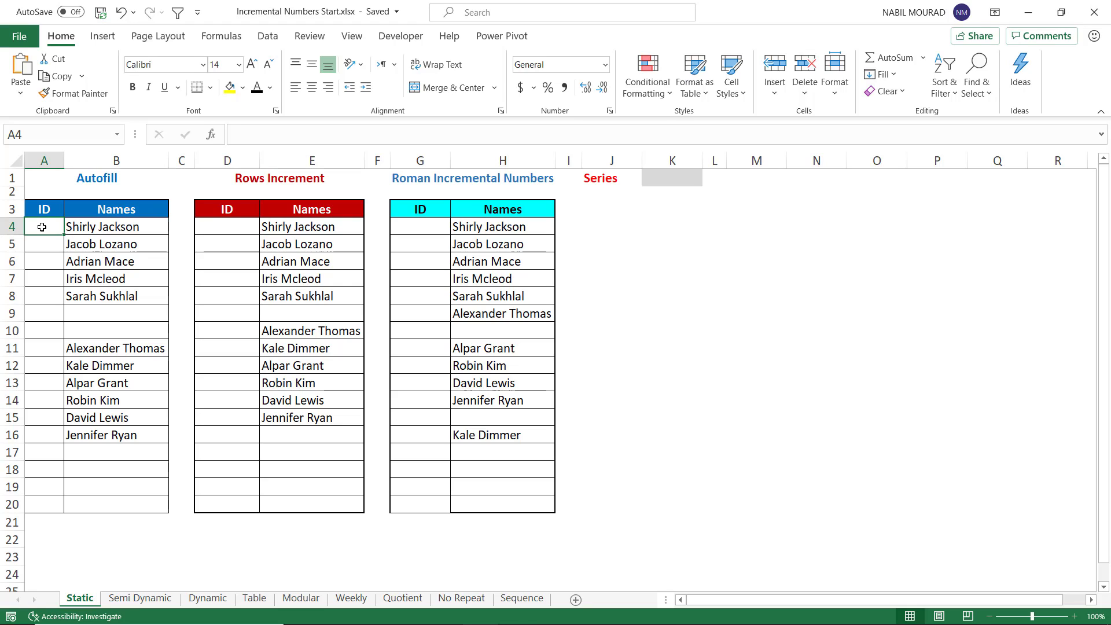
# Step: Enter 1 as the first Autofill ID and fill the ID series down to row 20
pyautogui.write('1')
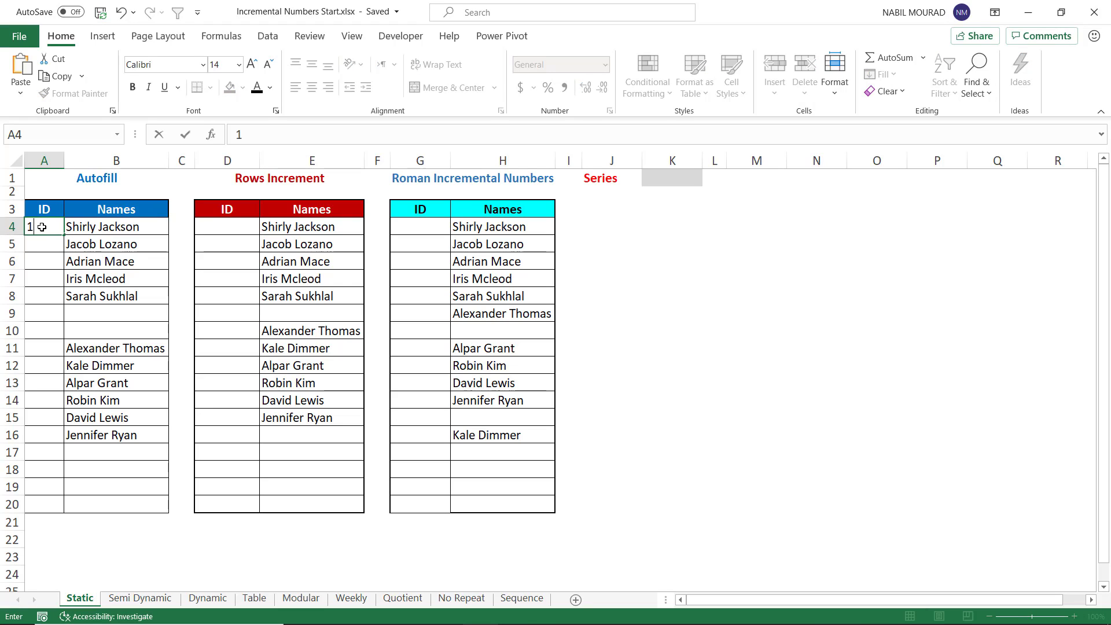
pyautogui.hotkey('ctrl', 'Return')
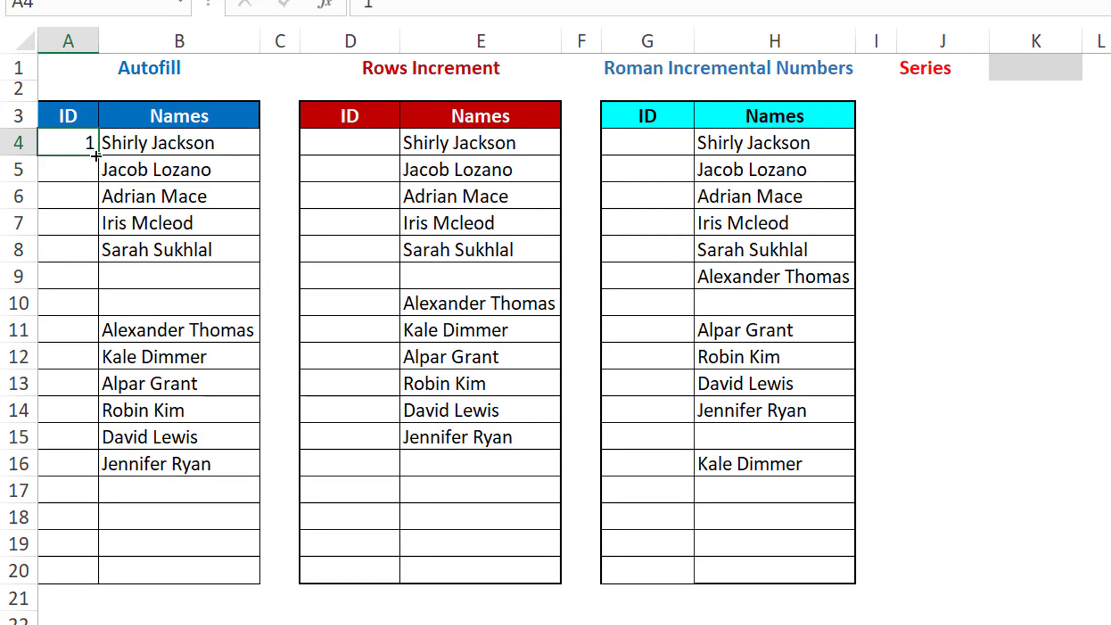
pyautogui.click(95, 155)
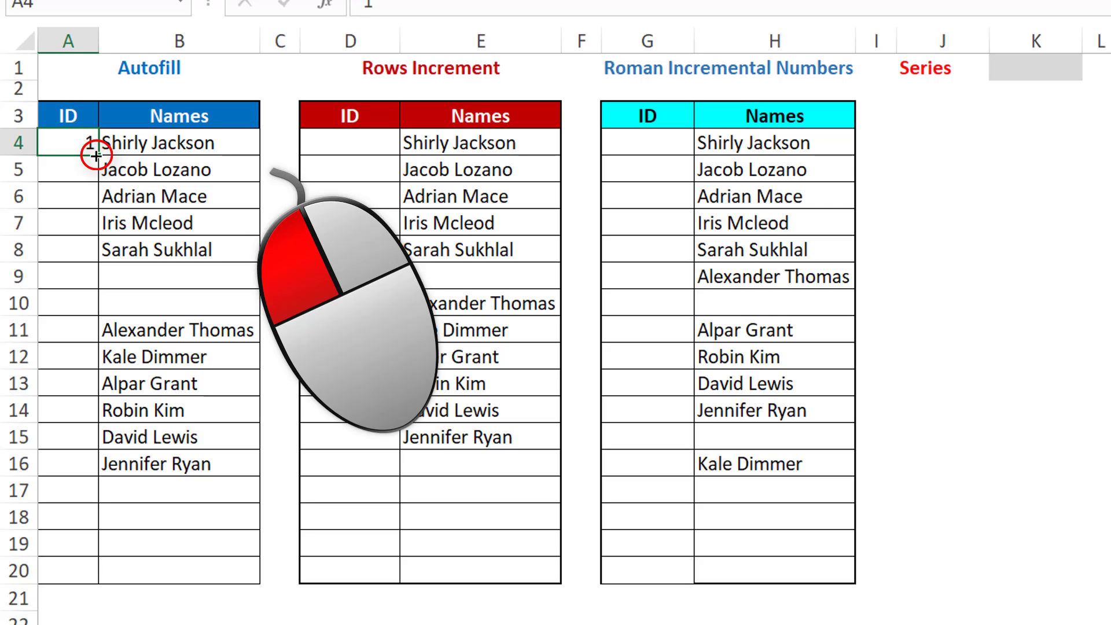
pyautogui.moveTo(95, 155); pyautogui.dragTo(82, 586)
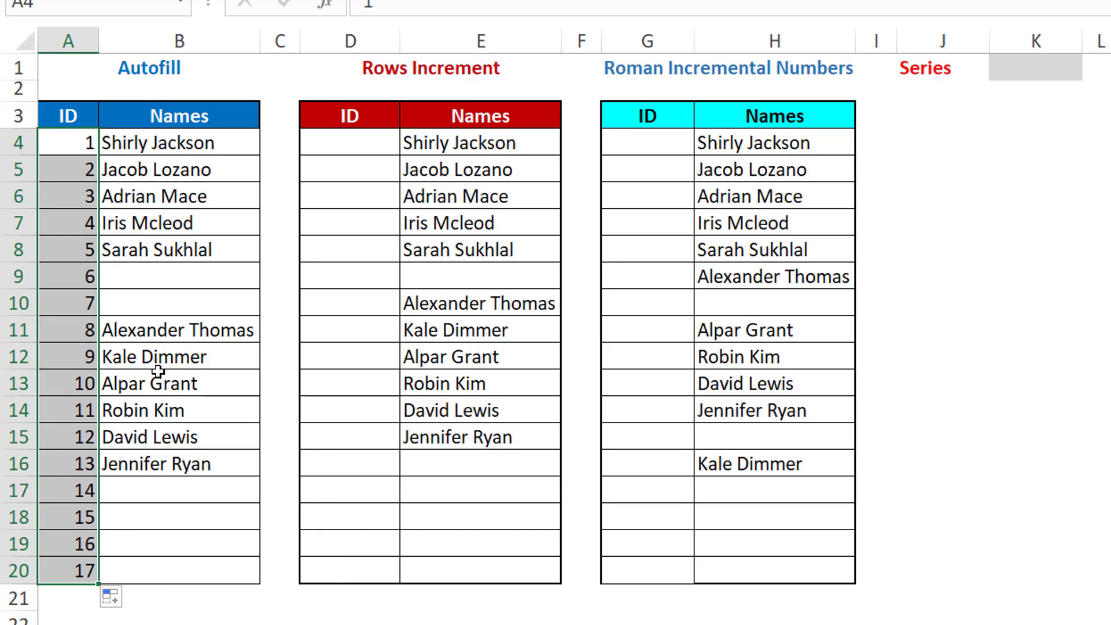
# Step: Sort the Autofill table by name from A to Z
pyautogui.click(162, 331)
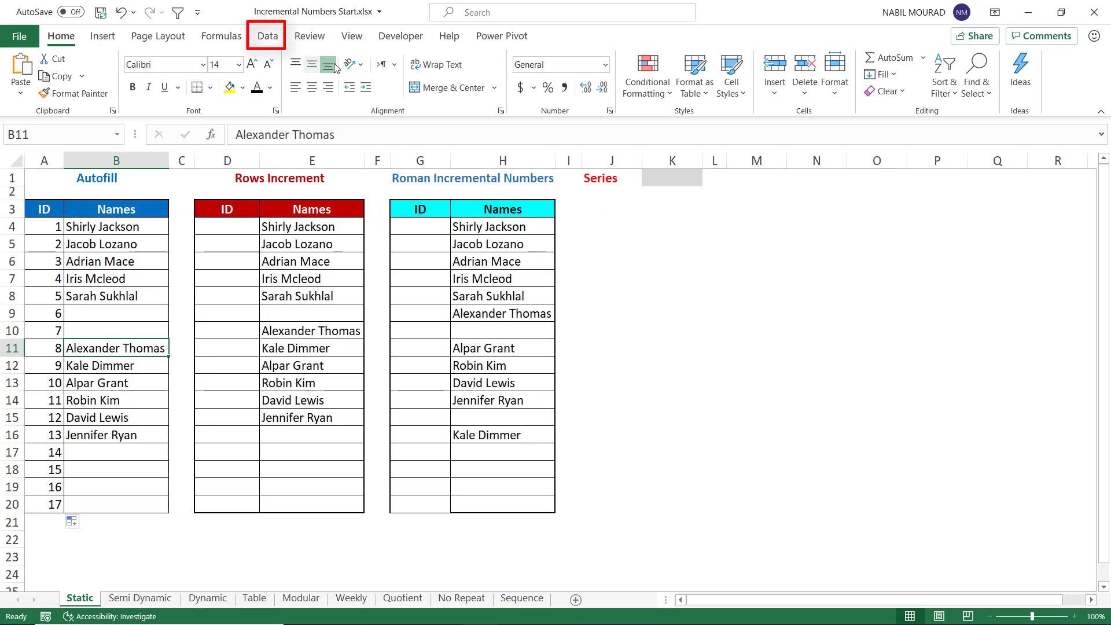
pyautogui.click(268, 36)
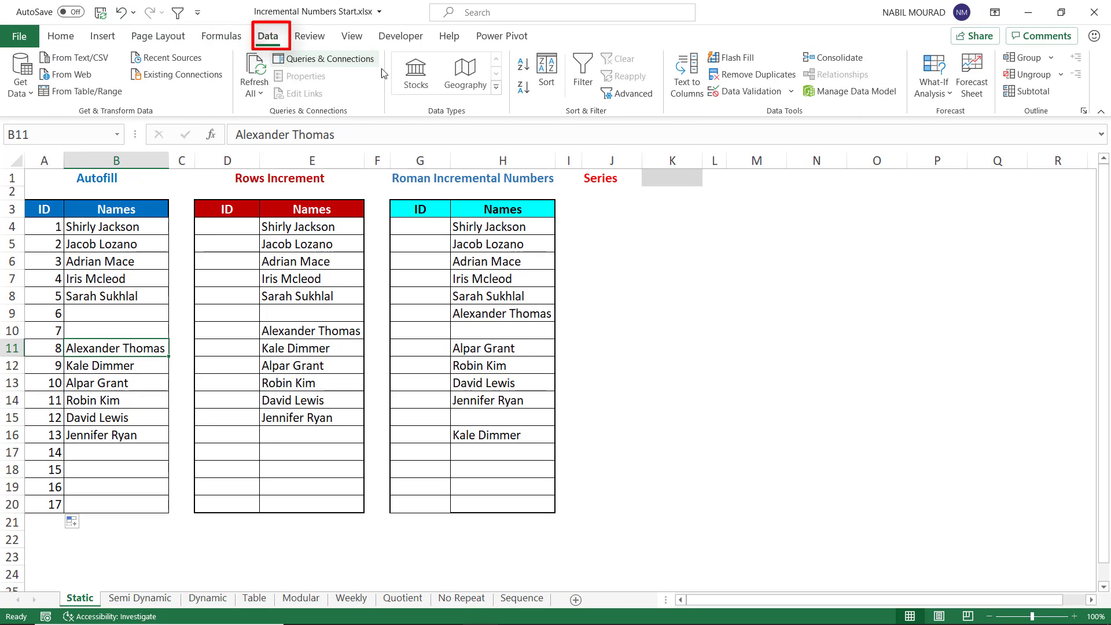
pyautogui.click(520, 65)
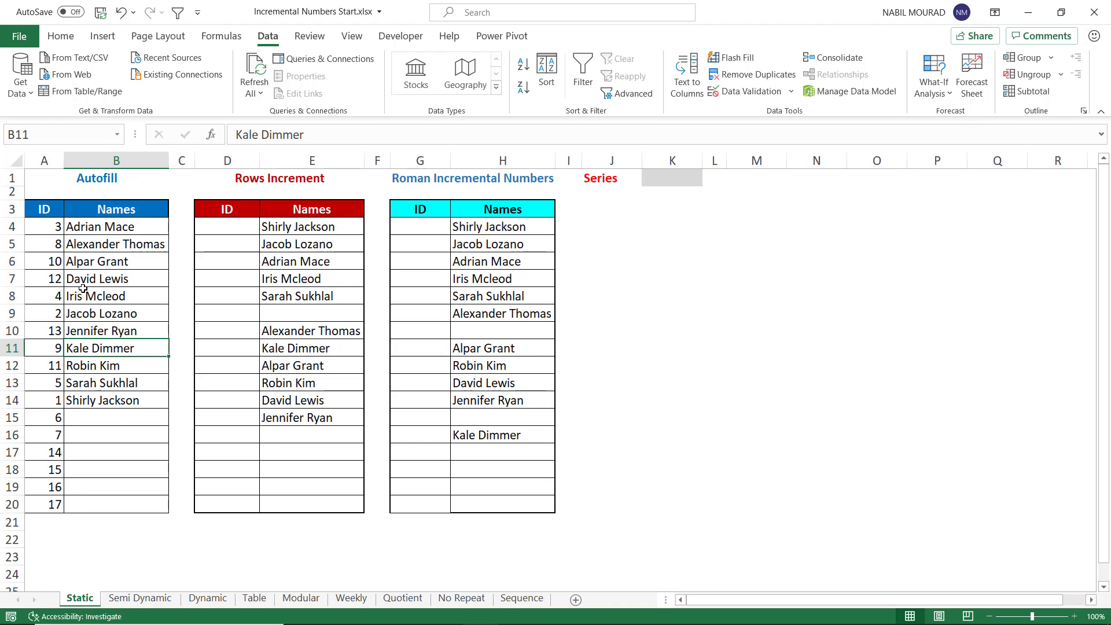
# Step: Enter =ROW(A1) in the first Rows Increment ID cell and fill it down to row 20
pyautogui.click(227, 224)
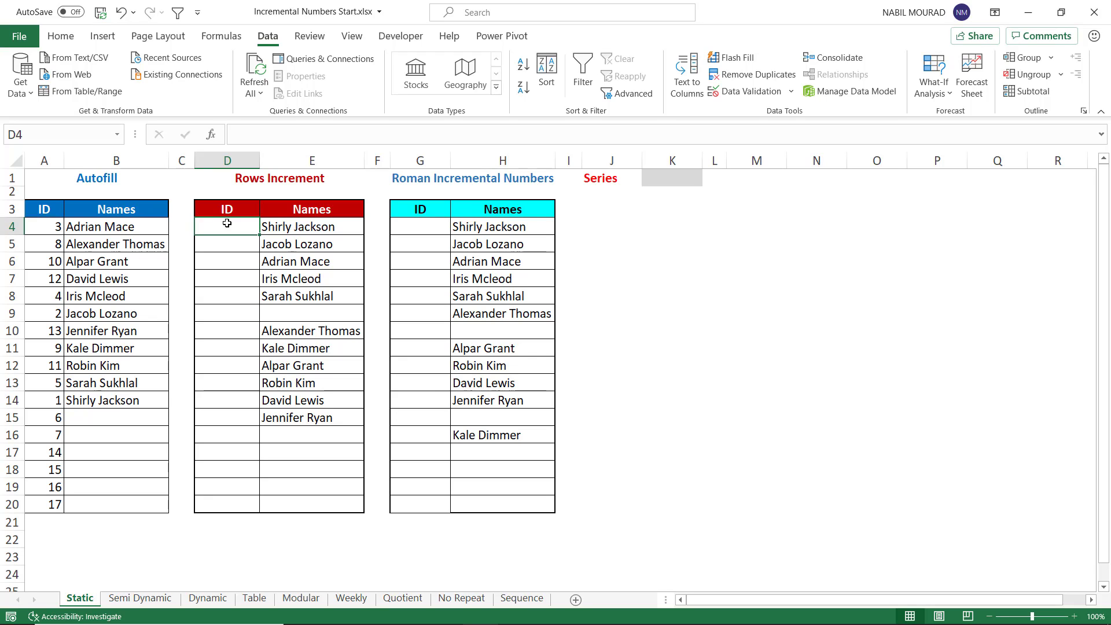
pyautogui.write('=row')
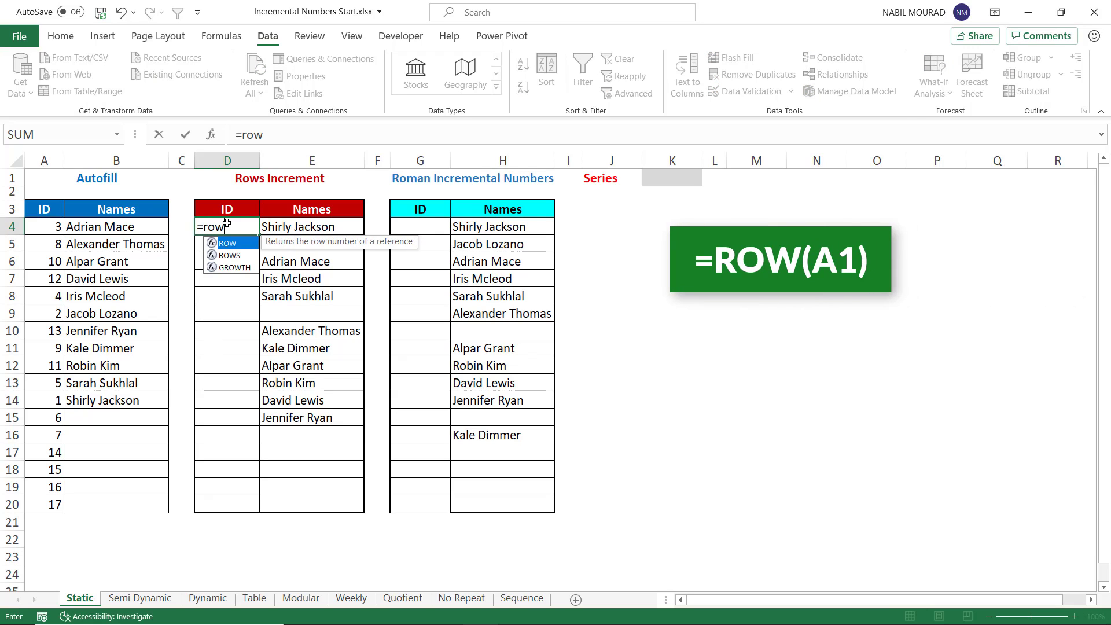
pyautogui.press('Tab')
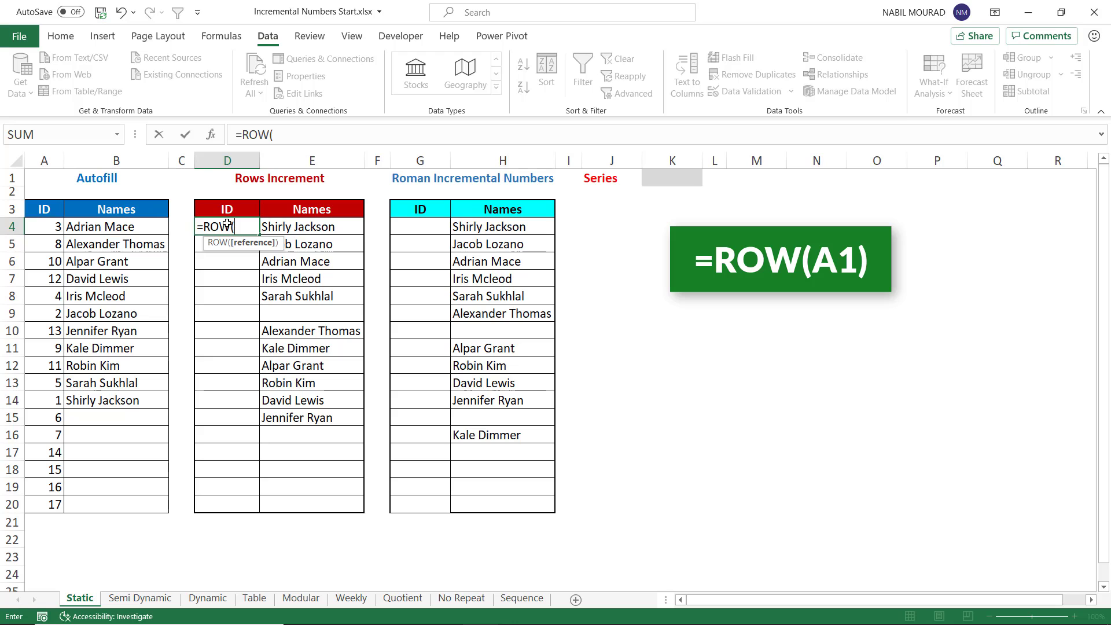
pyautogui.write('A1)')
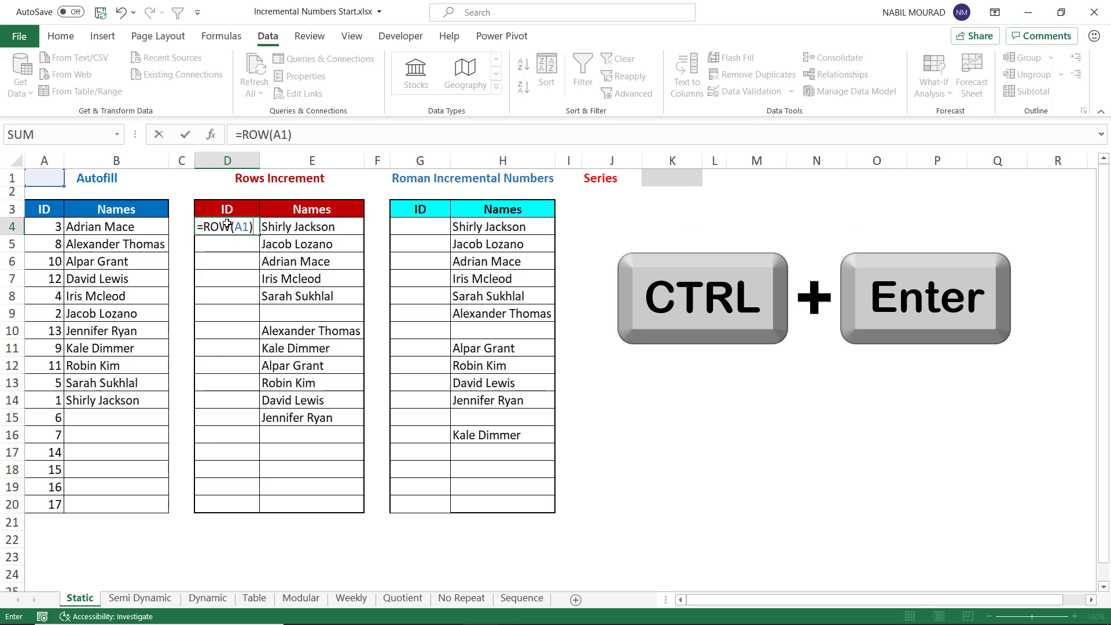
pyautogui.hotkey('ctrl', 'Return')
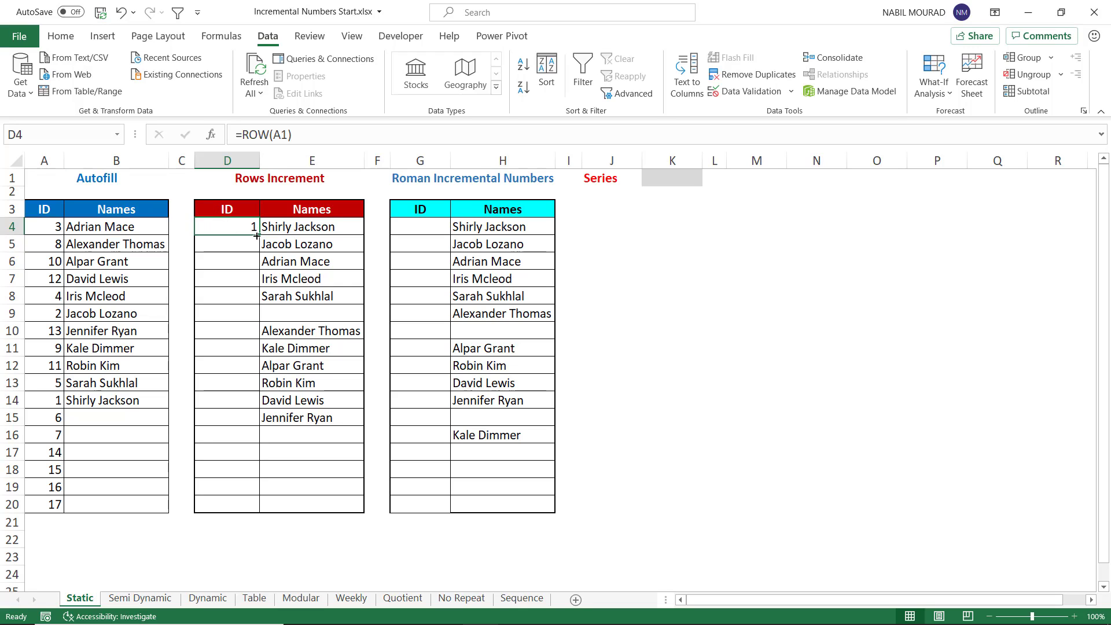
pyautogui.moveTo(256, 235); pyautogui.dragTo(255, 512)
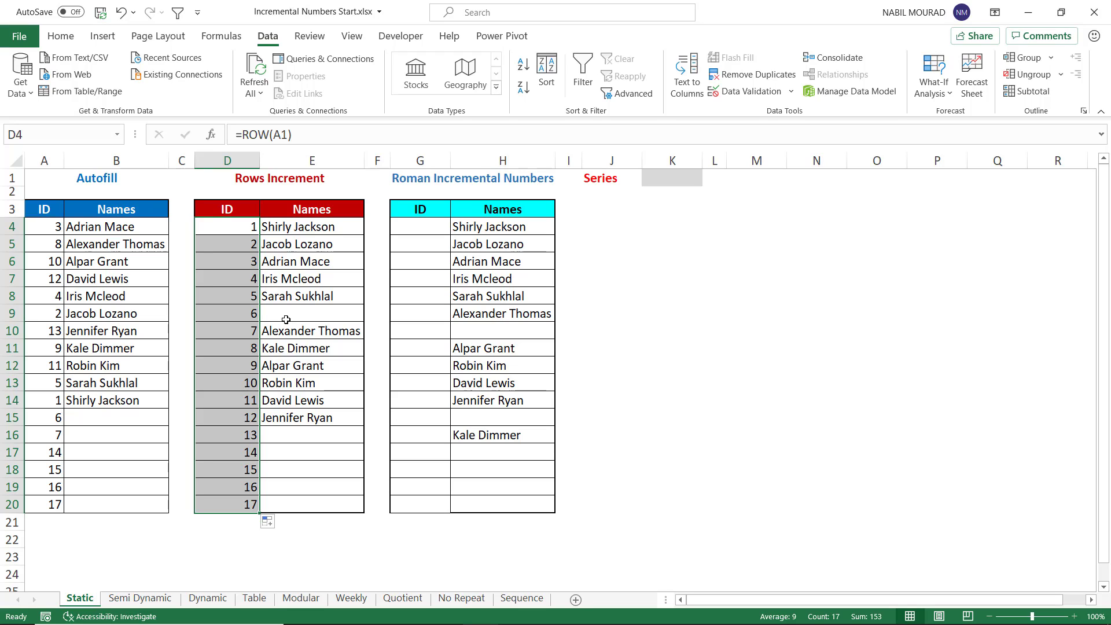
# Step: Sort the Rows Increment table by name in ascending order
pyautogui.click(291, 356)
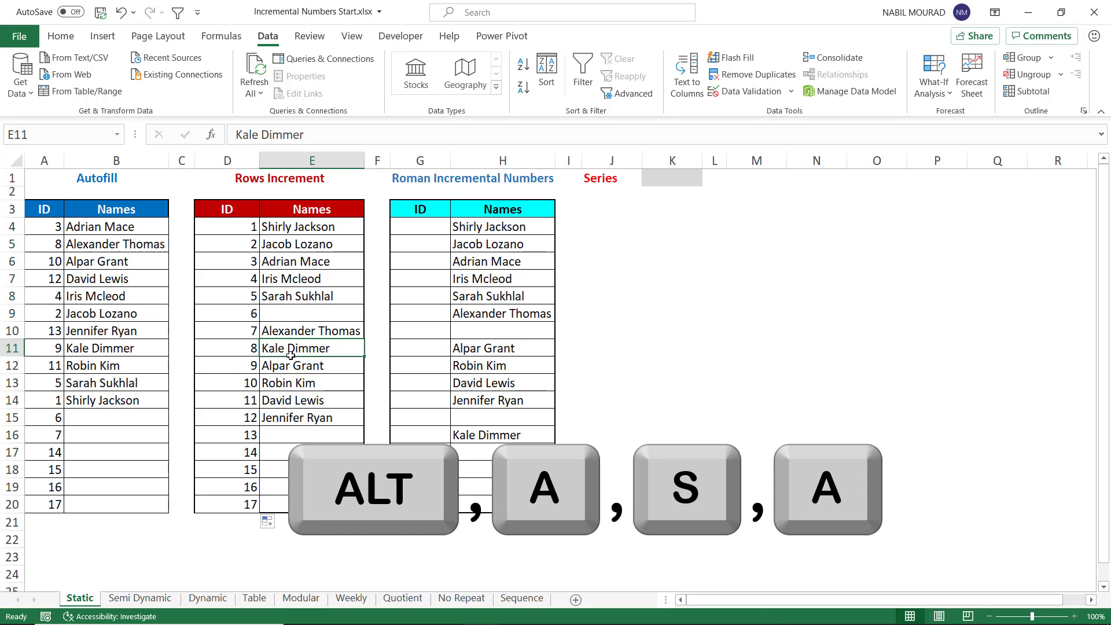
pyautogui.hotkey('alt', 'a')
pyautogui.press('s')
pyautogui.press('a')
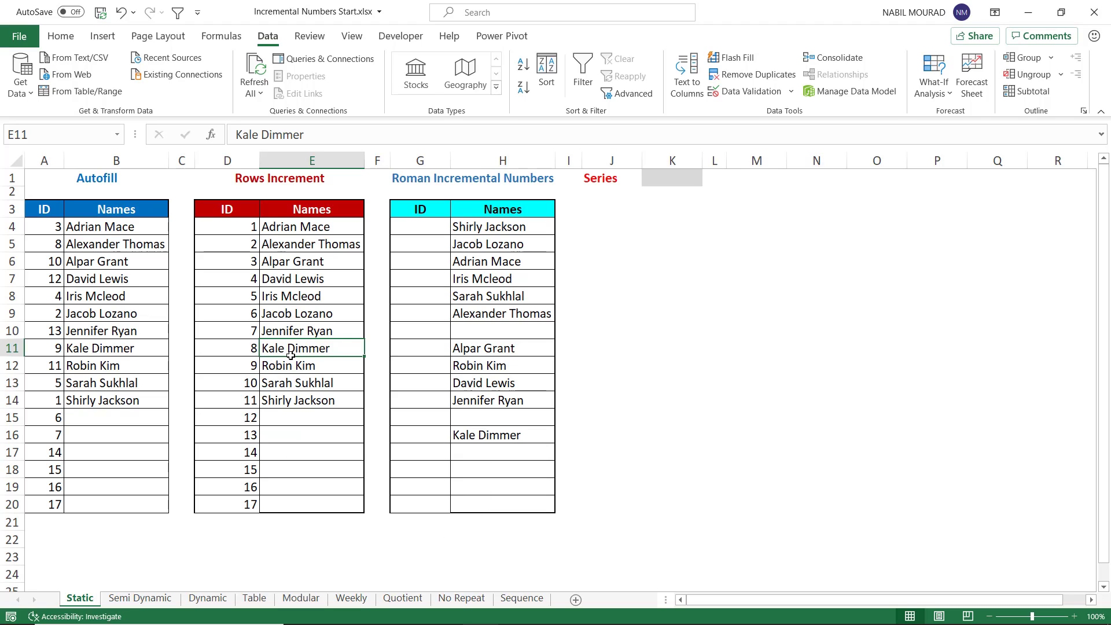
# Step: Enter =ROW(A1) in the first ID cell of the Roman Incremental Numbers table
pyautogui.click(430, 229)
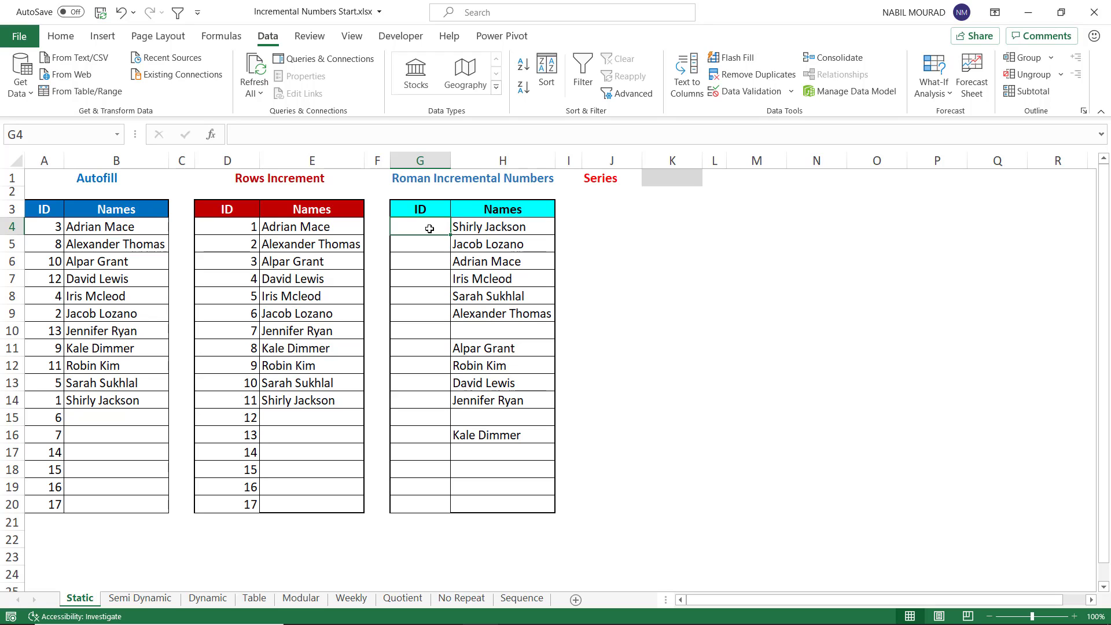
pyautogui.write('=')
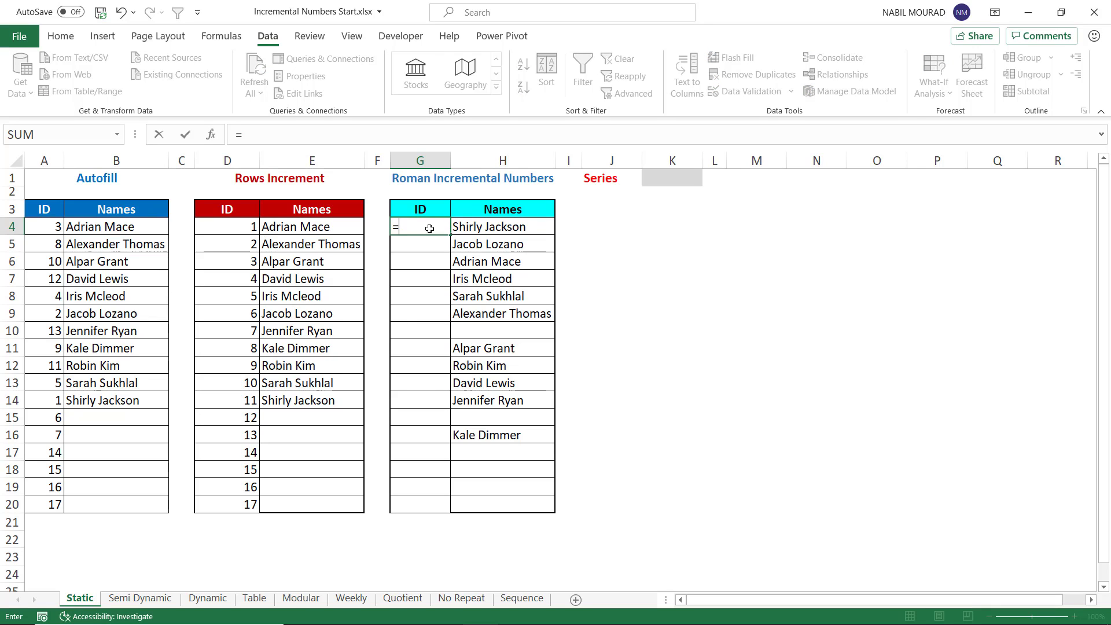
pyautogui.write('Row(')
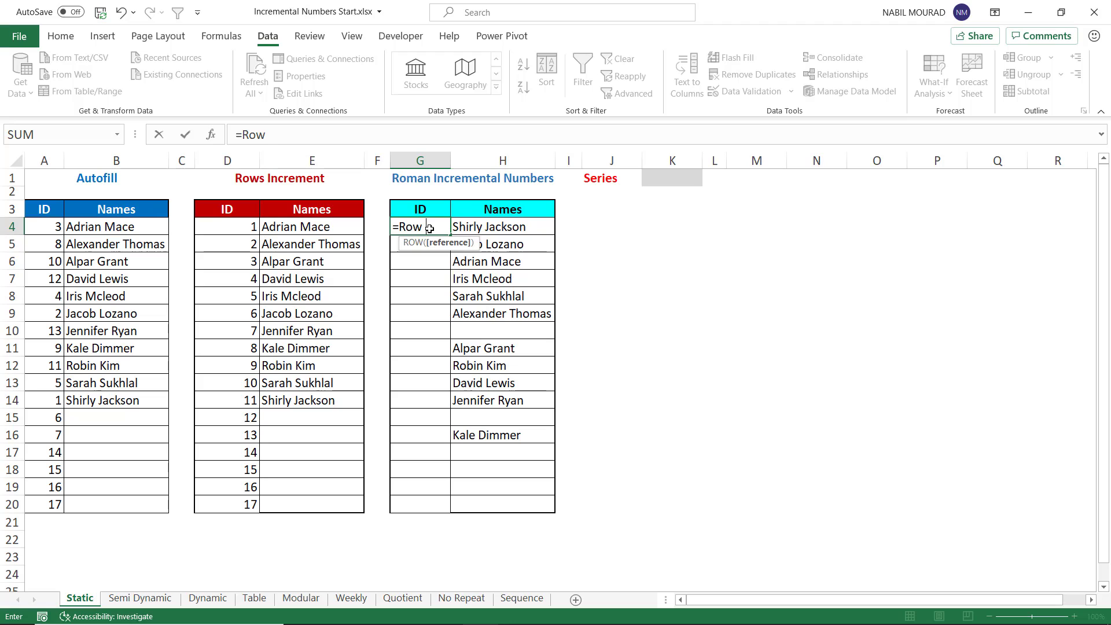
pyautogui.write('A1)')
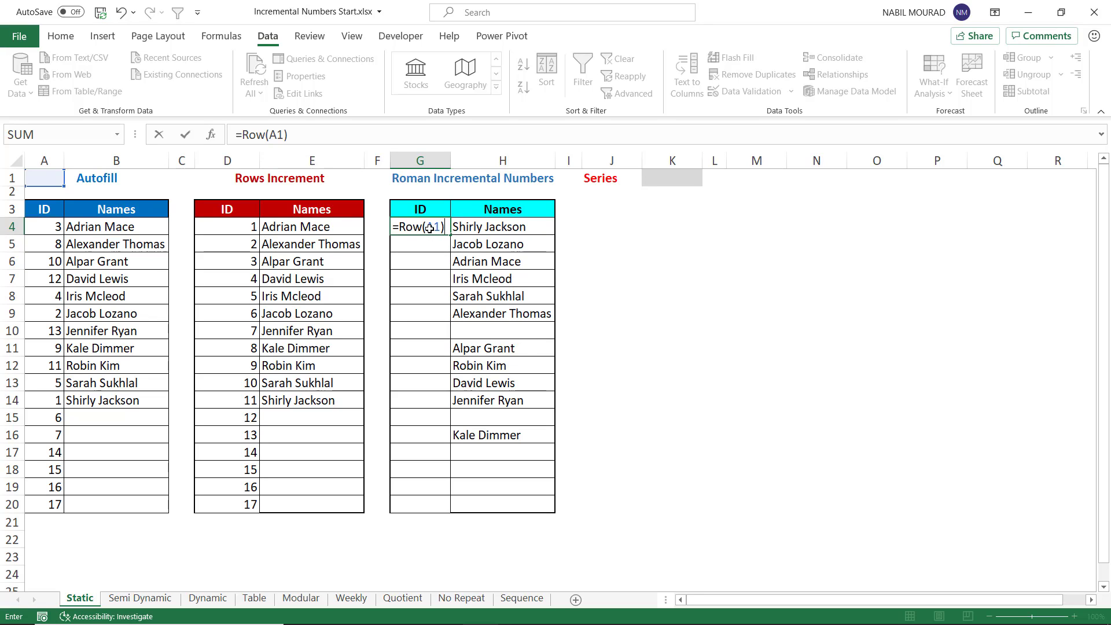
pyautogui.hotkey('ctrl', 'Return')
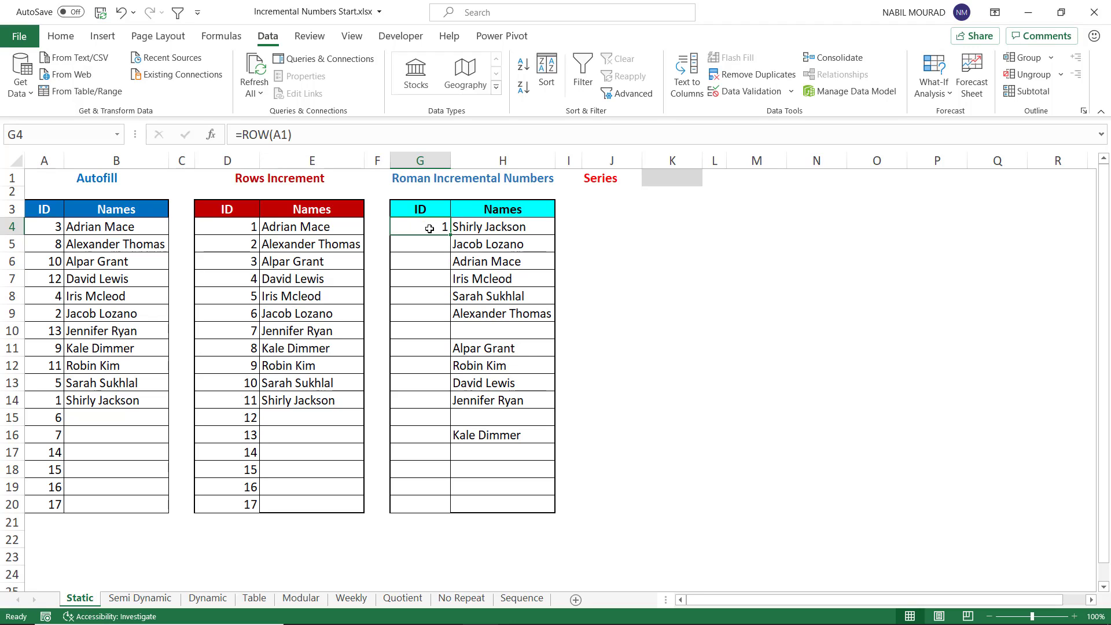
# Step: Wrap that formula as =ROMAN(ROW(A1)) and fill it down the Roman ID column to row 20
pyautogui.press('F2')
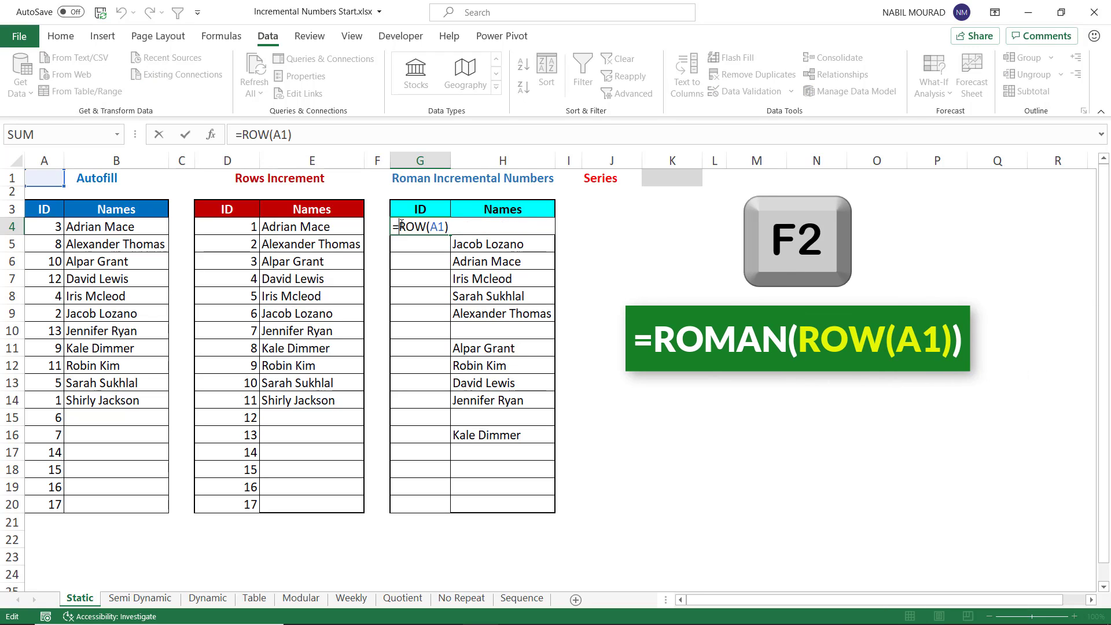
pyautogui.write('Roman')
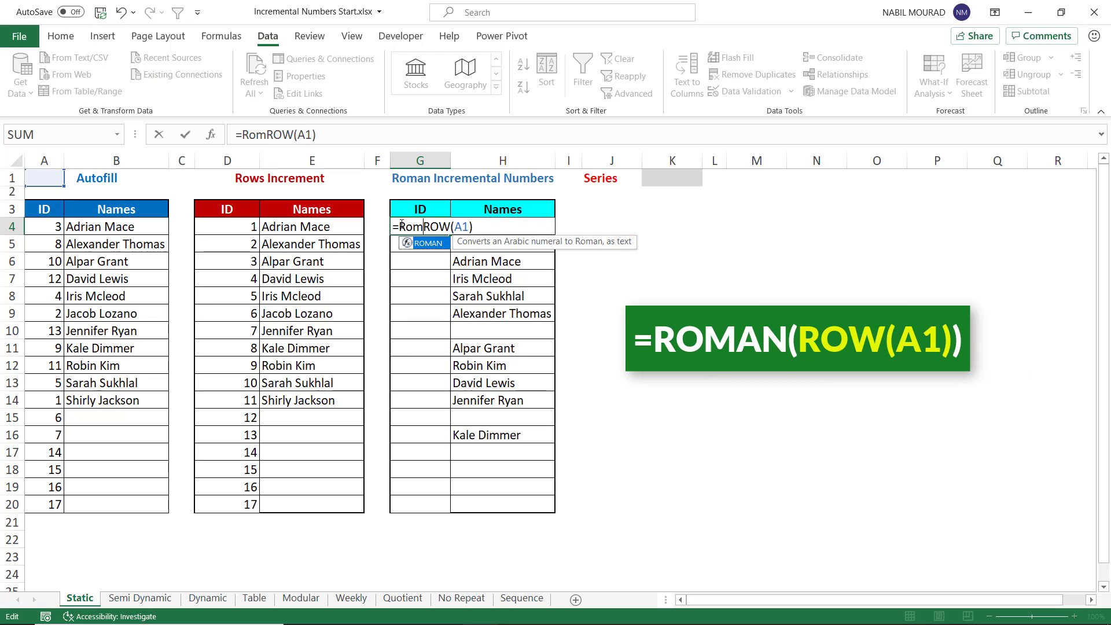
pyautogui.press('Tab')
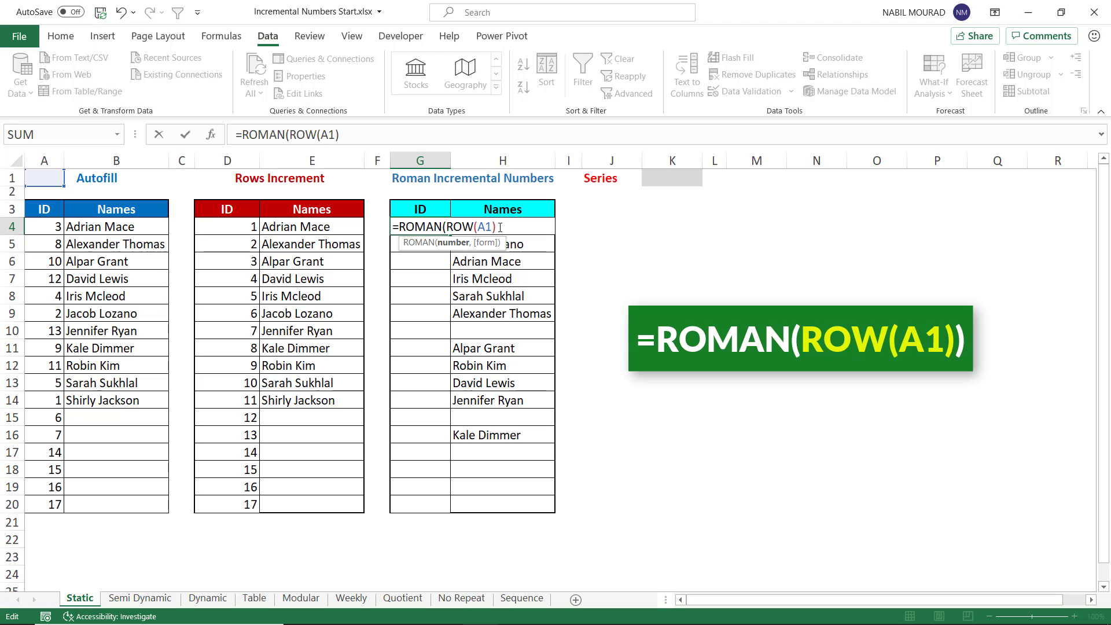
pyautogui.write(')')
pyautogui.hotkey('ctrl', 'Return')
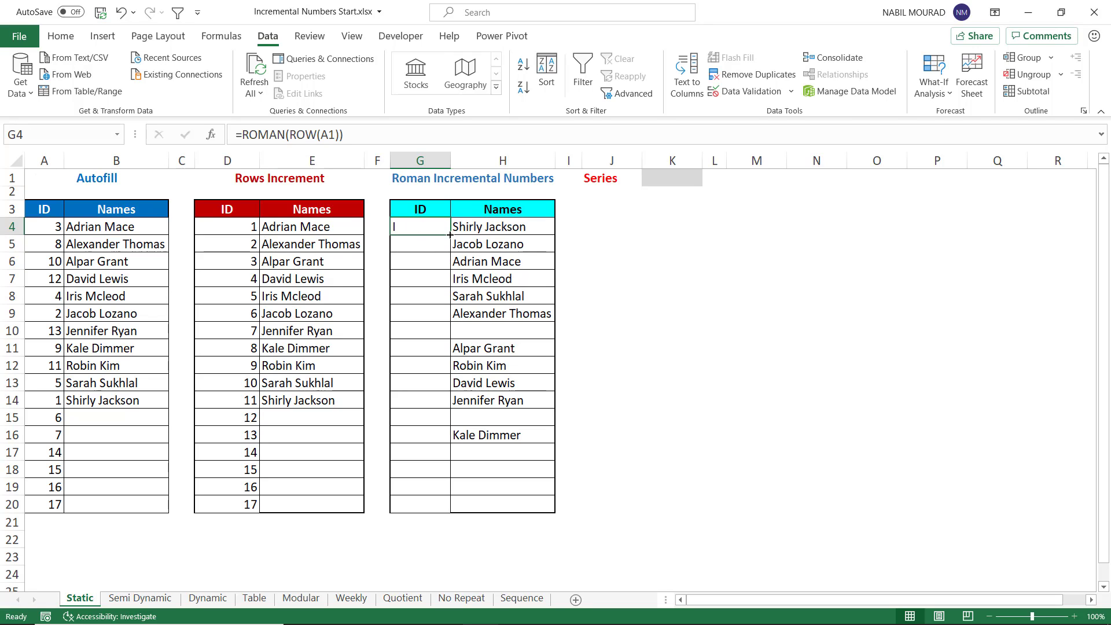
pyautogui.moveTo(452, 234); pyautogui.dragTo(430, 508)
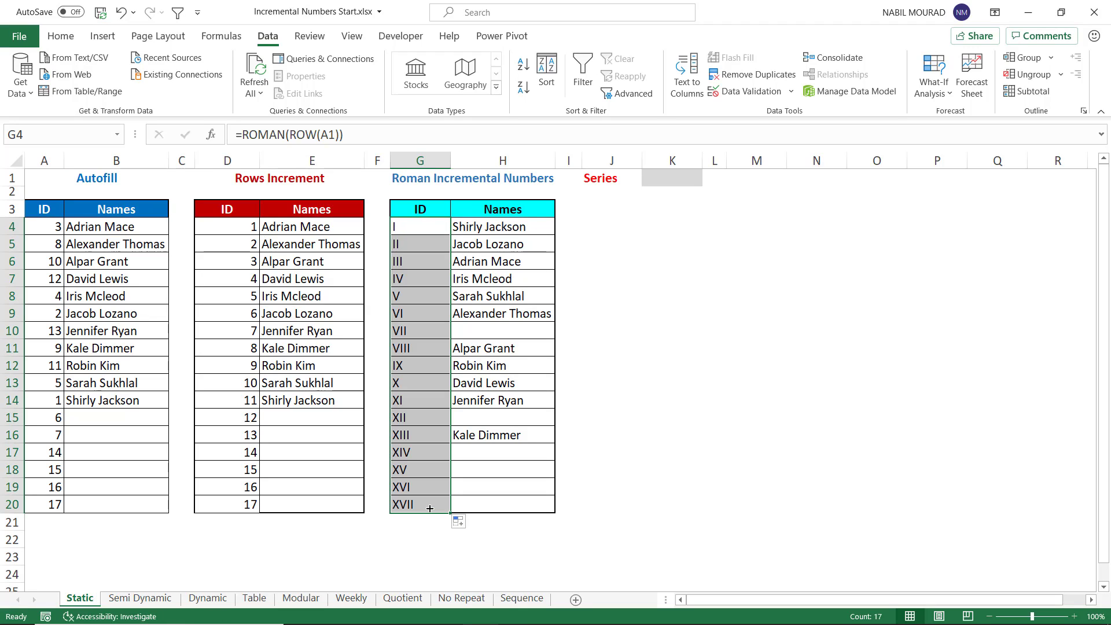
# Step: Enter 1 in K1 and fill a linear series down the column with a stop value of 25000
pyautogui.click(668, 177)
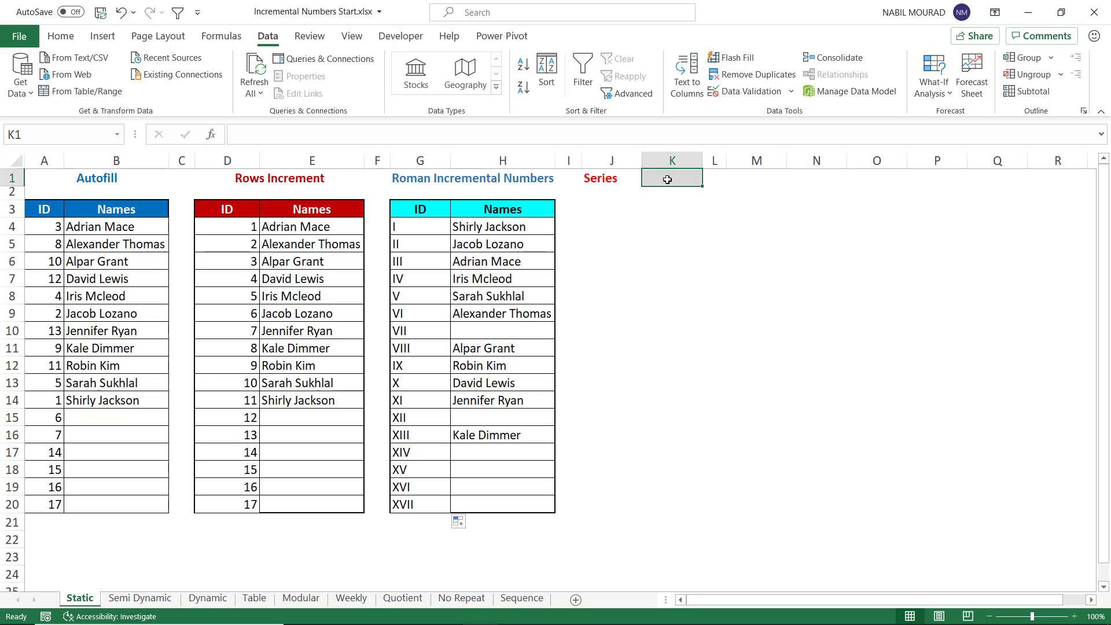
pyautogui.write('1')
pyautogui.hotkey('ctrl', 'Return')
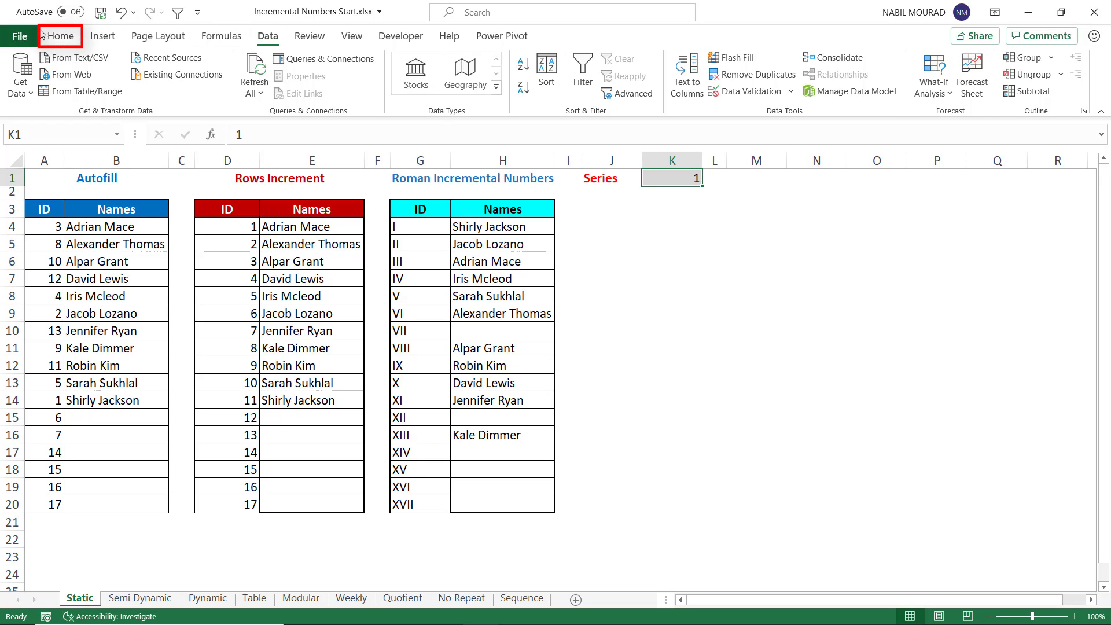
pyautogui.click(60, 36)
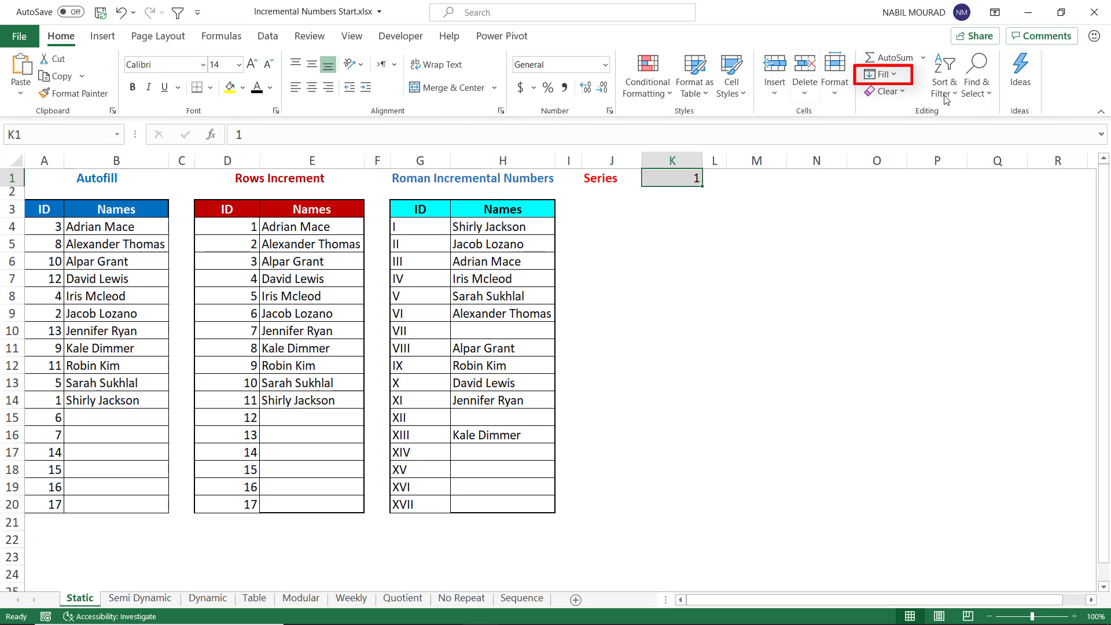
pyautogui.click(895, 75)
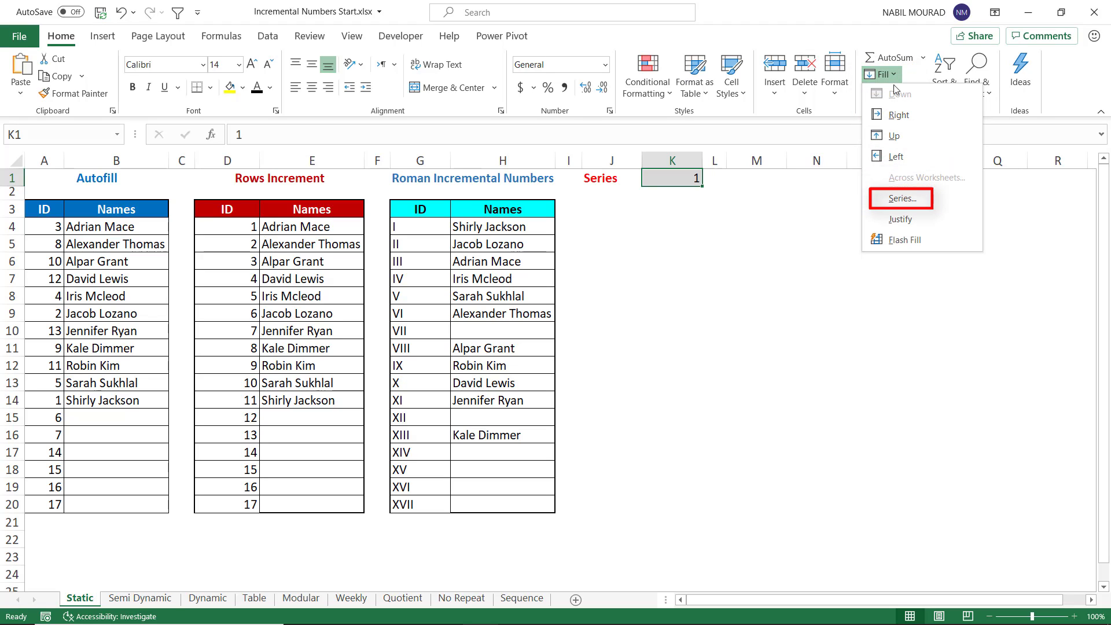
pyautogui.click(896, 197)
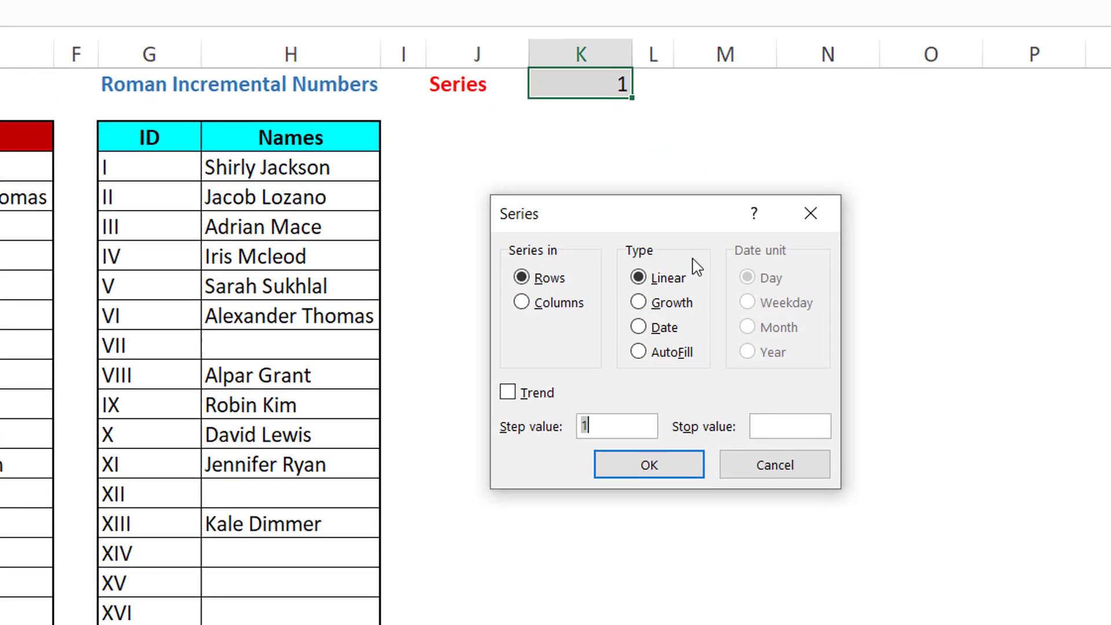
pyautogui.click(490, 303)
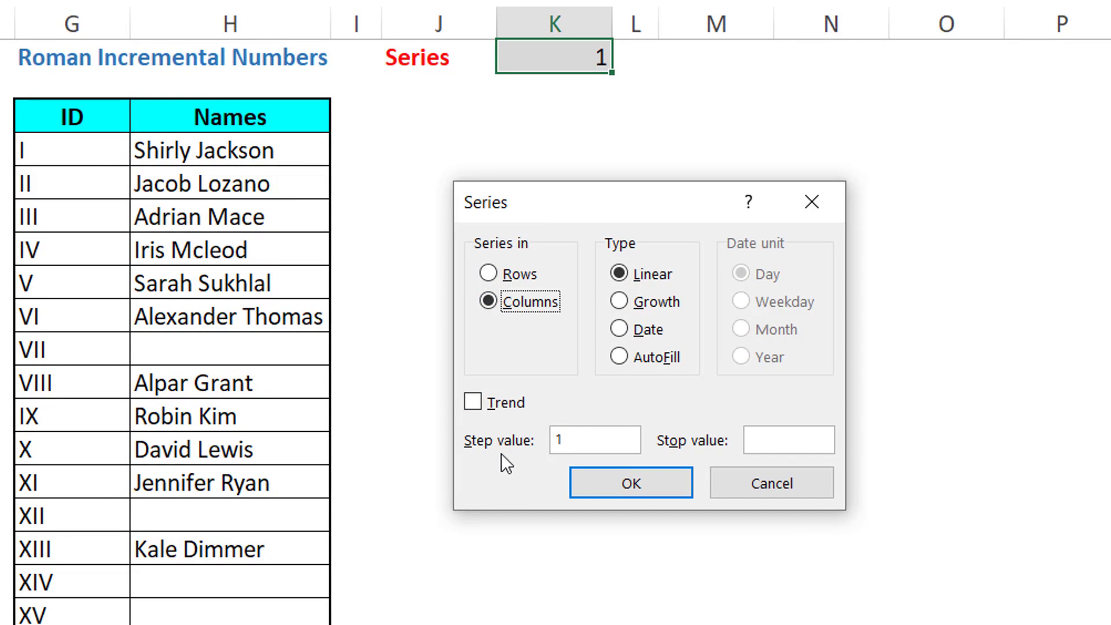
pyautogui.click(760, 435)
pyautogui.write('25000')
pyautogui.press('Return')
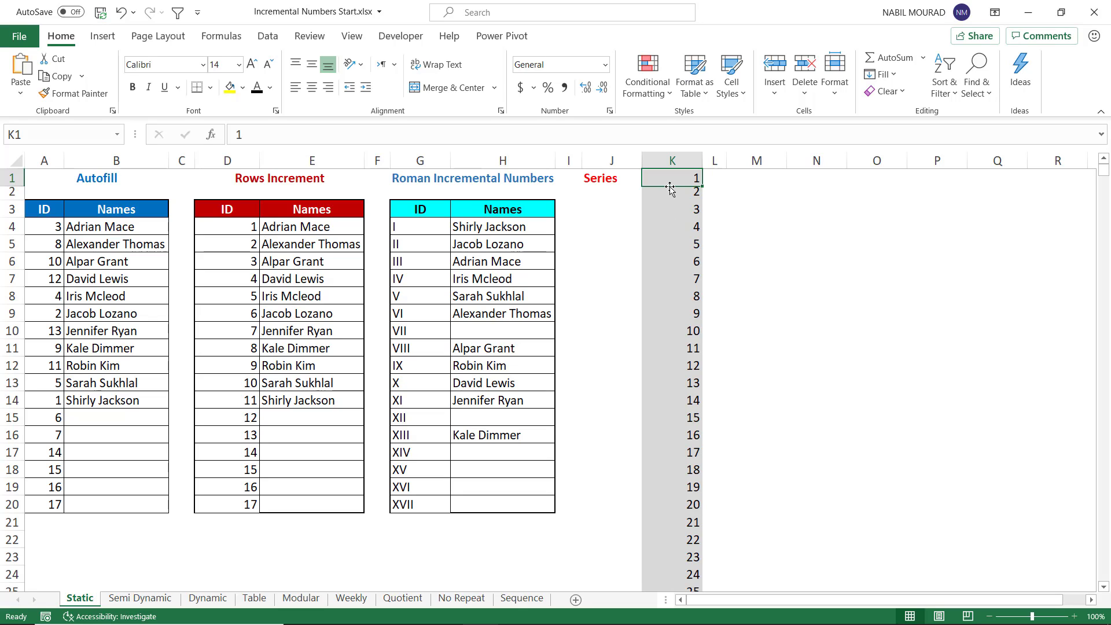
pyautogui.hotkey('ctrl', '.')
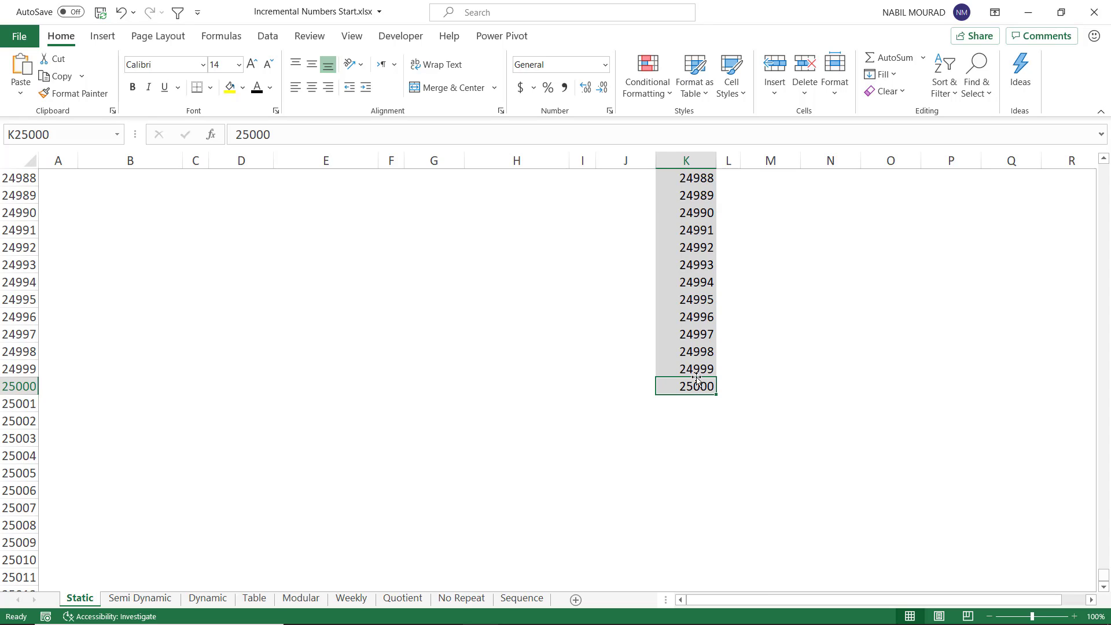
pyautogui.hotkey('ctrl', '.')
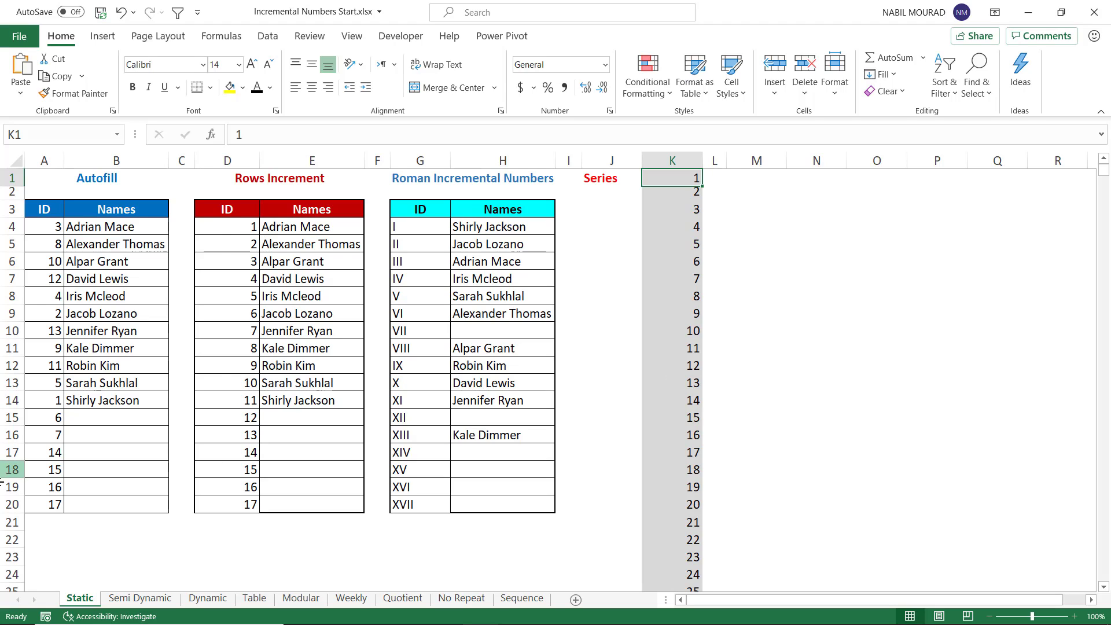
# Step: Open the Semi Dynamic sheet
pyautogui.click(141, 598)
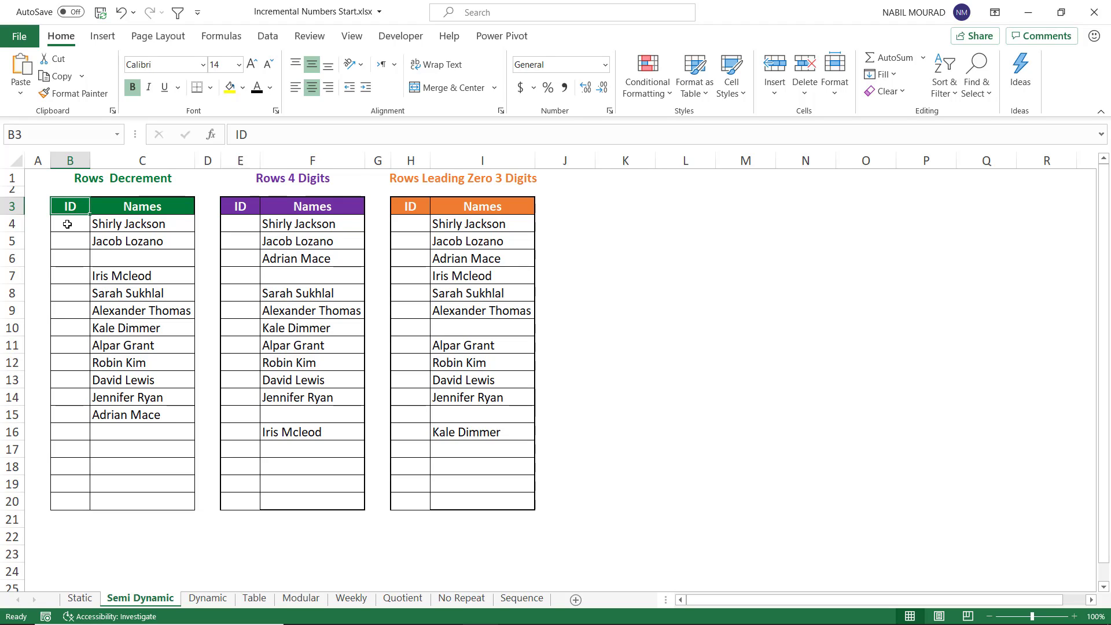
# Step: Enter =ROWS(B4:$B$20) in the first ID cell of the Rows Decrement table and fill it down to row 20
pyautogui.click(67, 222)
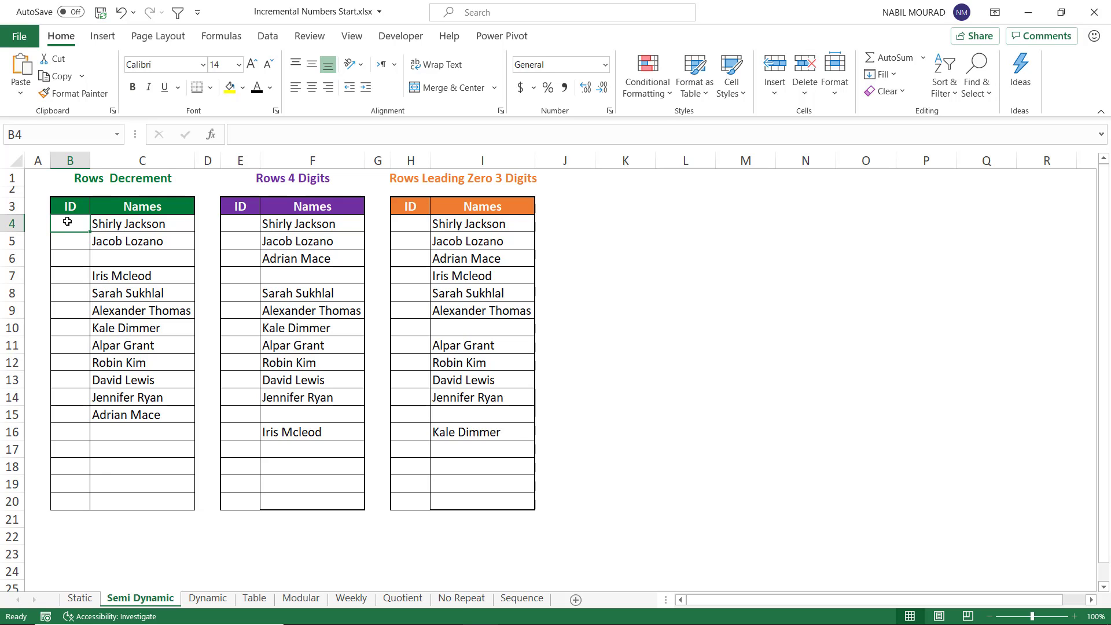
pyautogui.write('=')
pyautogui.write('Rows')
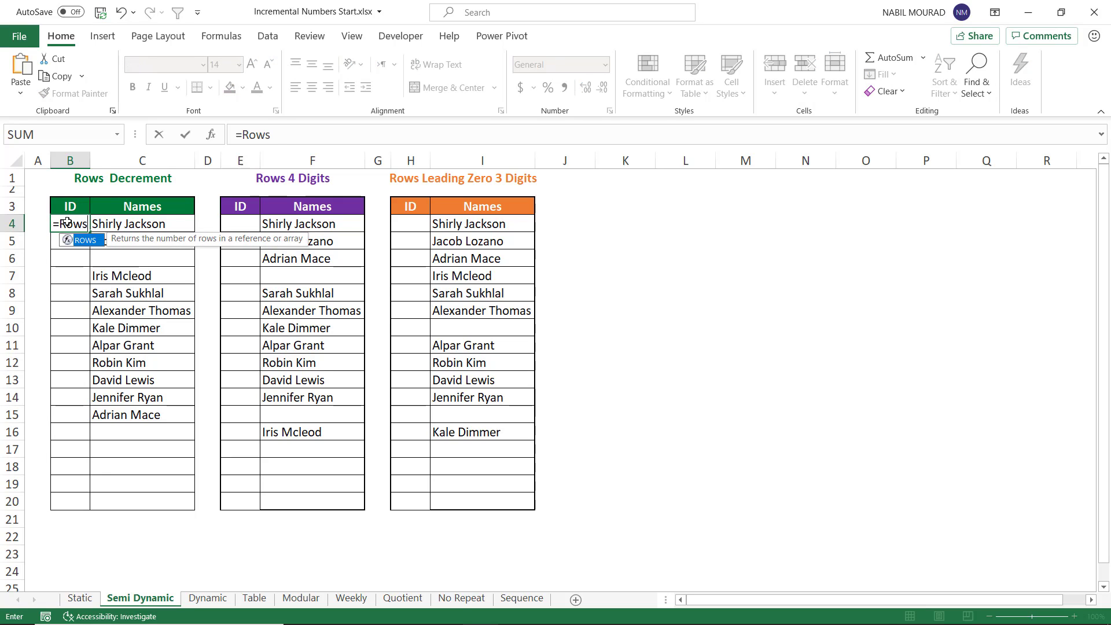
pyautogui.press('Tab')
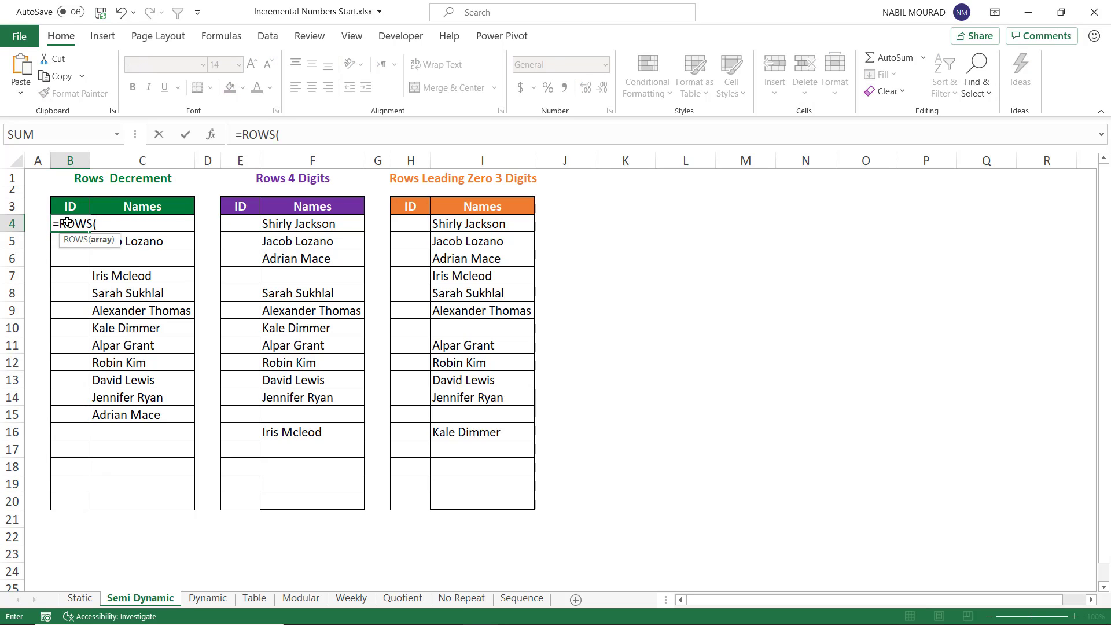
pyautogui.moveTo(66, 497); pyautogui.dragTo(77, 228)
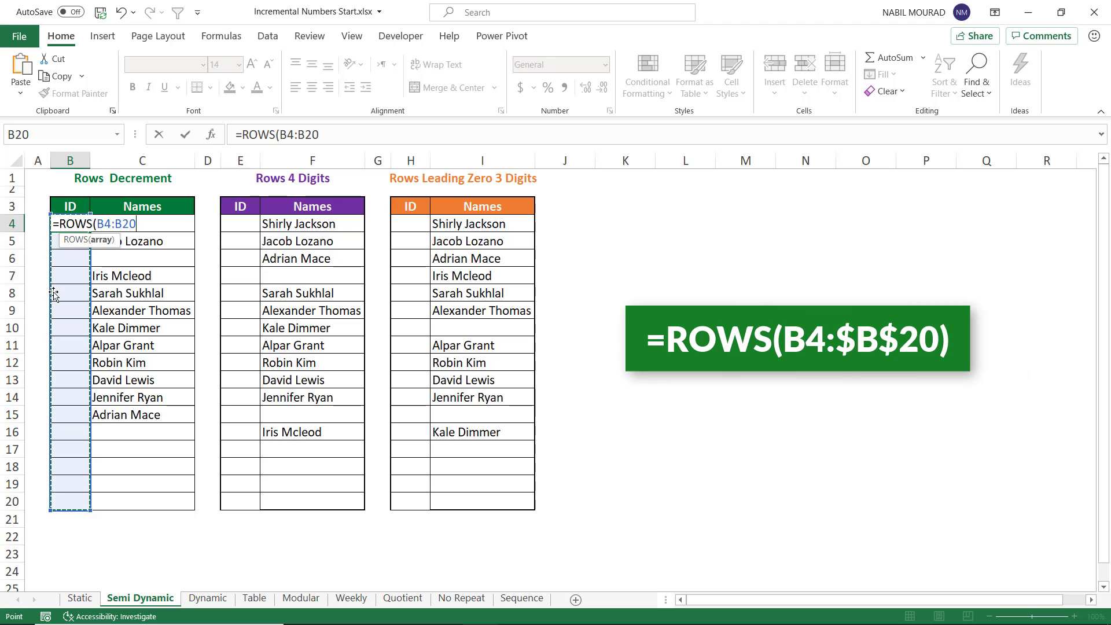
pyautogui.write(')')
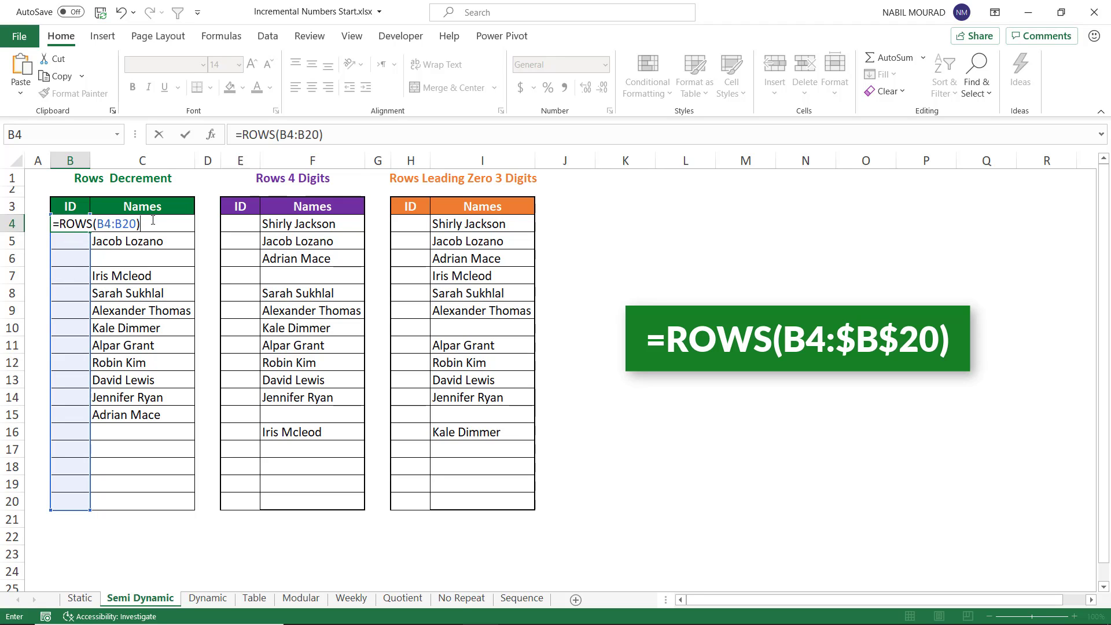
pyautogui.click(123, 224)
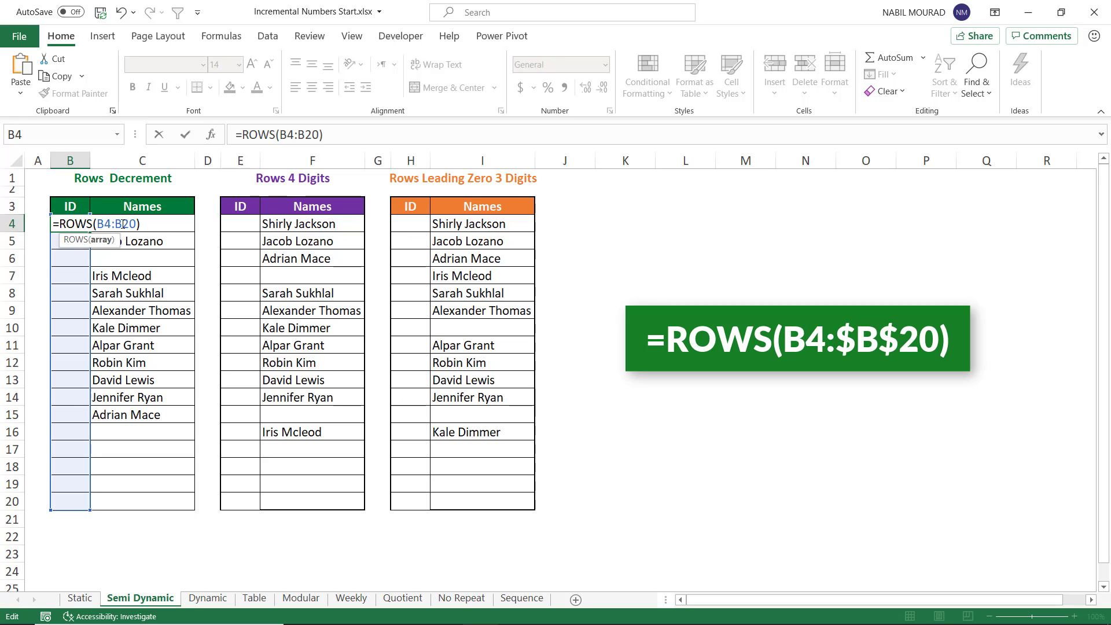
pyautogui.press('F4')
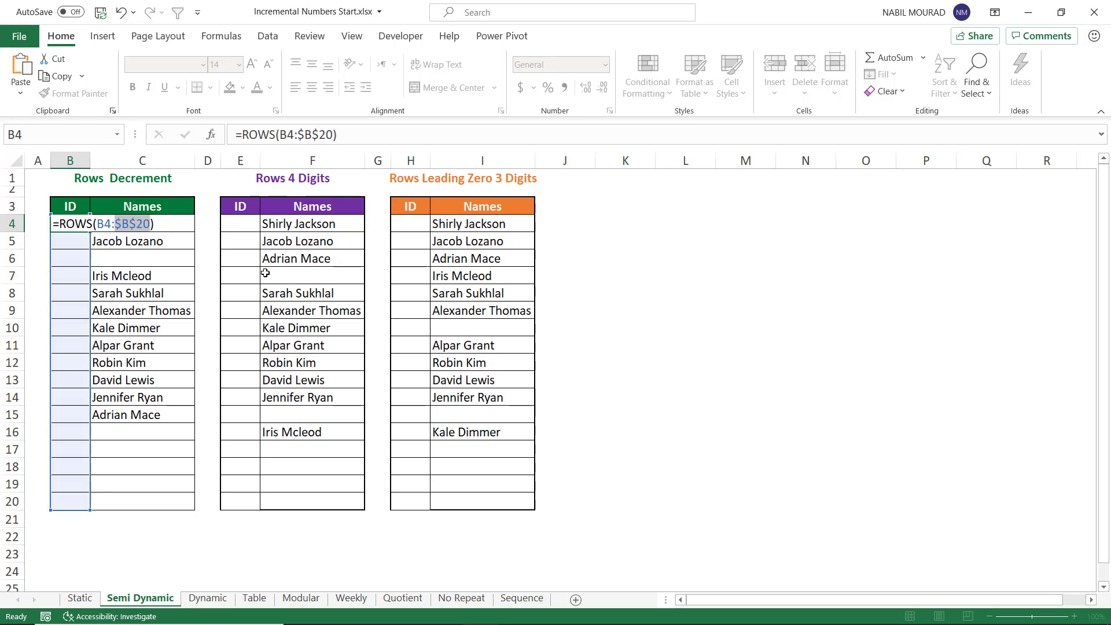
pyautogui.hotkey('ctrl', 'Return')
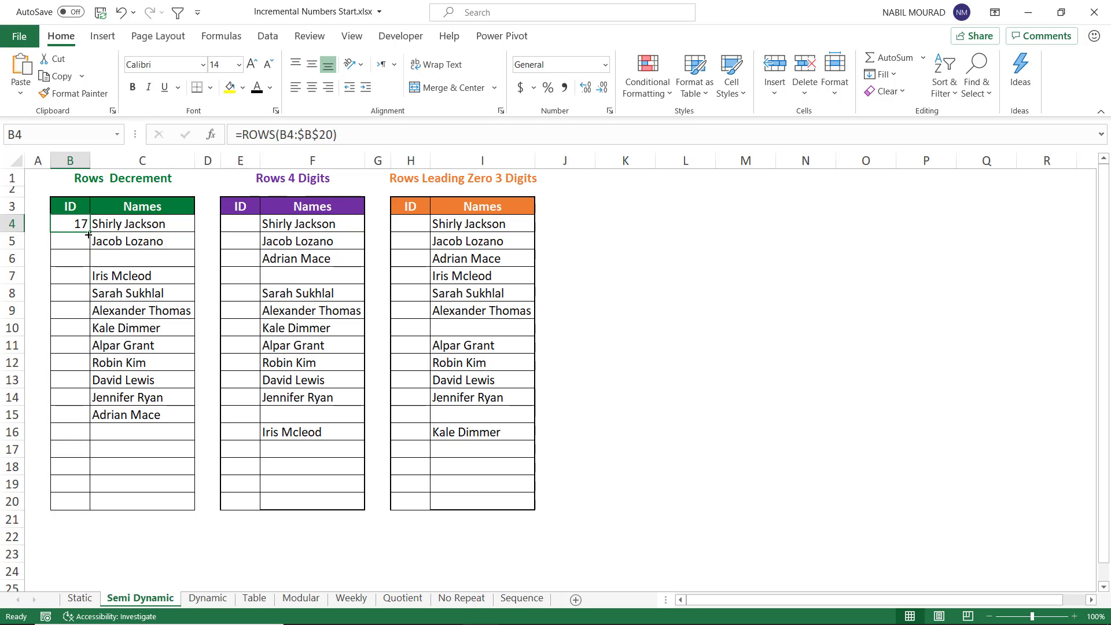
pyautogui.moveTo(88, 234); pyautogui.dragTo(56, 513)
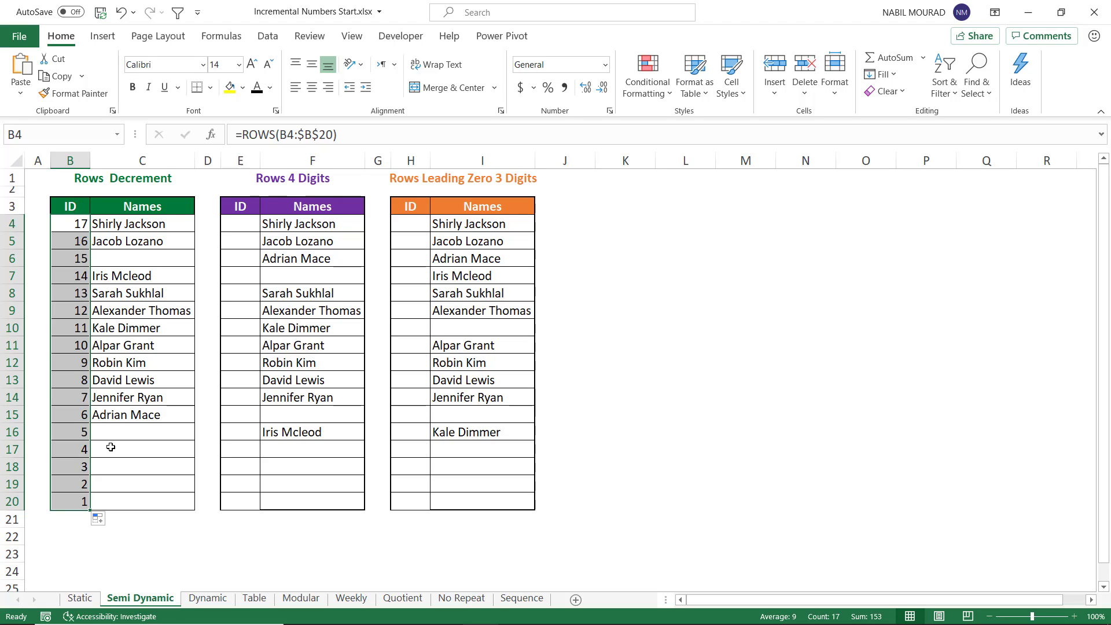
# Step: Enter =ROW(A1001) in the first ID cell of the Rows 4 Digits table and fill it down to row 20
pyautogui.click(243, 223)
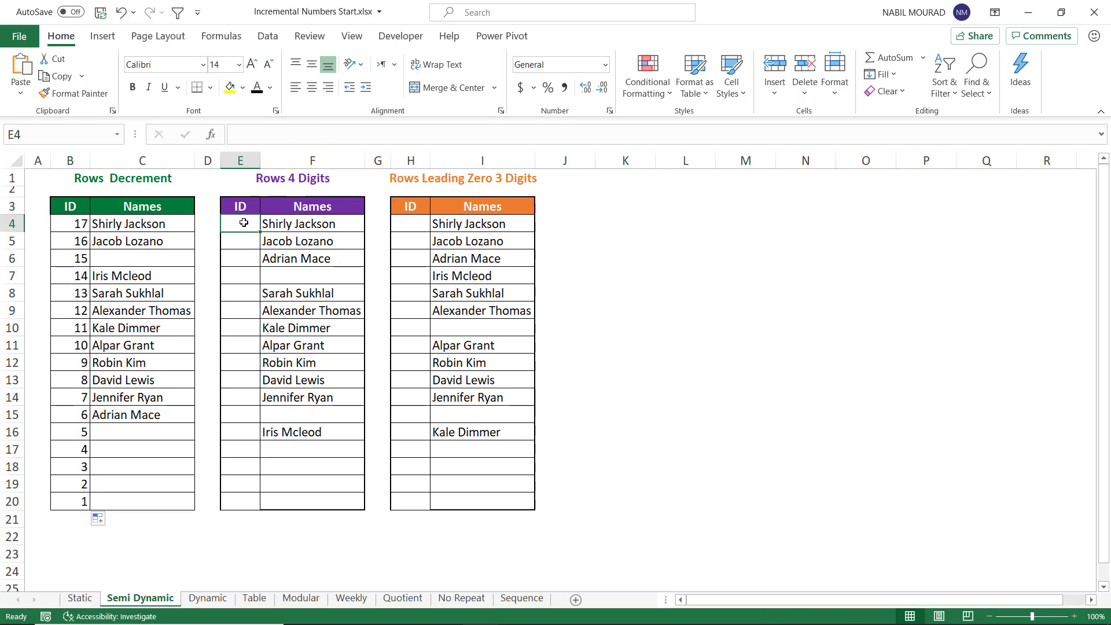
pyautogui.write('=row')
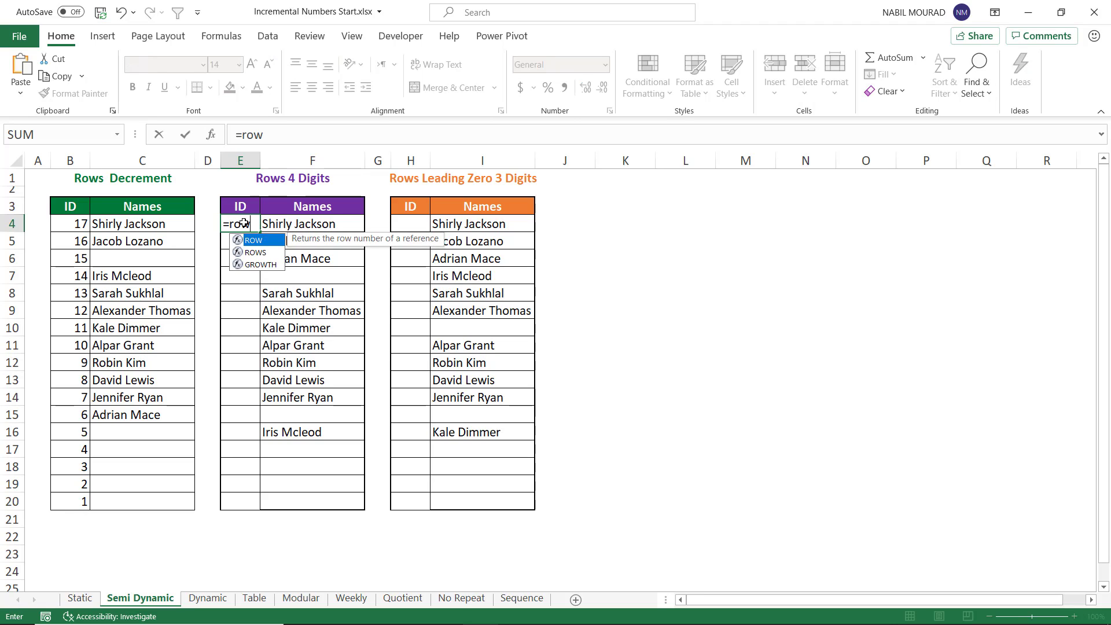
pyautogui.press('Tab')
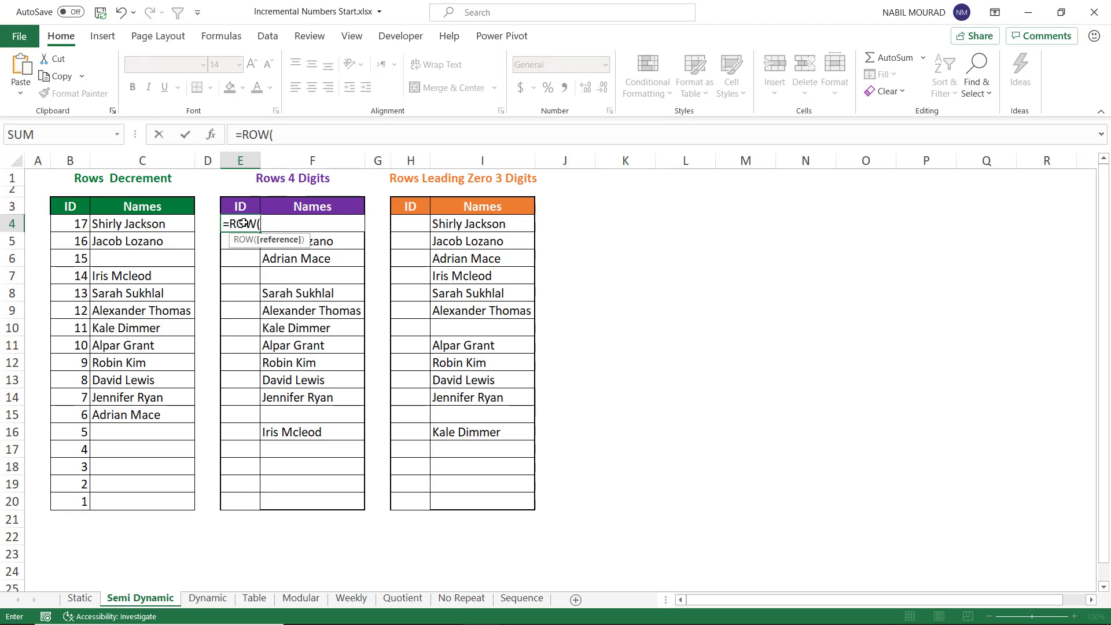
pyautogui.write('a')
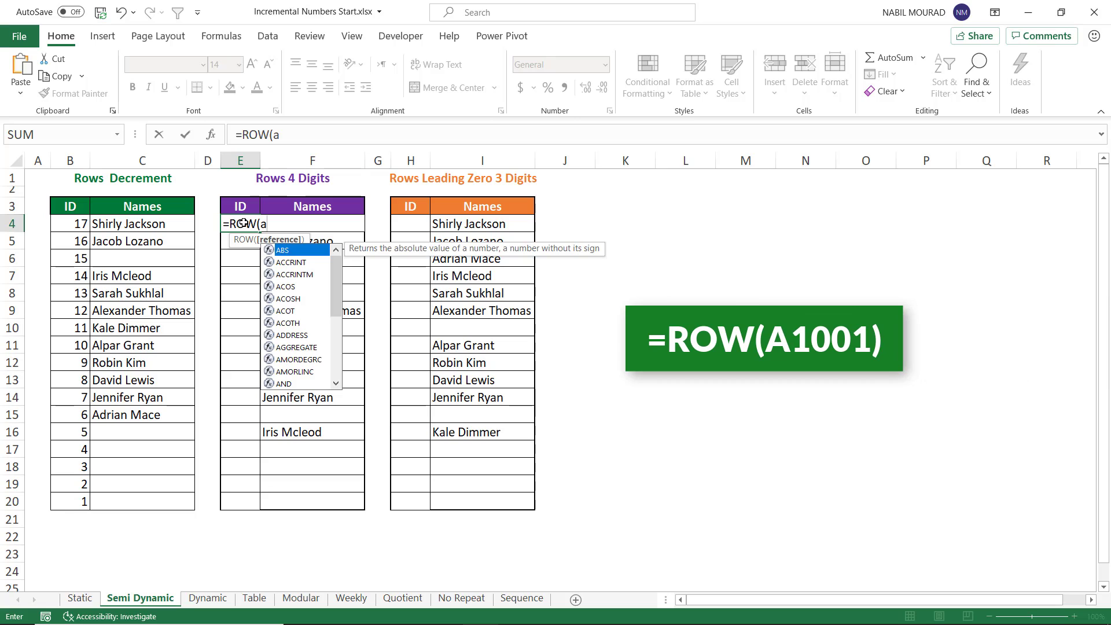
pyautogui.write('100')
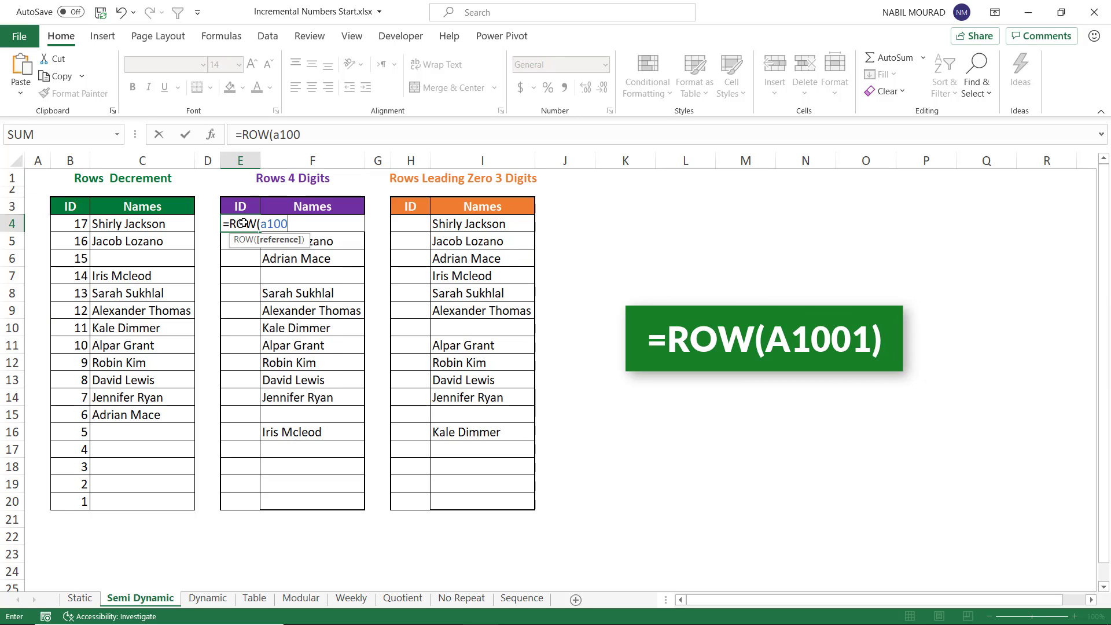
pyautogui.write('1)')
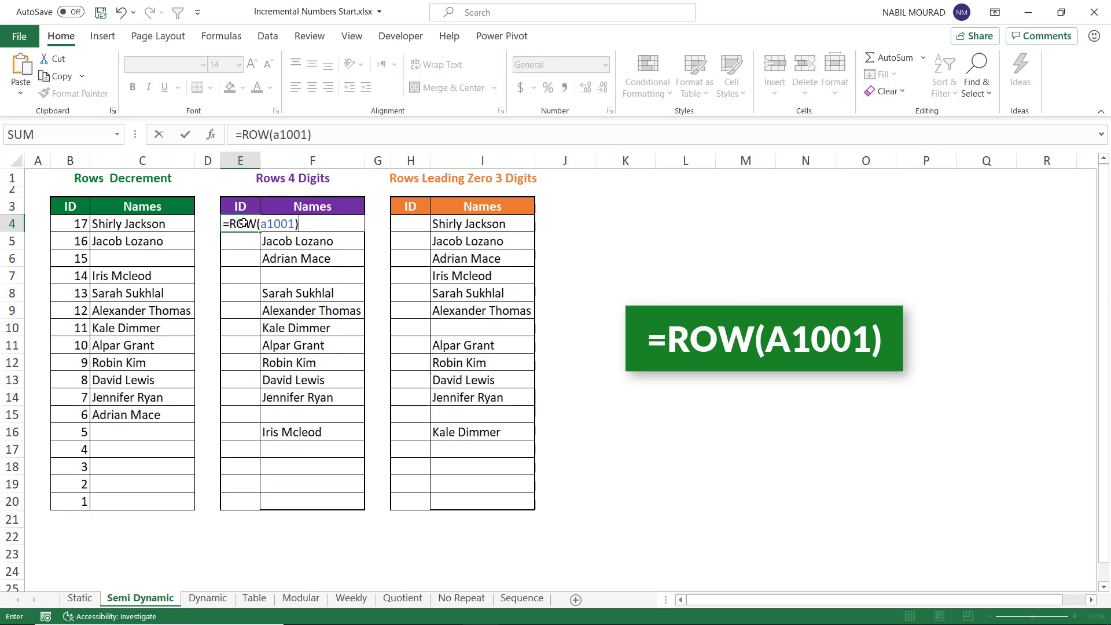
pyautogui.hotkey('ctrl', 'Return')
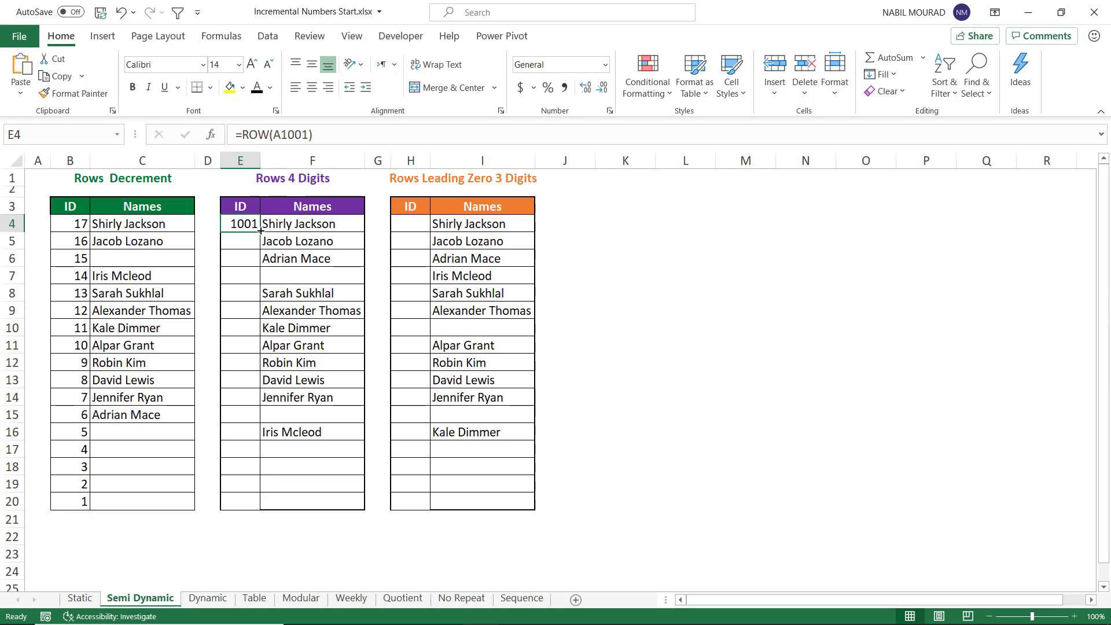
pyautogui.moveTo(261, 231); pyautogui.dragTo(256, 513)
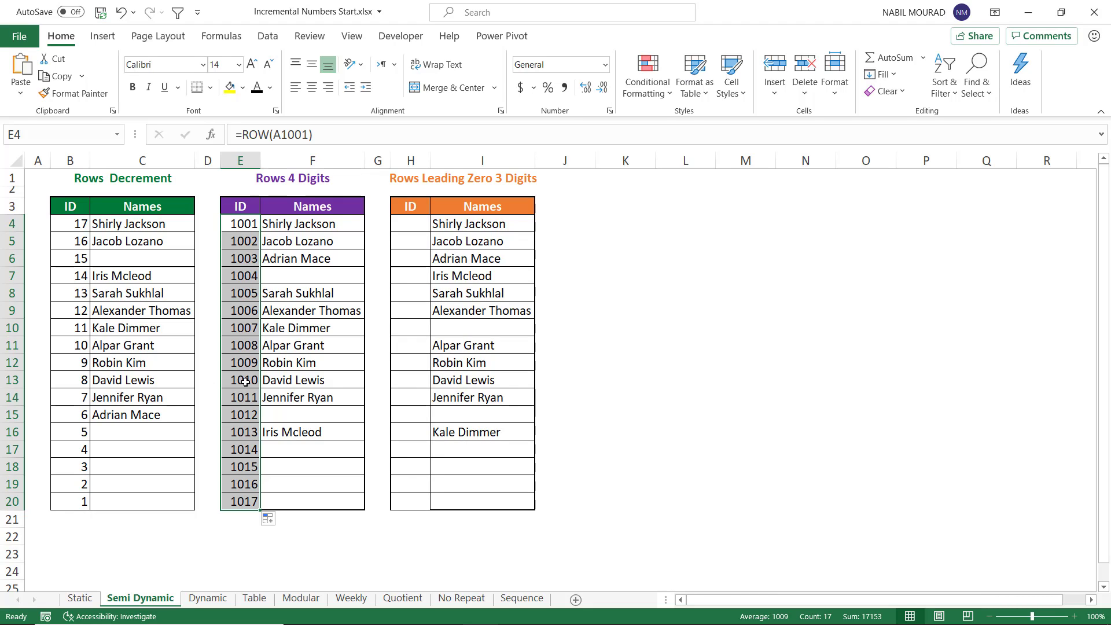
# Step: Enter ="000"&ROW(A1) in the first ID cell of the Leading Zero table and fill it down to row 20
pyautogui.click(415, 225)
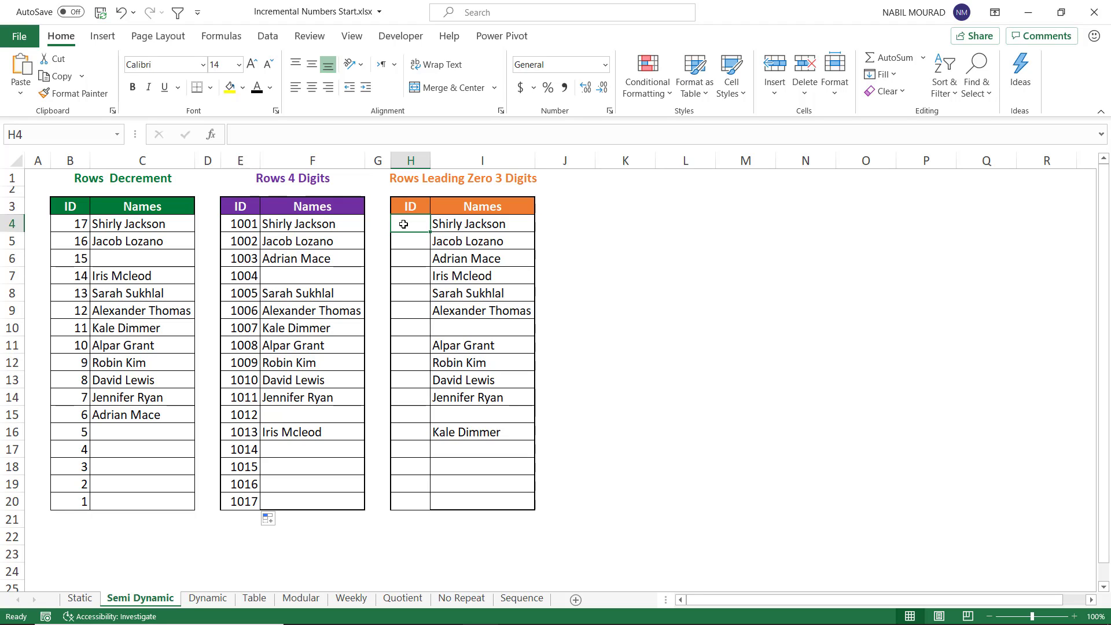
pyautogui.write('="')
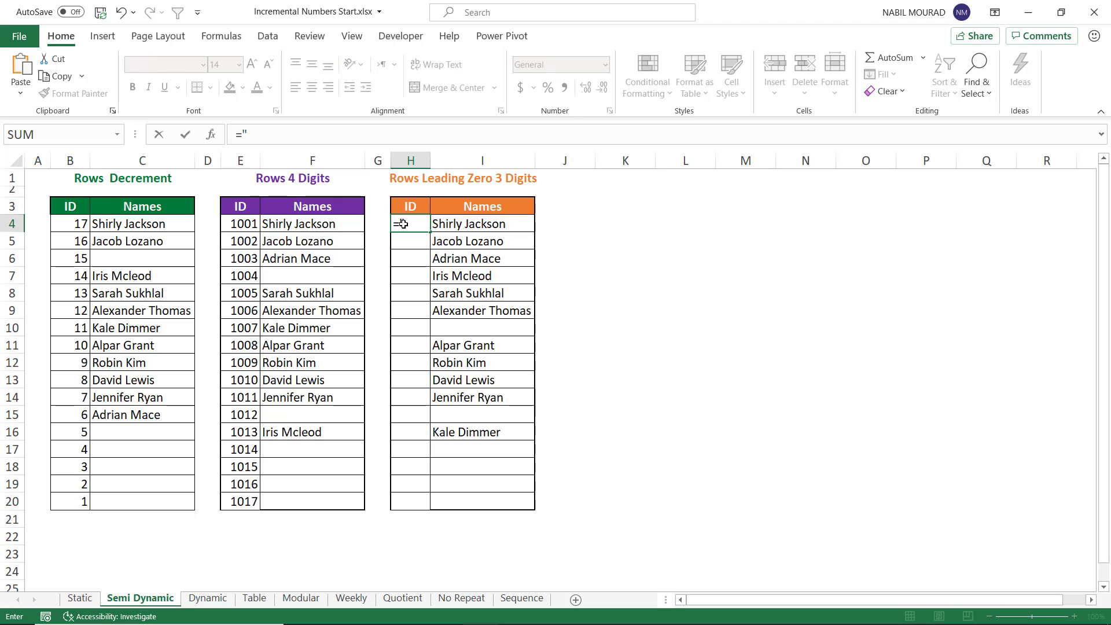
pyautogui.write('0')
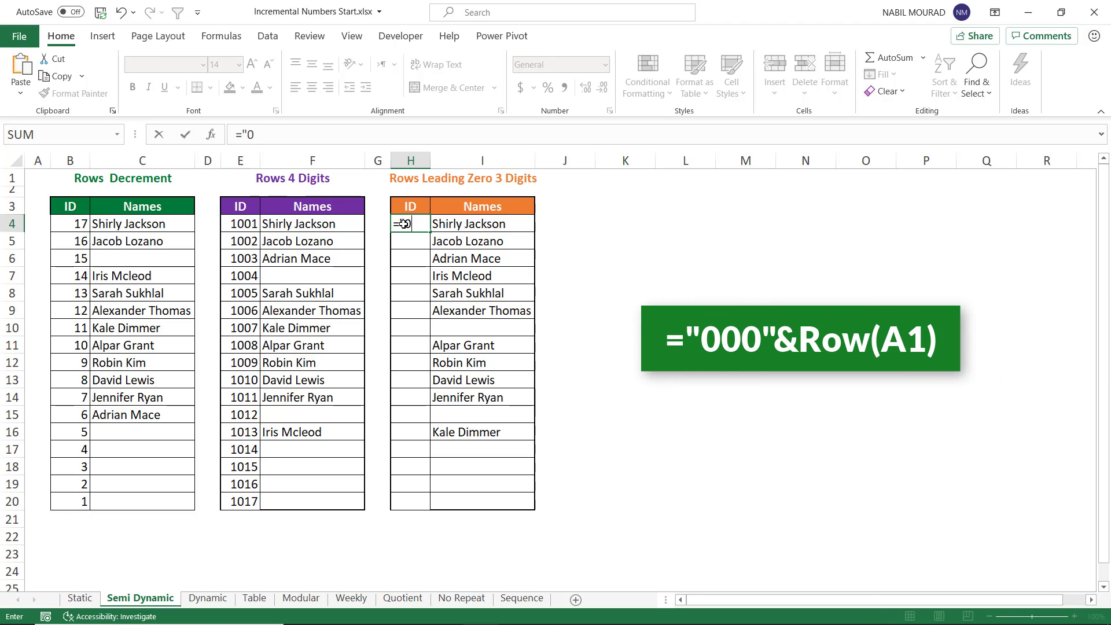
pyautogui.write('00"')
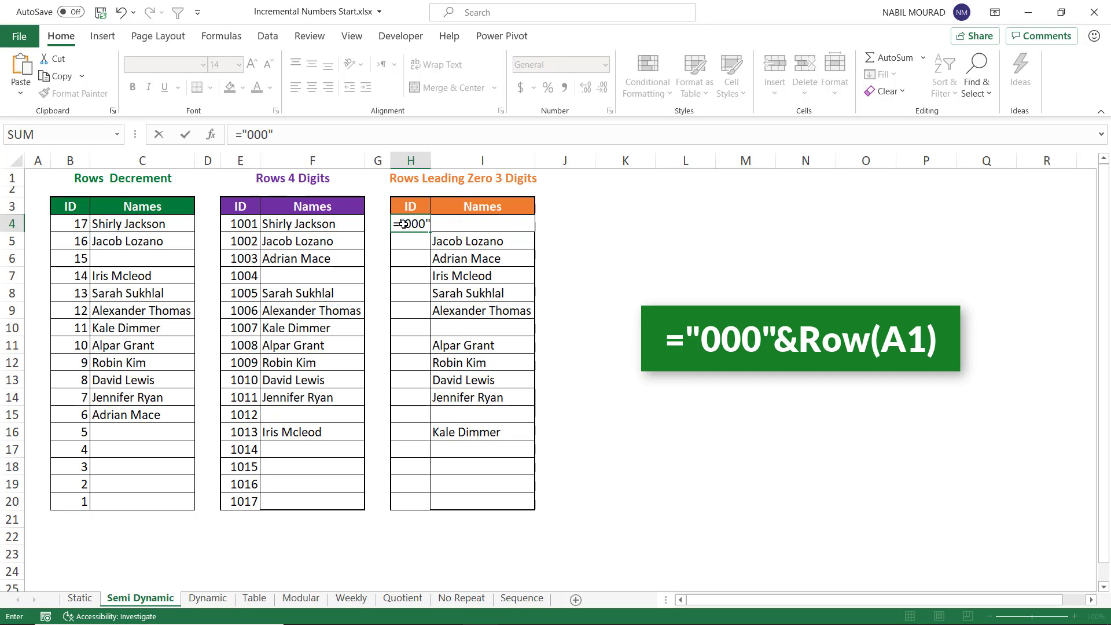
pyautogui.write('&row(a1')
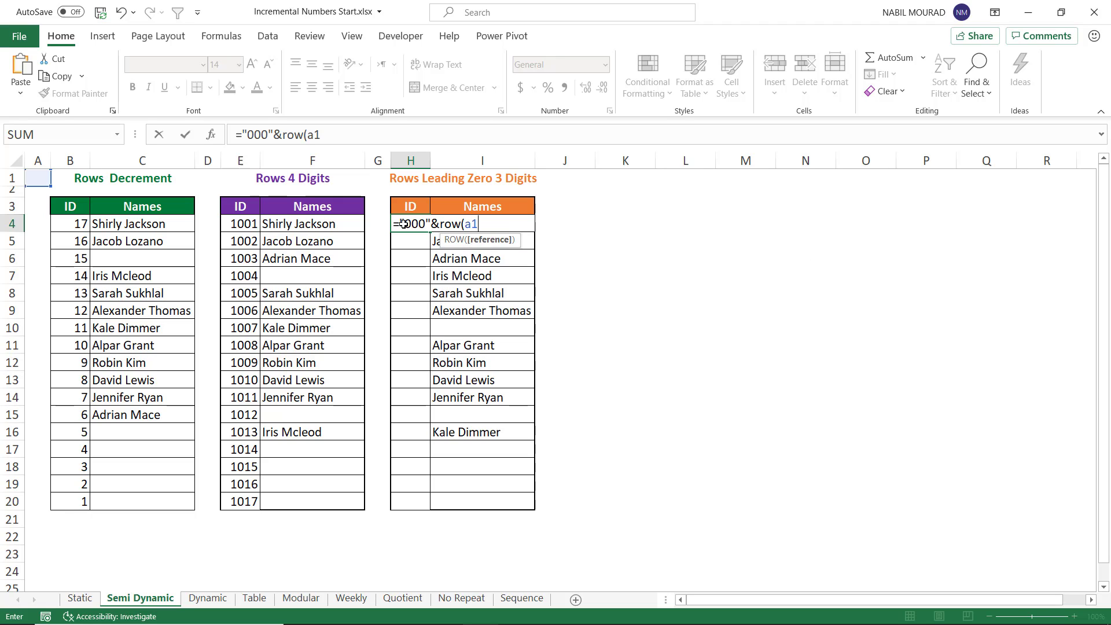
pyautogui.write(')')
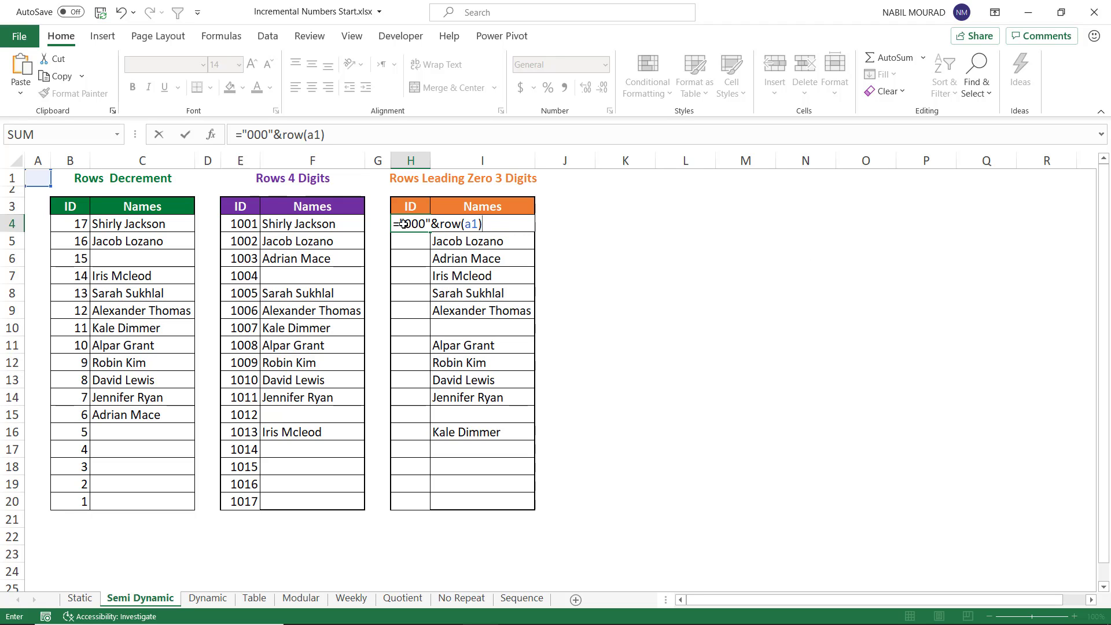
pyautogui.press('Return')
pyautogui.click(403, 224)
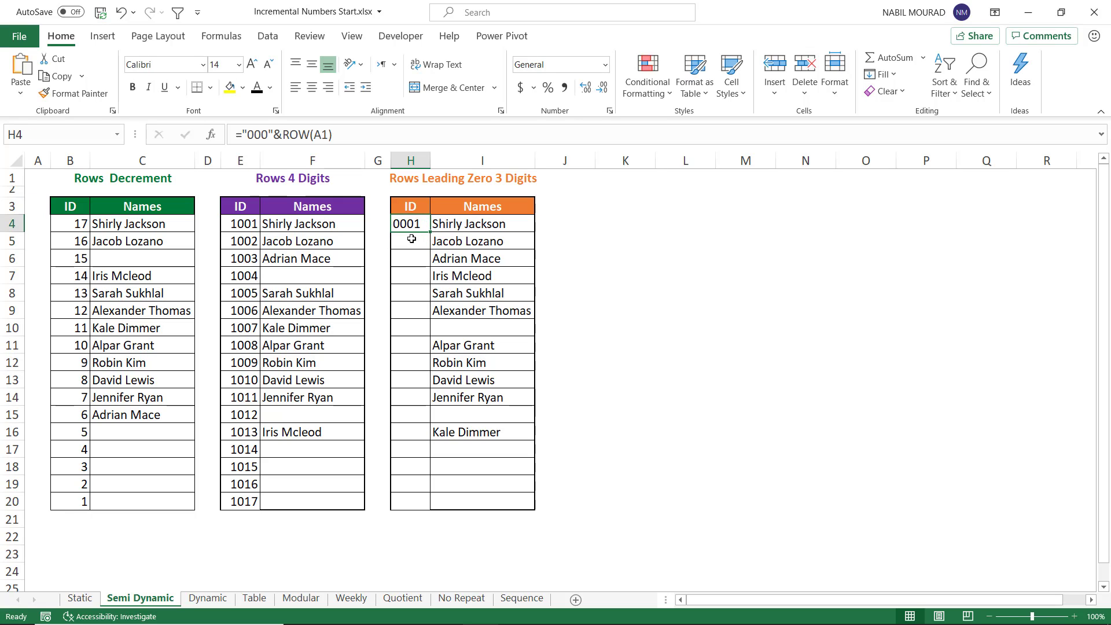
pyautogui.moveTo(430, 232); pyautogui.dragTo(407, 509)
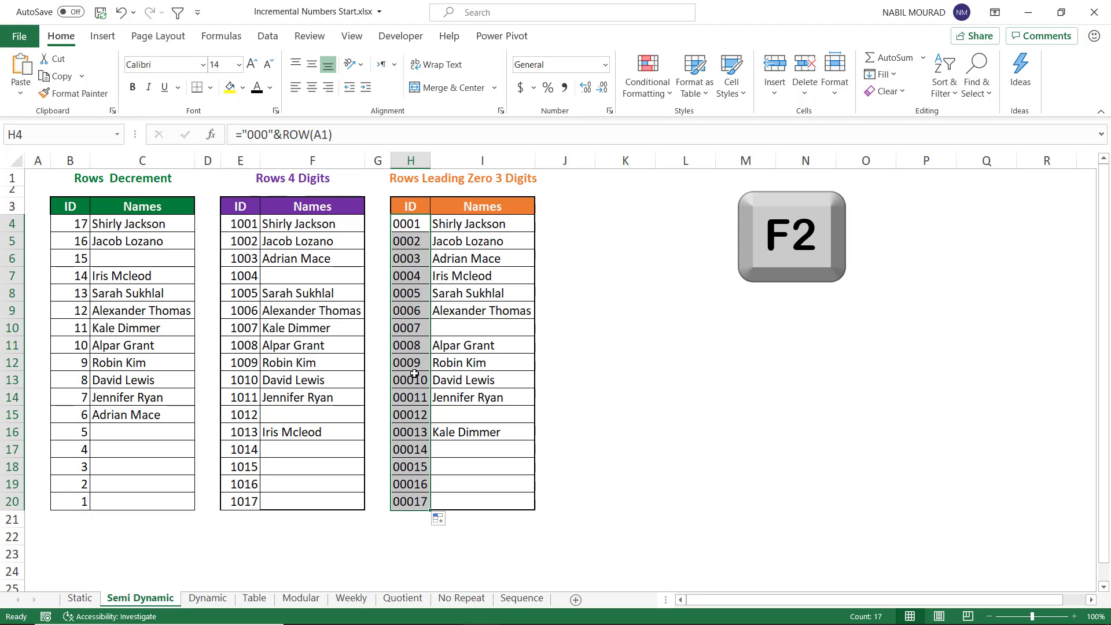
# Step: Wrap the leading-zero formula as =RIGHT("000"&ROW(A1),3) and apply it to all selected ID cells at once
pyautogui.press('F2')
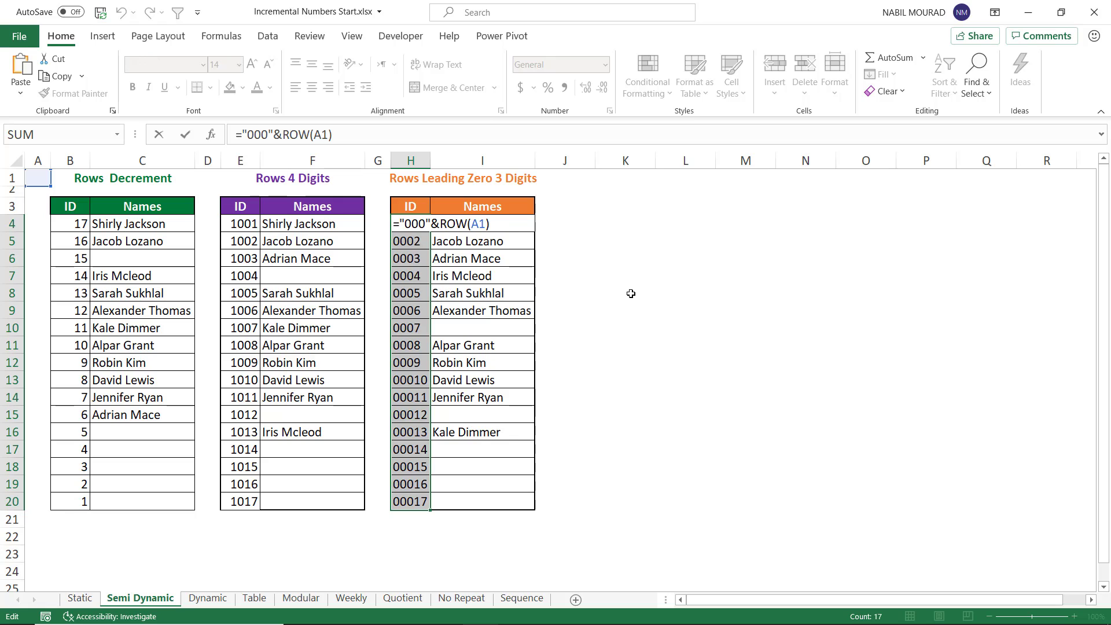
pyautogui.write('RIGHT(')
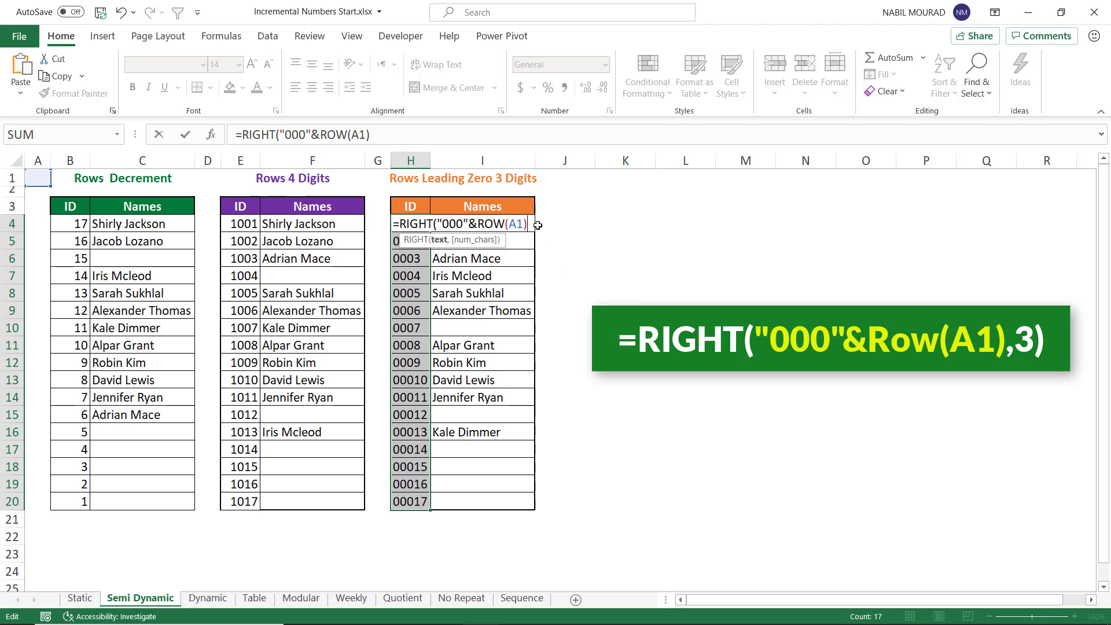
pyautogui.write(',3')
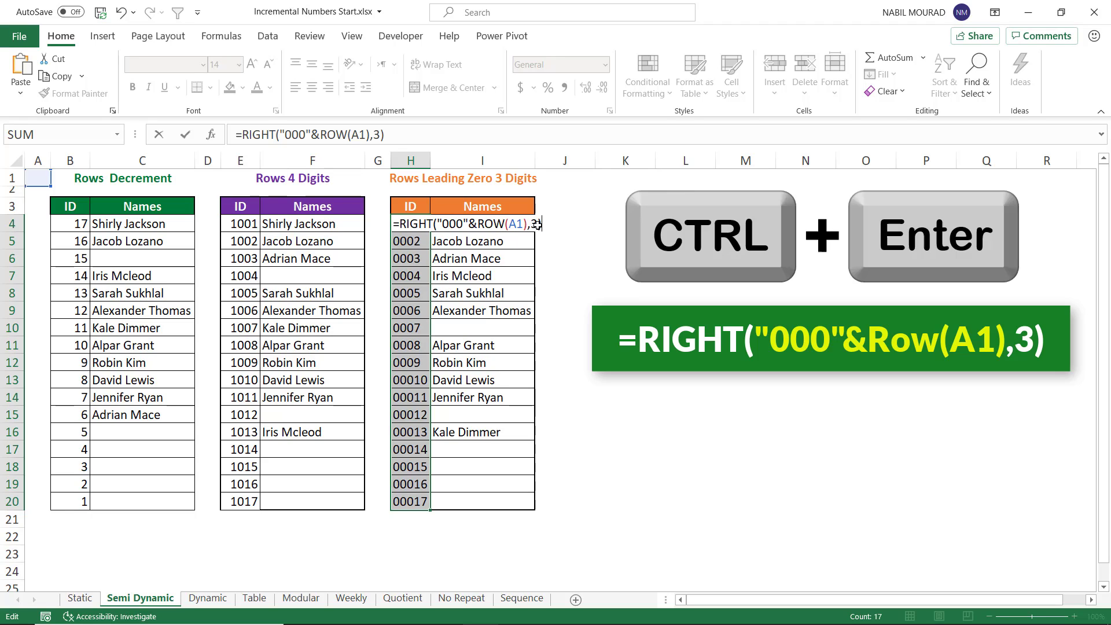
pyautogui.hotkey('ctrl', 'Return')
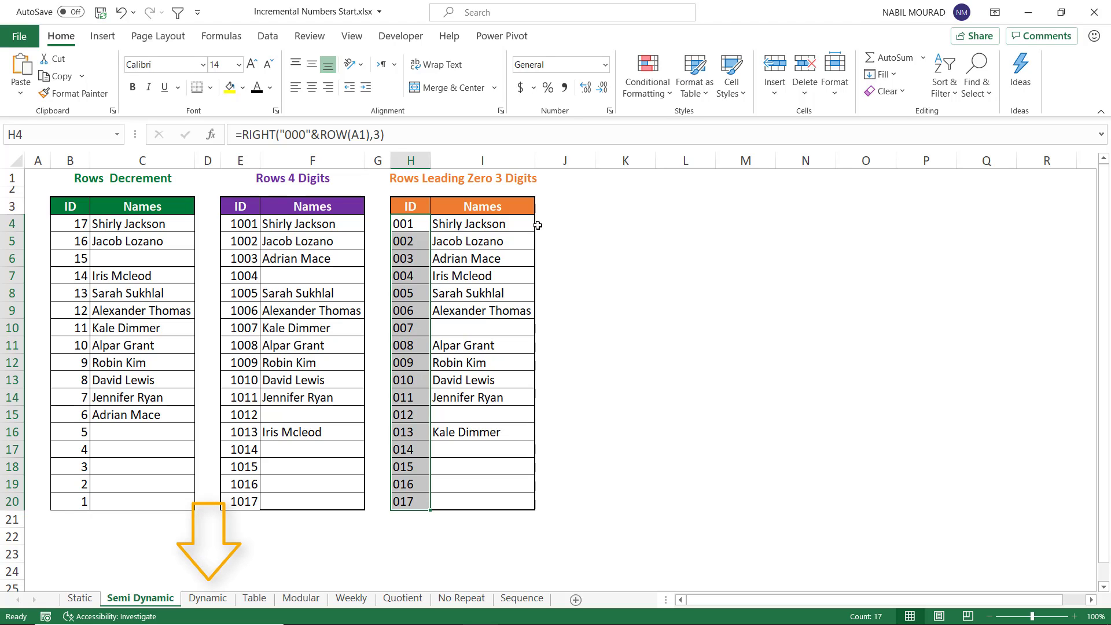
# Step: Open the Dynamic sheet and enter =IF(B4="","",MAX($A$3:A3)+1) in the first ID cell of the MAX table
pyautogui.click(203, 600)
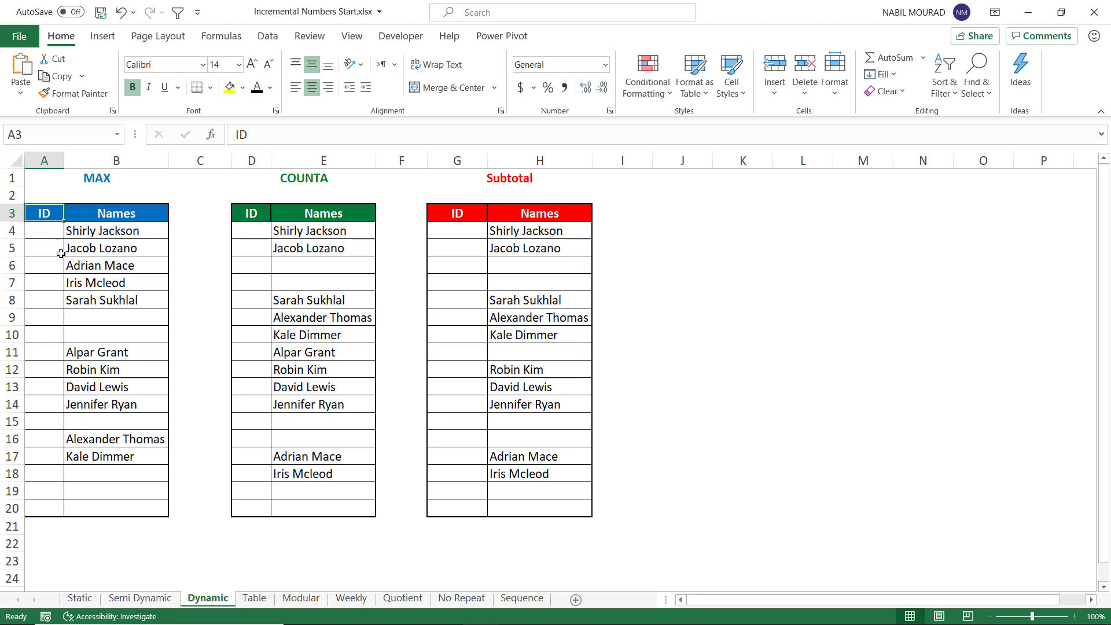
pyautogui.click(48, 231)
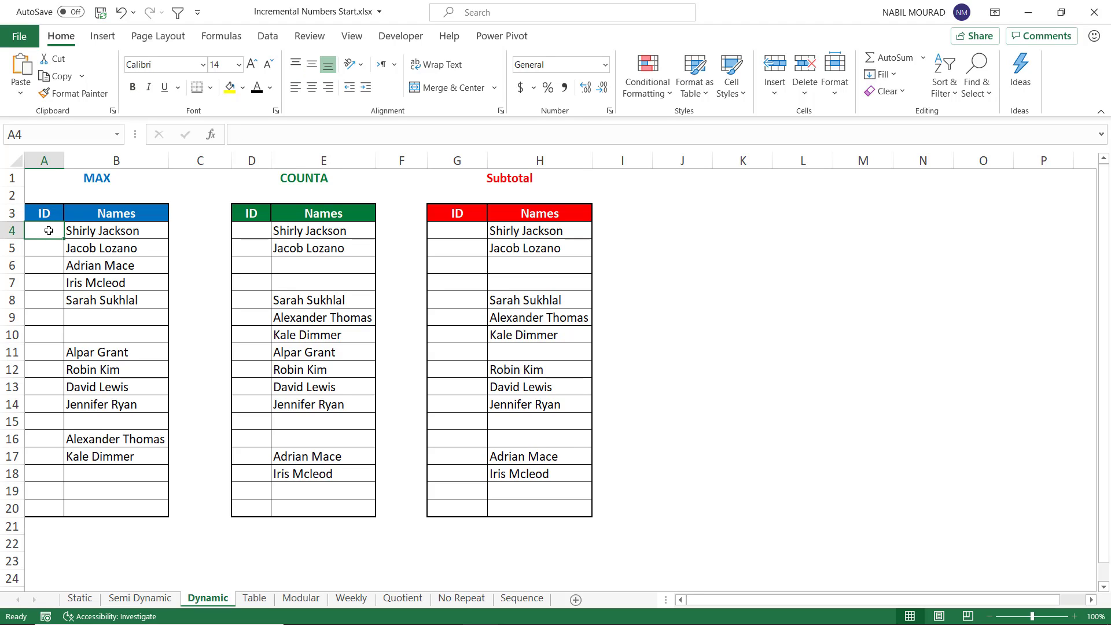
pyautogui.write('=IF(')
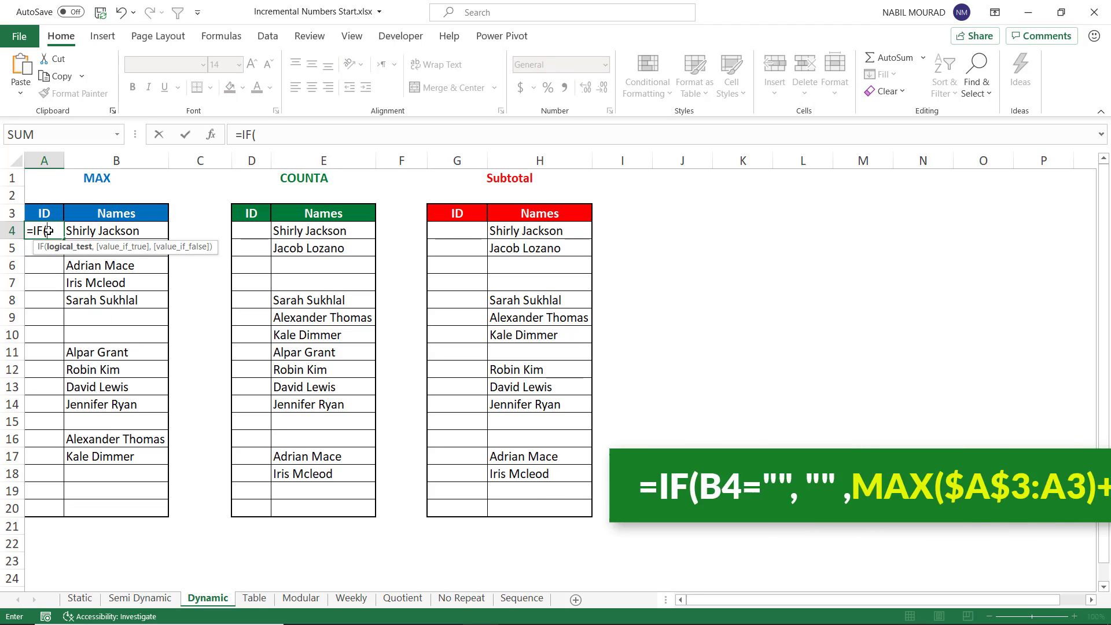
pyautogui.press('Right')
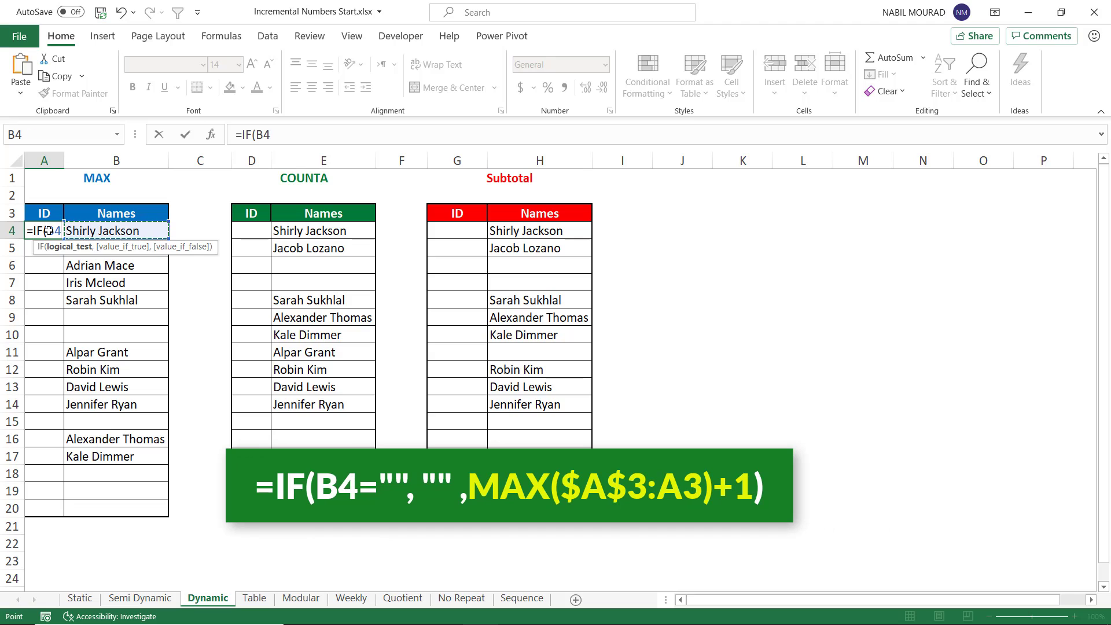
pyautogui.write('=')
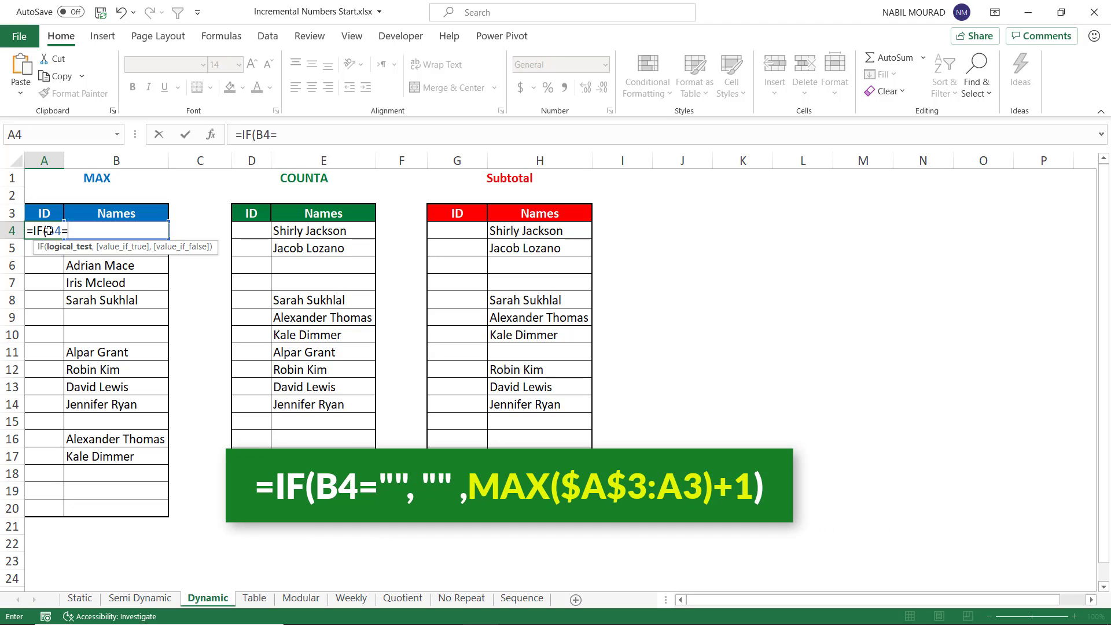
pyautogui.write('"",')
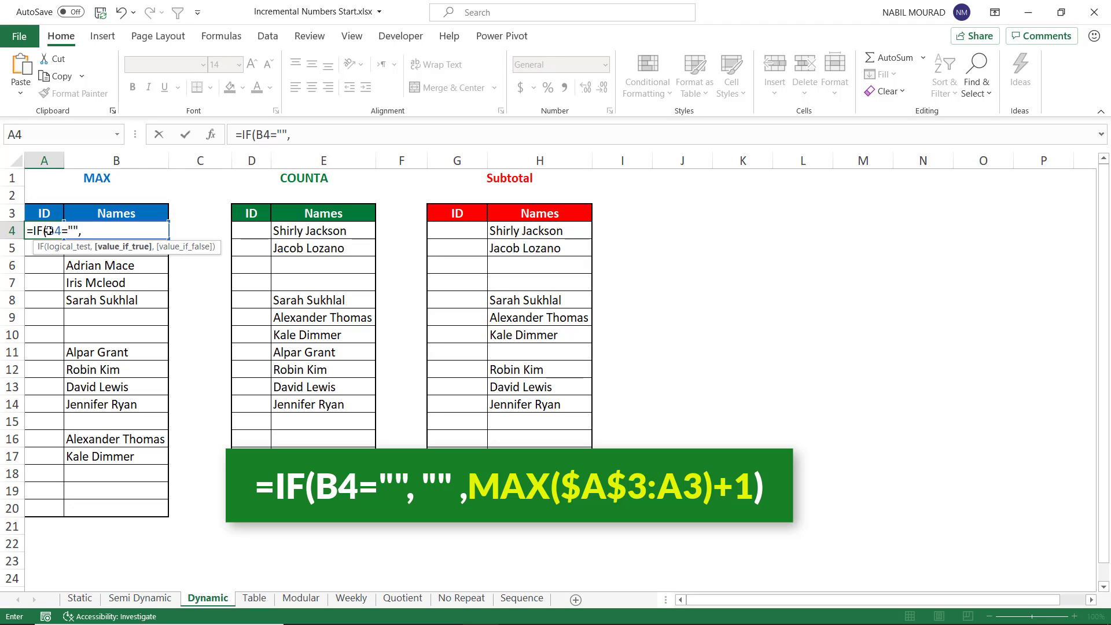
pyautogui.write('"",')
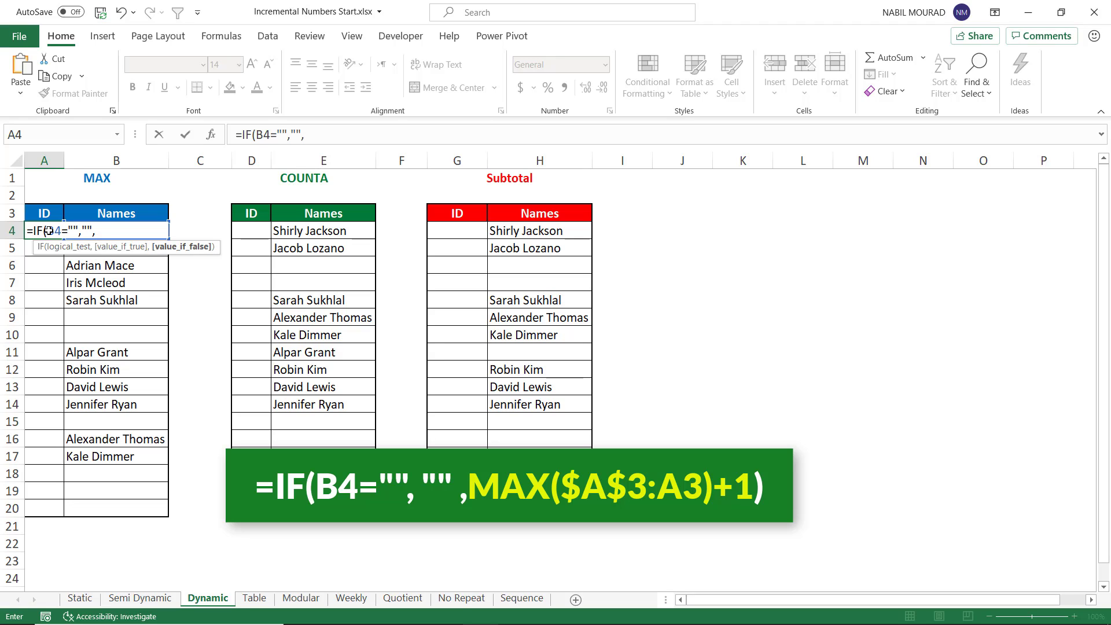
pyautogui.write('Max')
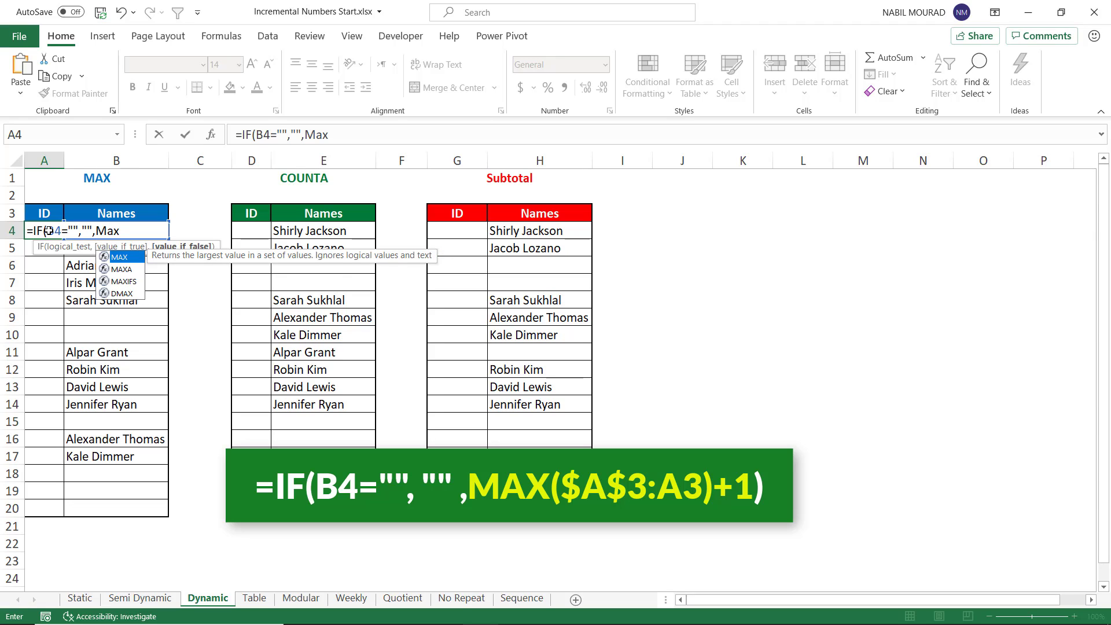
pyautogui.press('Tab')
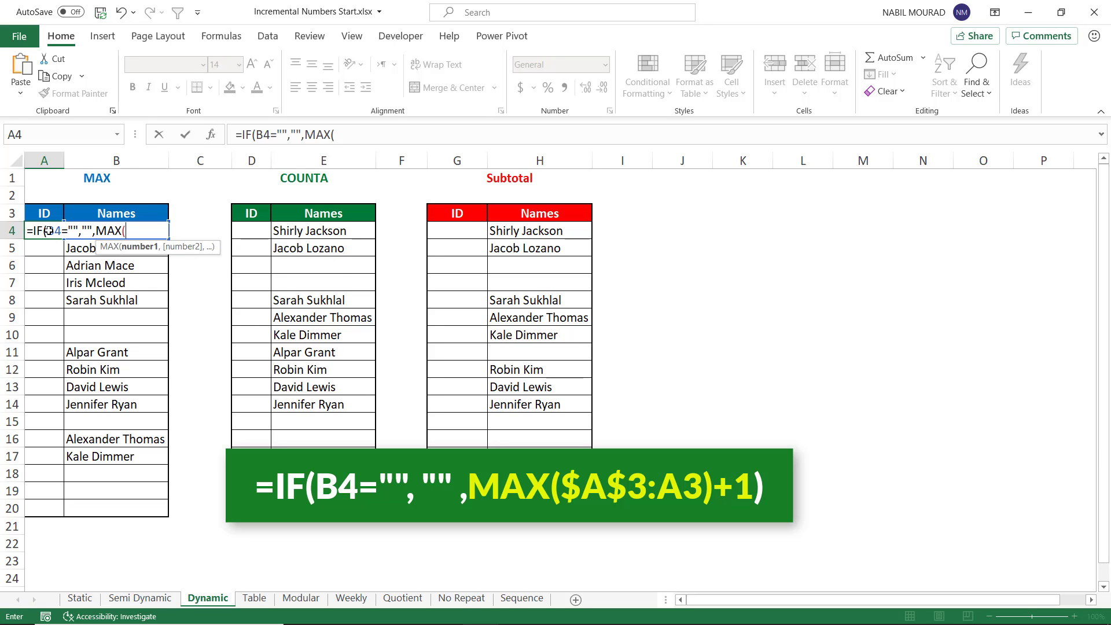
pyautogui.press('Up')
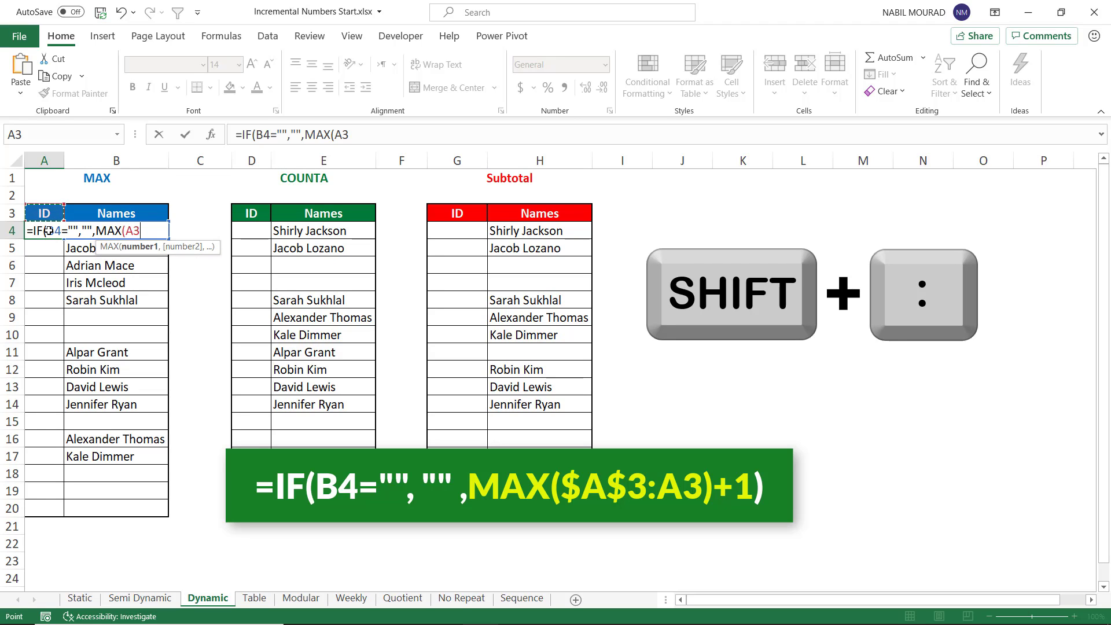
pyautogui.write(':A3')
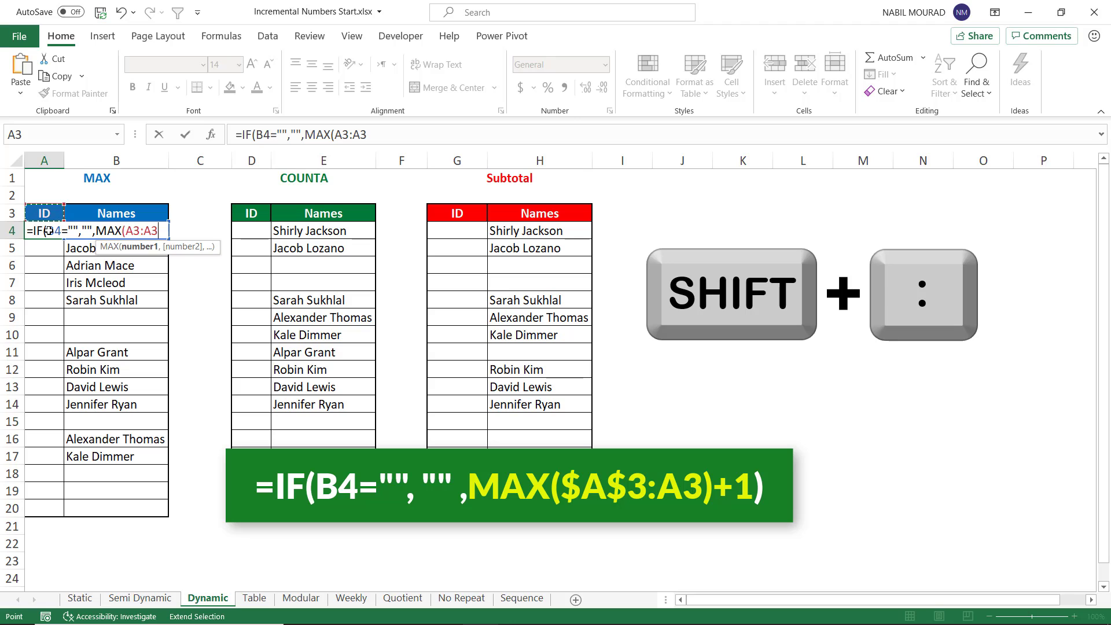
pyautogui.write(')')
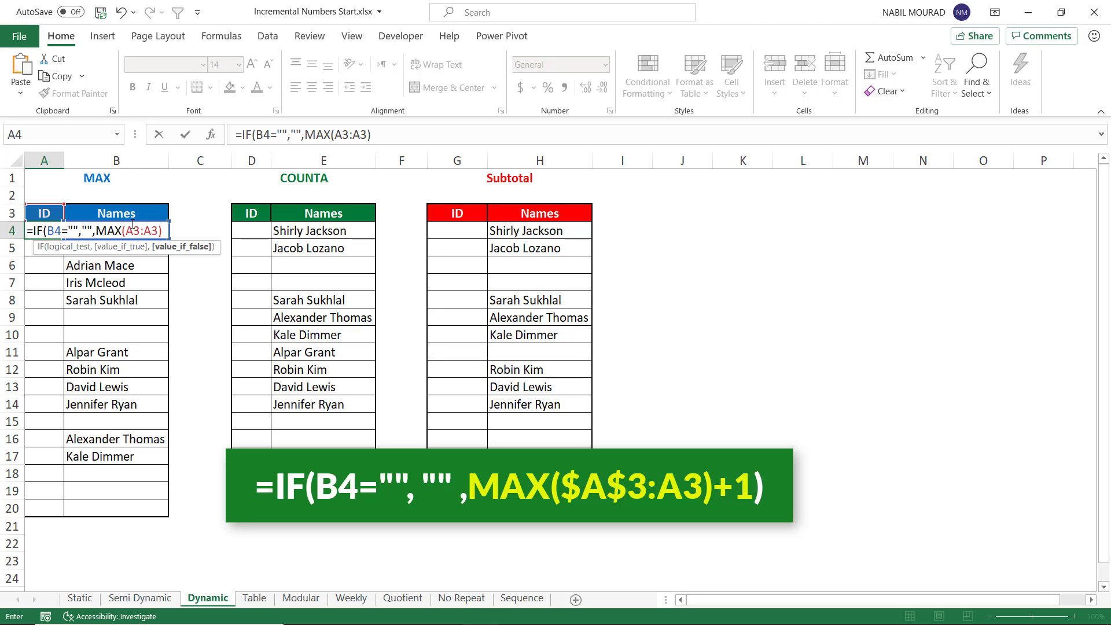
pyautogui.write('+1')
pyautogui.click(132, 231)
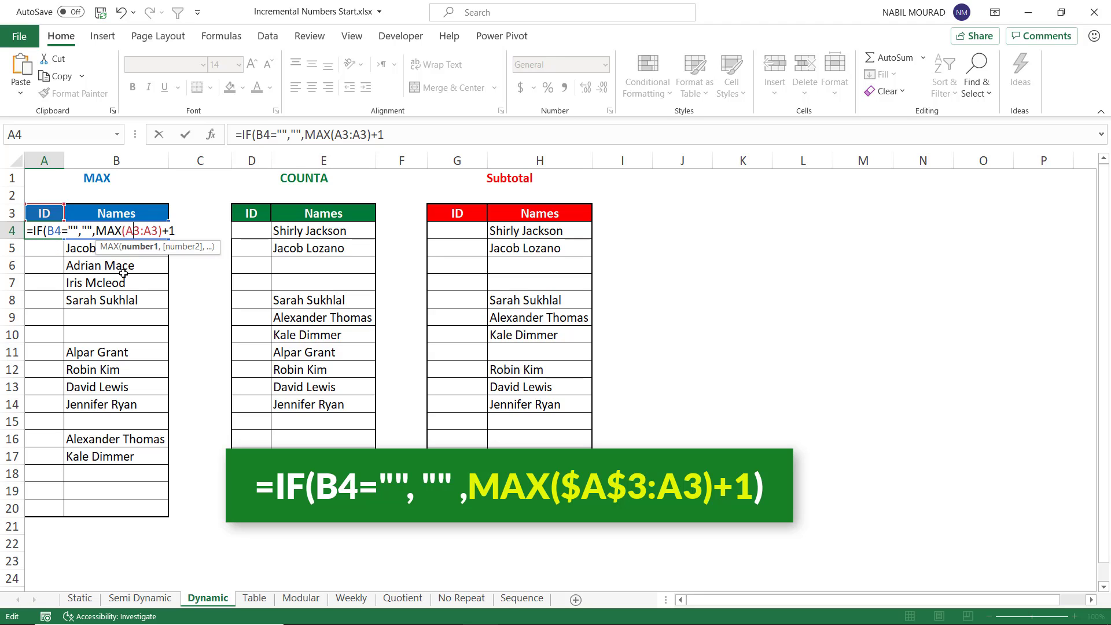
pyautogui.press('F4')
pyautogui.press('F4')
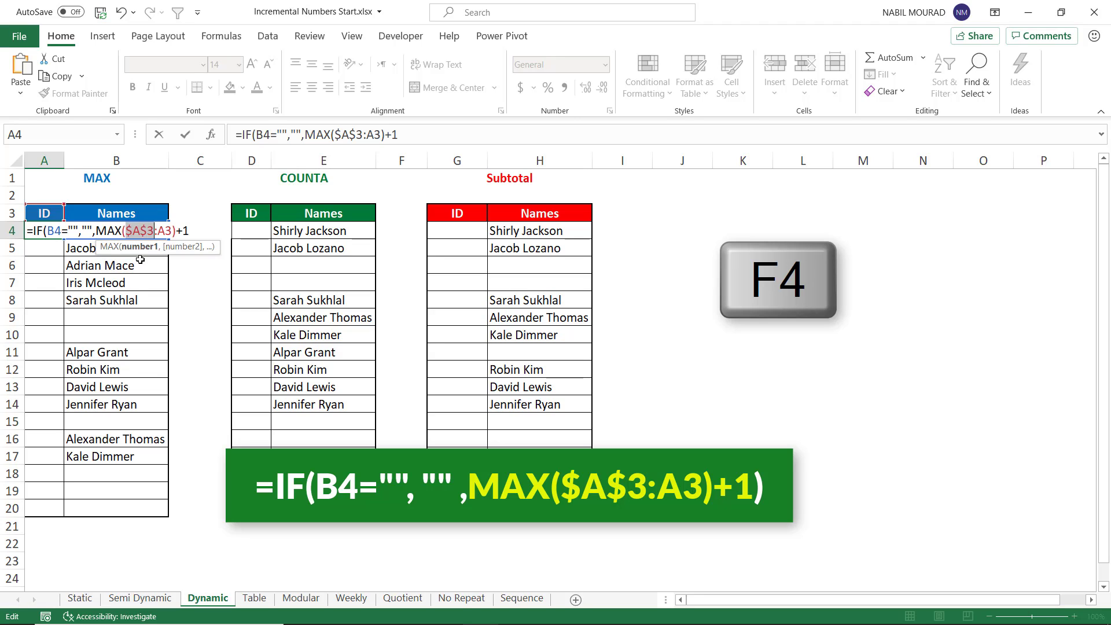
pyautogui.click(190, 231)
pyautogui.write(')')
pyautogui.hotkey('ctrl', 'Return')
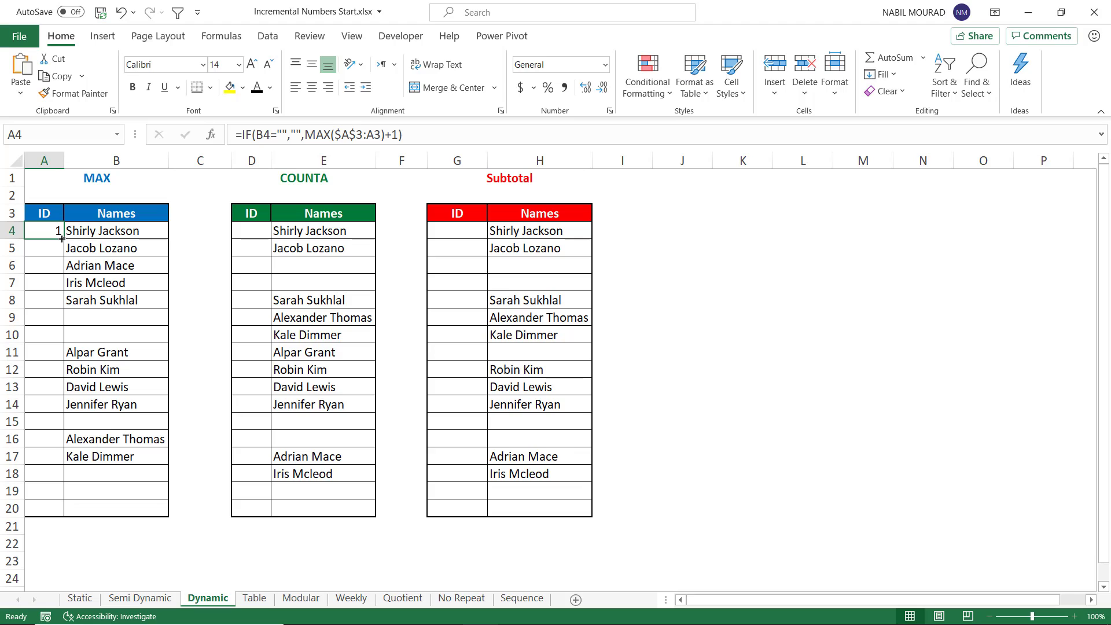
# Step: Fill the MAX formula down the ID column to row 20
pyautogui.moveTo(64, 239); pyautogui.dragTo(57, 299)
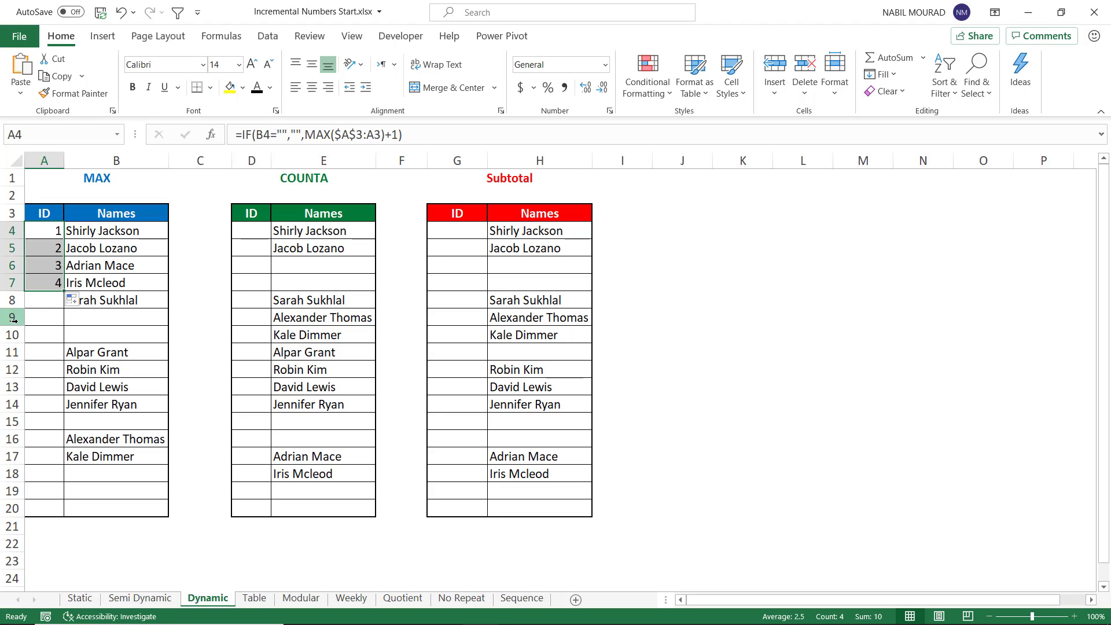
pyautogui.moveTo(64, 291); pyautogui.dragTo(60, 330)
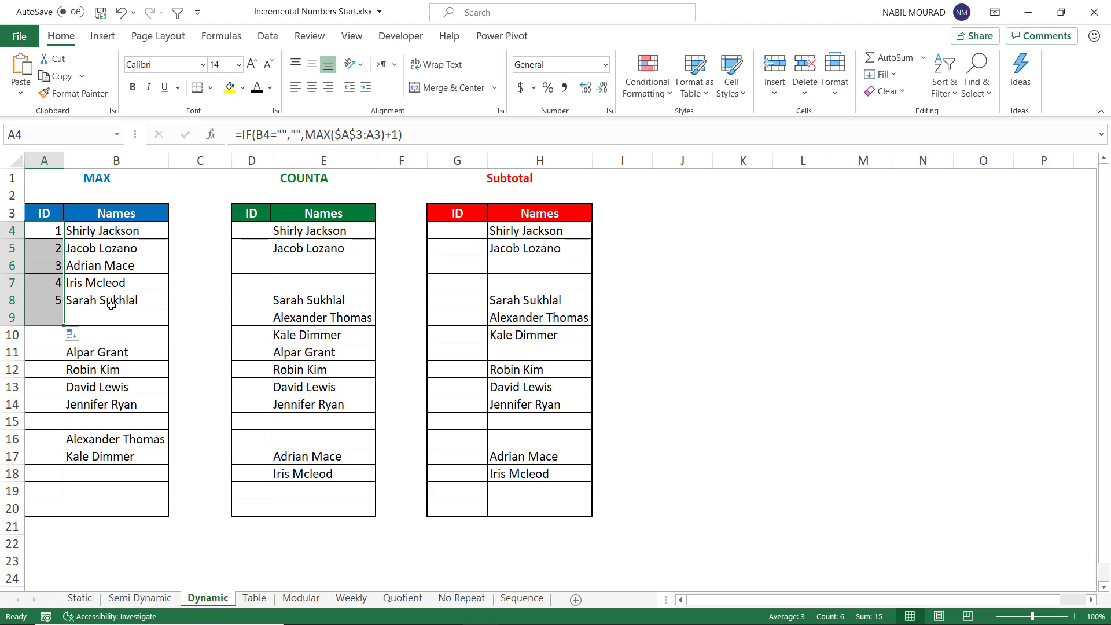
pyautogui.moveTo(62, 325); pyautogui.dragTo(51, 512)
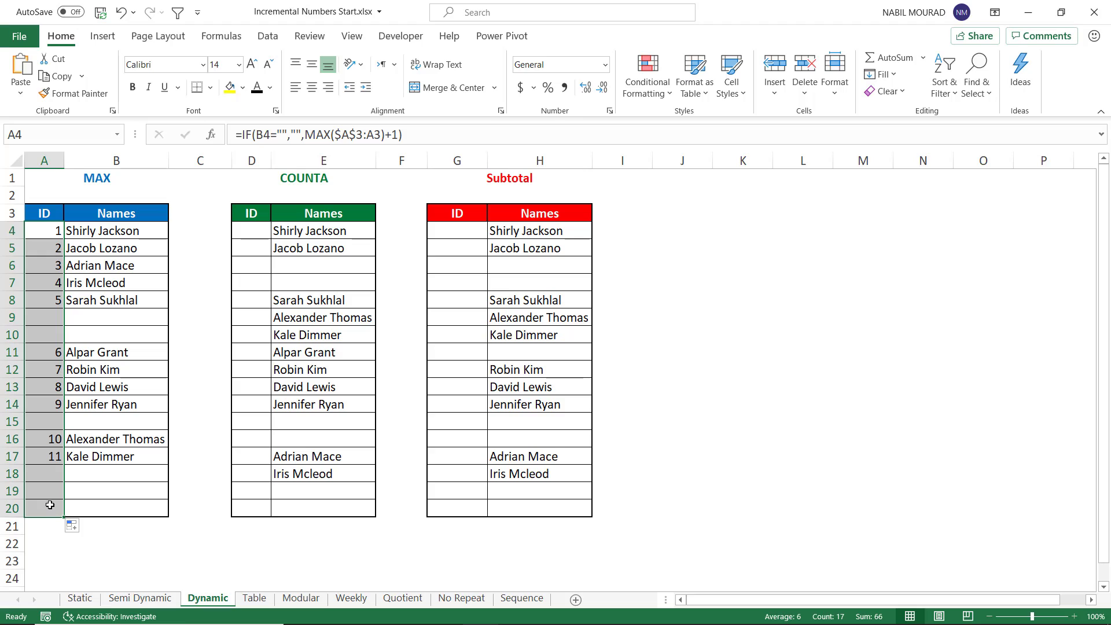
# Step: Clear the names in cells B11 and B6 of the MAX table
pyautogui.click(93, 355)
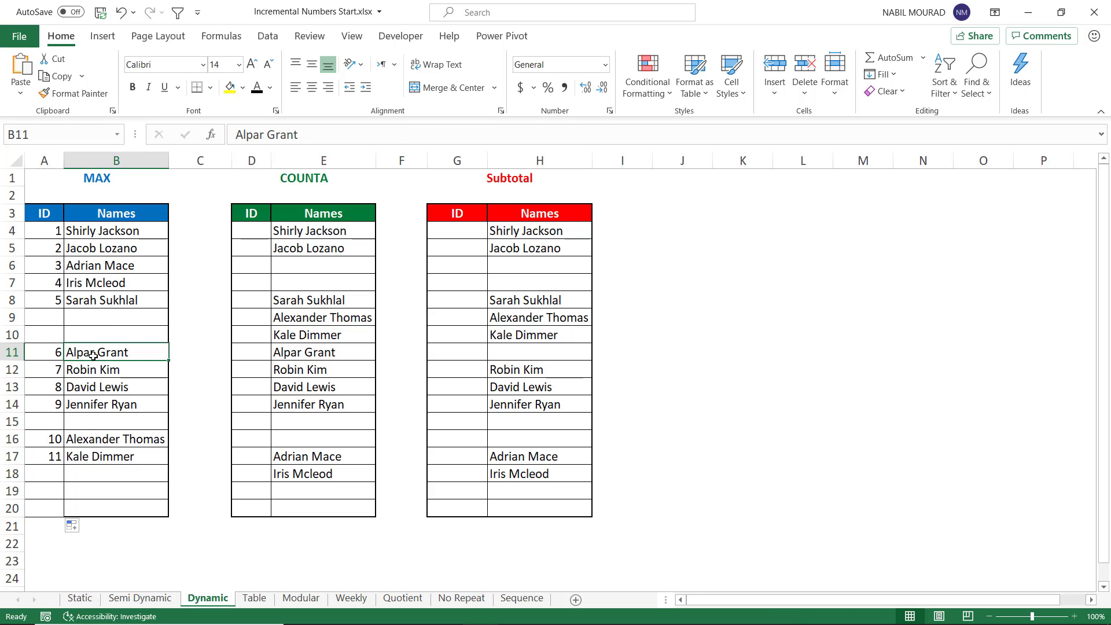
pyautogui.press('Delete')
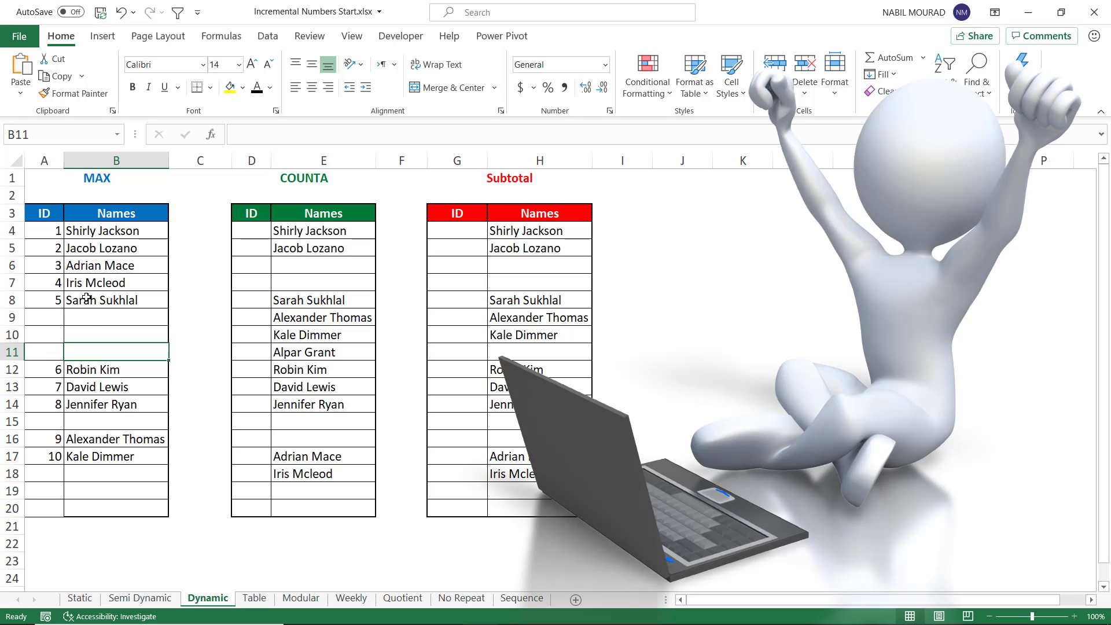
pyautogui.click(89, 266)
pyautogui.press('Delete')
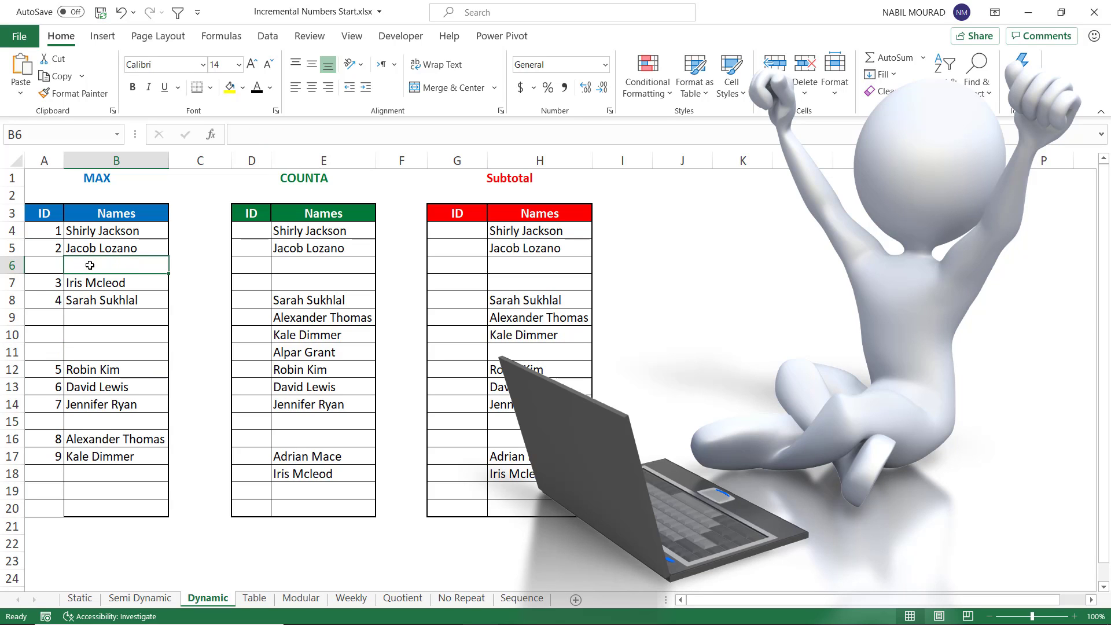
# Step: Enter a new person's full name in the empty name cell B10
pyautogui.click(80, 331)
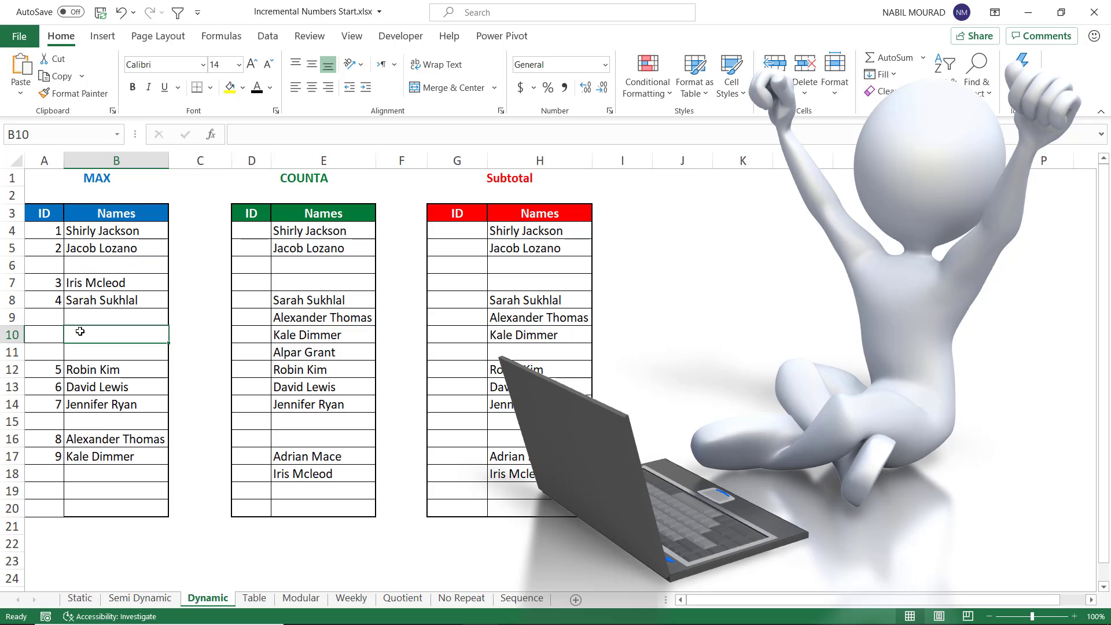
pyautogui.write('Nabil ')
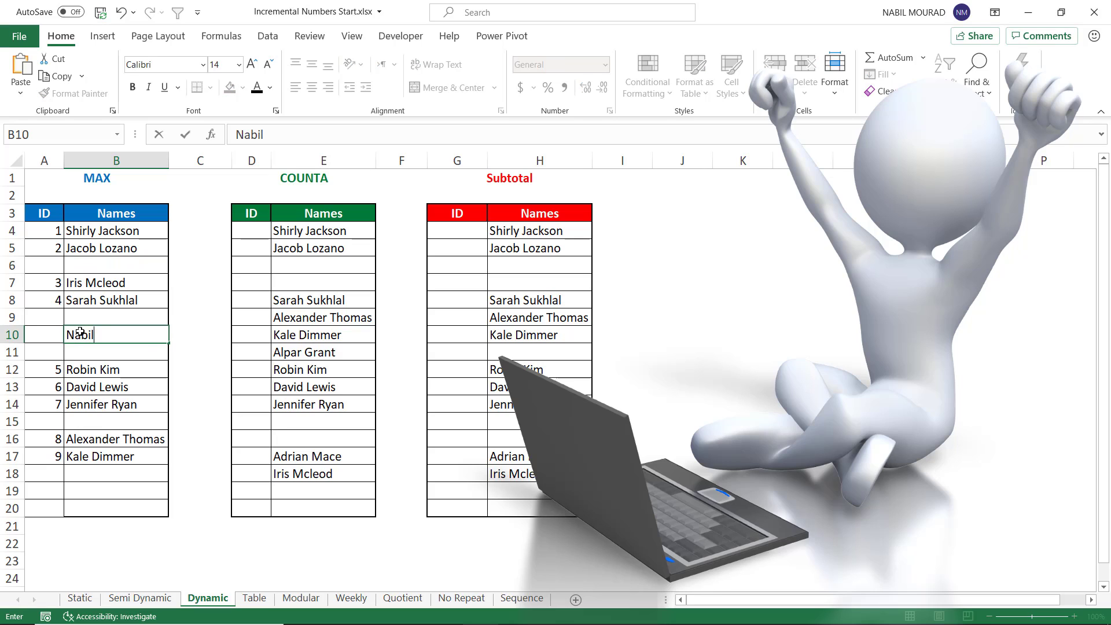
pyautogui.write('Mourad')
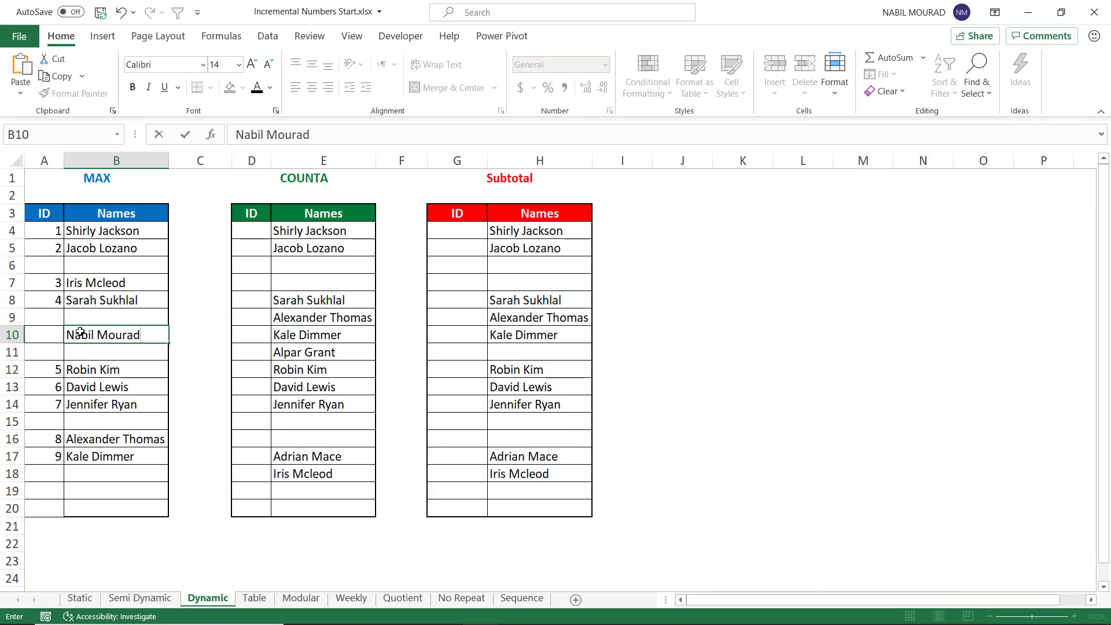
pyautogui.press('Return')
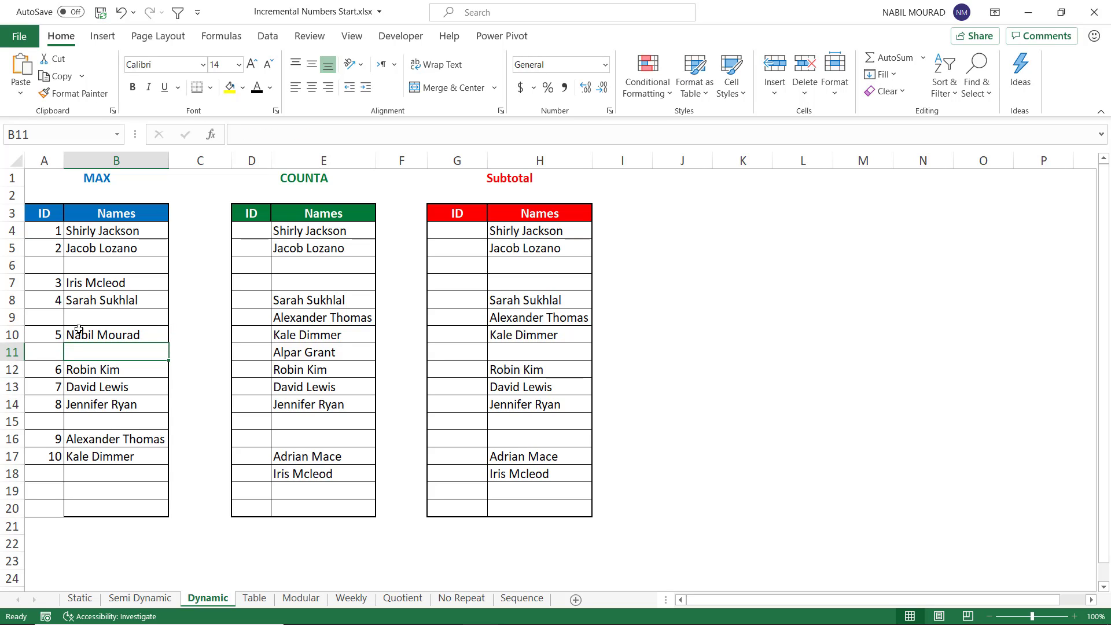
# Step: Start the formula =IF(E4="","",COUNTA(E4:E4)) in the first ID cell of the COUNTA table
pyautogui.click(255, 229)
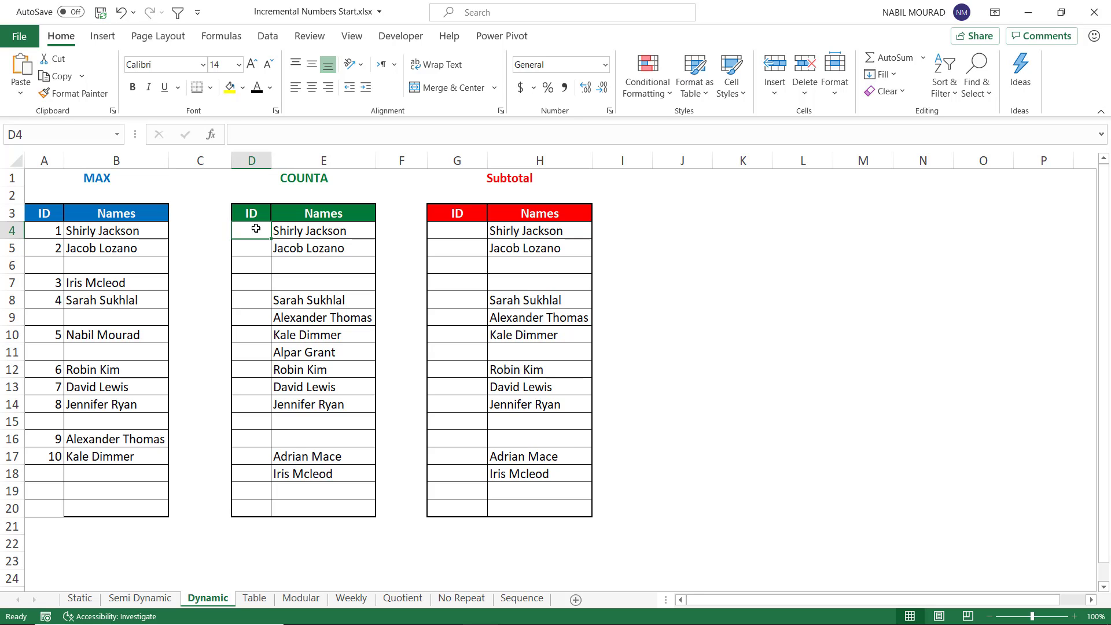
pyautogui.write('=')
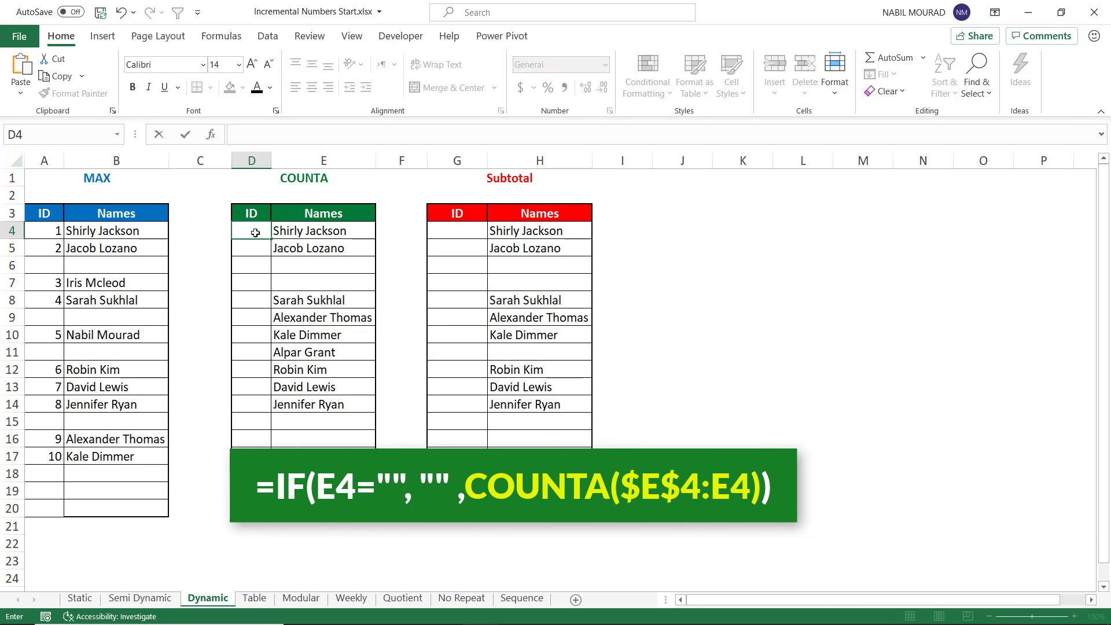
pyautogui.write('if')
pyautogui.press('Tab')
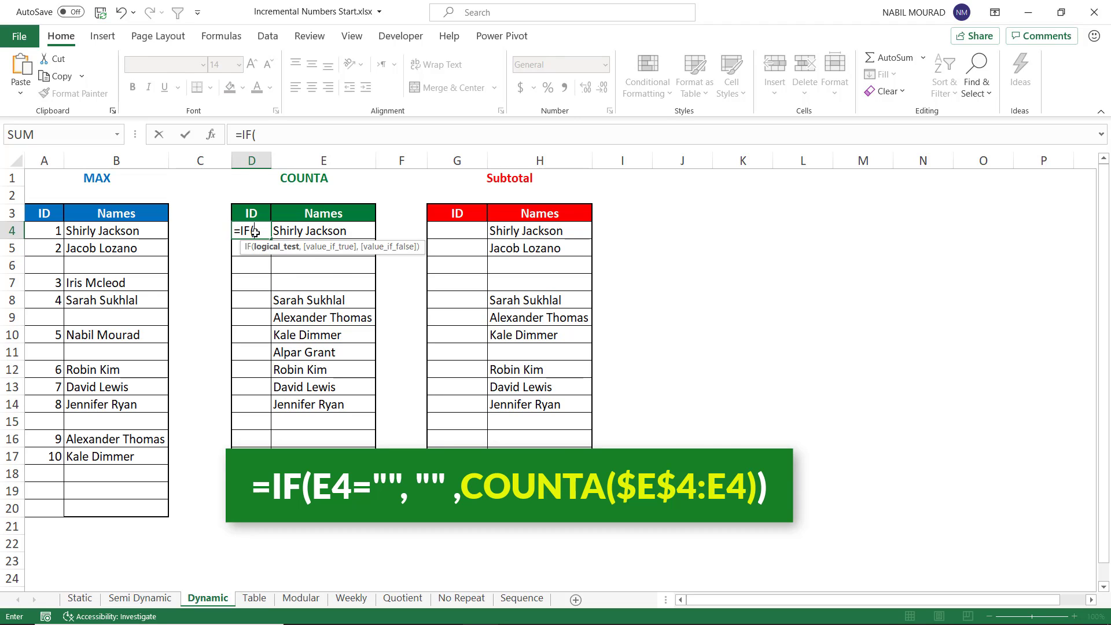
pyautogui.press('Right')
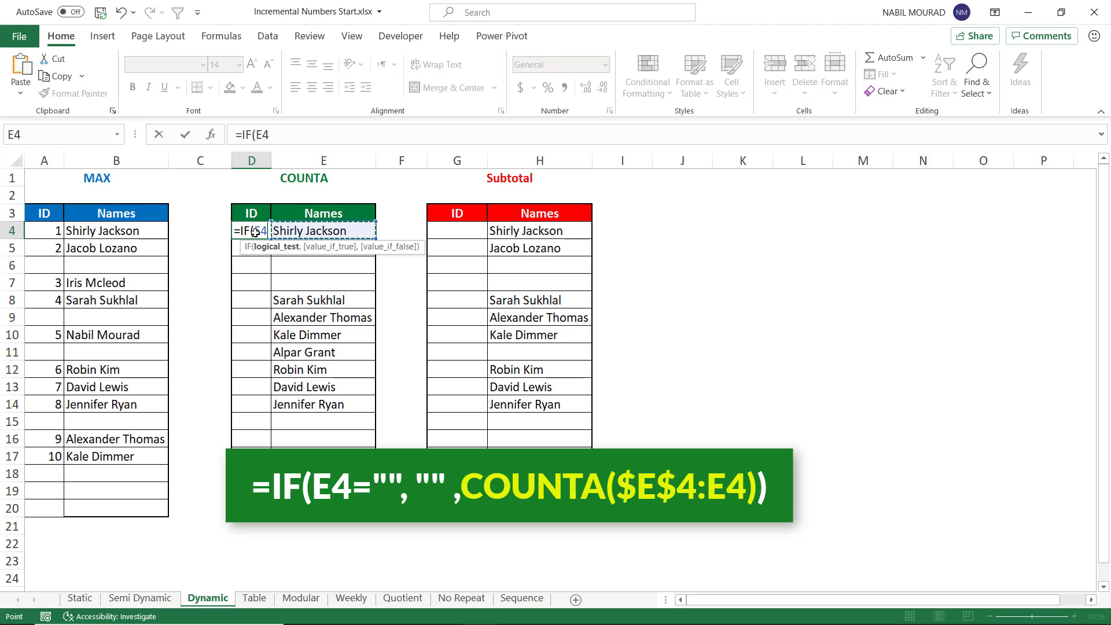
pyautogui.write('=')
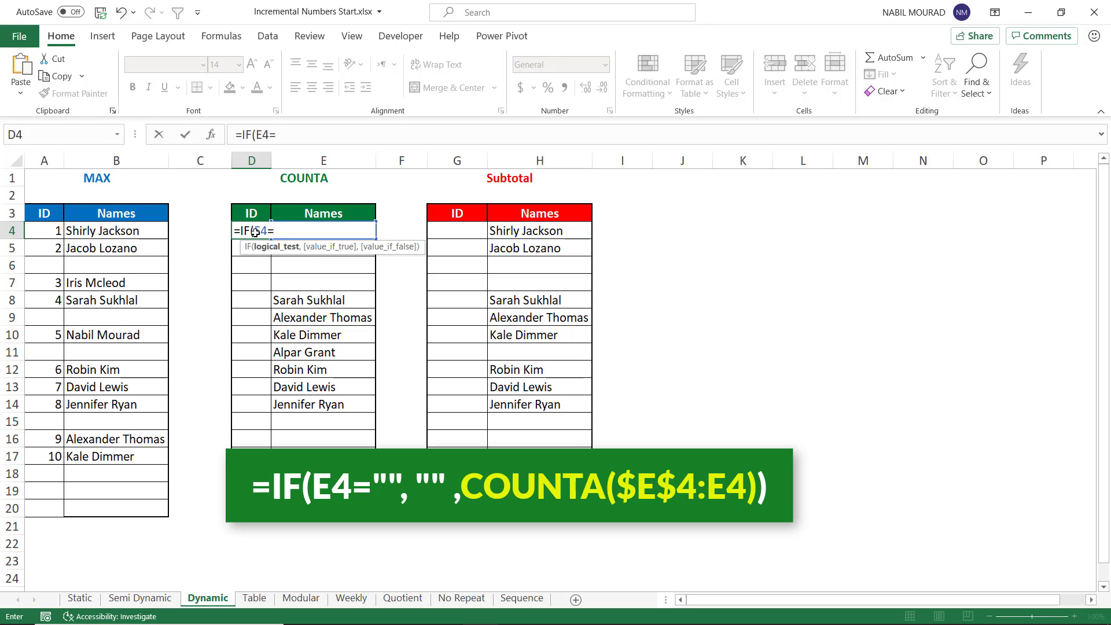
pyautogui.write('"",')
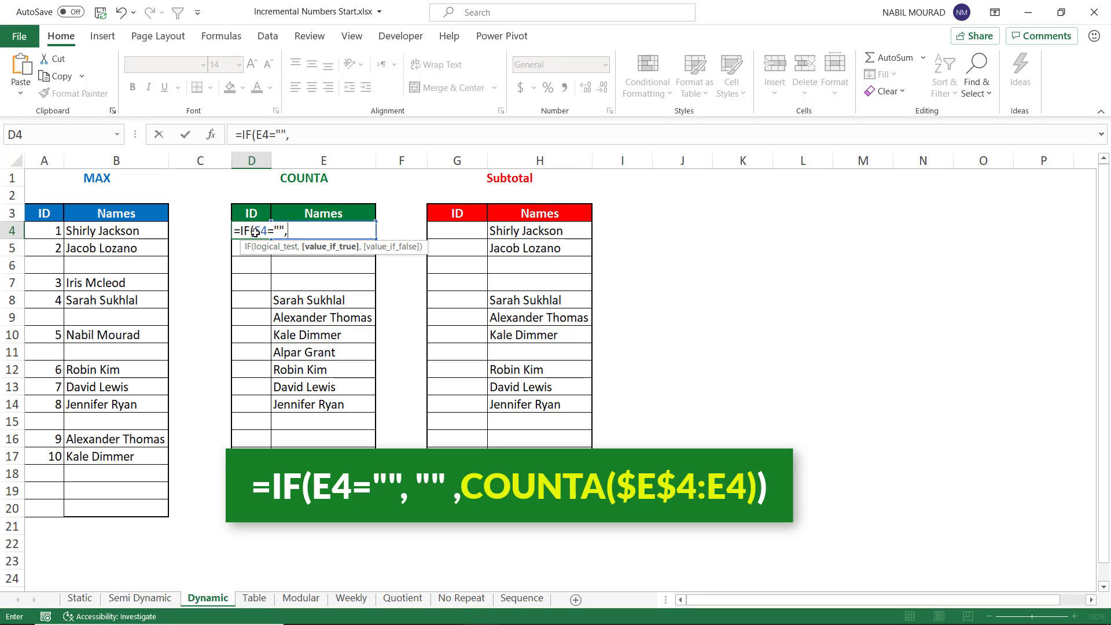
pyautogui.write('"",')
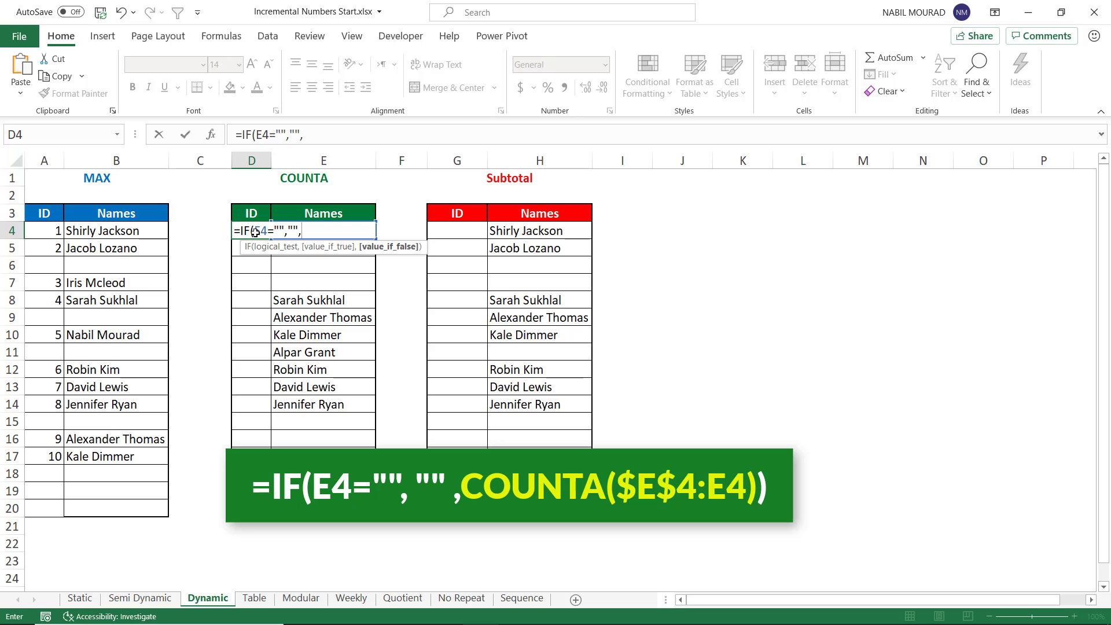
pyautogui.write('Coun')
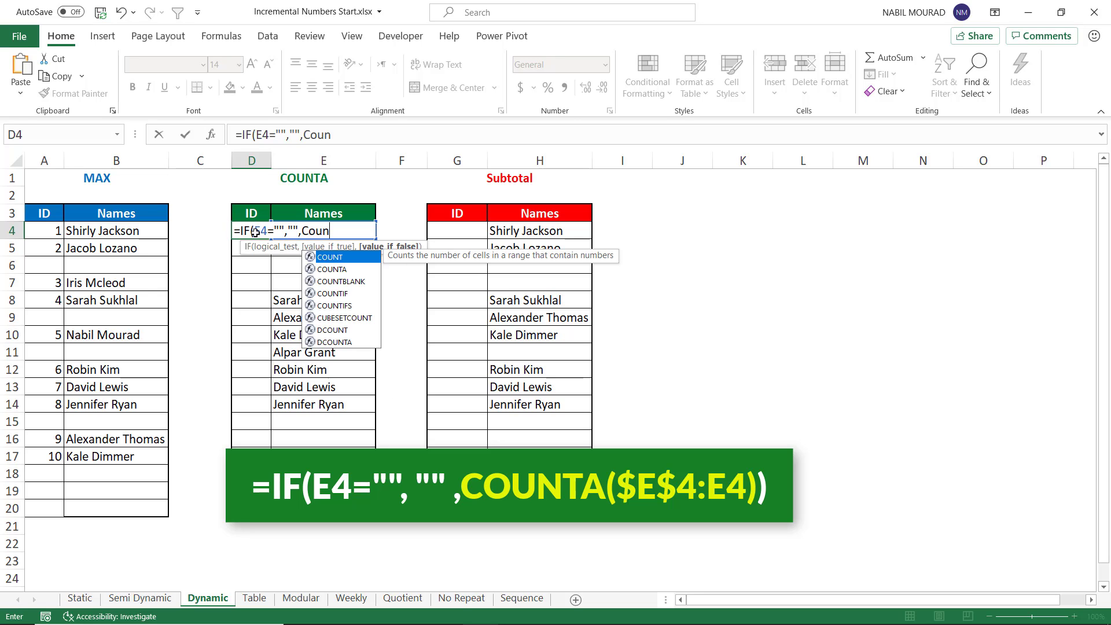
pyautogui.write('ta')
pyautogui.press('Tab')
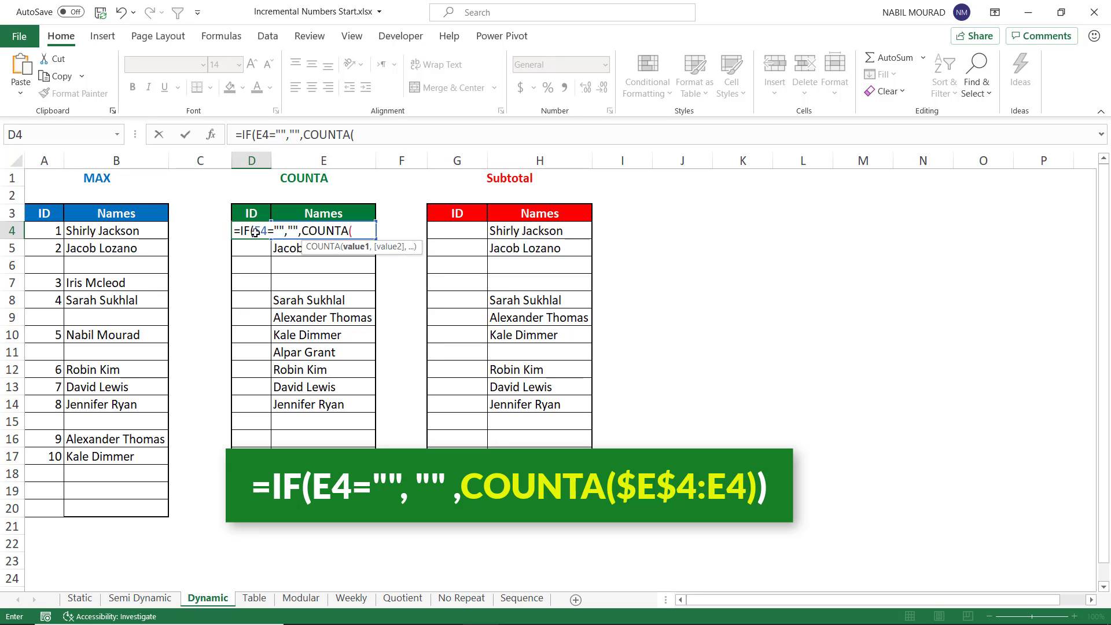
pyautogui.press('Right')
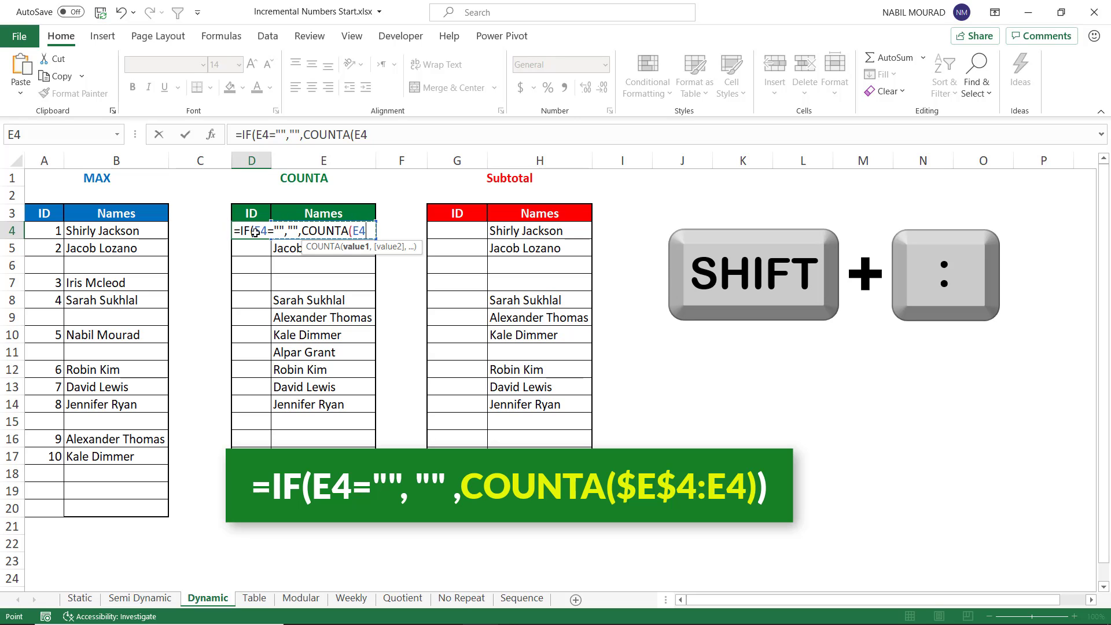
pyautogui.write(':E4)')
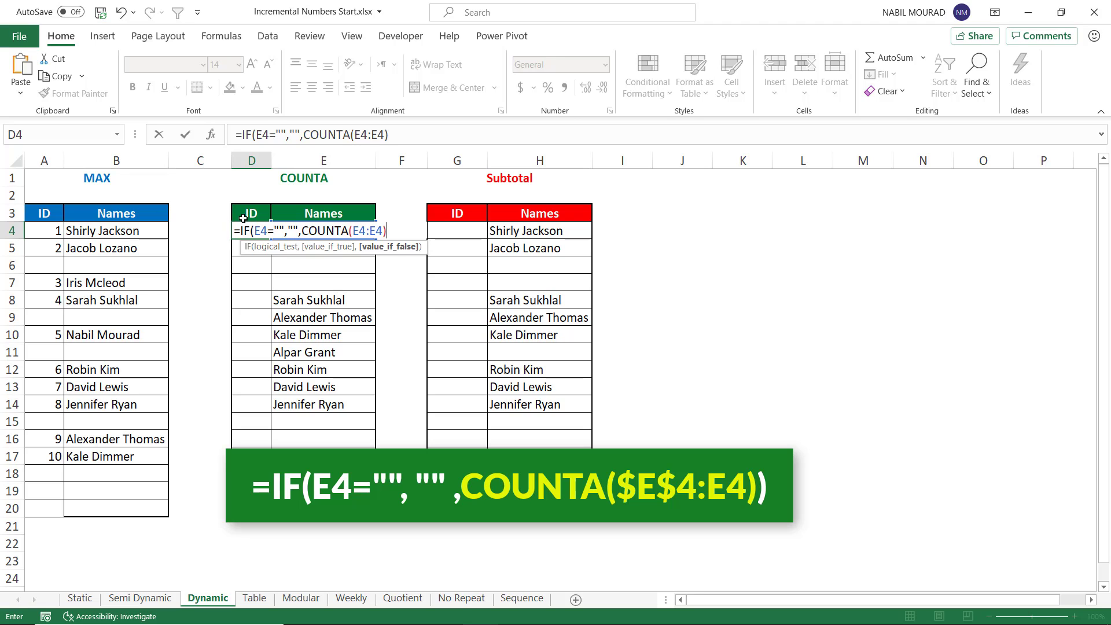
# Step: Make the range start absolute as $E$4, close the formula, and confirm =IF(E4="","",COUNTA($E$4:E4))
pyautogui.click(355, 230)
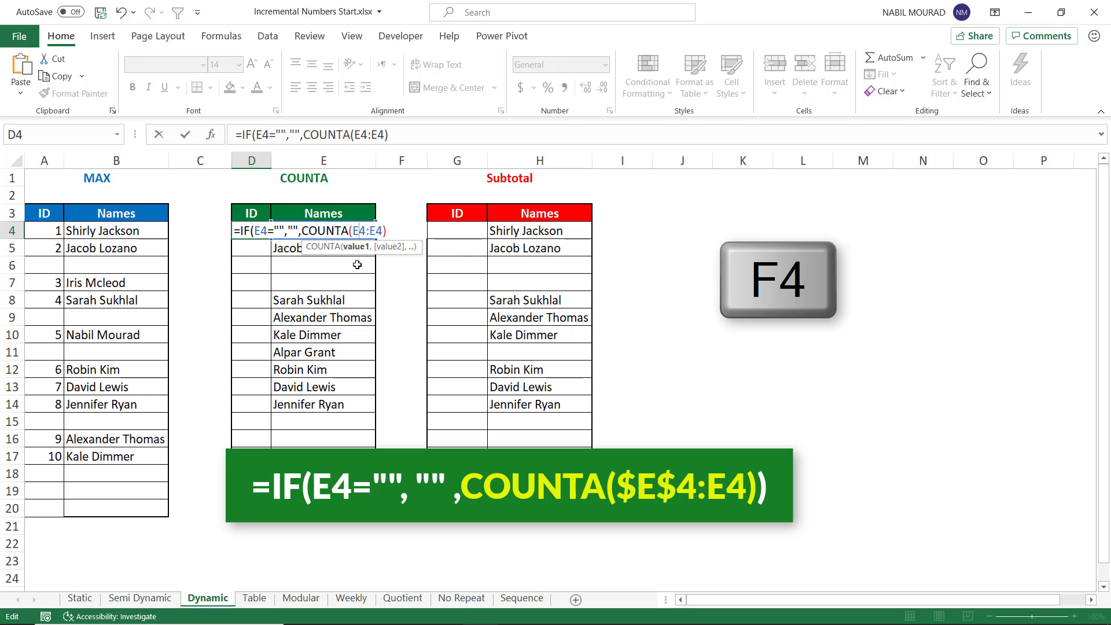
pyautogui.press('F4')
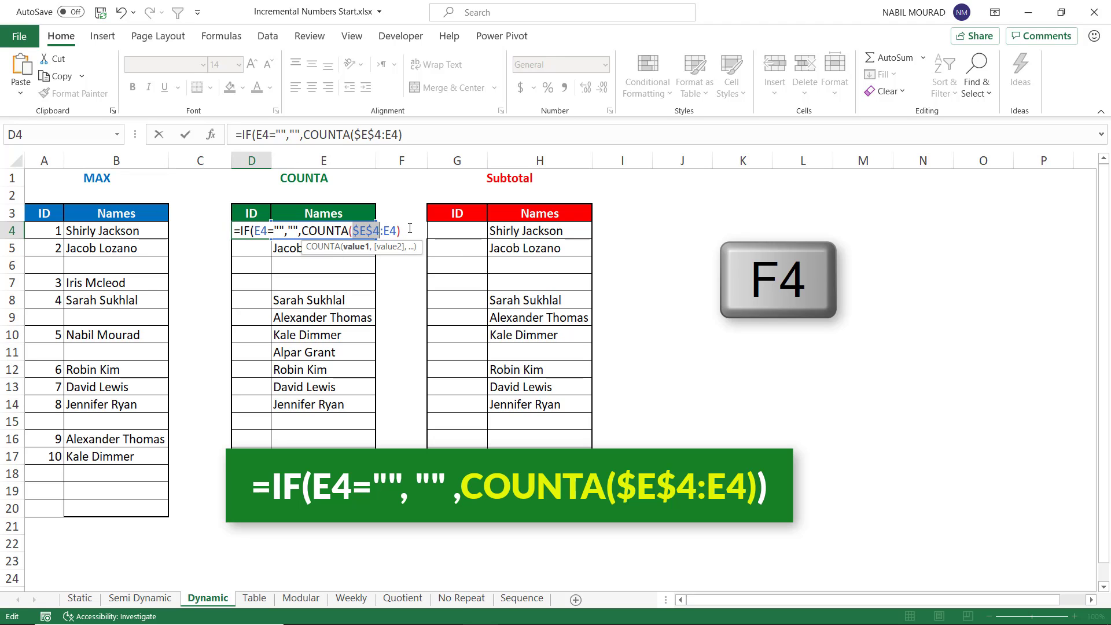
pyautogui.click(408, 229)
pyautogui.click(407, 228)
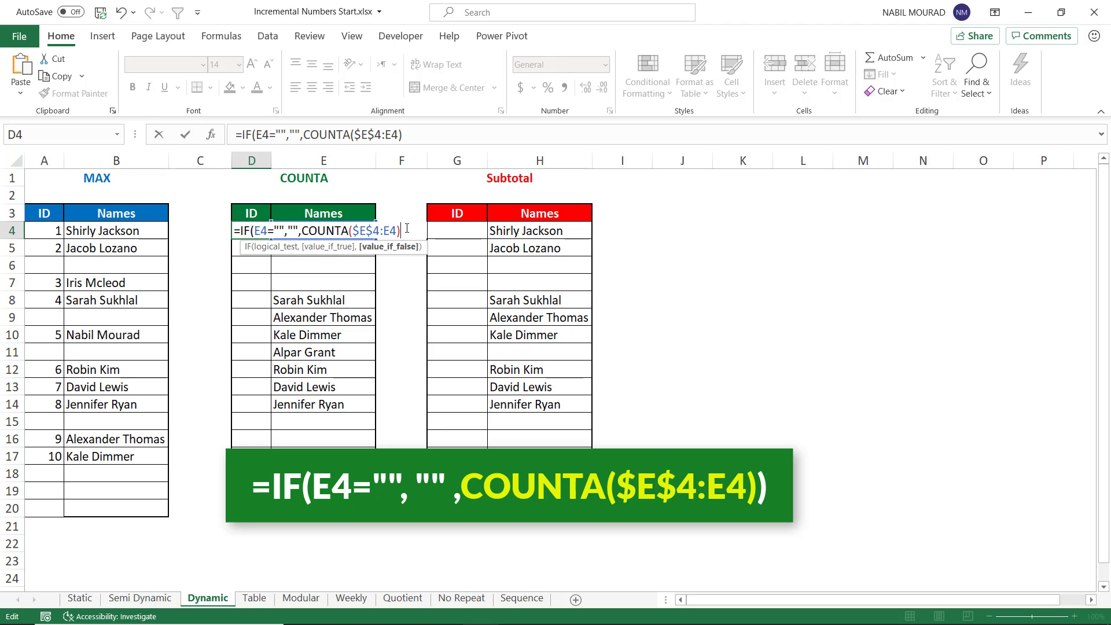
pyautogui.write(')')
pyautogui.press('Return')
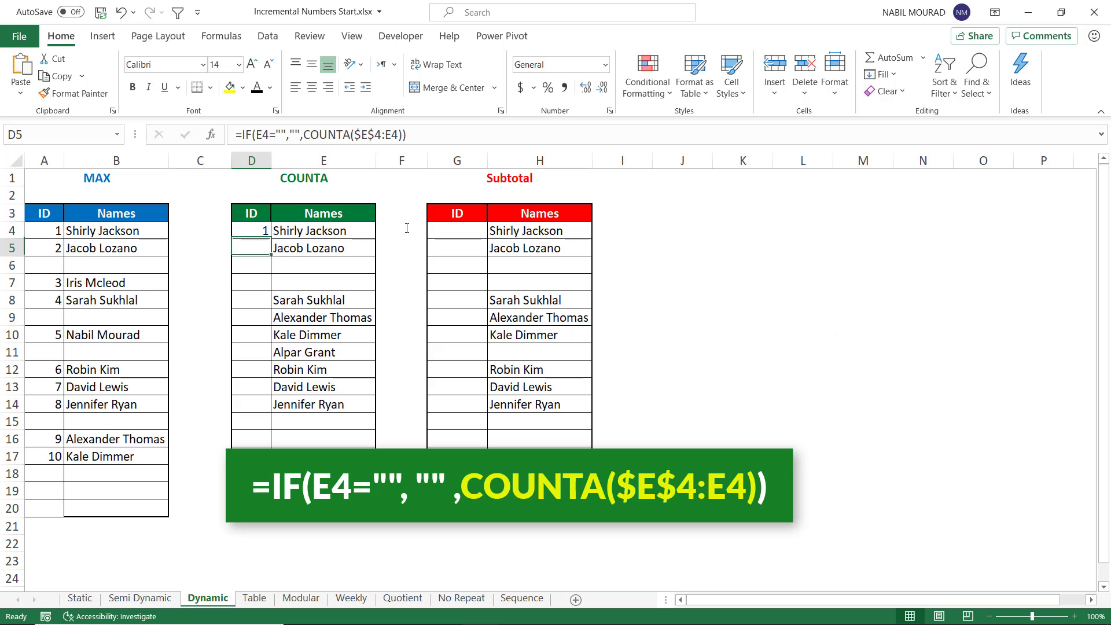
# Step: Fill the COUNTA formula down the ID column to row 20
pyautogui.click(257, 233)
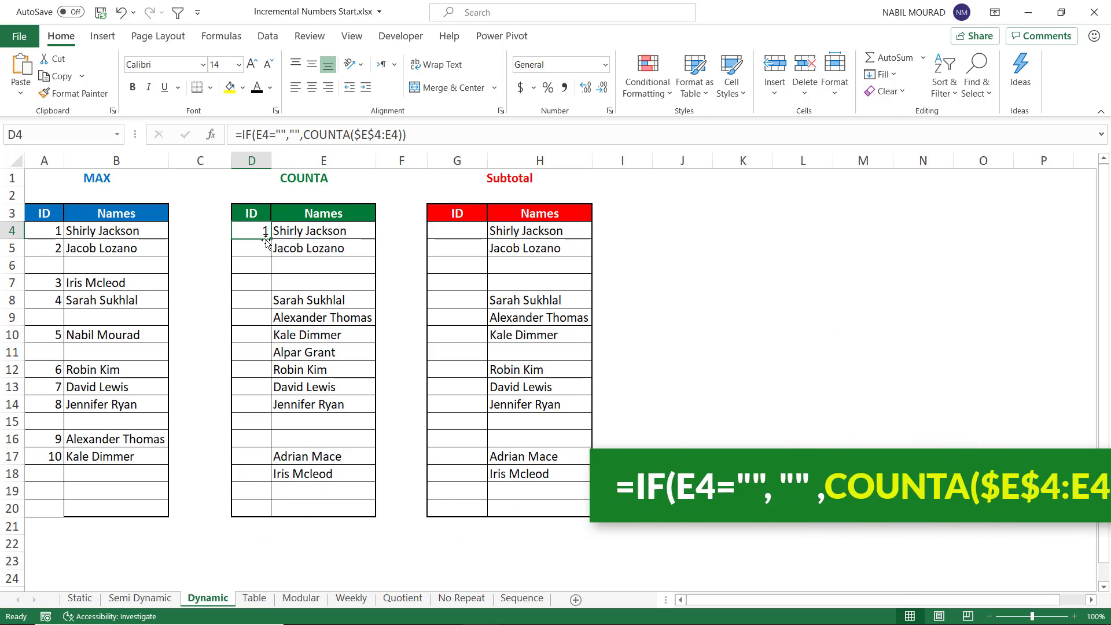
pyautogui.moveTo(269, 238); pyautogui.dragTo(262, 513)
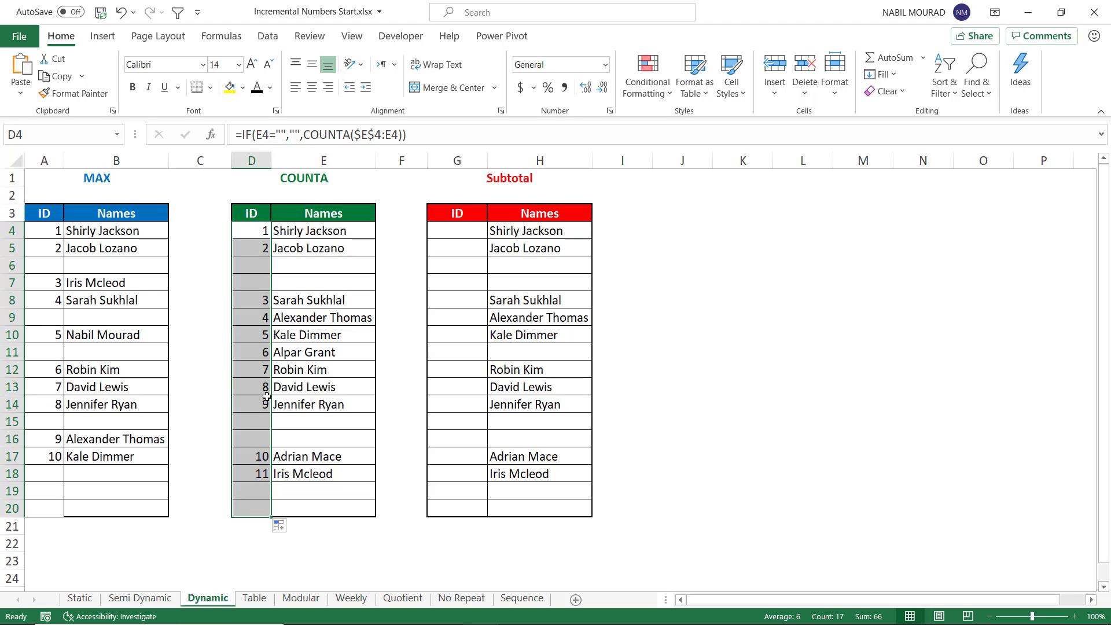
# Step: Clear the name in cell E11 of the COUNTA table
pyautogui.click(305, 354)
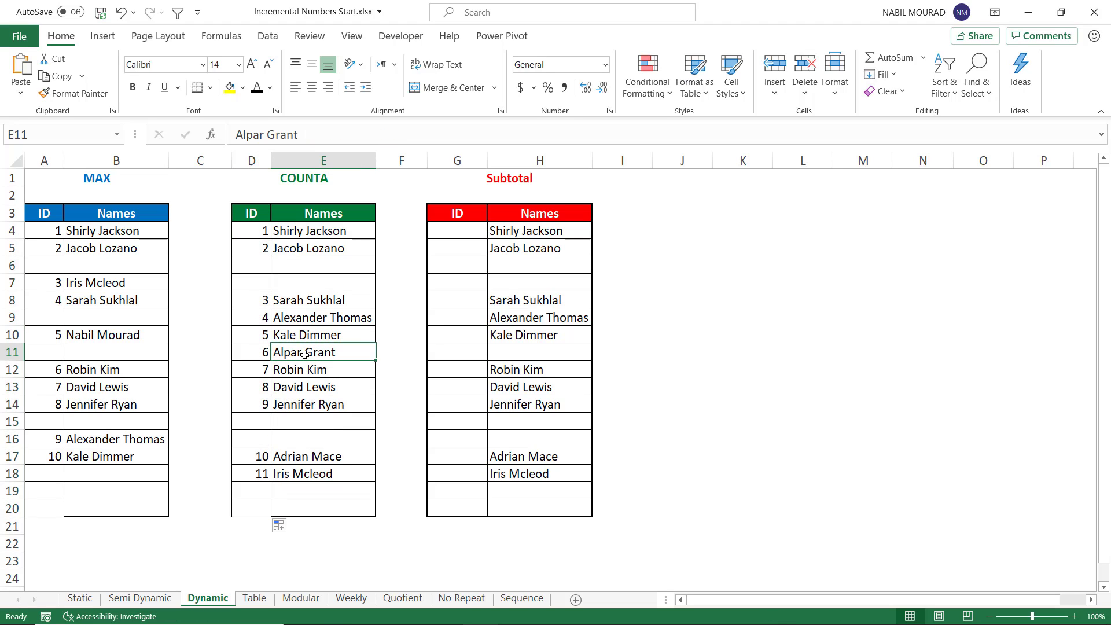
pyautogui.press('Delete')
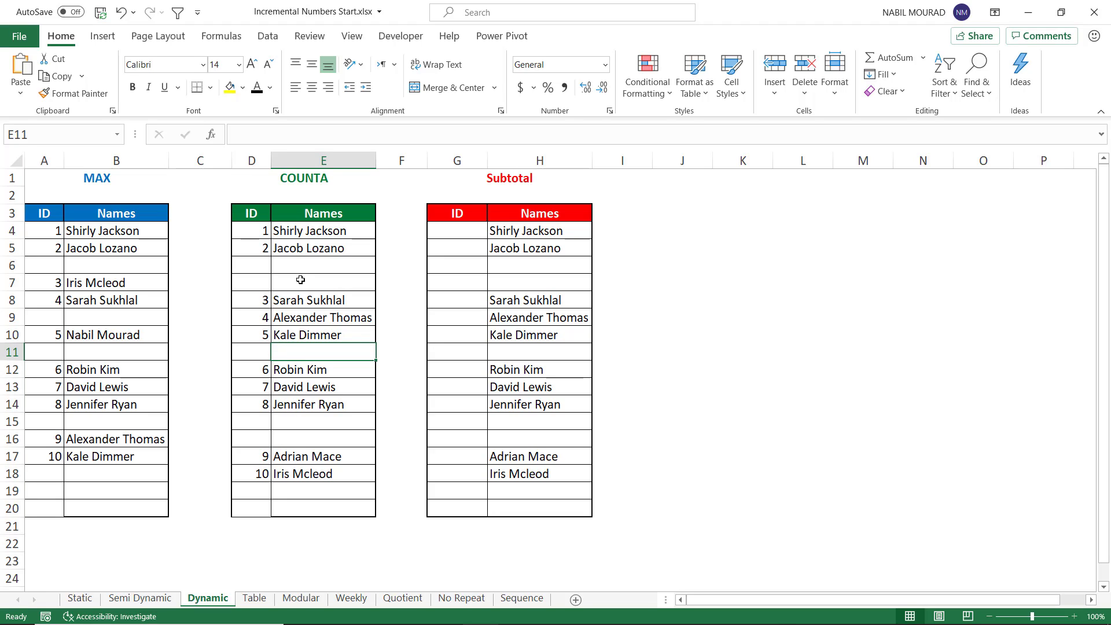
# Step: Start the formula =IF(H4="","",SUBTOTAL( in the first ID cell of the Subtotal table
pyautogui.click(462, 232)
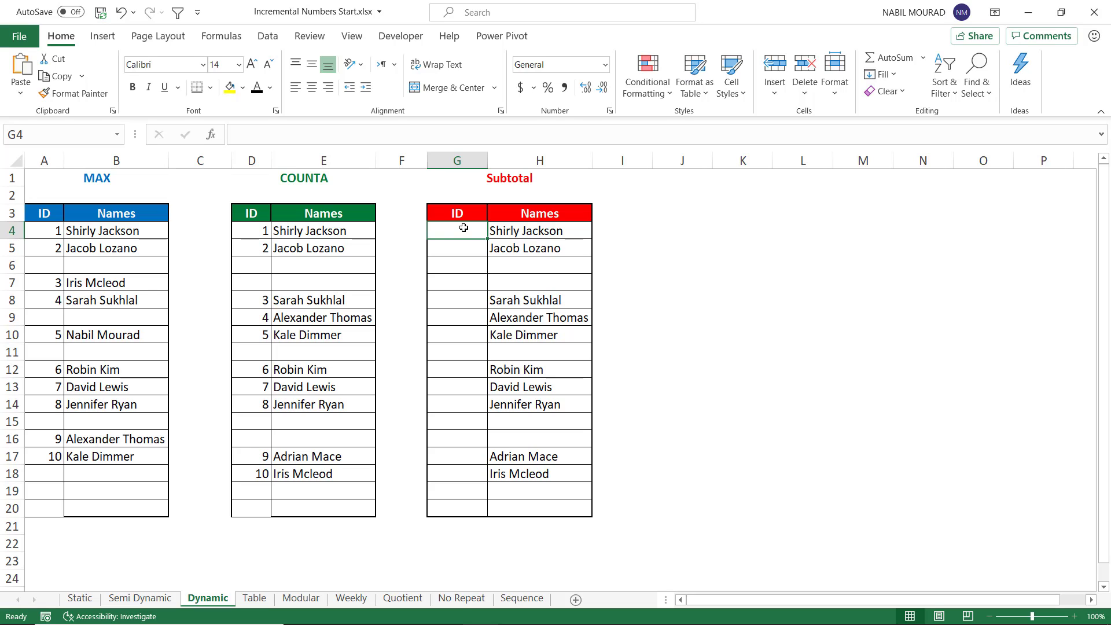
pyautogui.write('=IF(')
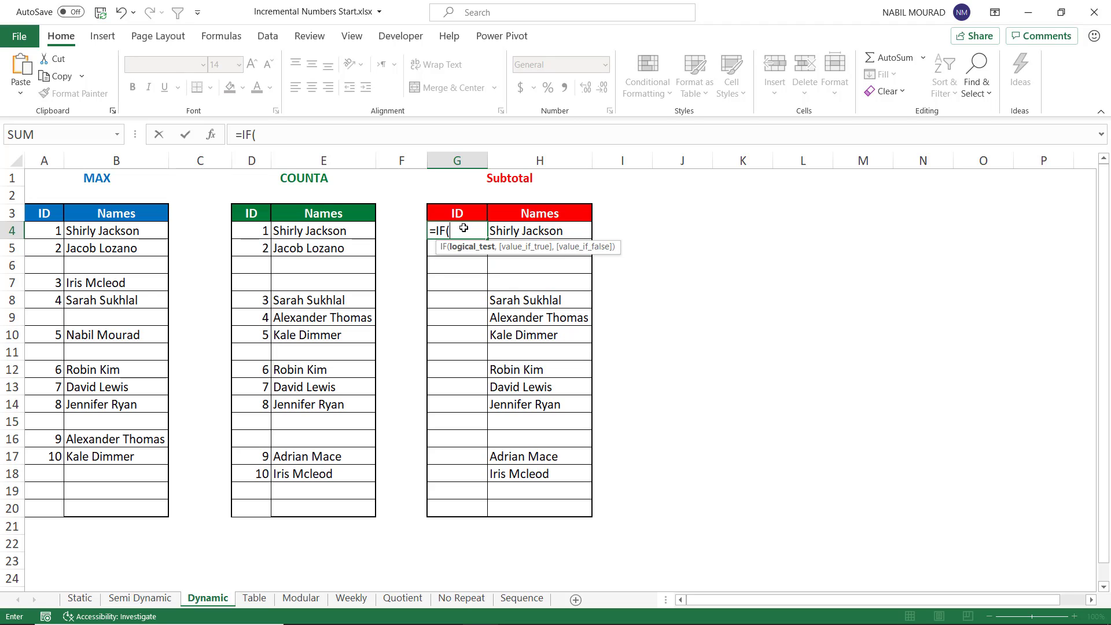
pyautogui.press('Right')
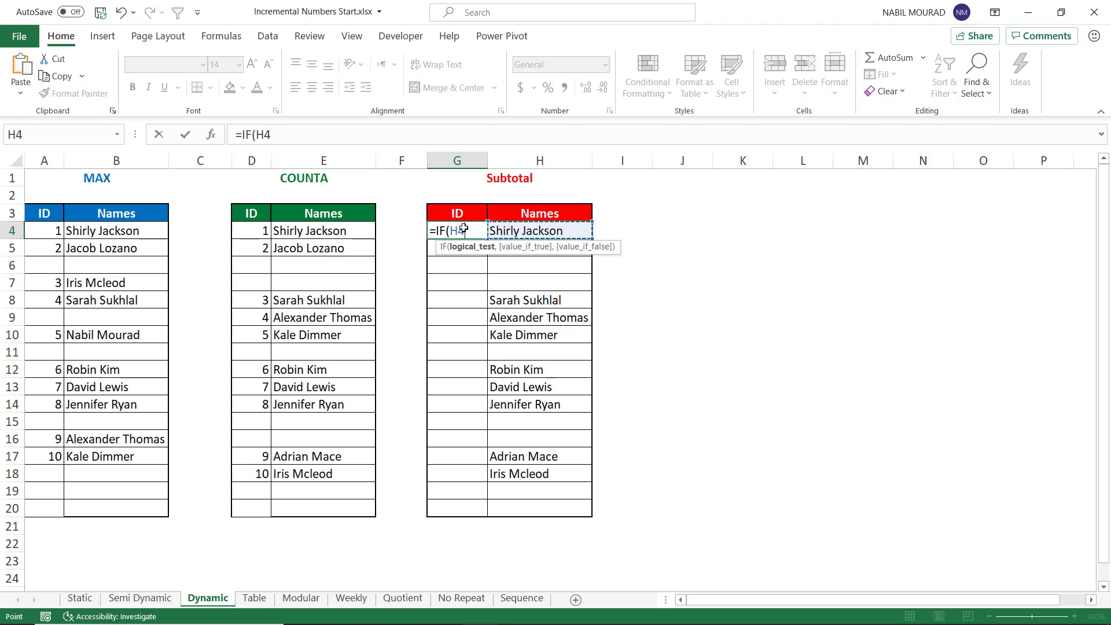
pyautogui.write('=""')
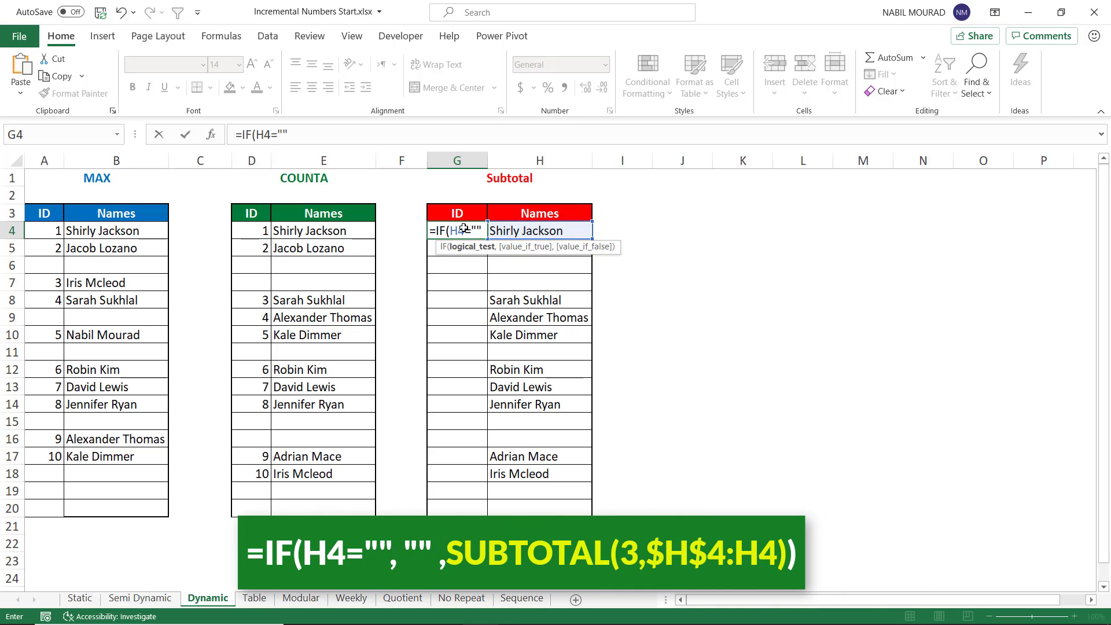
pyautogui.write(',')
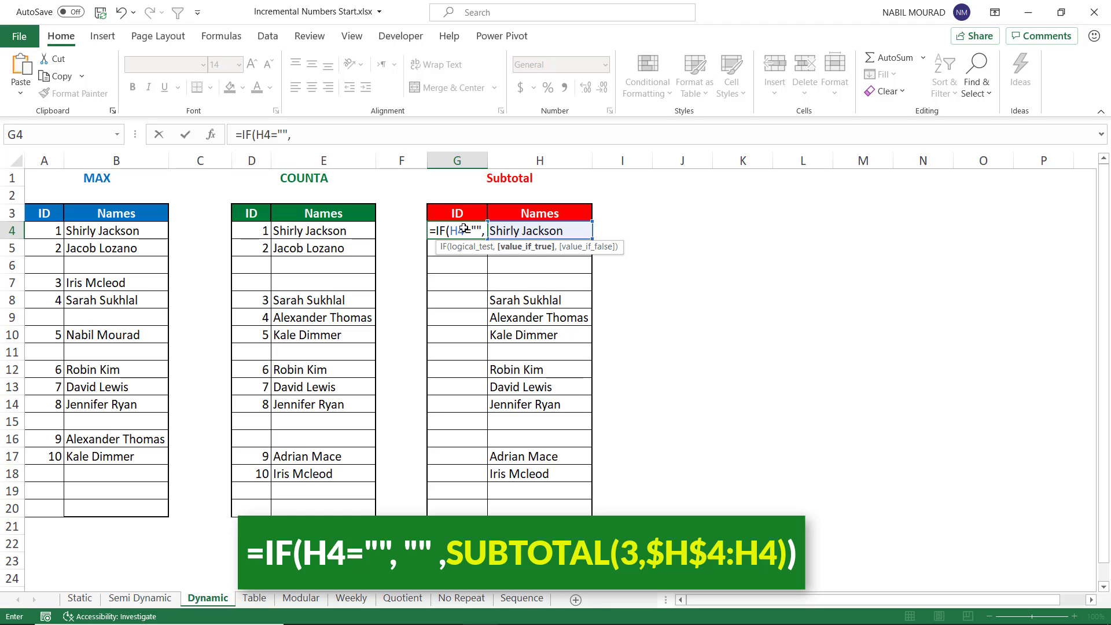
pyautogui.write('""')
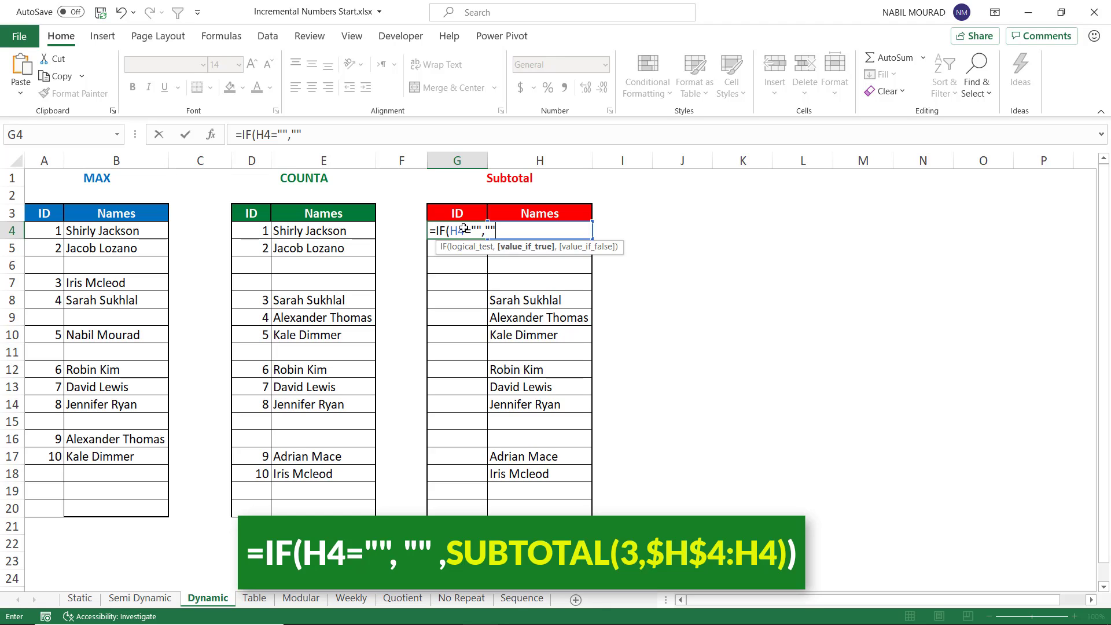
pyautogui.write(',')
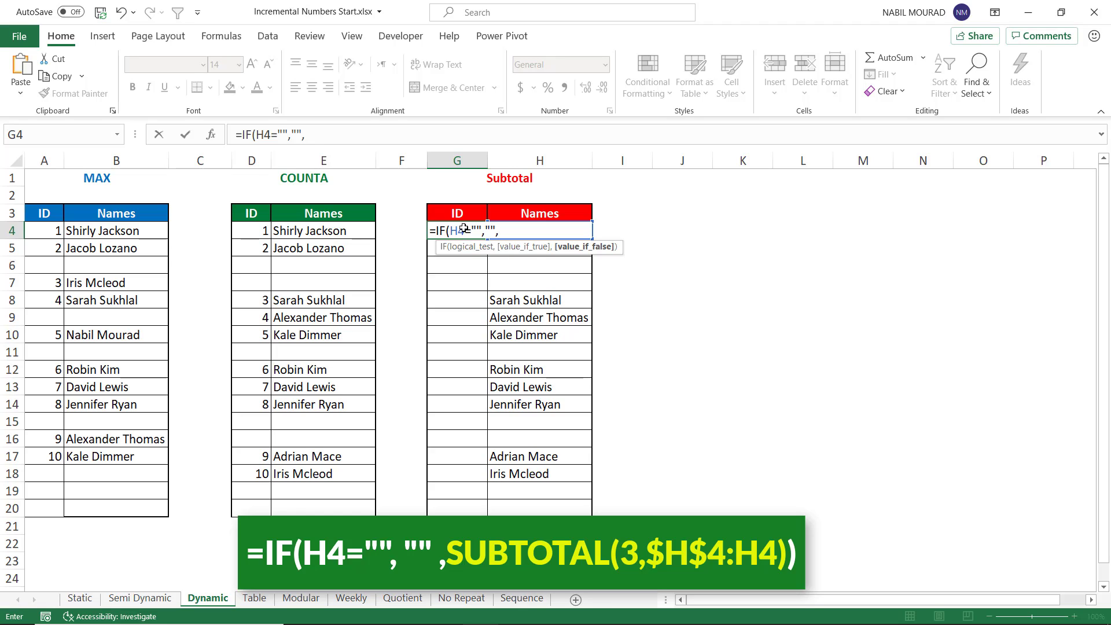
pyautogui.write('subto')
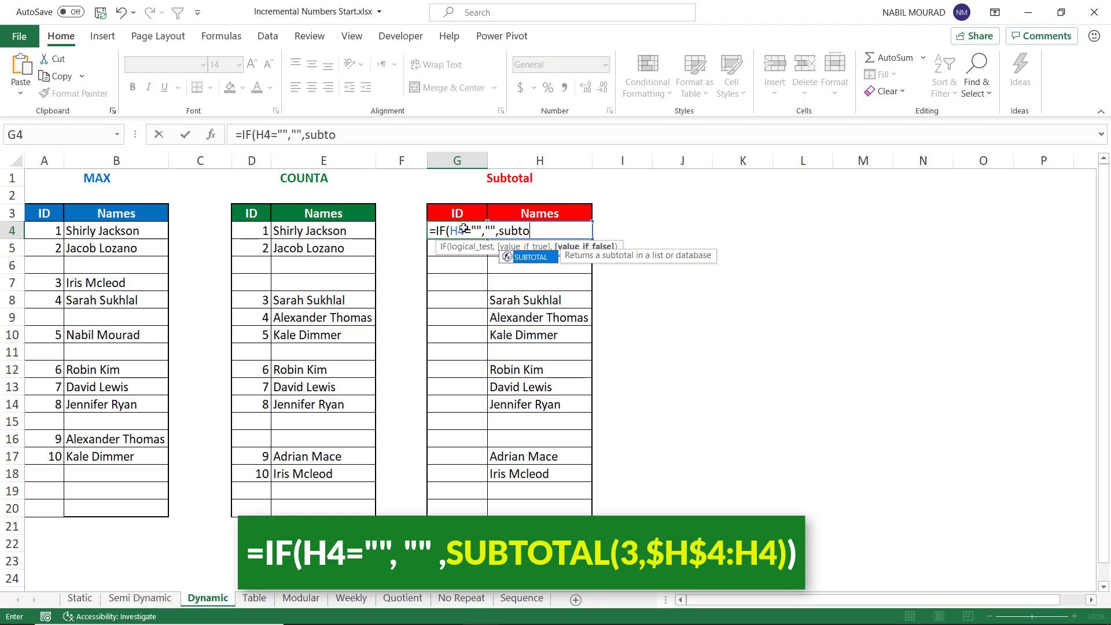
pyautogui.press('Tab')
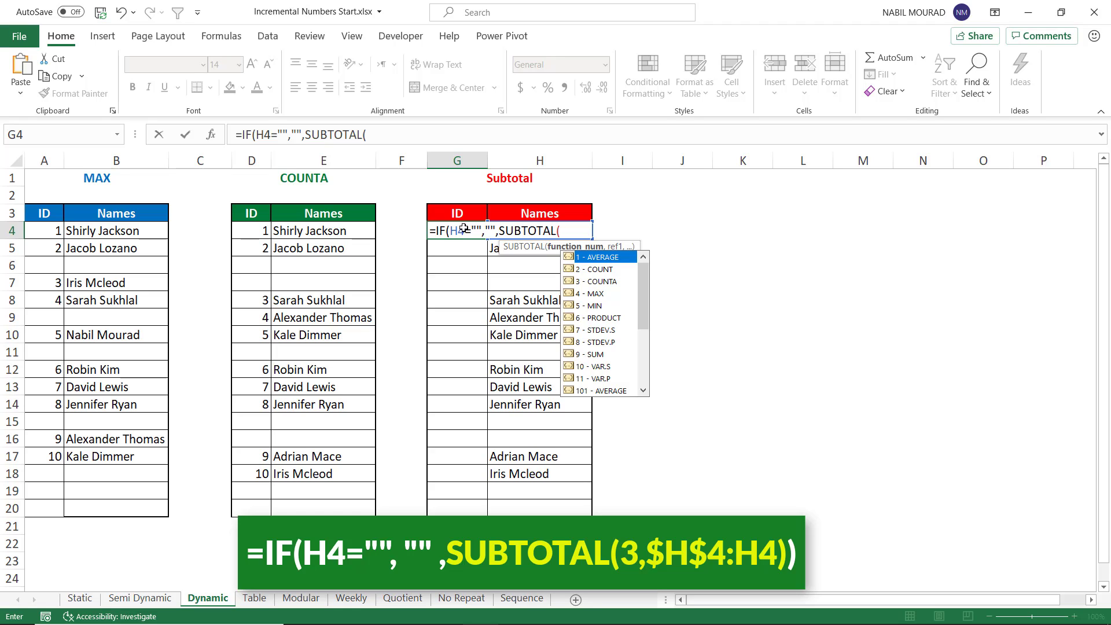
# Step: Choose function 3 - COUNTA for SUBTOTAL and enter the range H4:H4, closing the SUBTOTAL bracket
pyautogui.press('Down')
pyautogui.press('Down')
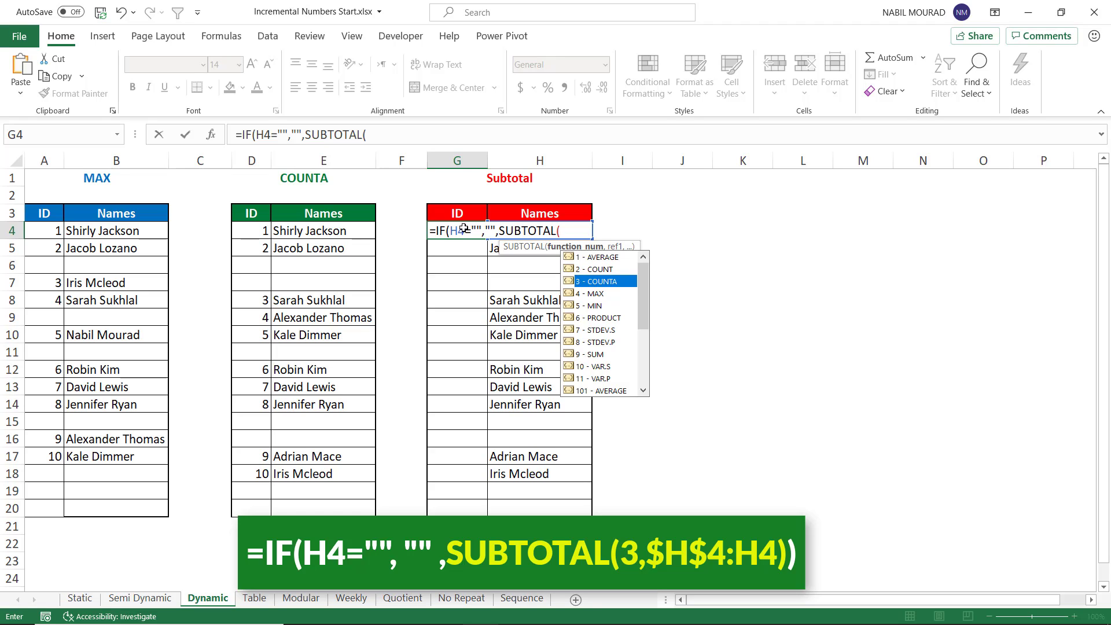
pyautogui.press('Tab')
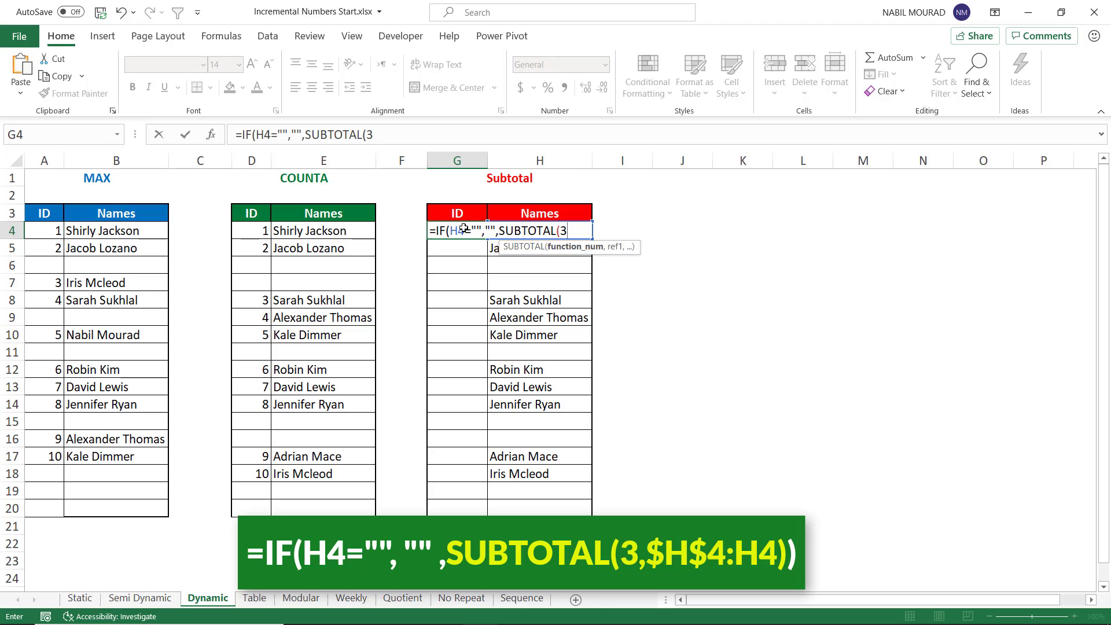
pyautogui.write(',')
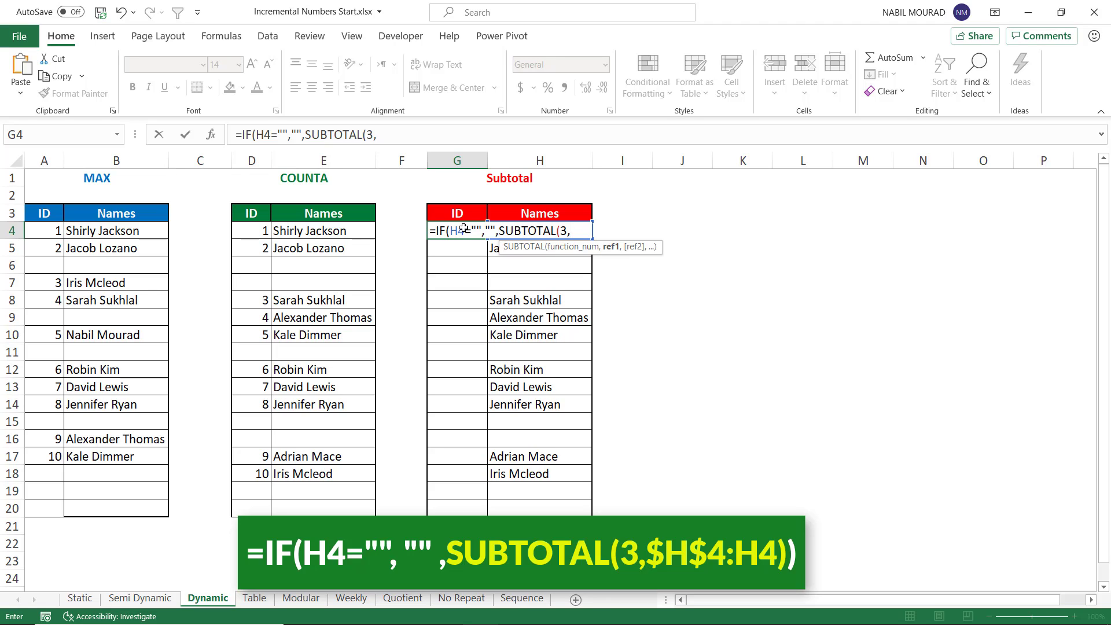
pyautogui.press('Right')
pyautogui.write(':H4')
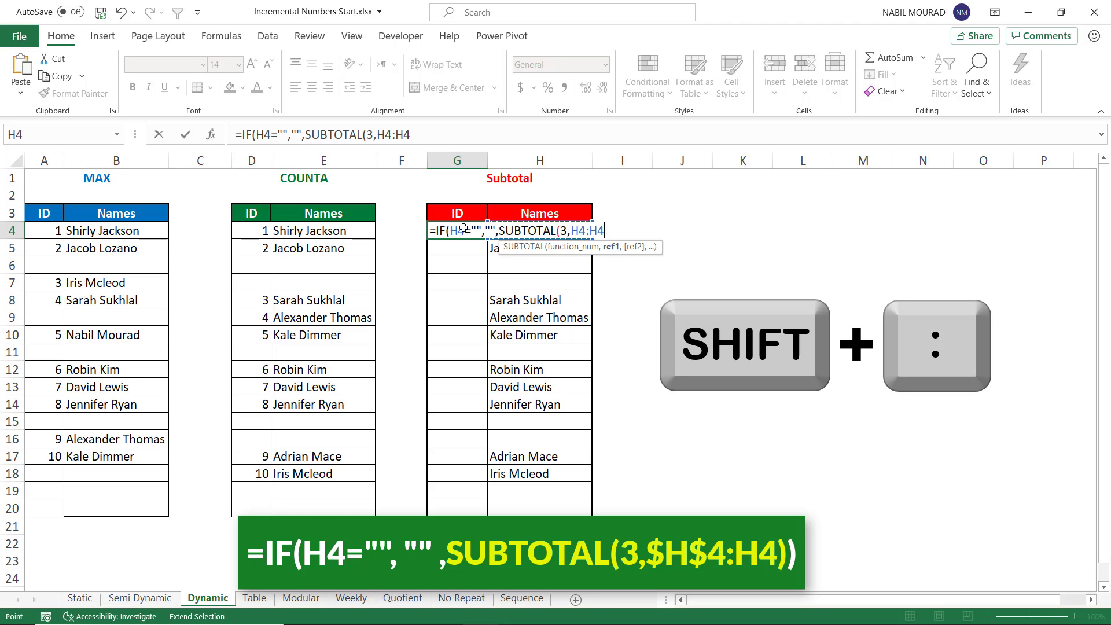
pyautogui.write(')')
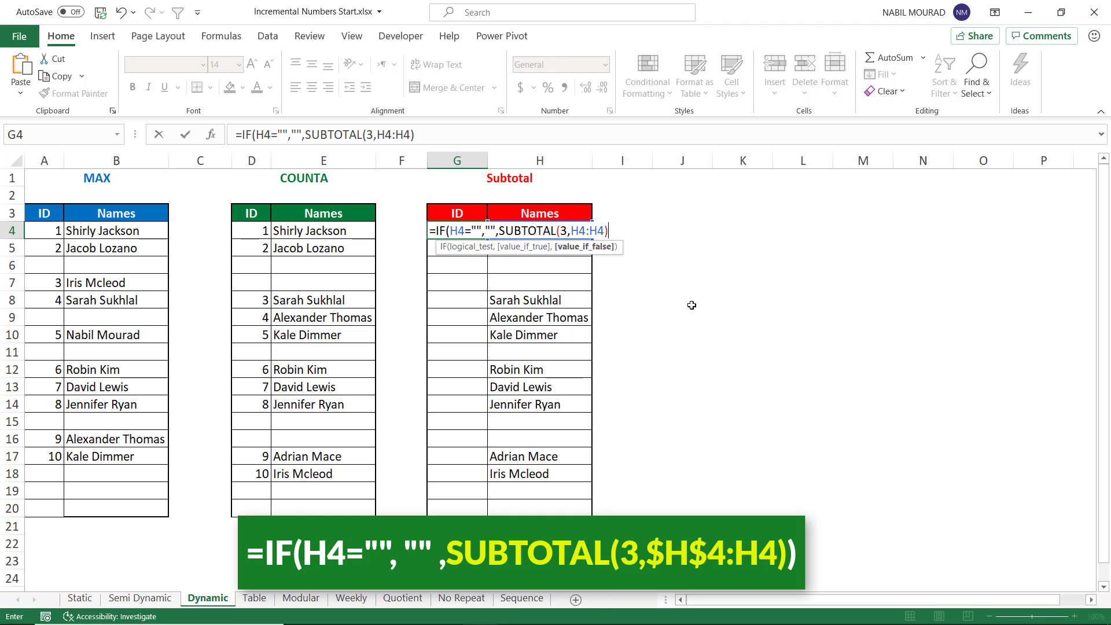
# Step: Make the range start absolute as $H$4 and confirm =IF(H4="","",SUBTOTAL(3,$H$4:H4)) in G4
pyautogui.click(580, 230)
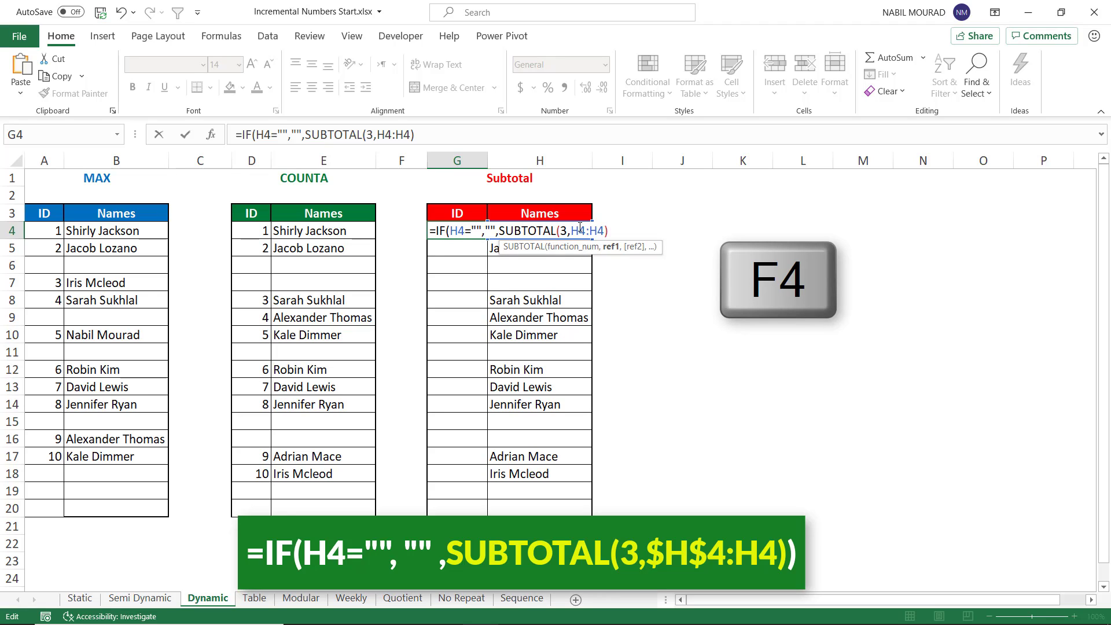
pyautogui.press('F4')
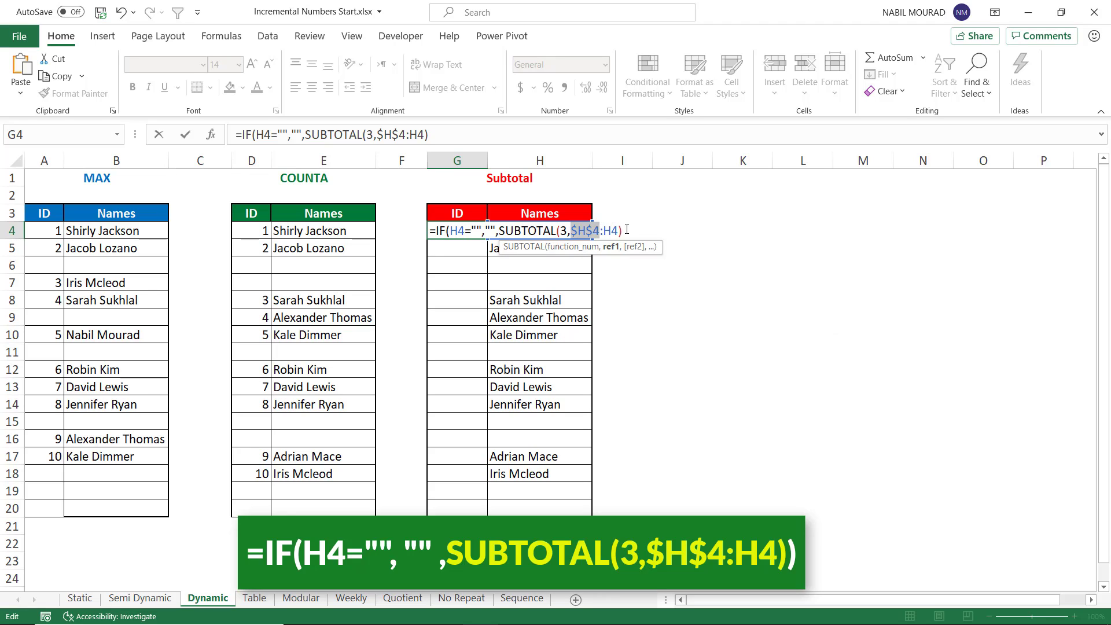
pyautogui.click(629, 229)
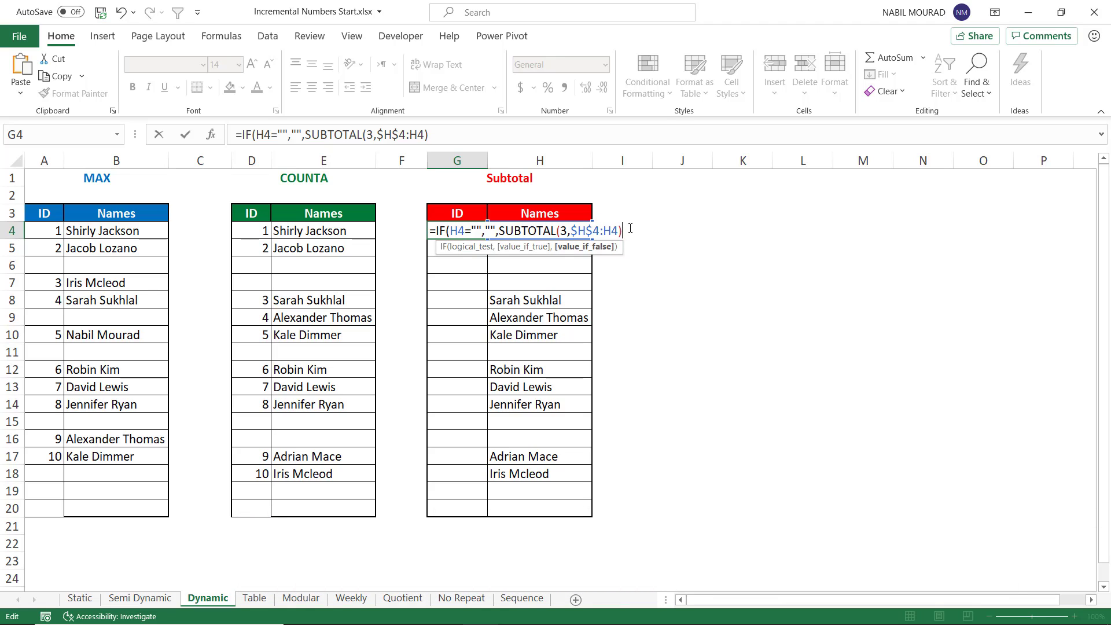
pyautogui.press('Return')
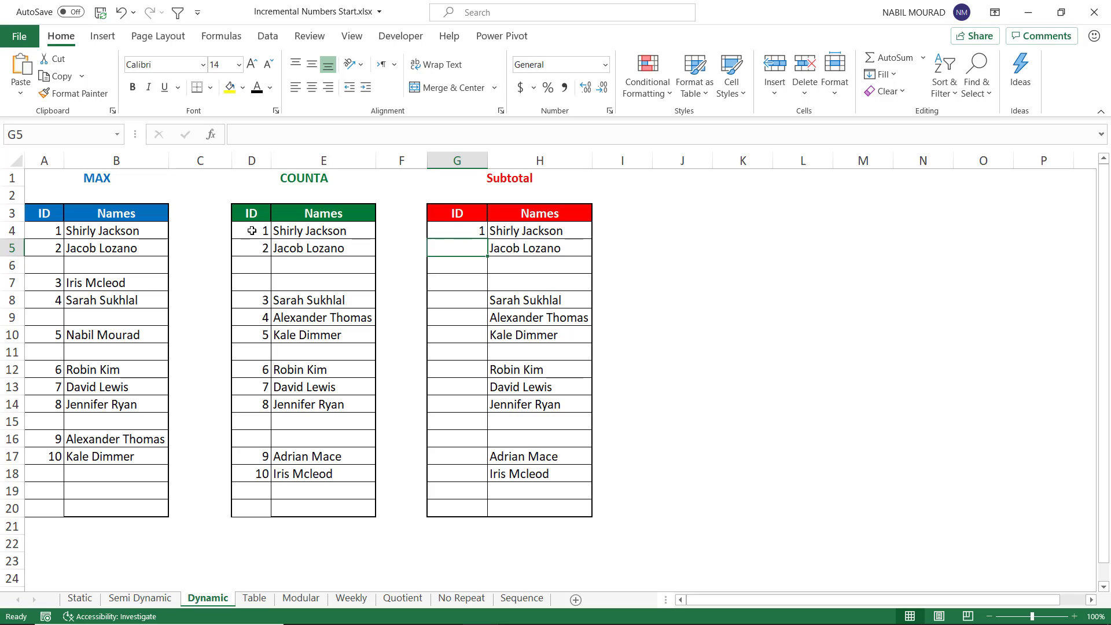
# Step: Fill the SUBTOTAL formula down the ID column of the Subtotal table to row 20
pyautogui.click(450, 231)
pyautogui.moveTo(488, 237); pyautogui.dragTo(480, 515)
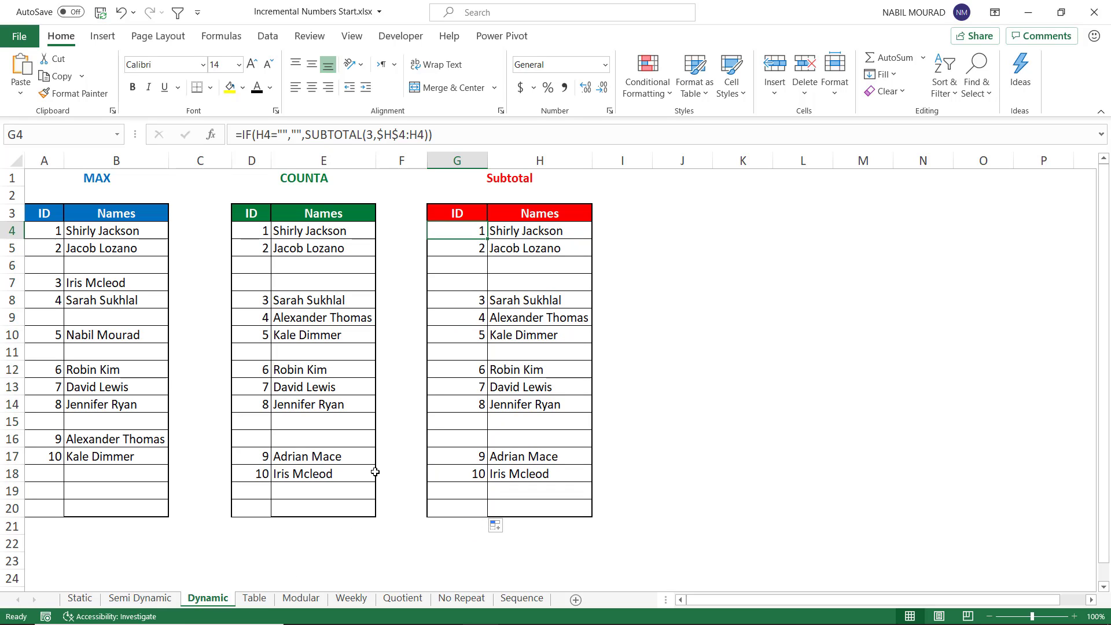
# Step: On the Table sheet, convert the ID and Names range B3:C14 into an Excel table with headers
pyautogui.click(255, 598)
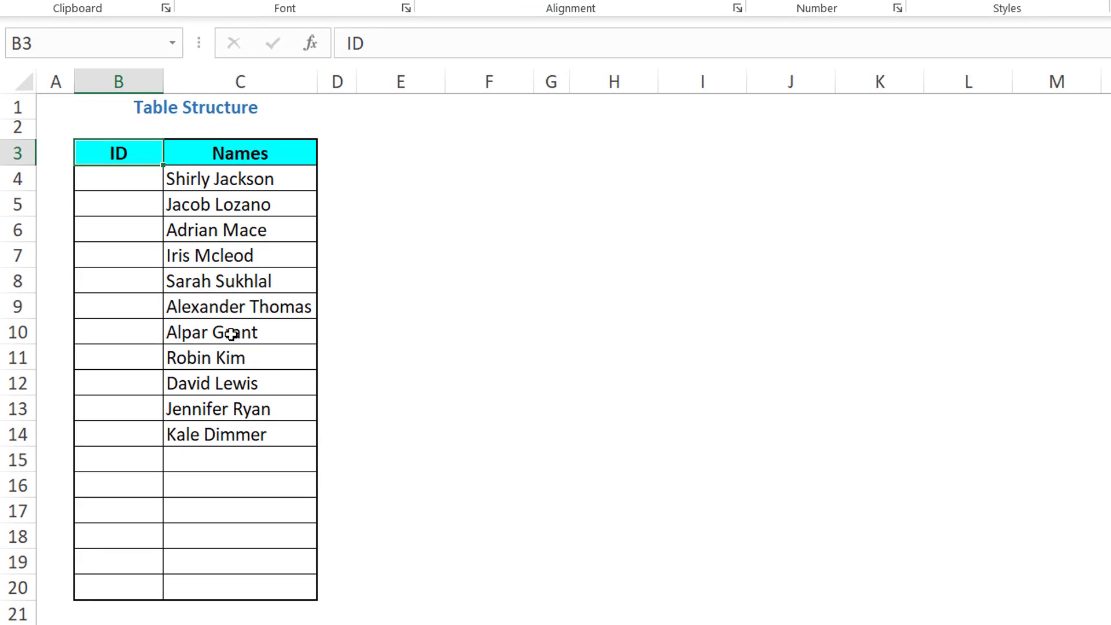
pyautogui.click(200, 313)
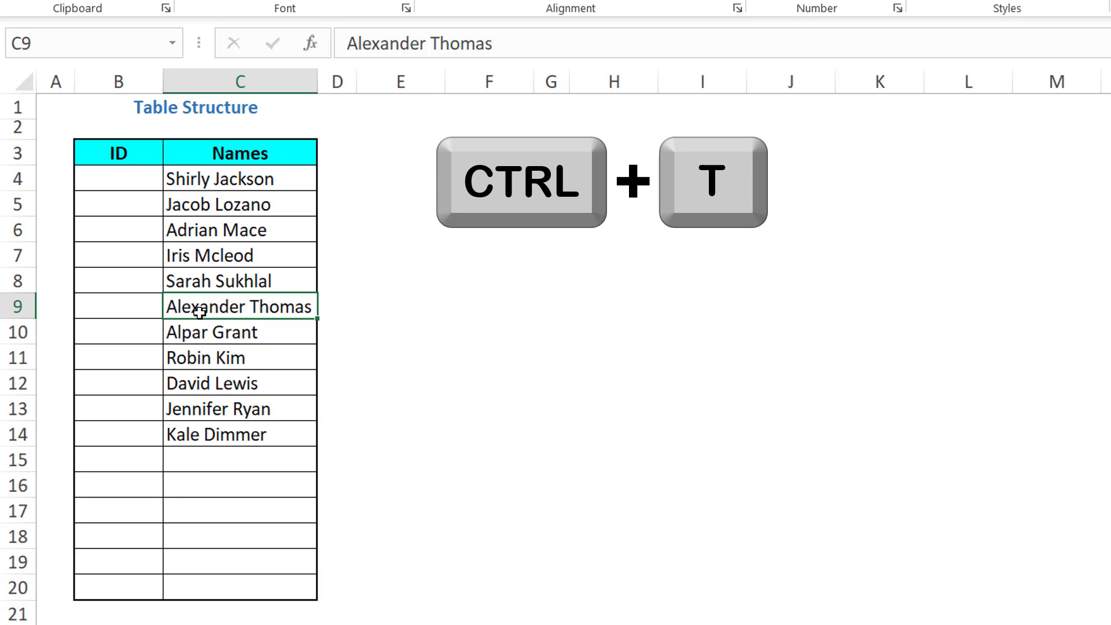
pyautogui.hotkey('ctrl', 't')
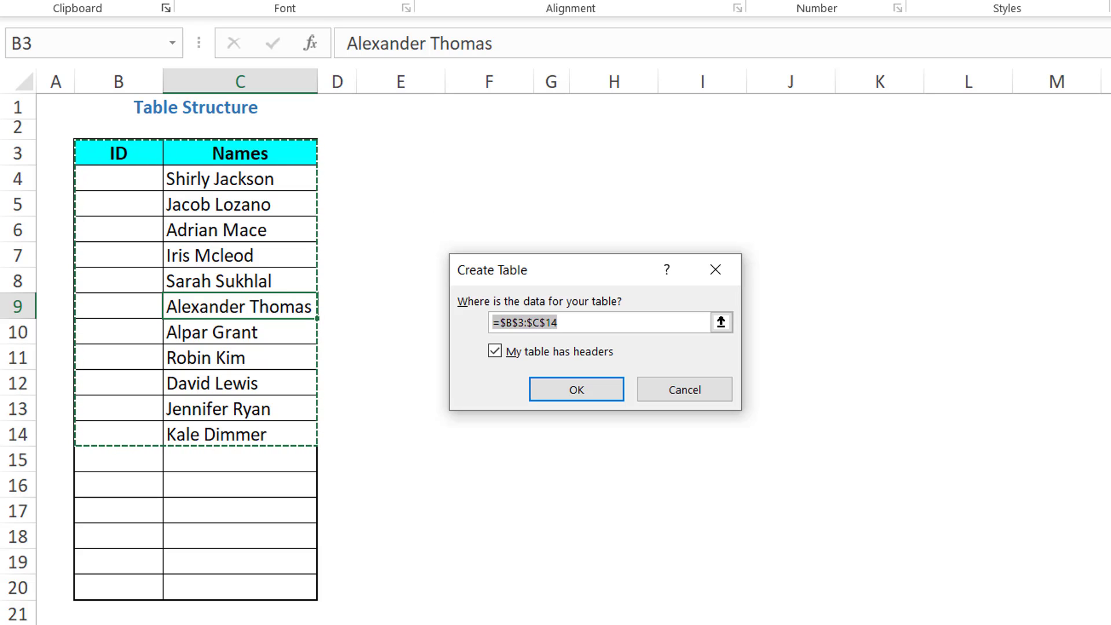
pyautogui.press('Return')
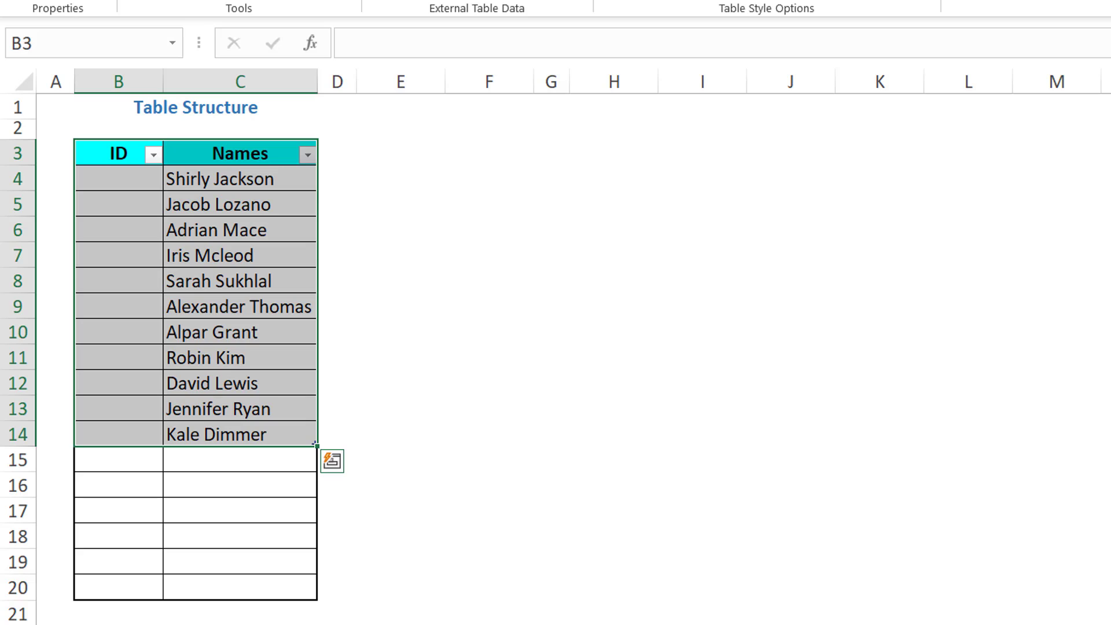
pyautogui.click(128, 185)
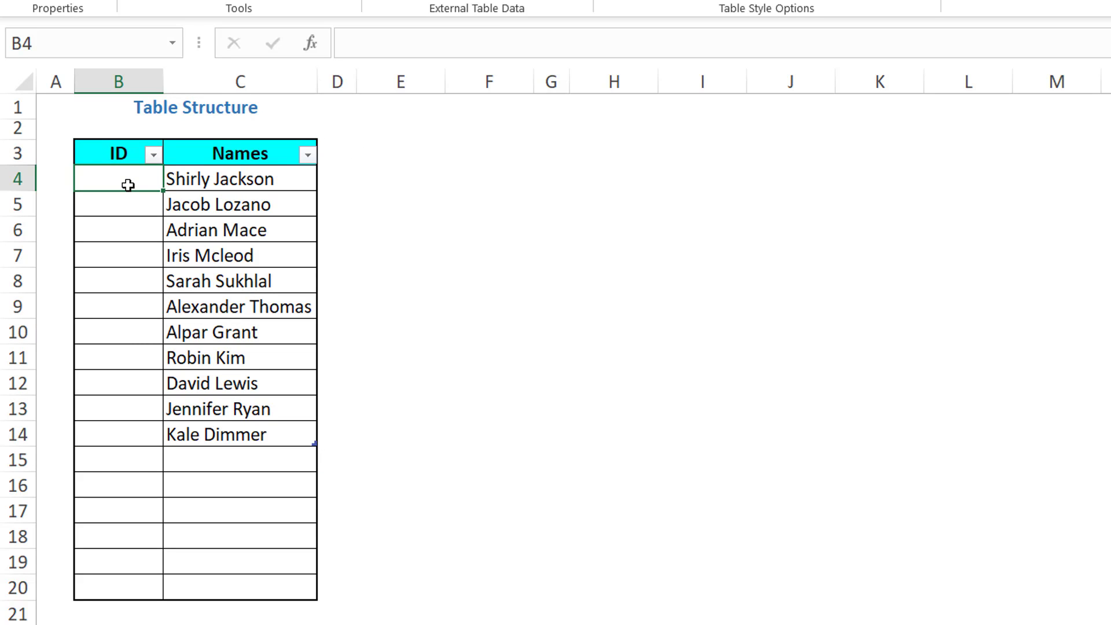
pyautogui.write('=if')
pyautogui.press('Tab')
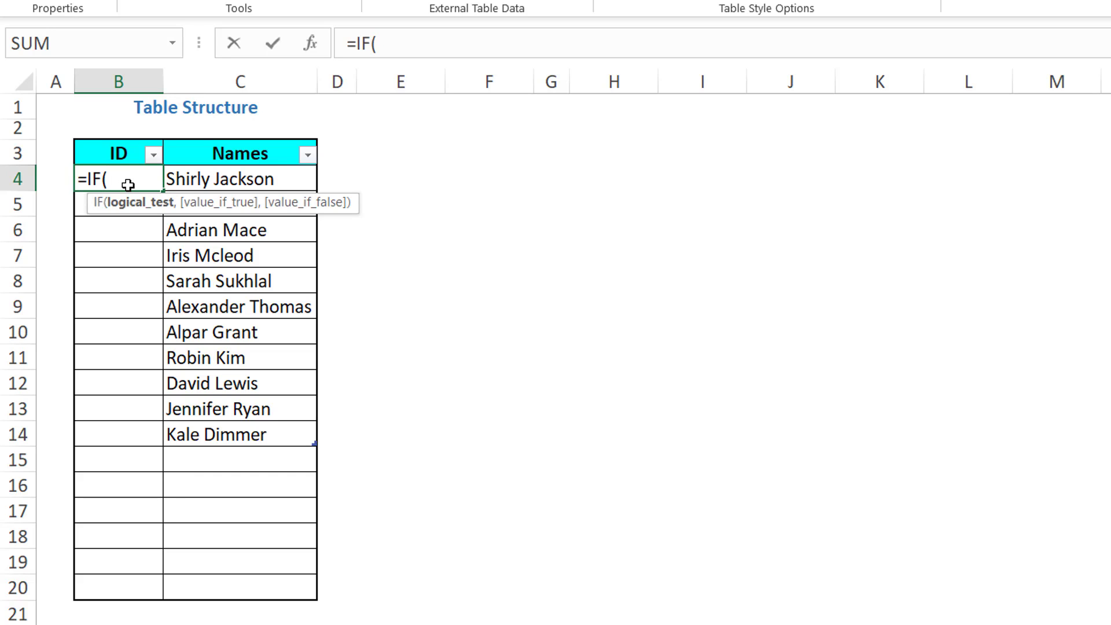
pyautogui.press('Right')
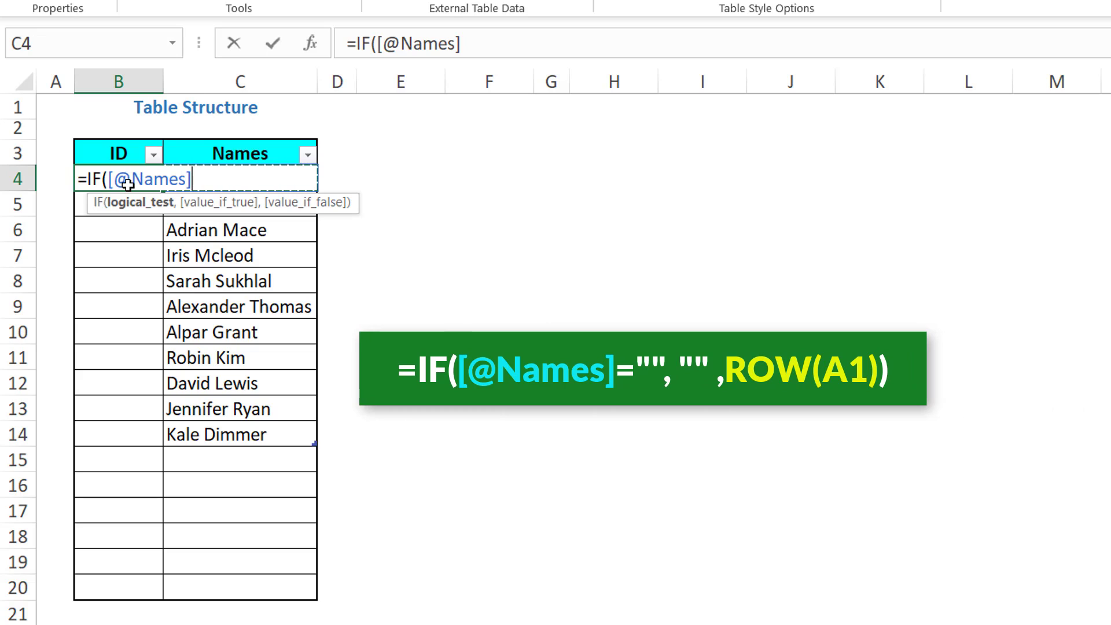
pyautogui.write('=""')
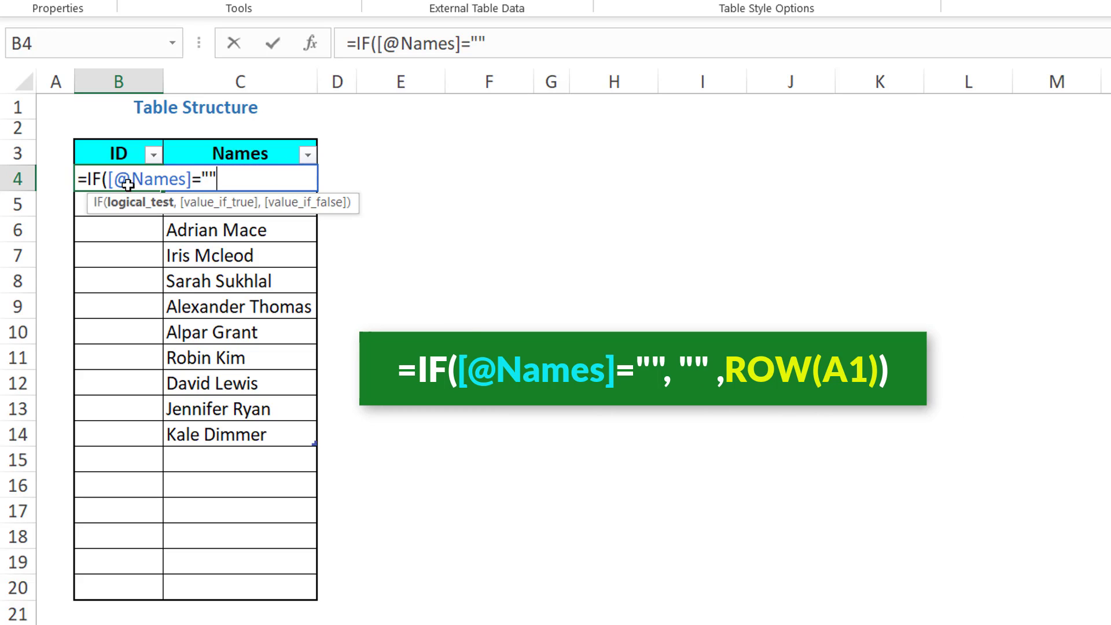
pyautogui.write(',')
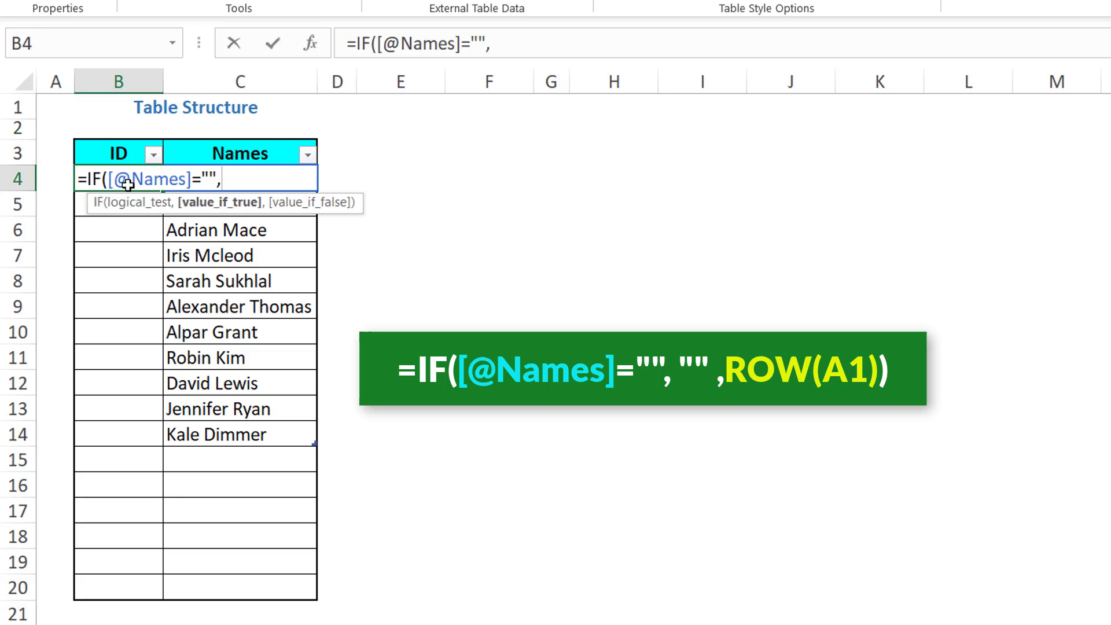
pyautogui.write('"",')
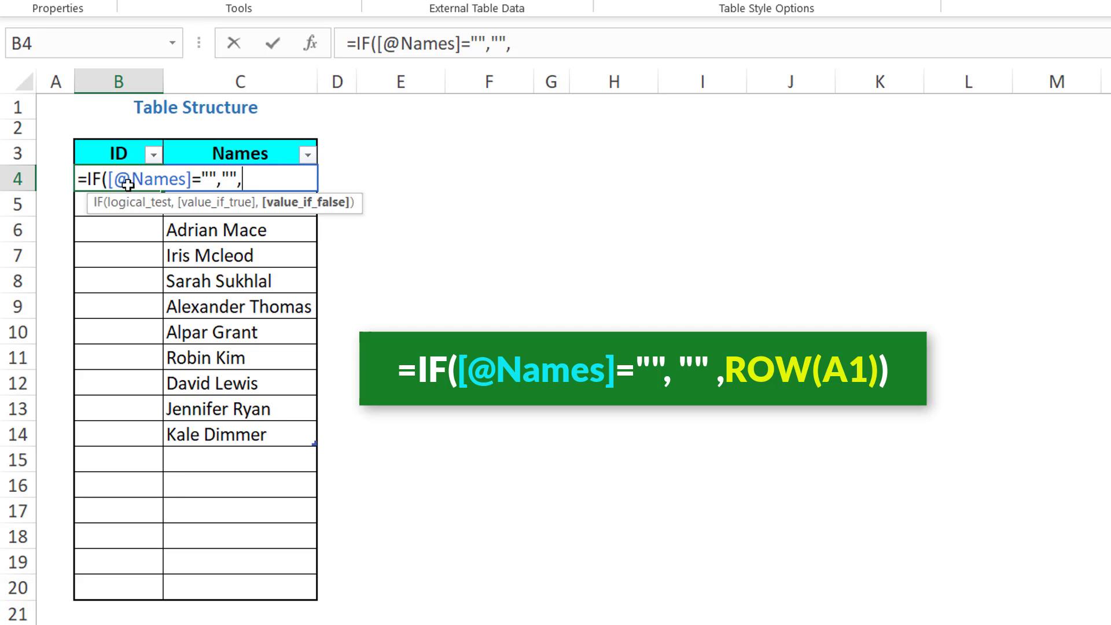
pyautogui.write('R')
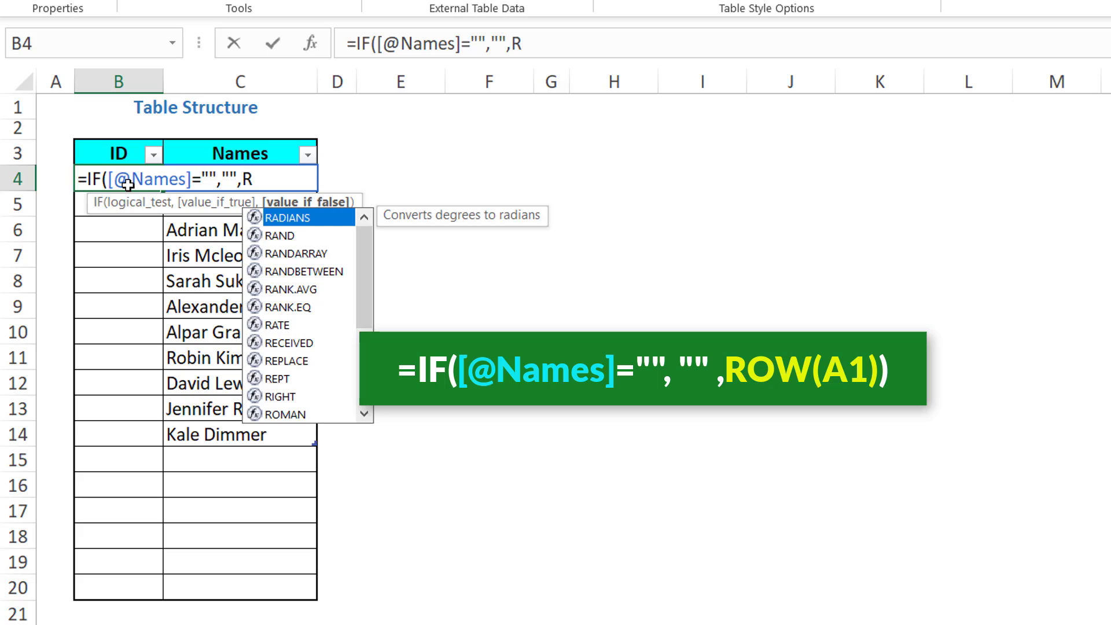
pyautogui.write('ow(')
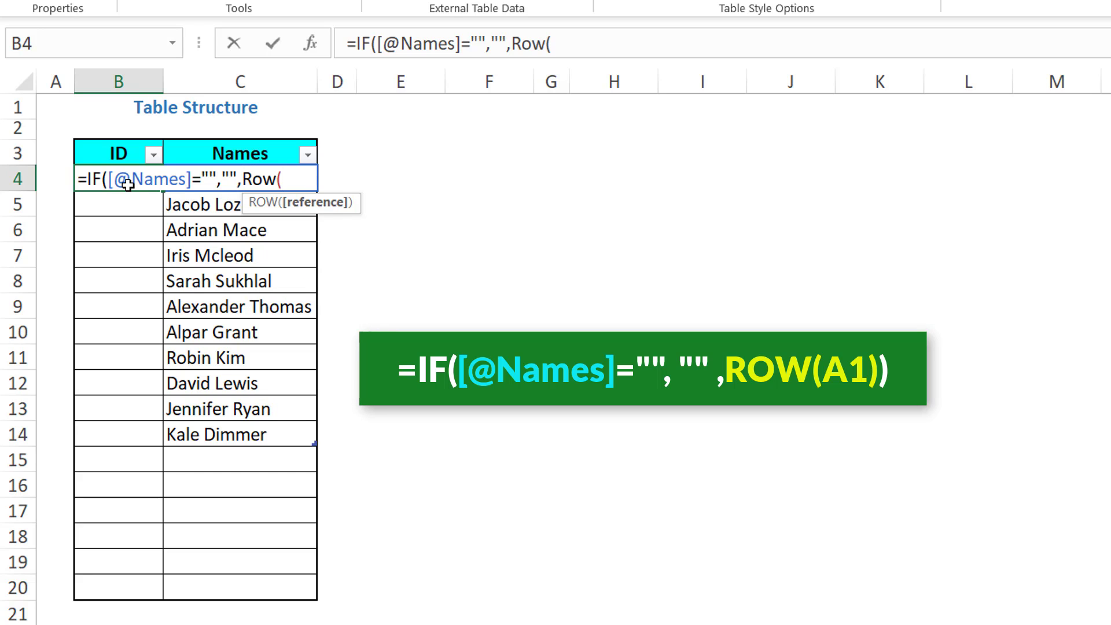
pyautogui.write('A1)')
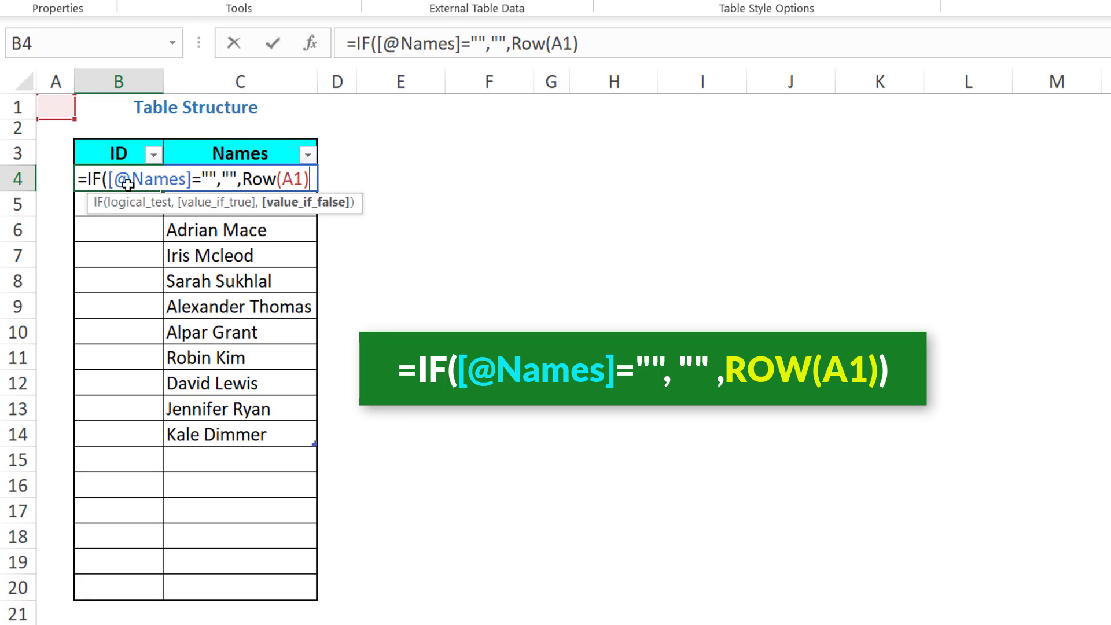
pyautogui.write(')')
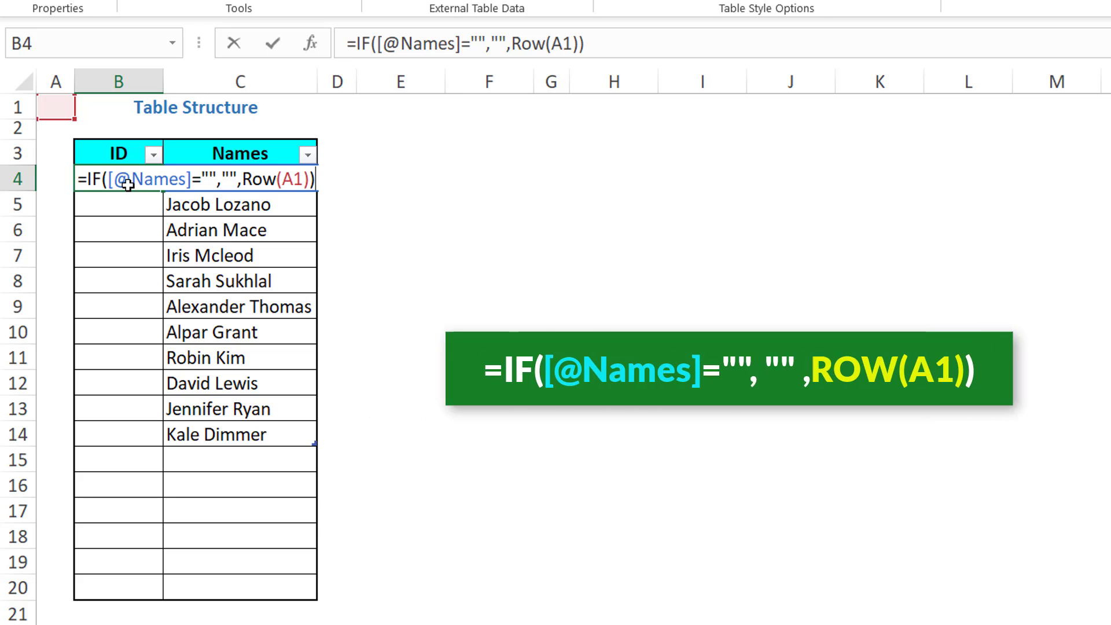
pyautogui.press('Return')
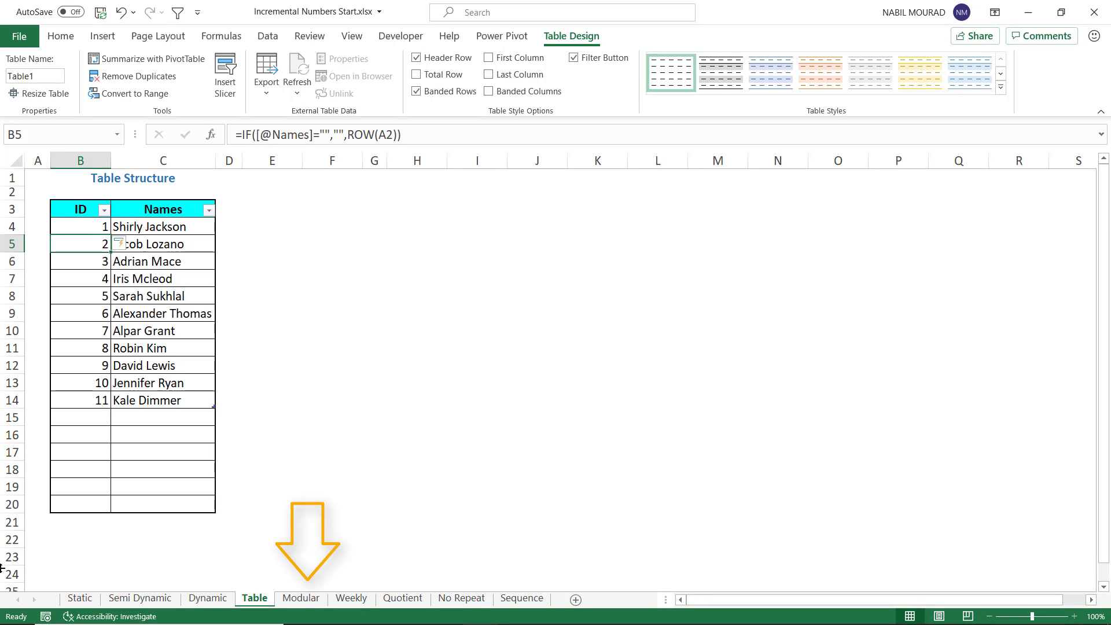
# Step: On the Modular sheet, start the formula =MOD(ROW(A1), in cell B3
pyautogui.click(301, 599)
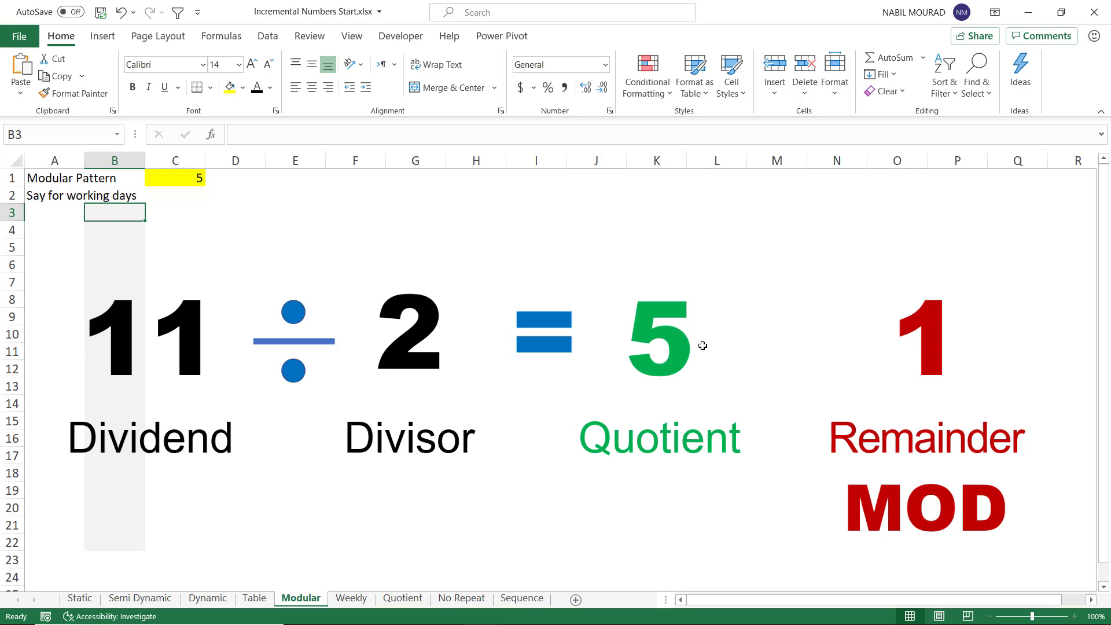
pyautogui.write('=MOD(')
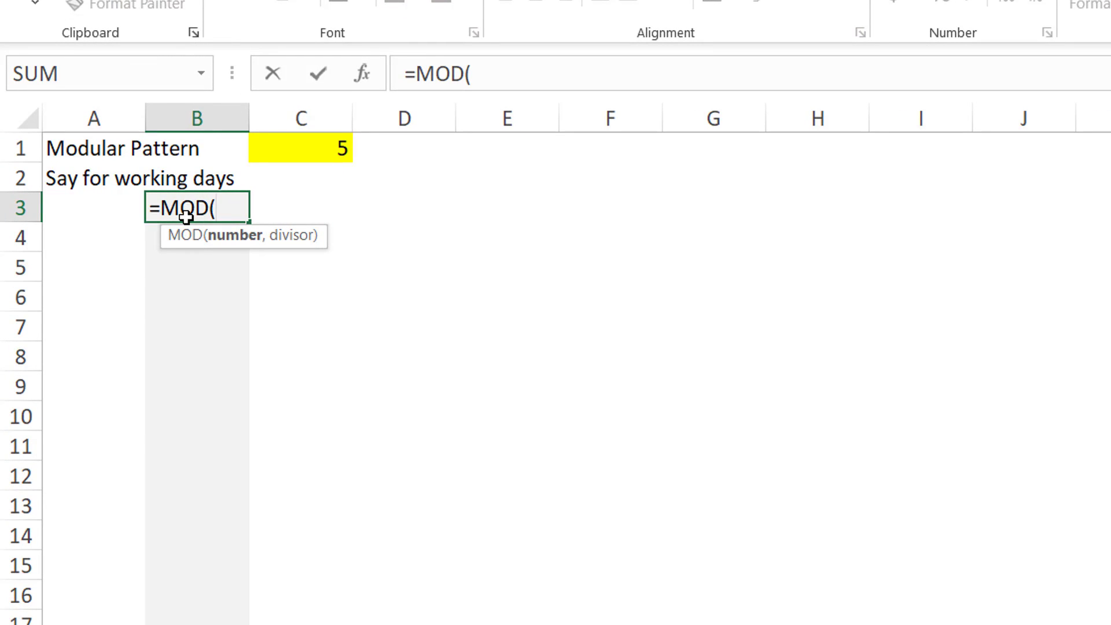
pyautogui.write('row')
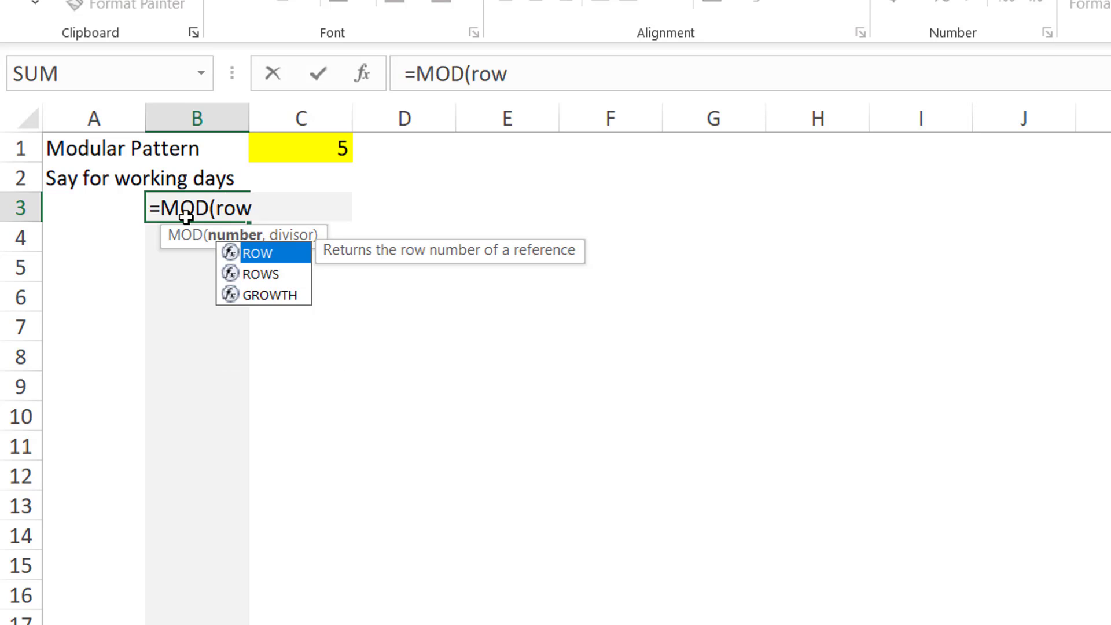
pyautogui.write('(A1')
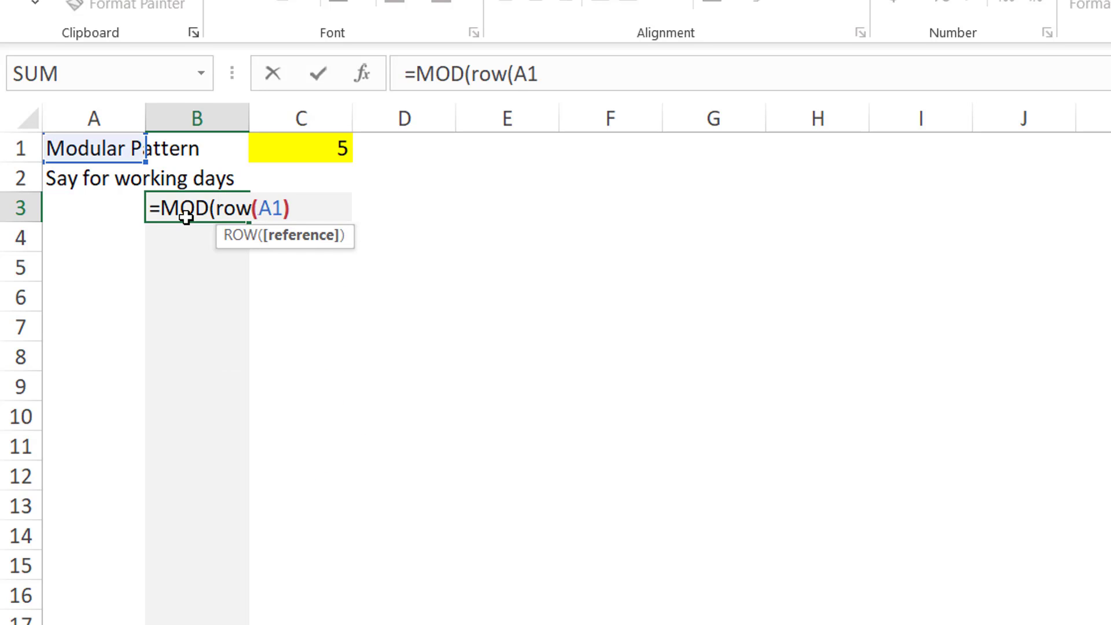
pyautogui.write(')')
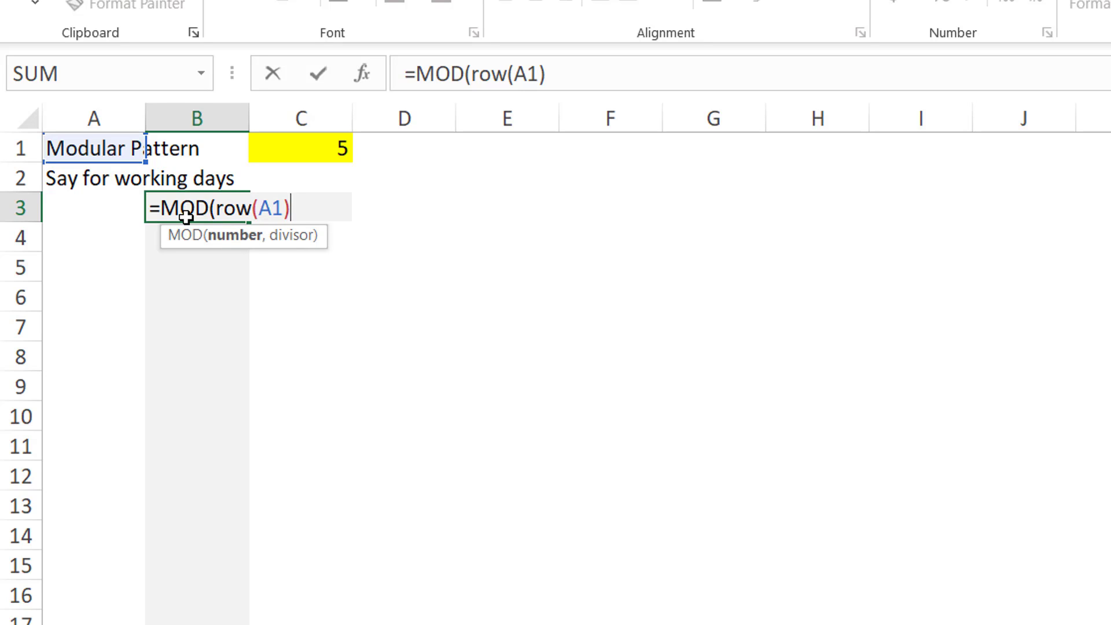
pyautogui.write(',')
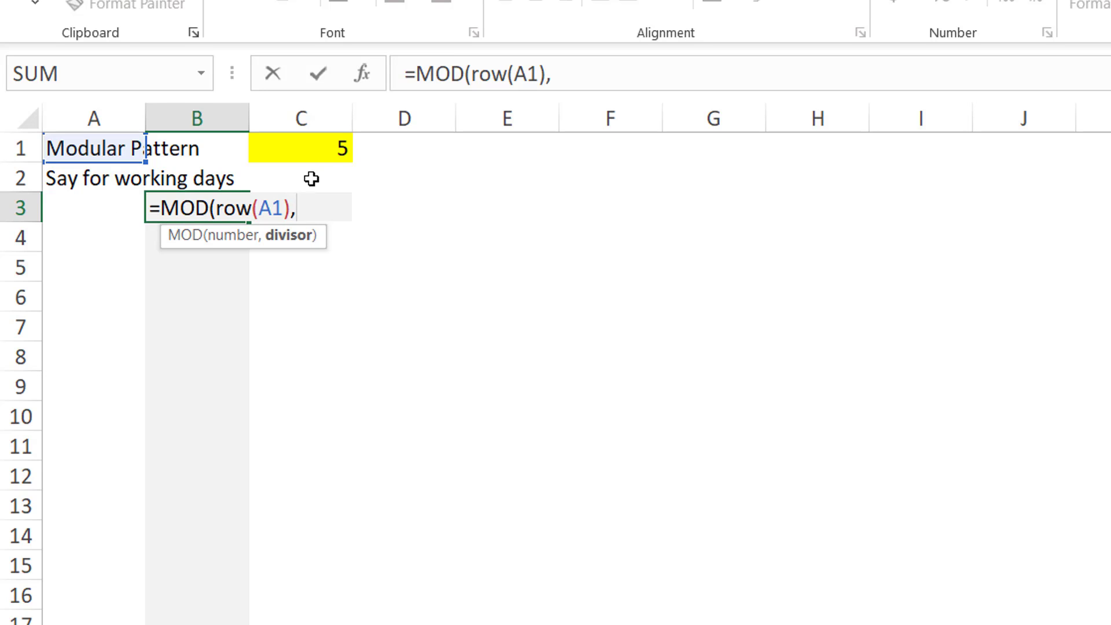
# Step: Complete the B3 formula as =MOD(ROW(A1),$C$1) with an absolute C1 reference and fill it down to B14
pyautogui.click(332, 146)
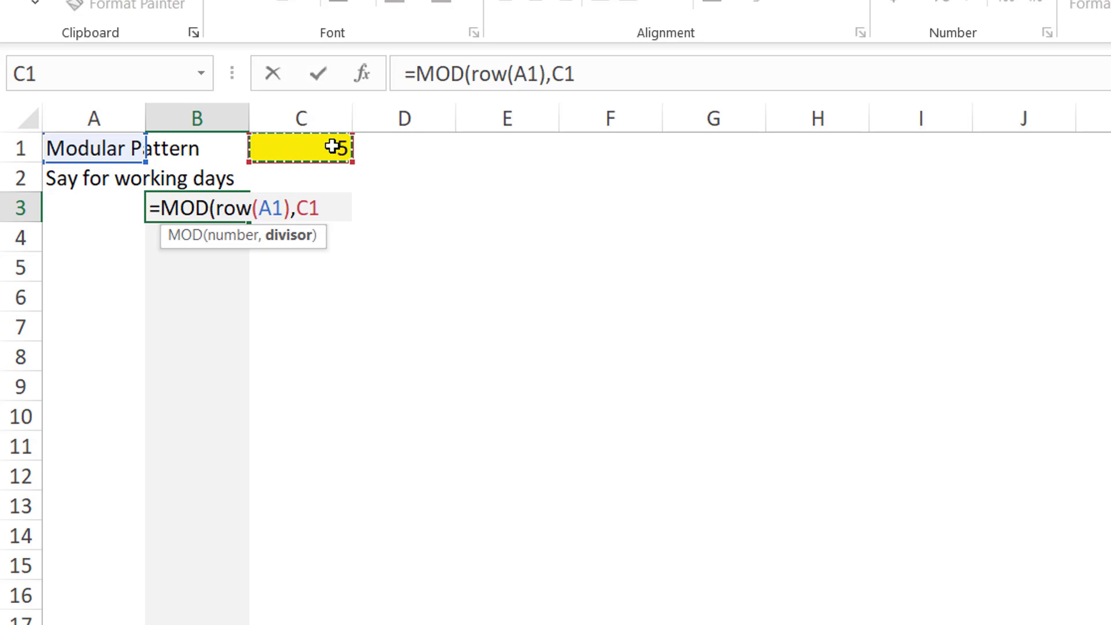
pyautogui.press('F4')
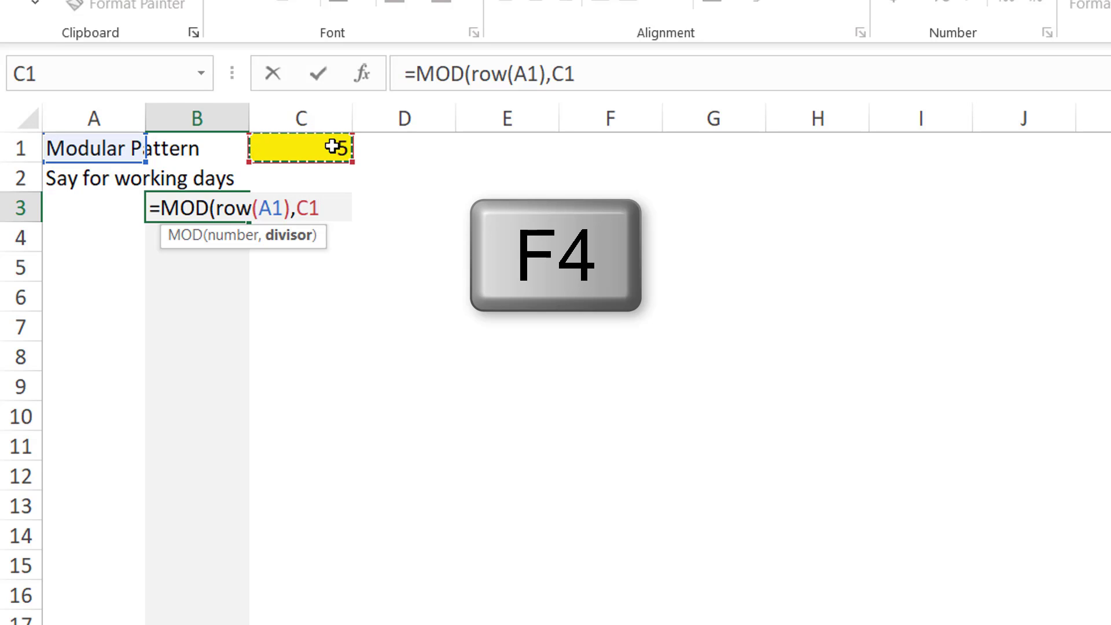
pyautogui.press('F4')
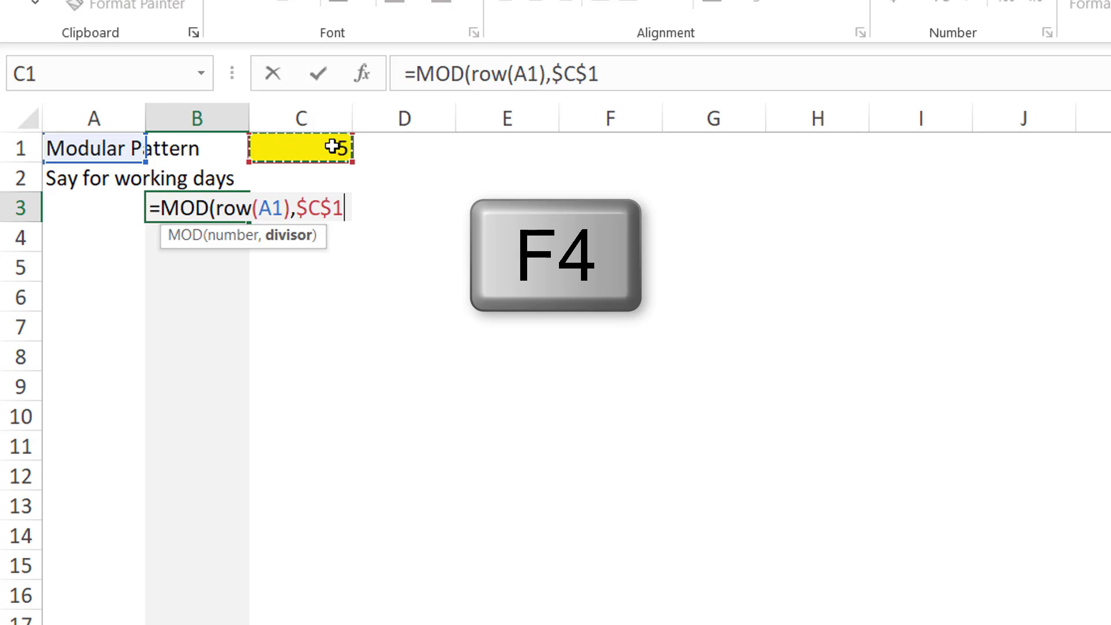
pyautogui.write(')')
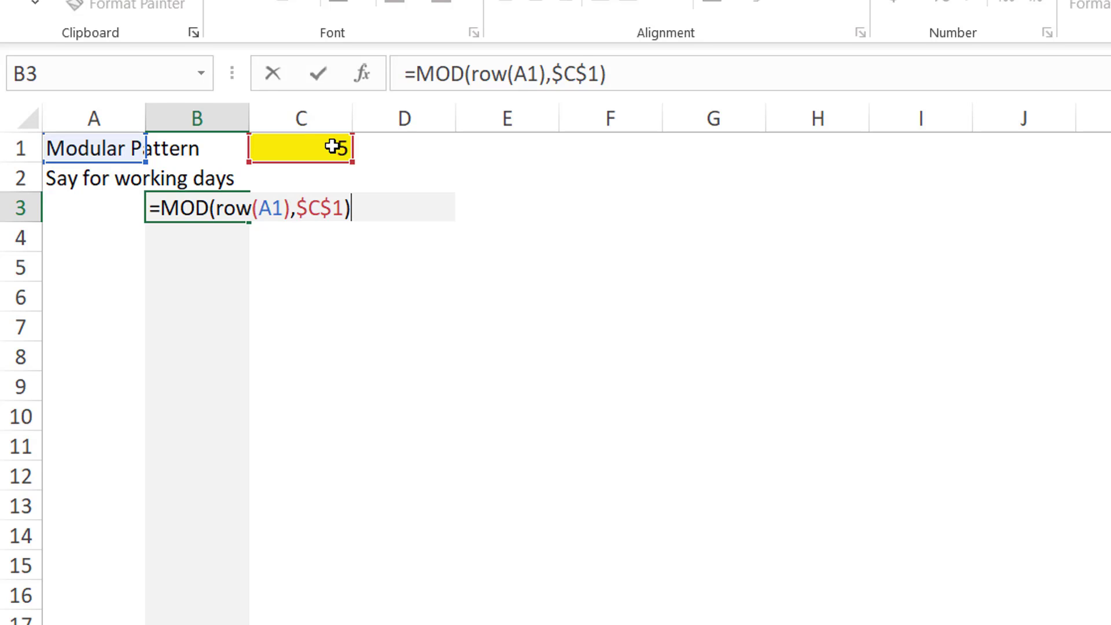
pyautogui.press('Return')
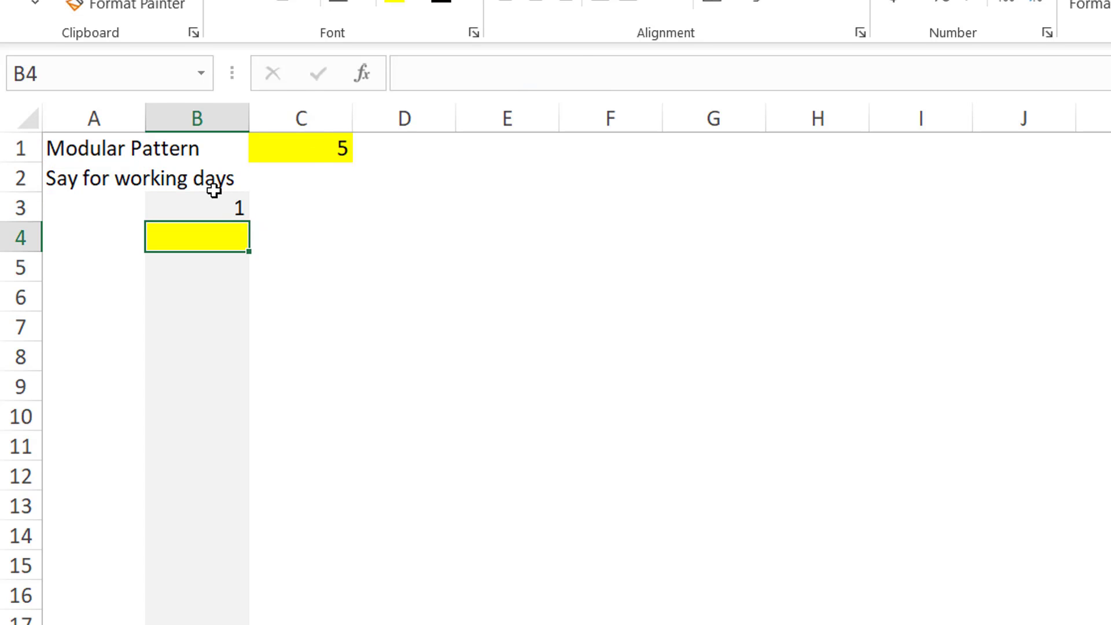
pyautogui.click(217, 208)
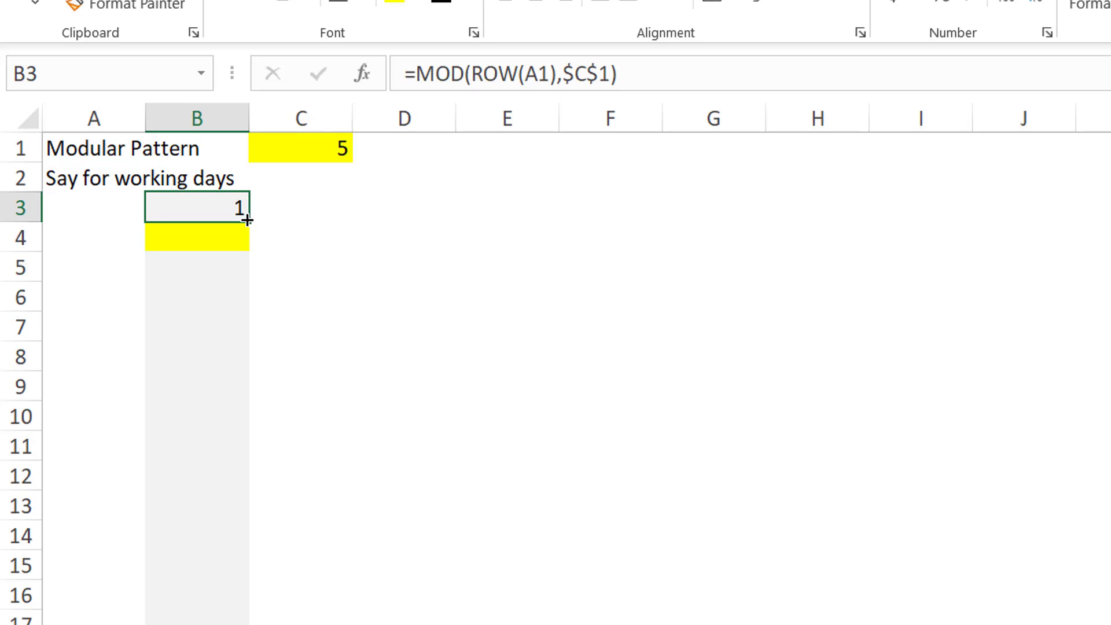
pyautogui.moveTo(248, 220); pyautogui.dragTo(197, 563)
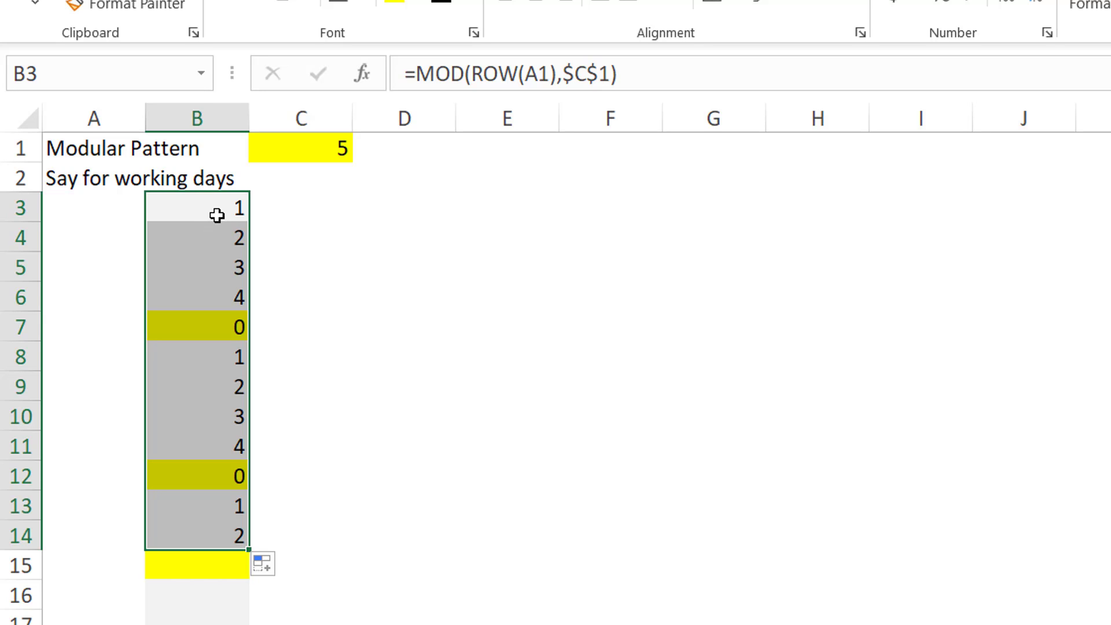
# Step: Append +1 to the formula in all selected cells B3:B14 and extend the fill down to row 22
pyautogui.press('F2')
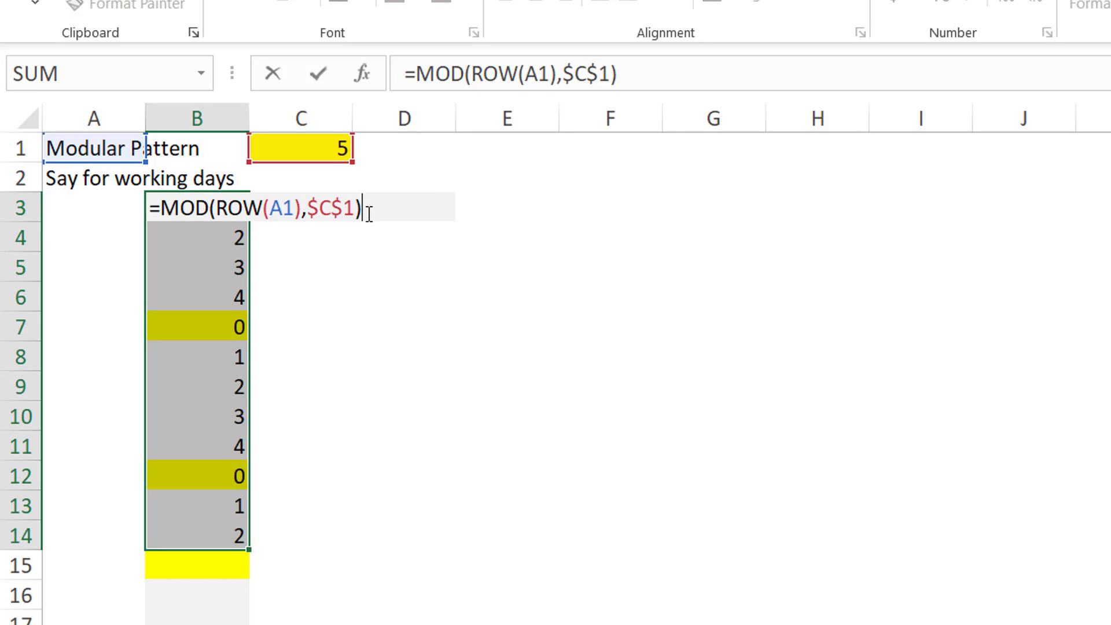
pyautogui.write('+1')
pyautogui.hotkey('ctrl', 'Return')
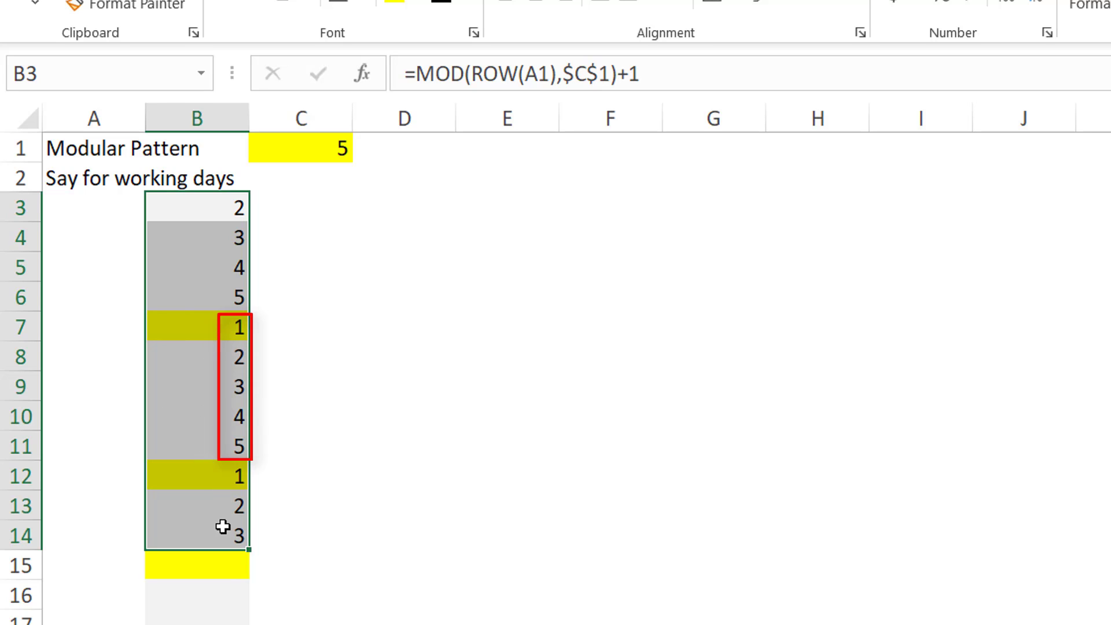
pyautogui.moveTo(249, 549)
pyautogui.mouseDown()
pyautogui.moveTo(237, 624)
pyautogui.moveTo(233, 605)
pyautogui.mouseUp()
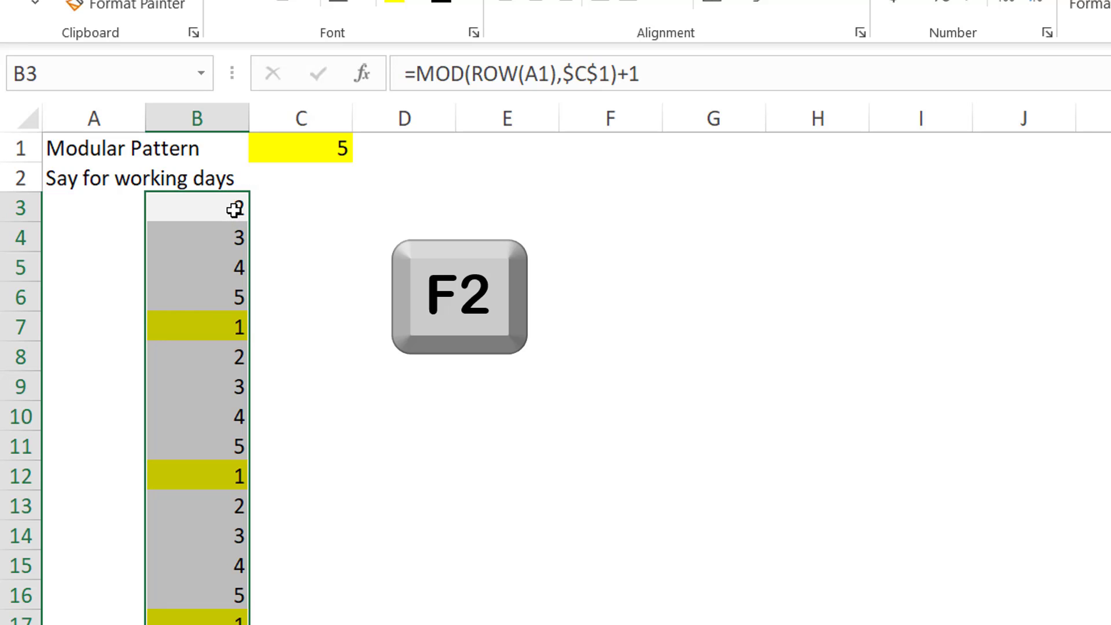
# Step: Change the formula in all selected cells to =MOD(ROW(A1)-1,$C$1)+1
pyautogui.press('F2')
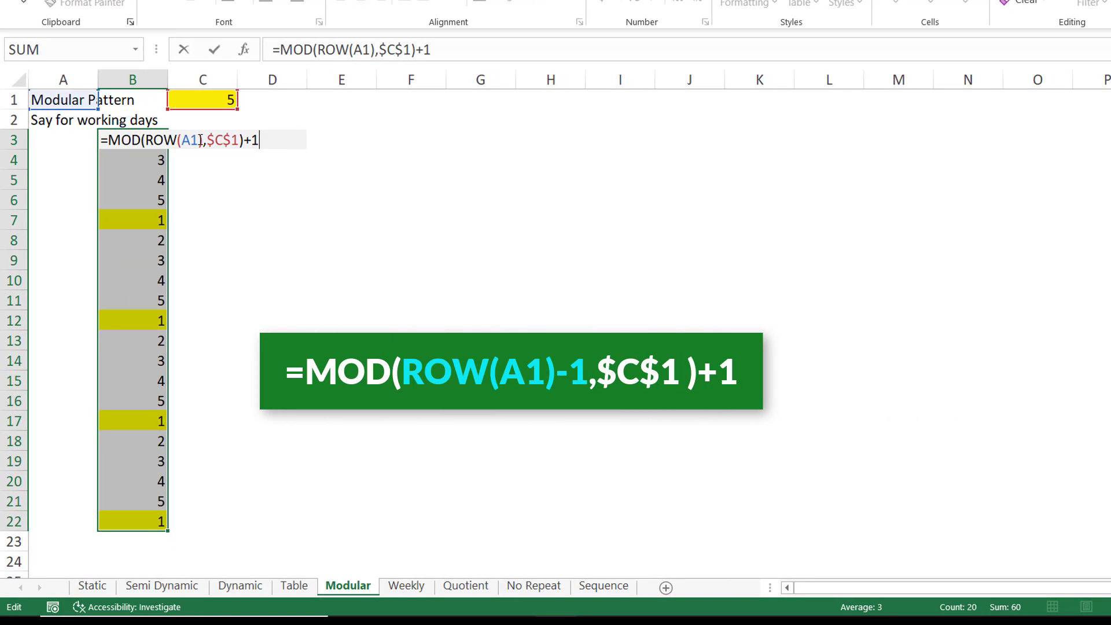
pyautogui.click(201, 140)
pyautogui.write('-1')
pyautogui.hotkey('ctrl', 'Return')
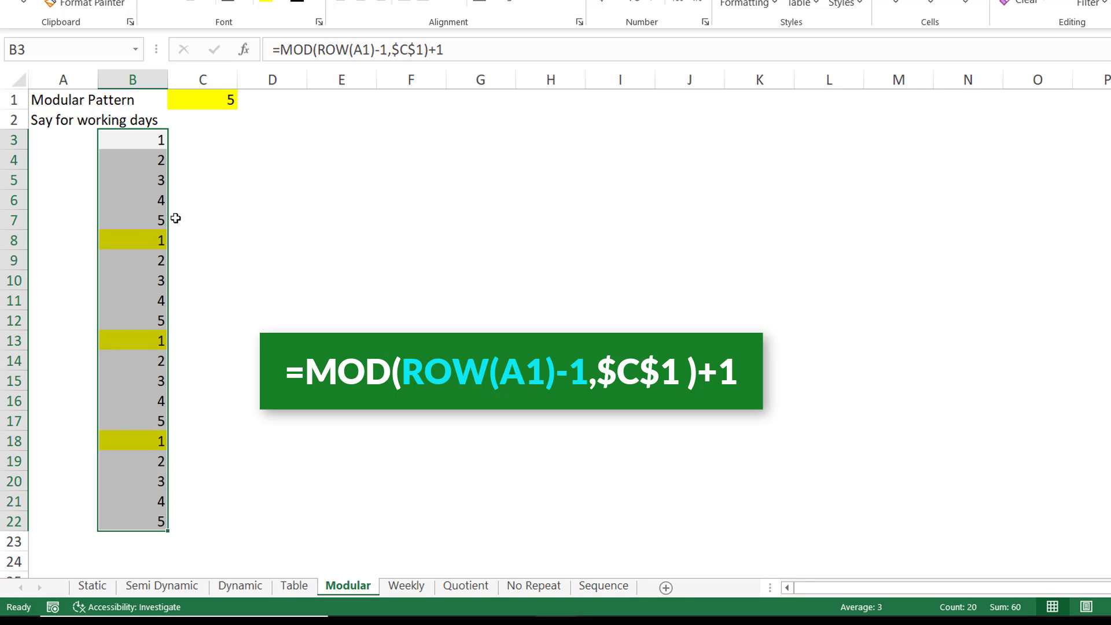
# Step: Set the cycle length in C1 to 4
pyautogui.click(215, 104)
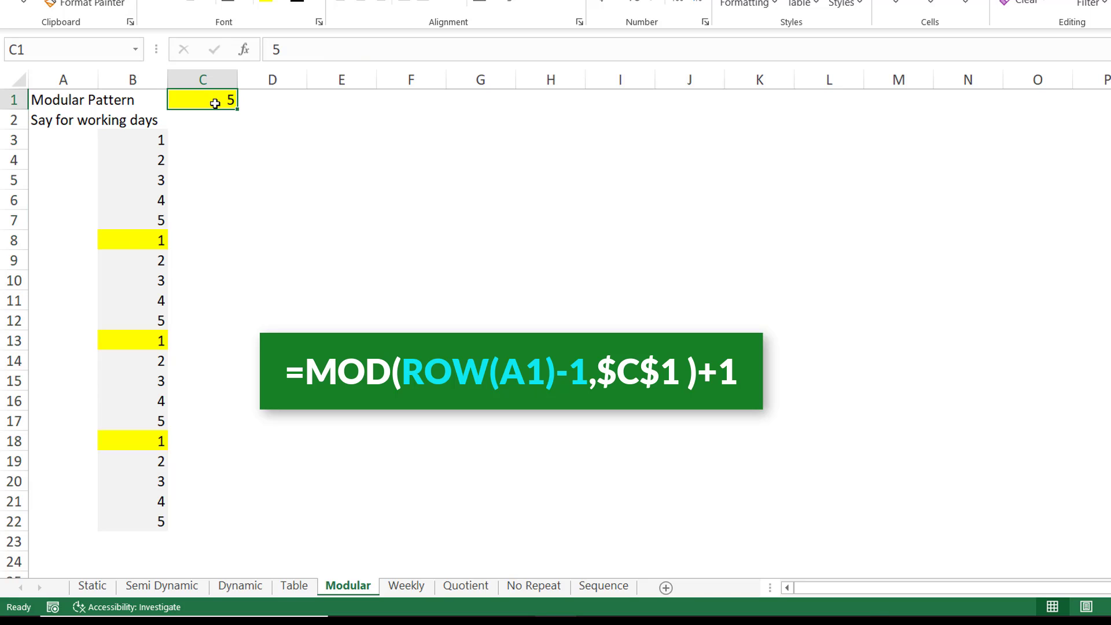
pyautogui.write('4')
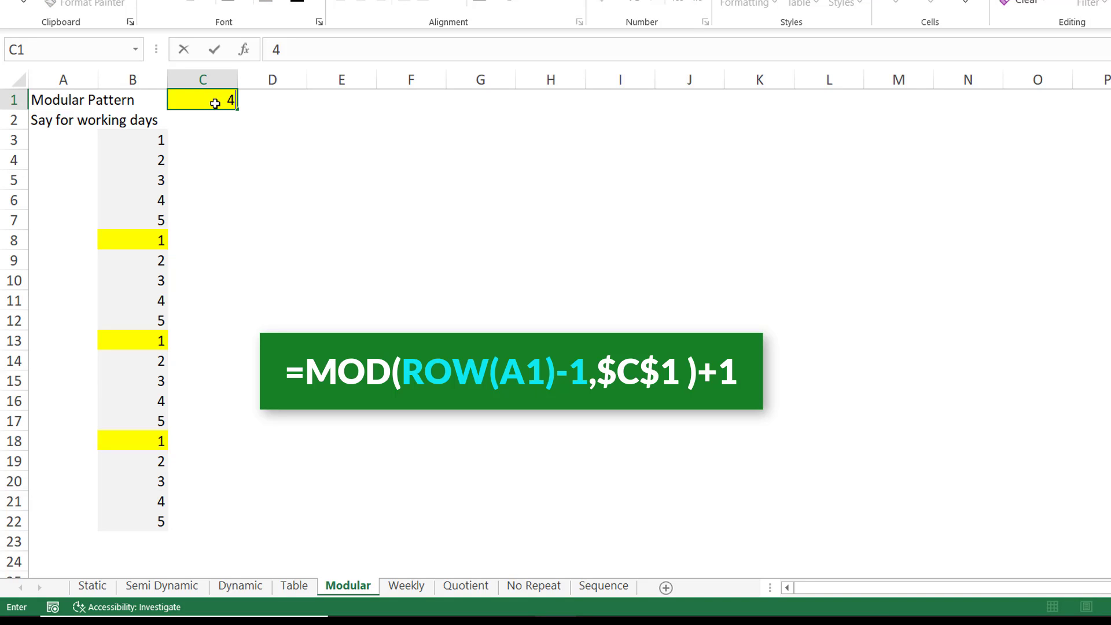
pyautogui.press('Return')
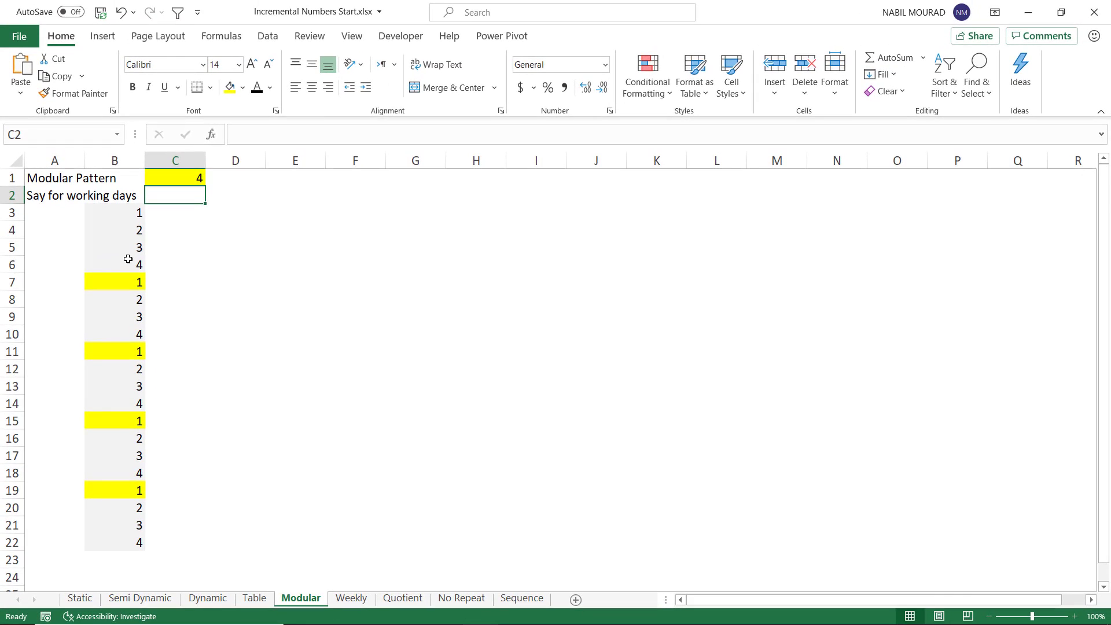
# Step: Step through the Evaluate Formula breakdown of the MOD formula in B6, then close the dialog
pyautogui.click(121, 258)
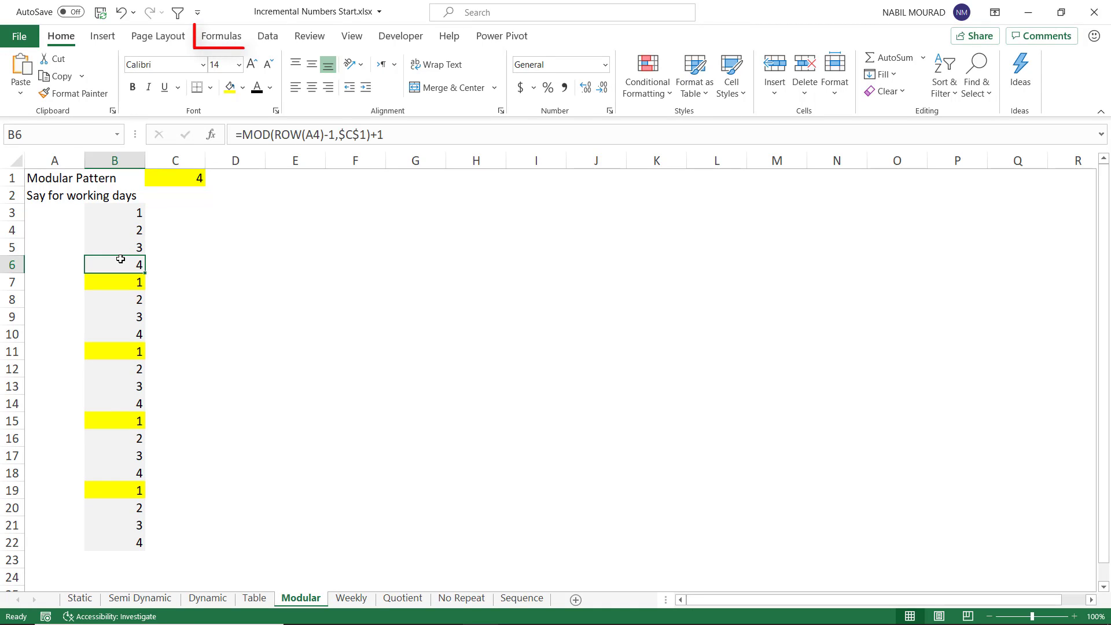
pyautogui.click(222, 37)
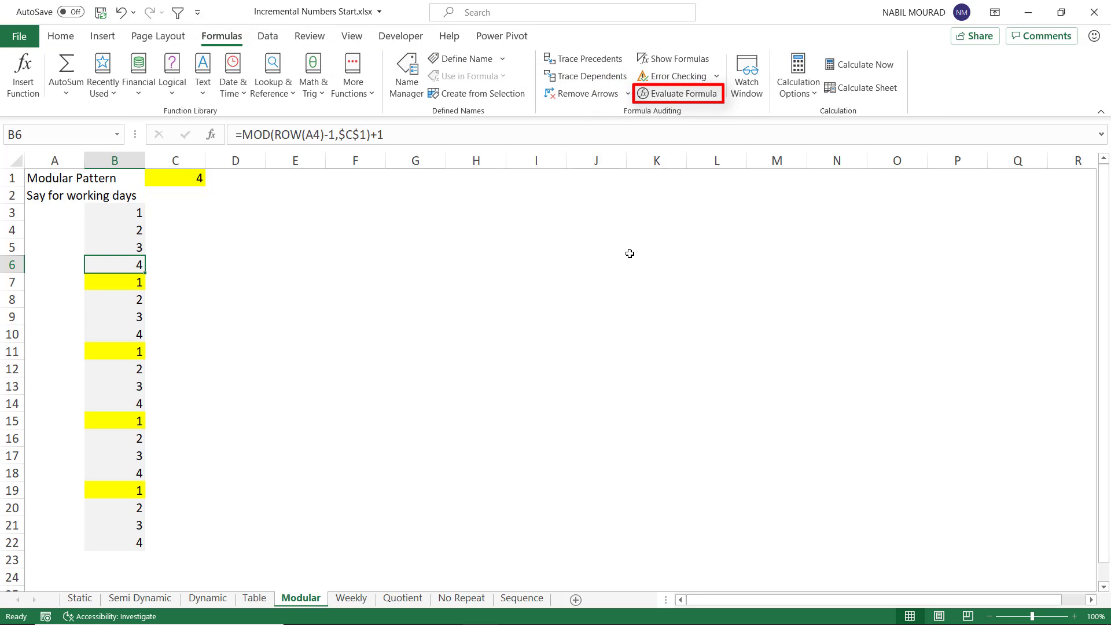
pyautogui.click(680, 93)
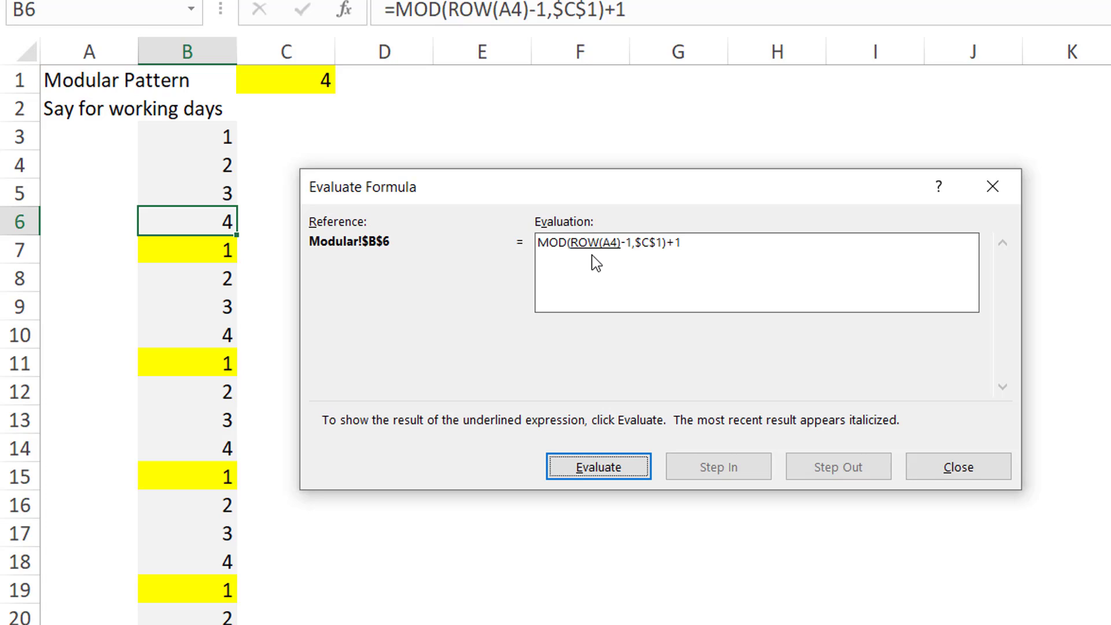
pyautogui.click(596, 472)
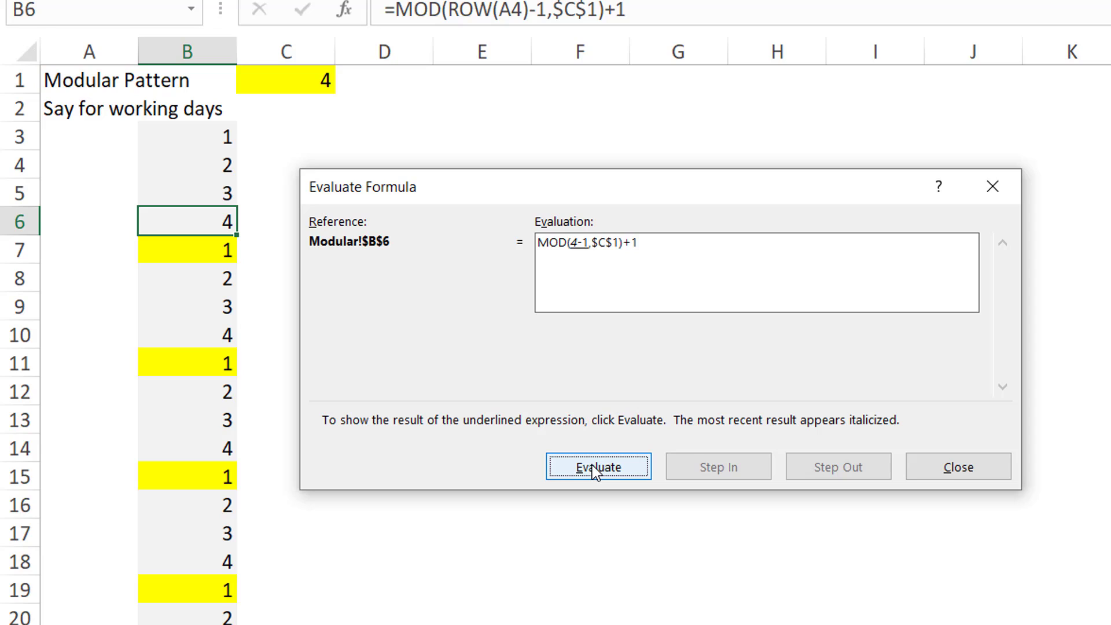
pyautogui.click(595, 472)
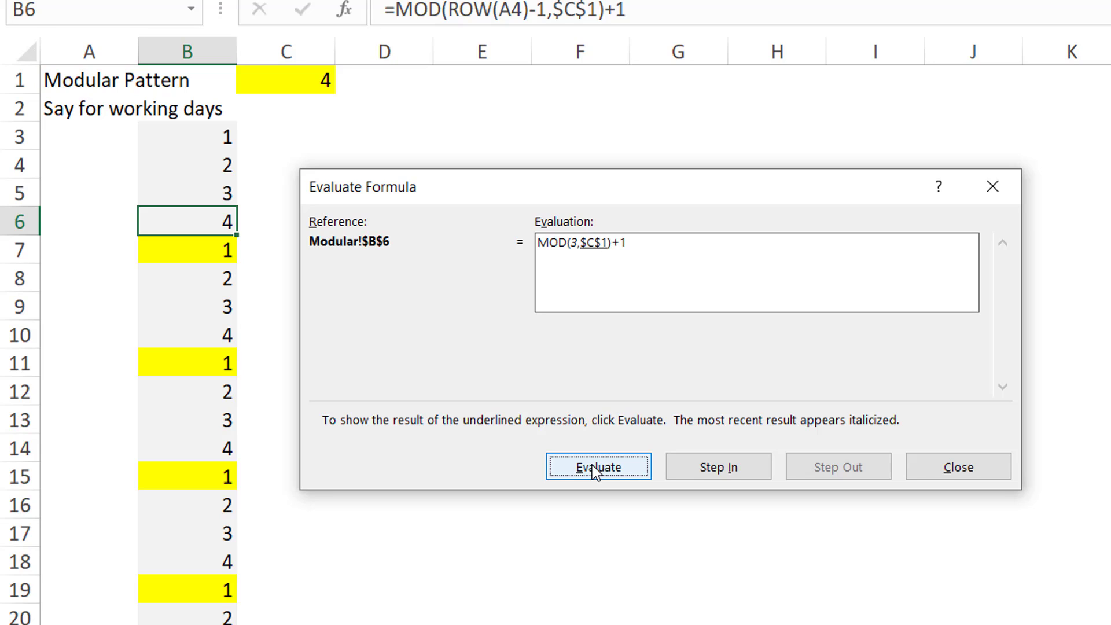
pyautogui.click(596, 472)
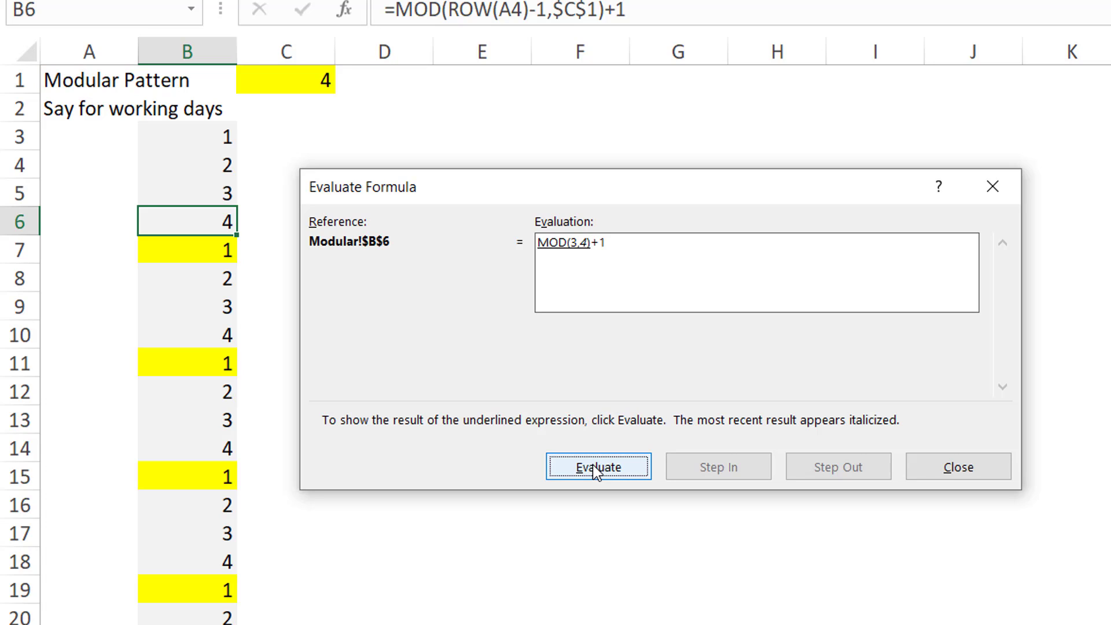
pyautogui.click(596, 472)
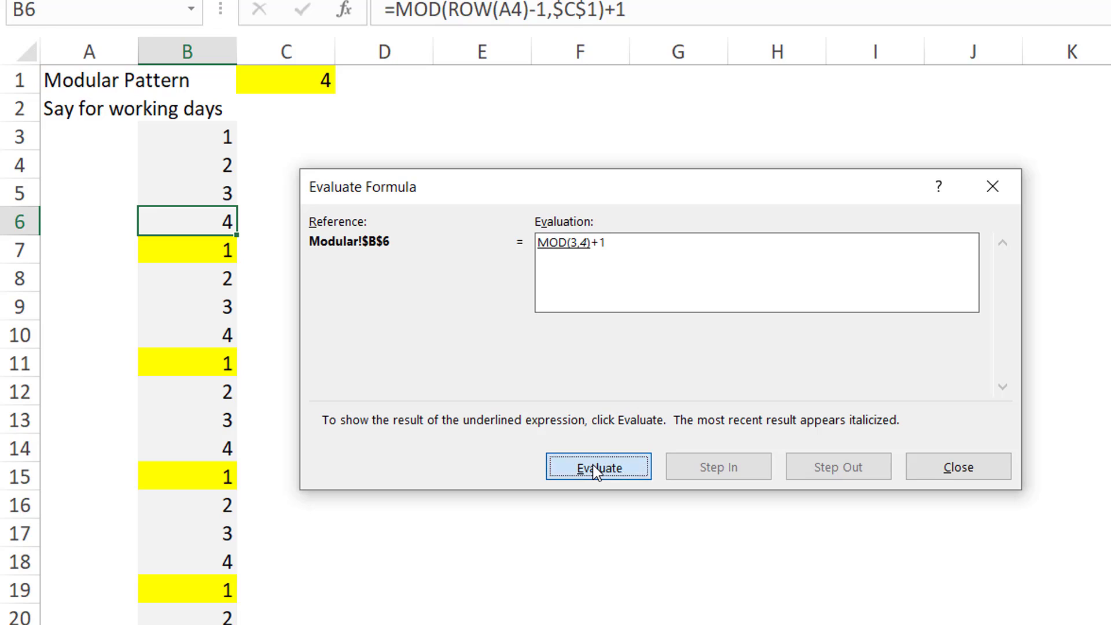
pyautogui.click(597, 472)
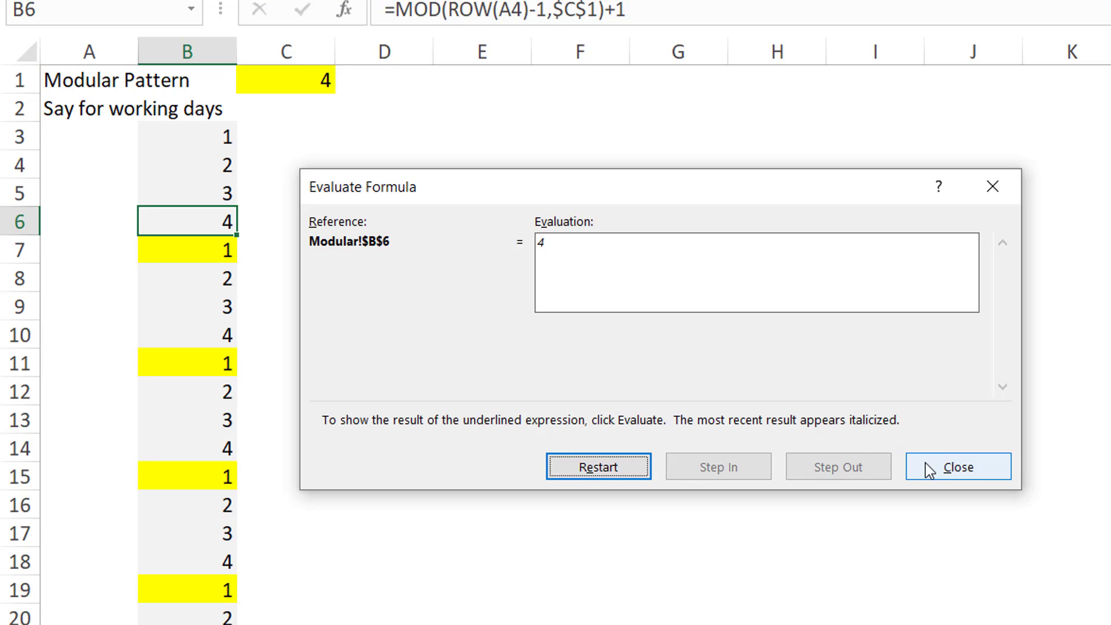
pyautogui.click(943, 467)
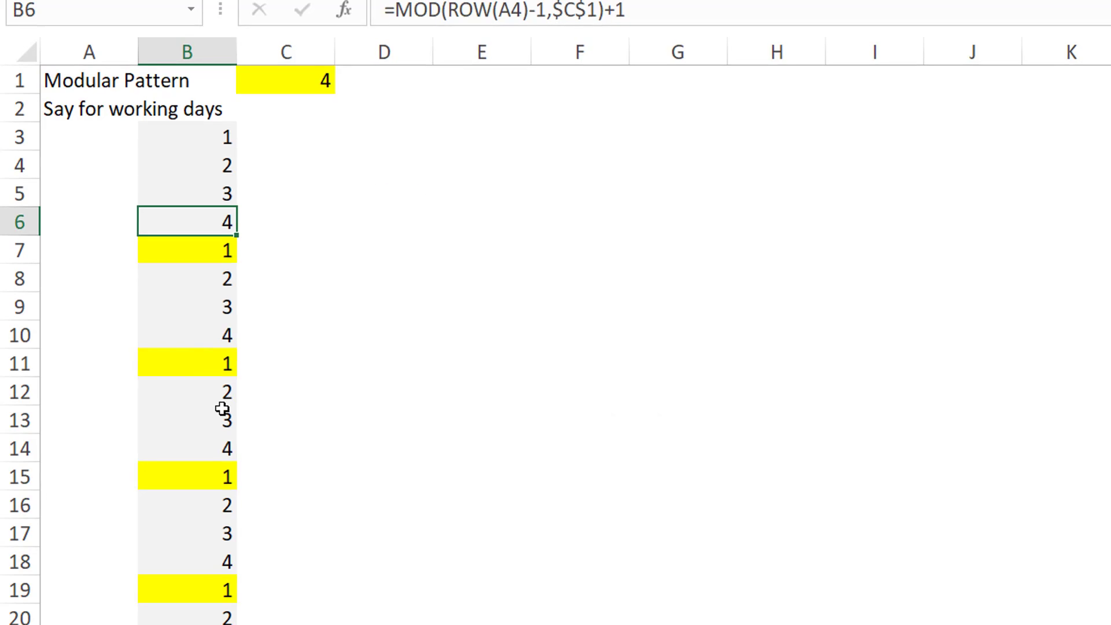
# Step: Step through the Evaluate Formula breakdown of the MOD formula in B9, then close the dialog
pyautogui.click(199, 305)
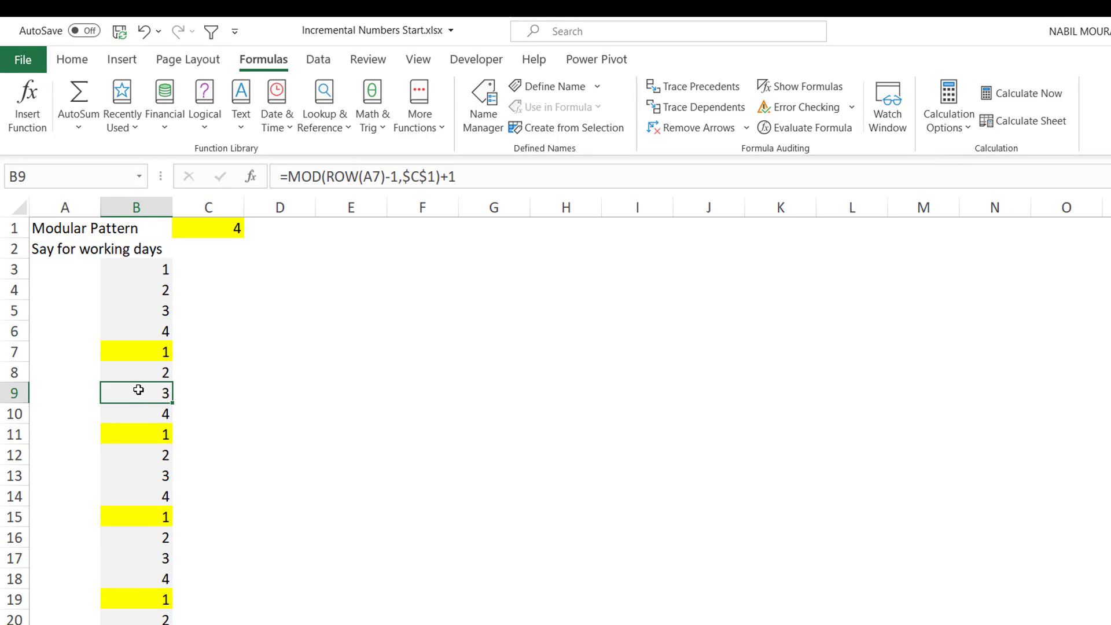
pyautogui.click(811, 129)
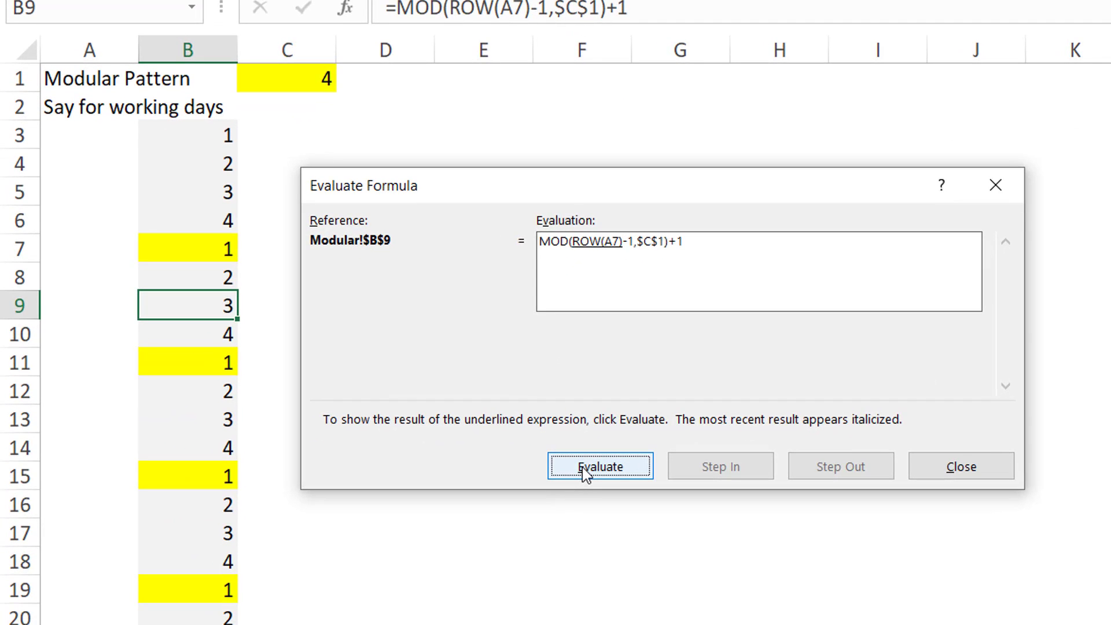
pyautogui.click(583, 467)
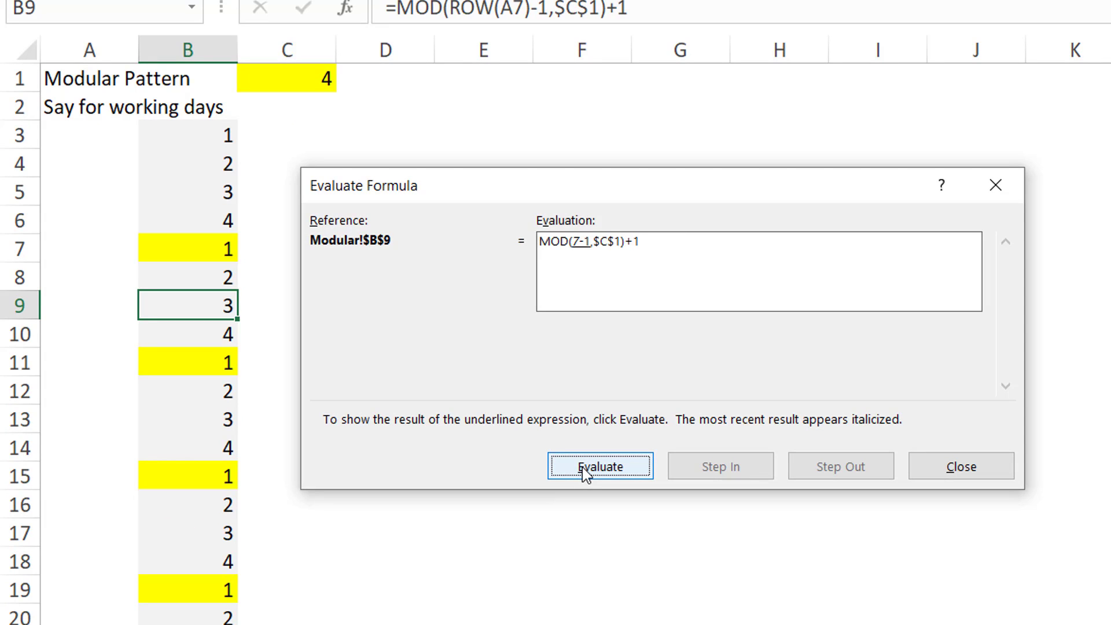
pyautogui.click(582, 467)
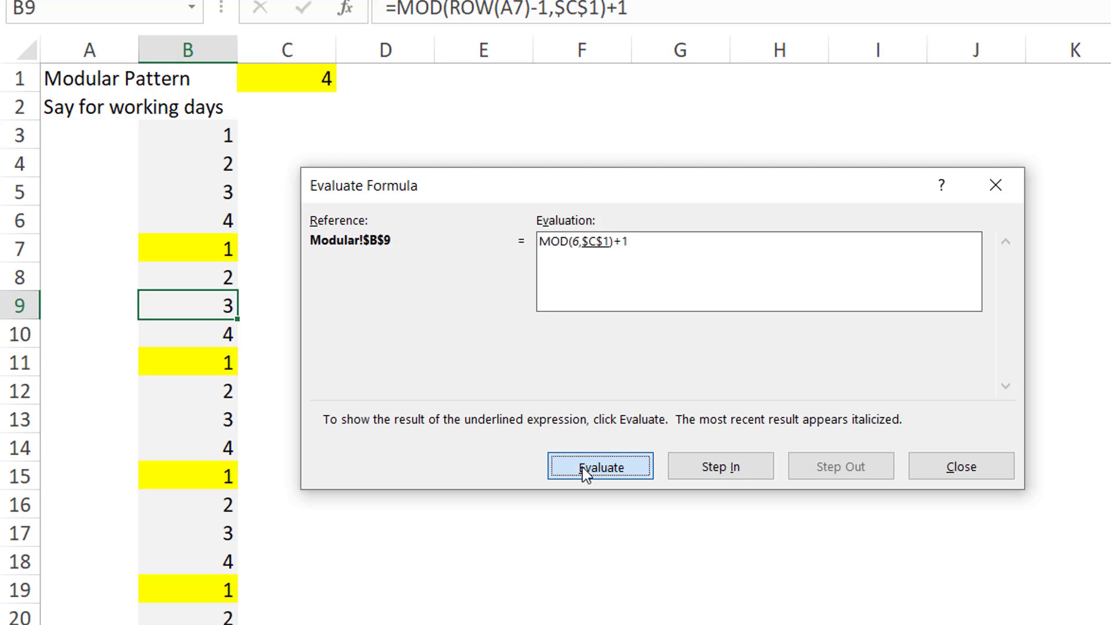
pyautogui.click(582, 467)
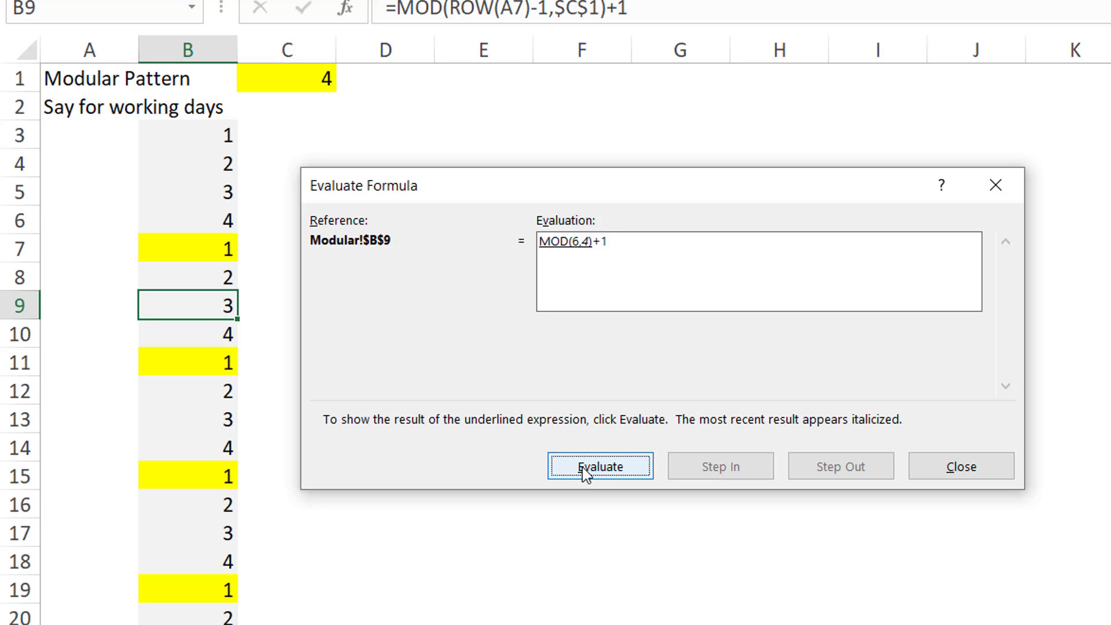
pyautogui.click(583, 468)
pyautogui.click(582, 468)
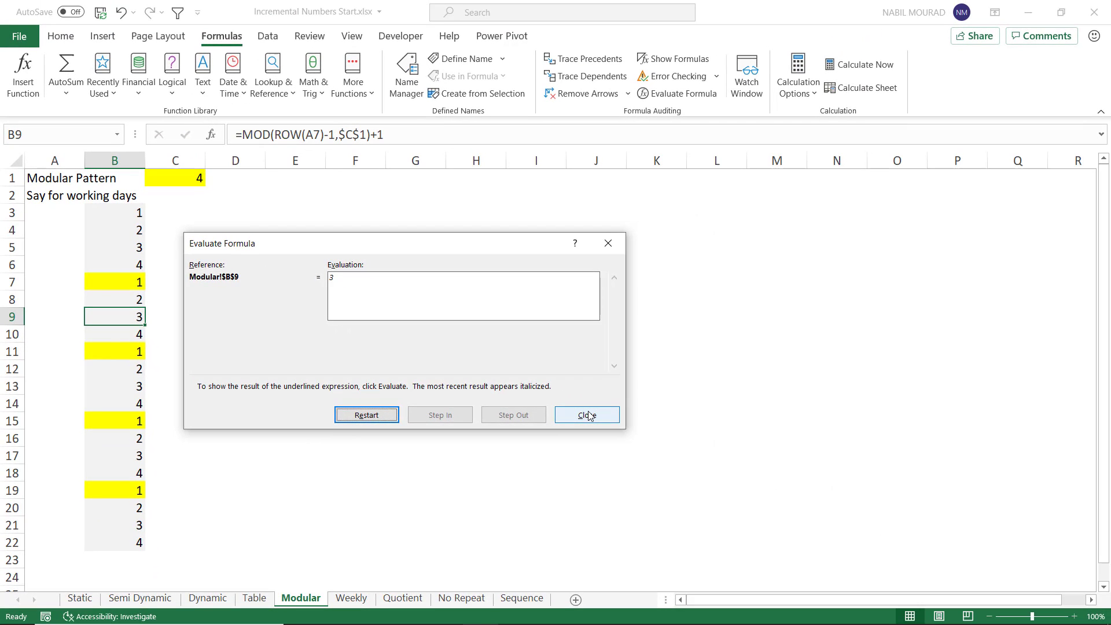
pyautogui.click(587, 415)
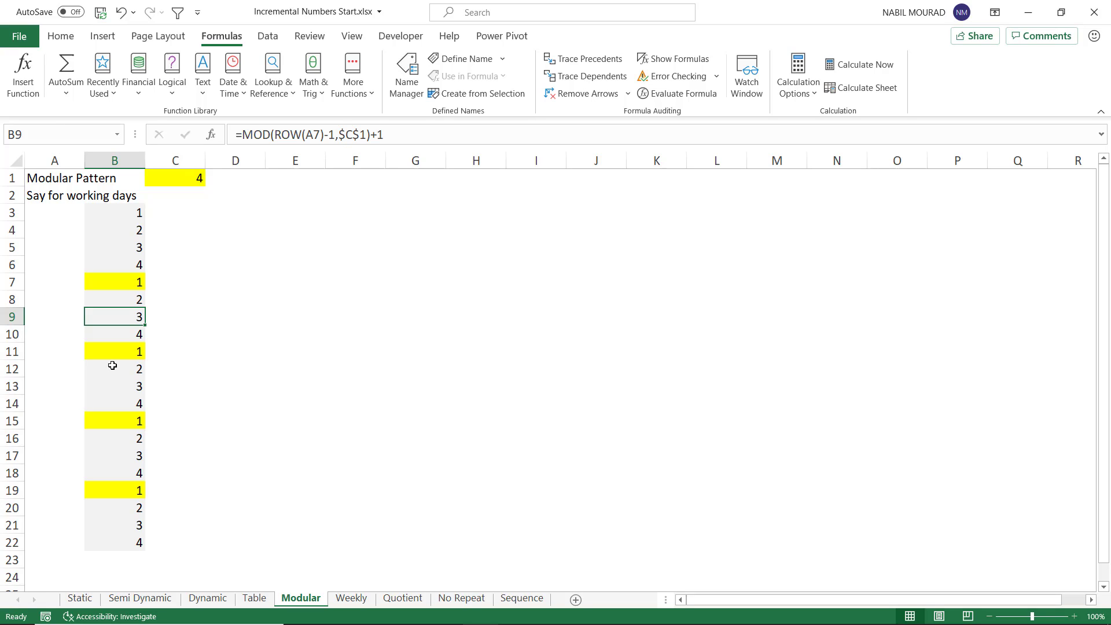
# Step: On the Weekly sheet, enter =WEEKDAY(ROW(A1)) in A4 and fill it down to A24
pyautogui.click(352, 599)
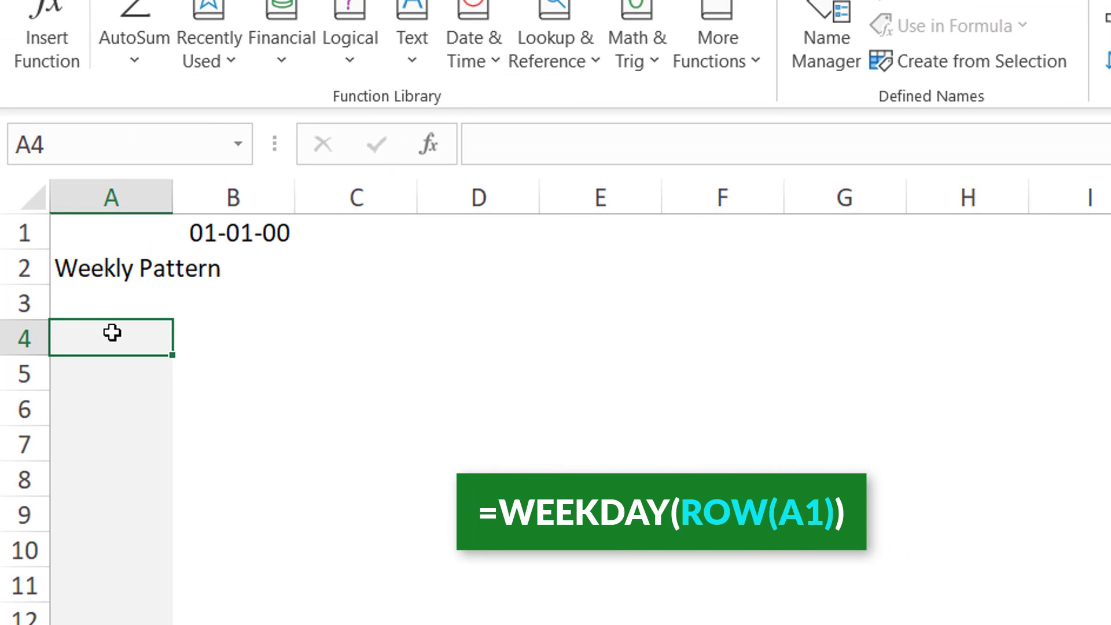
pyautogui.write('=wee')
pyautogui.press('Tab')
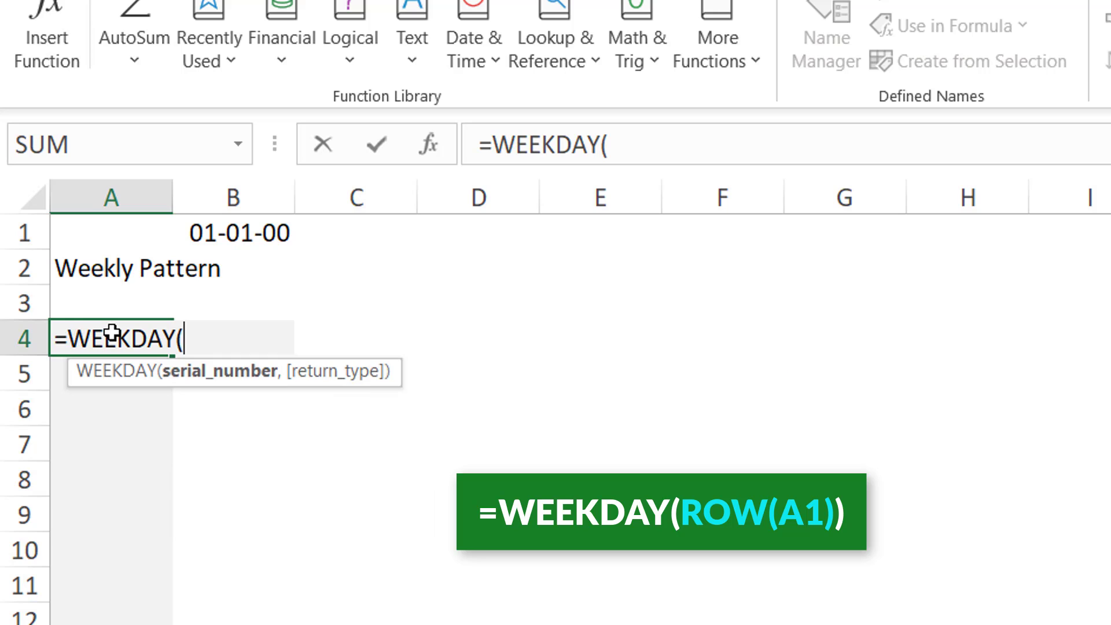
pyautogui.write('ROW(')
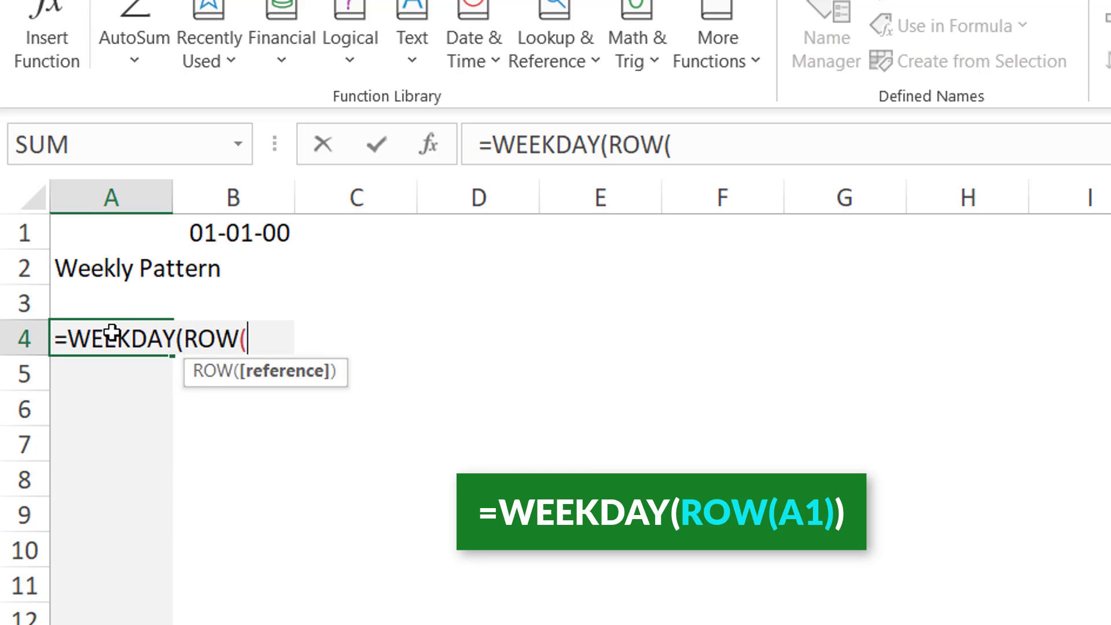
pyautogui.write('A1')
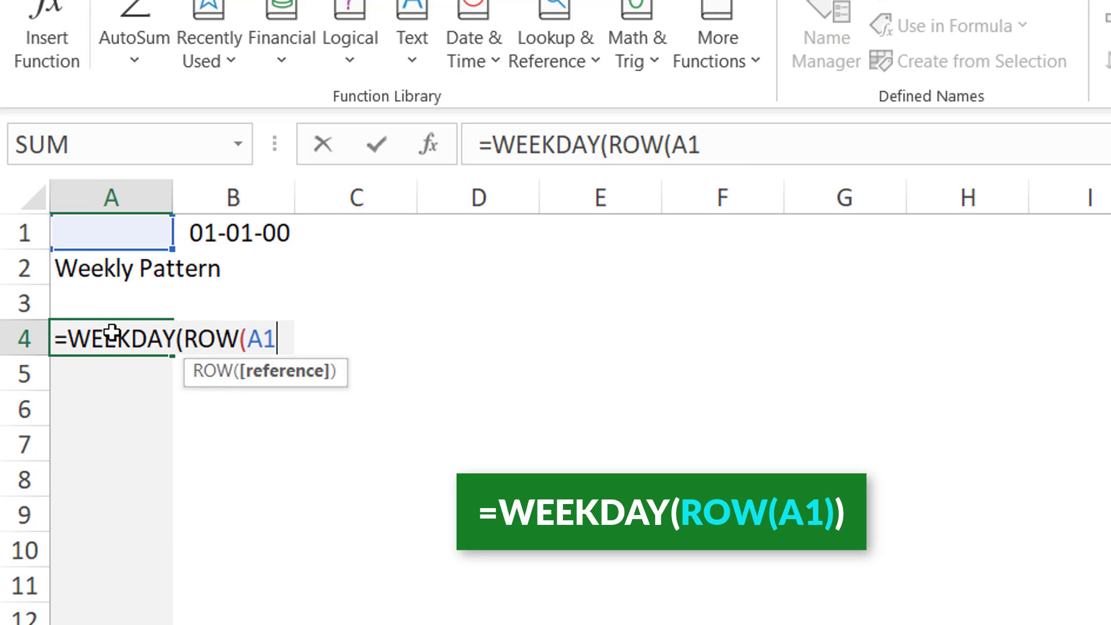
pyautogui.write('))')
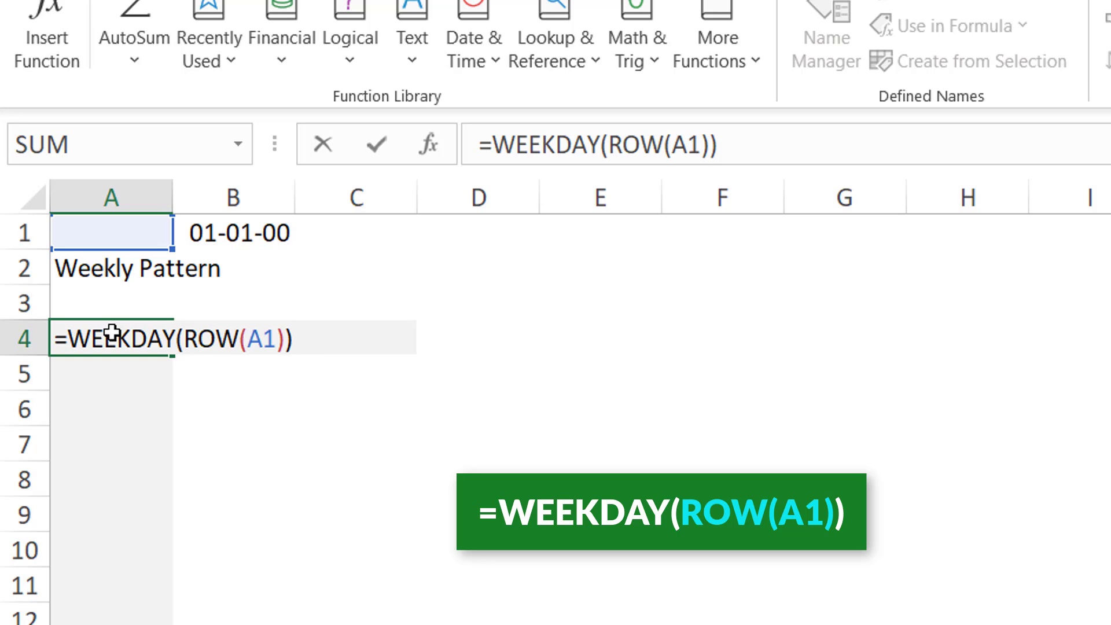
pyautogui.press('BackSpace')
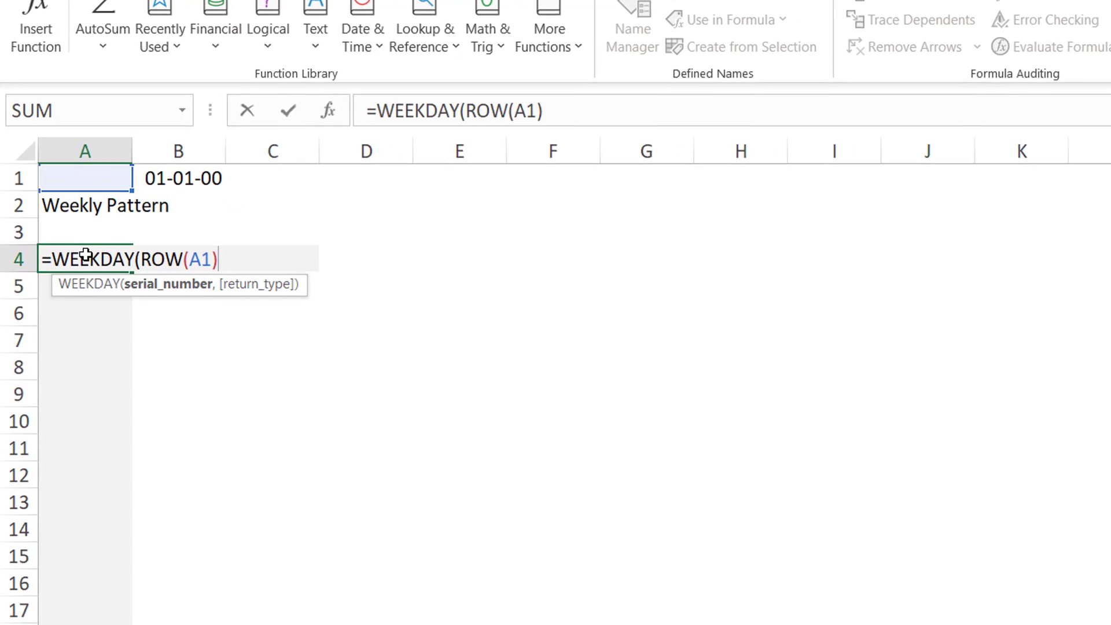
pyautogui.write(',')
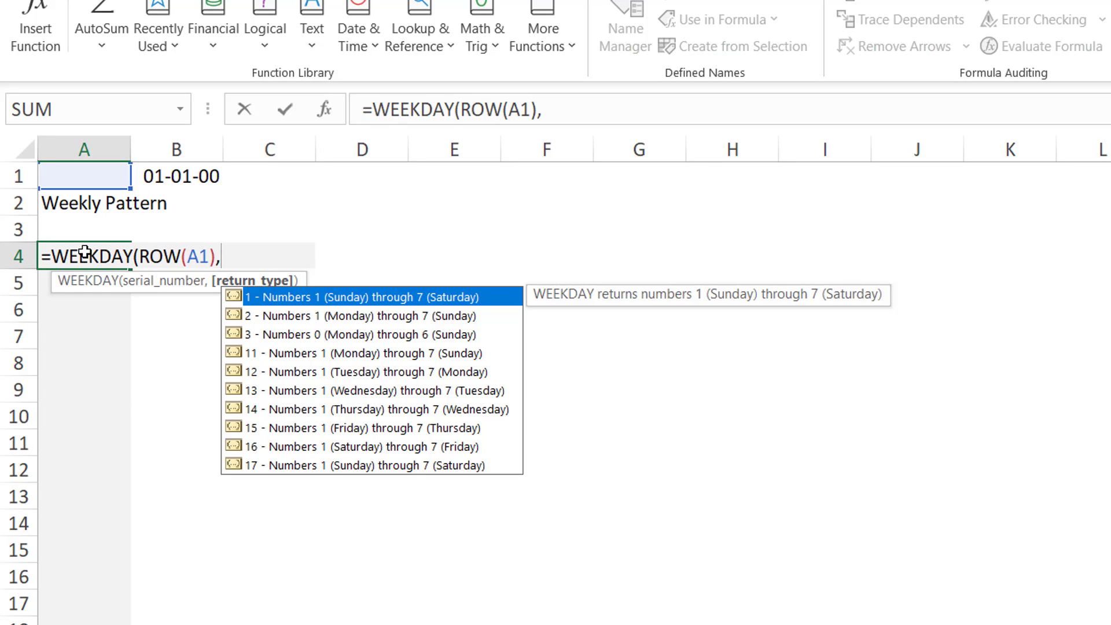
pyautogui.press('BackSpace')
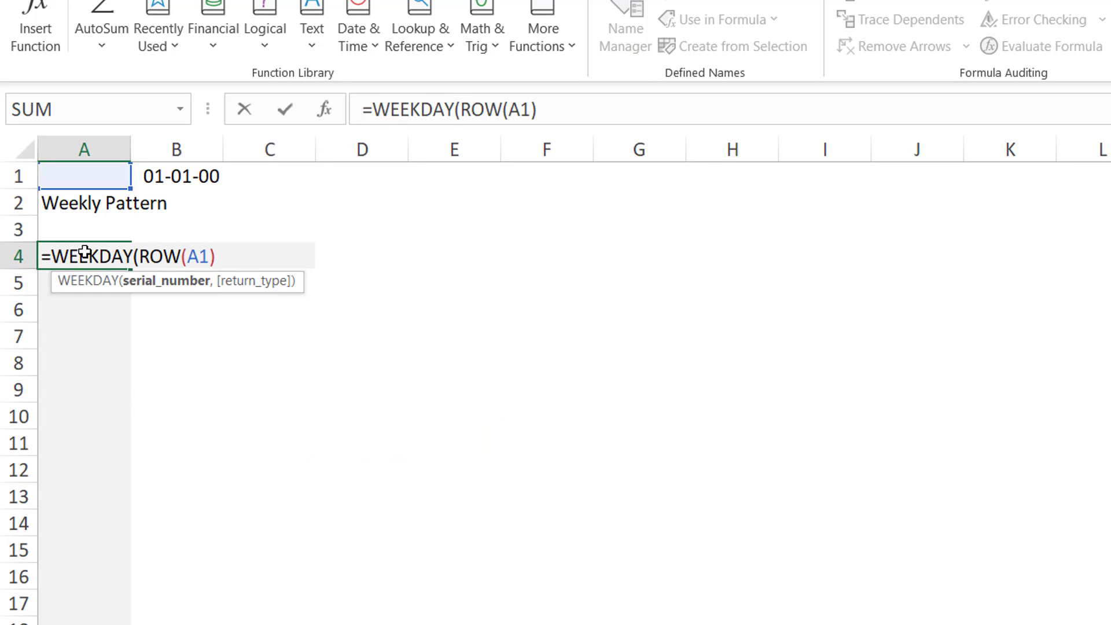
pyautogui.write(')')
pyautogui.hotkey('ctrl', 'Return')
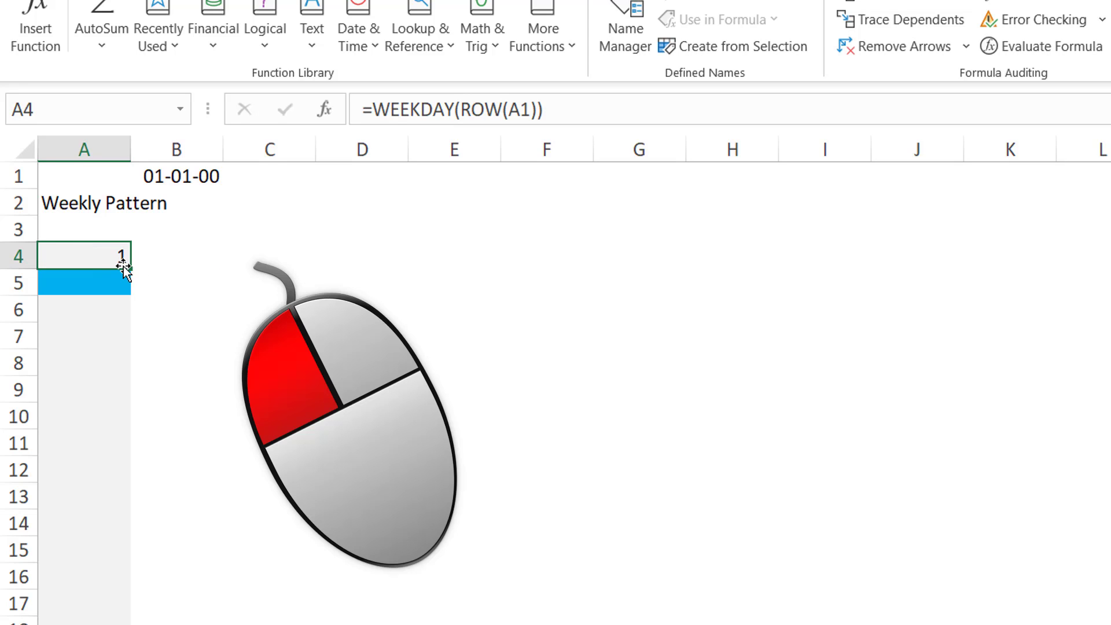
pyautogui.moveTo(128, 269); pyautogui.dragTo(128, 624)
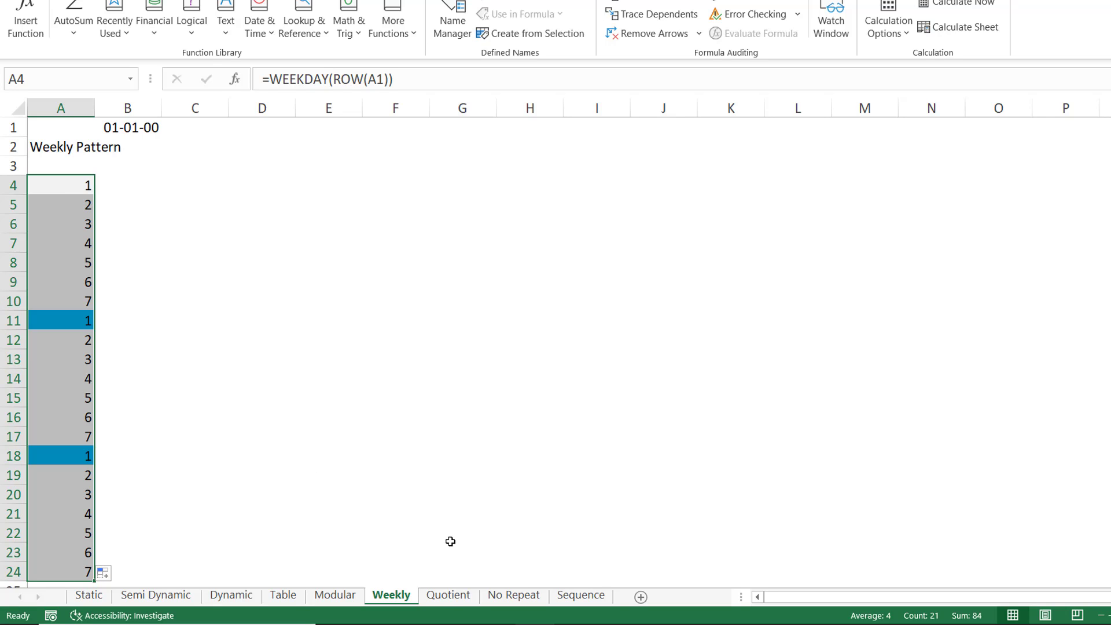
# Step: On the Quotient sheet, enter =QUOTIENT(ROW(A1),$E$1) in A3 with an absolute reference to E1
pyautogui.click(441, 596)
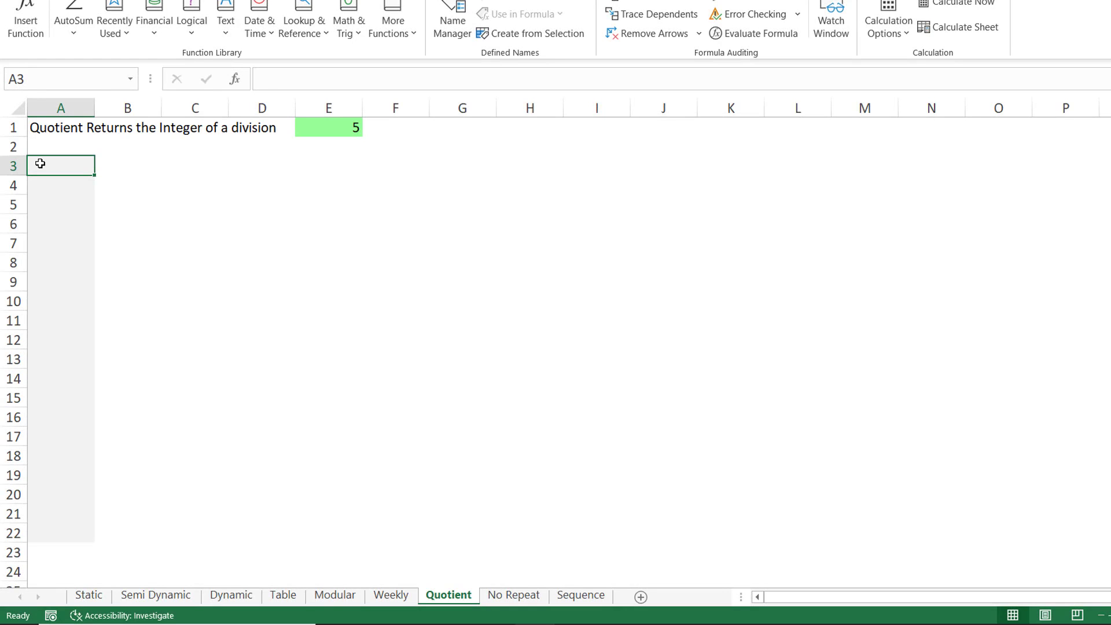
pyautogui.write('=quo')
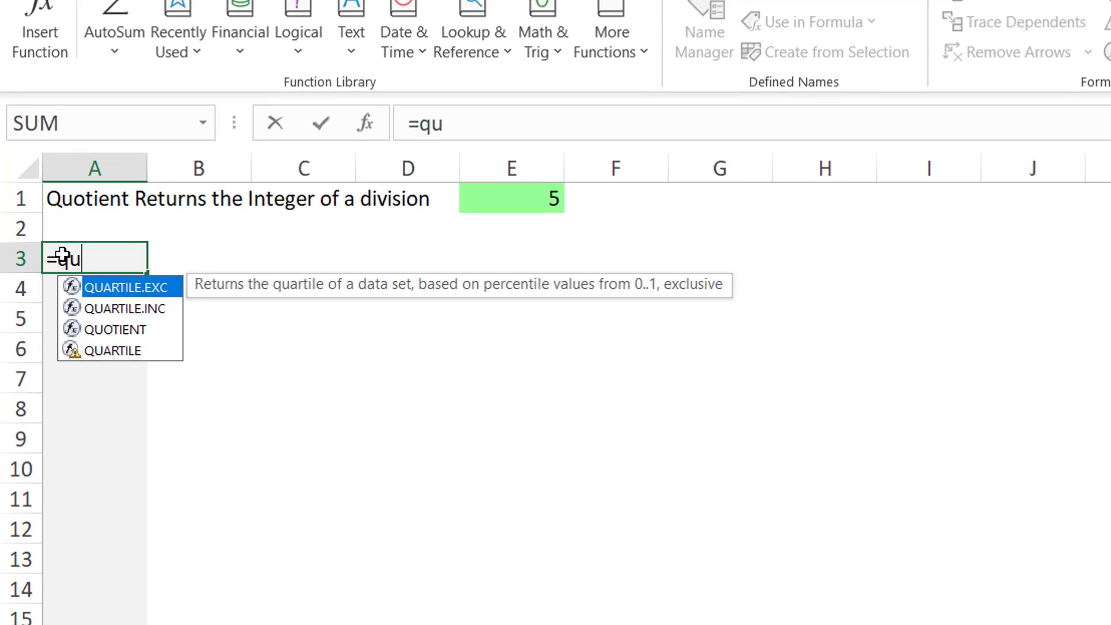
pyautogui.write('tient')
pyautogui.press('Tab')
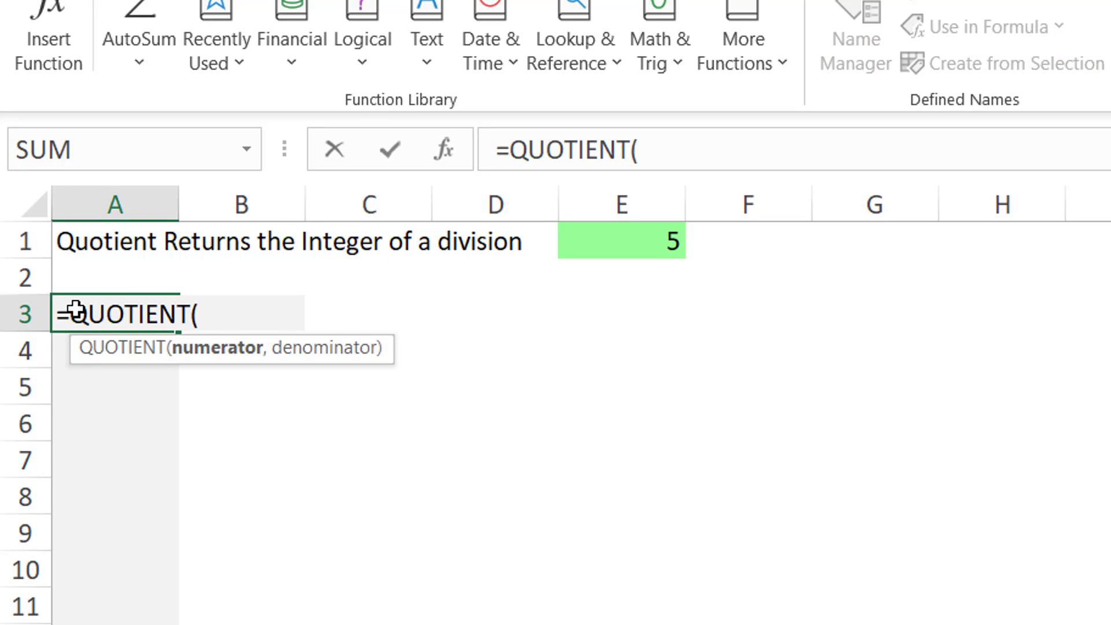
pyautogui.write('ROW(A1)')
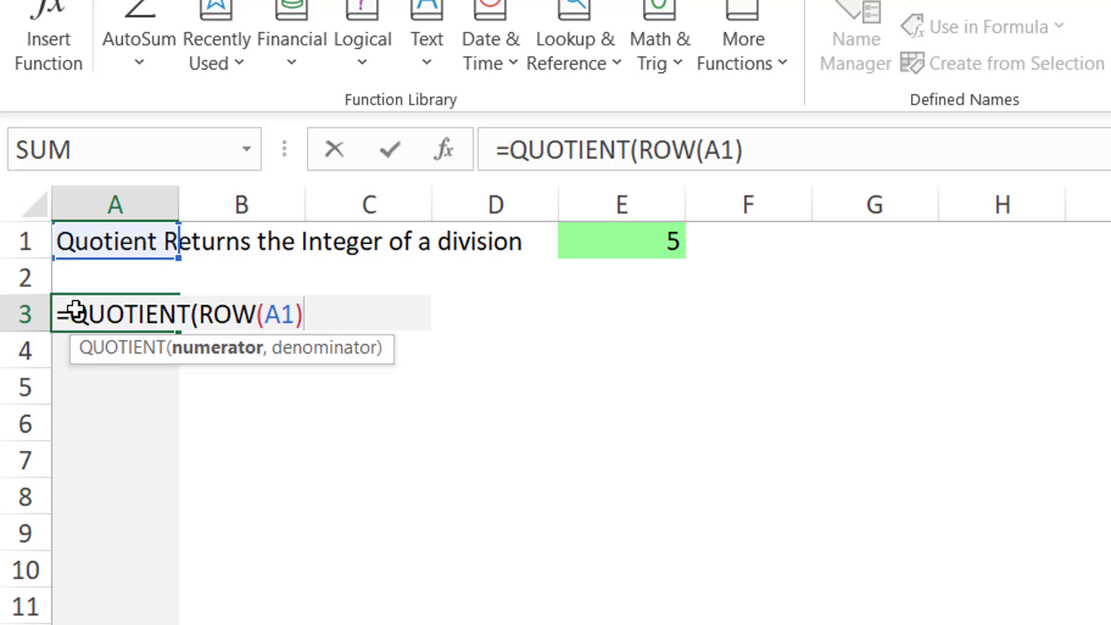
pyautogui.write(',')
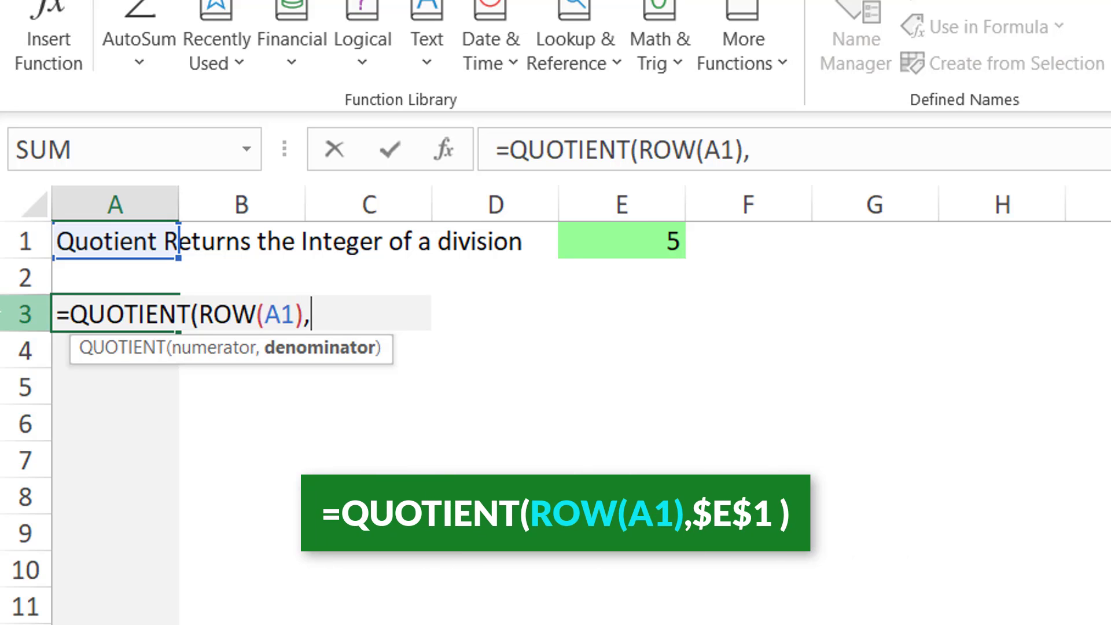
pyautogui.click(639, 244)
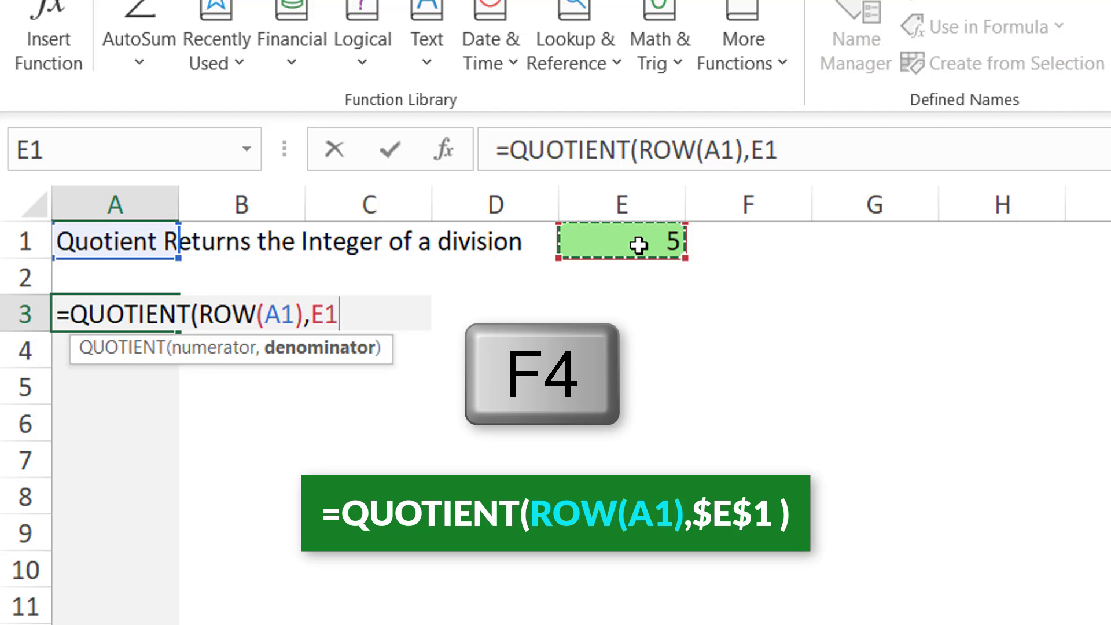
pyautogui.press('F4')
pyautogui.write(')')
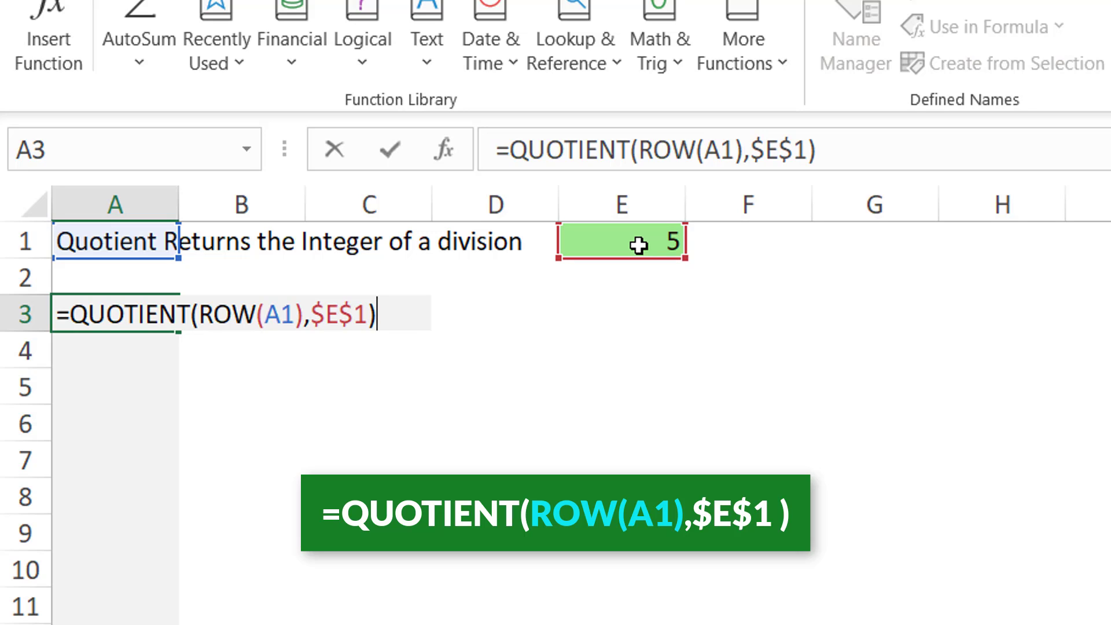
pyautogui.press('Return')
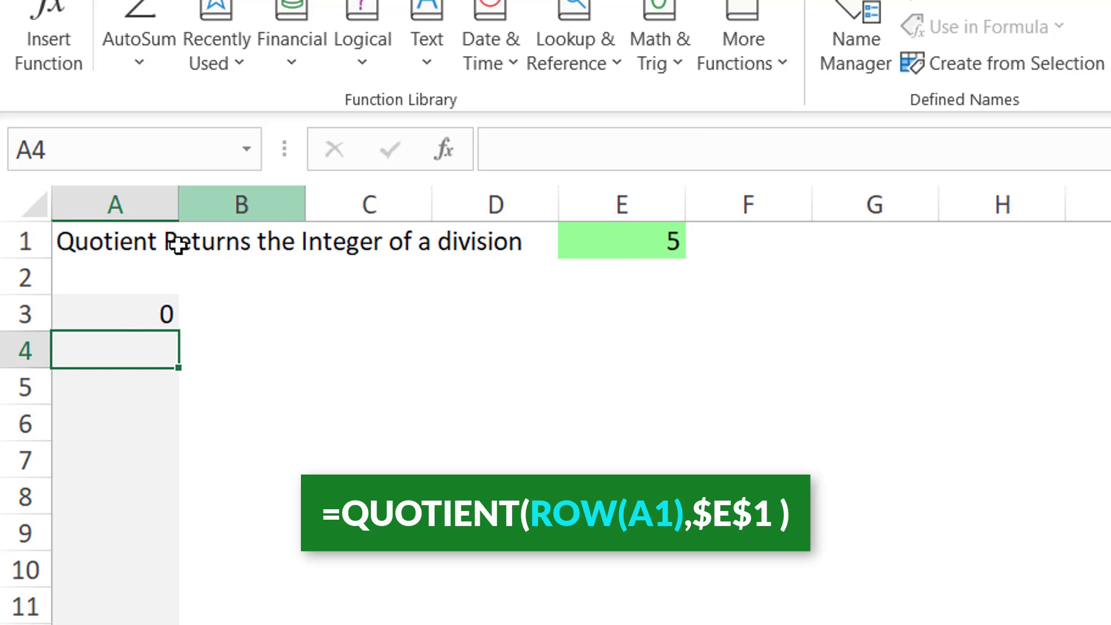
# Step: Edit the formula in A3 to add +1 at the end
pyautogui.click(132, 312)
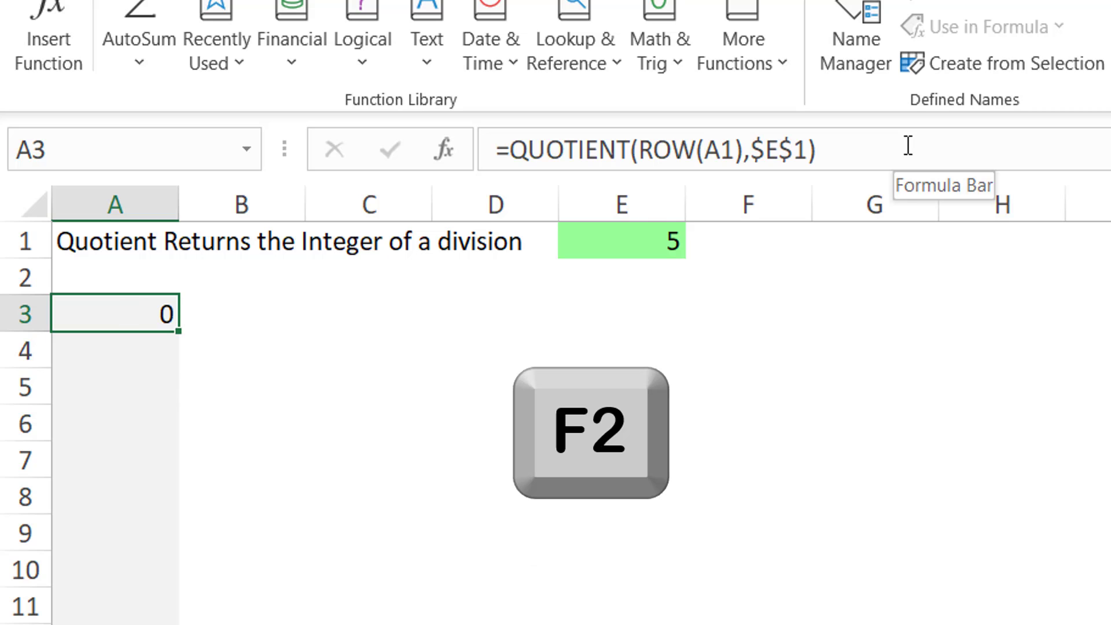
pyautogui.press('F2')
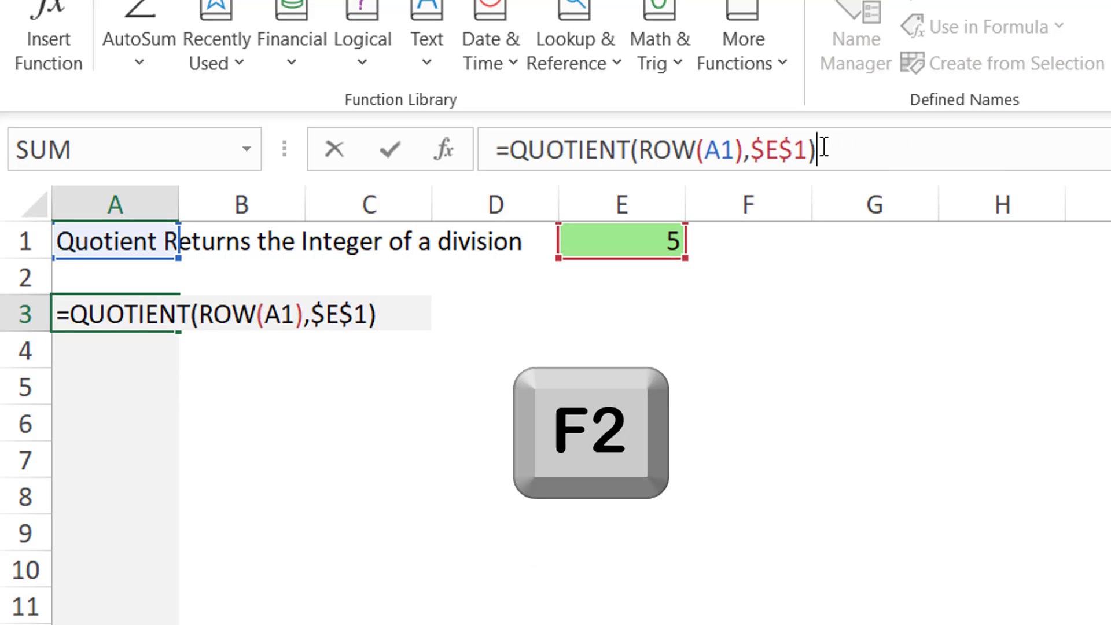
pyautogui.write('+1')
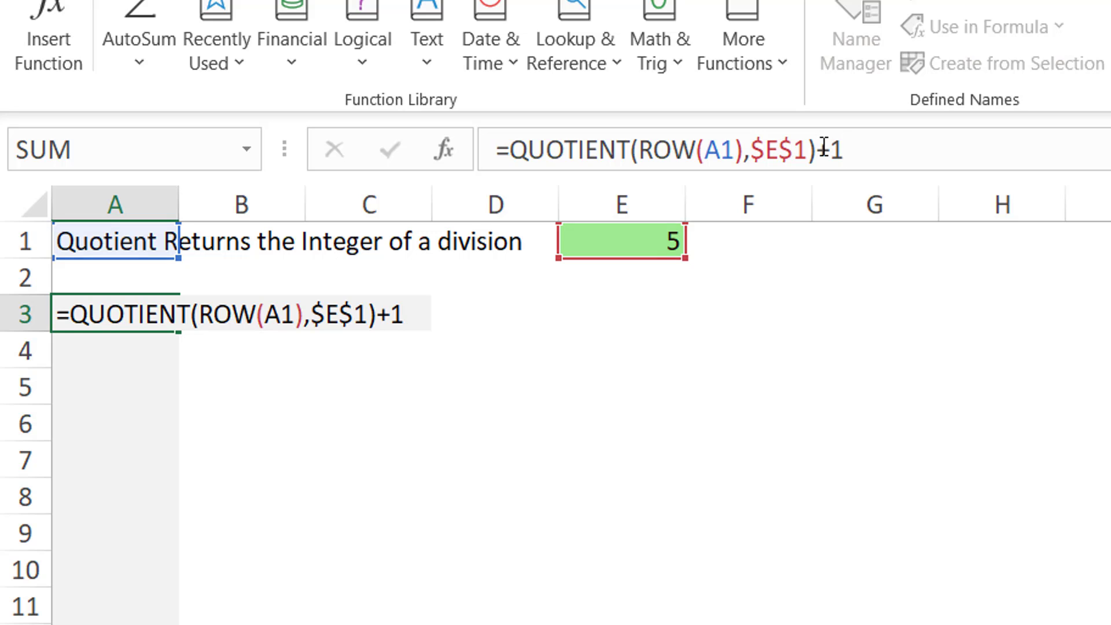
pyautogui.press('Return')
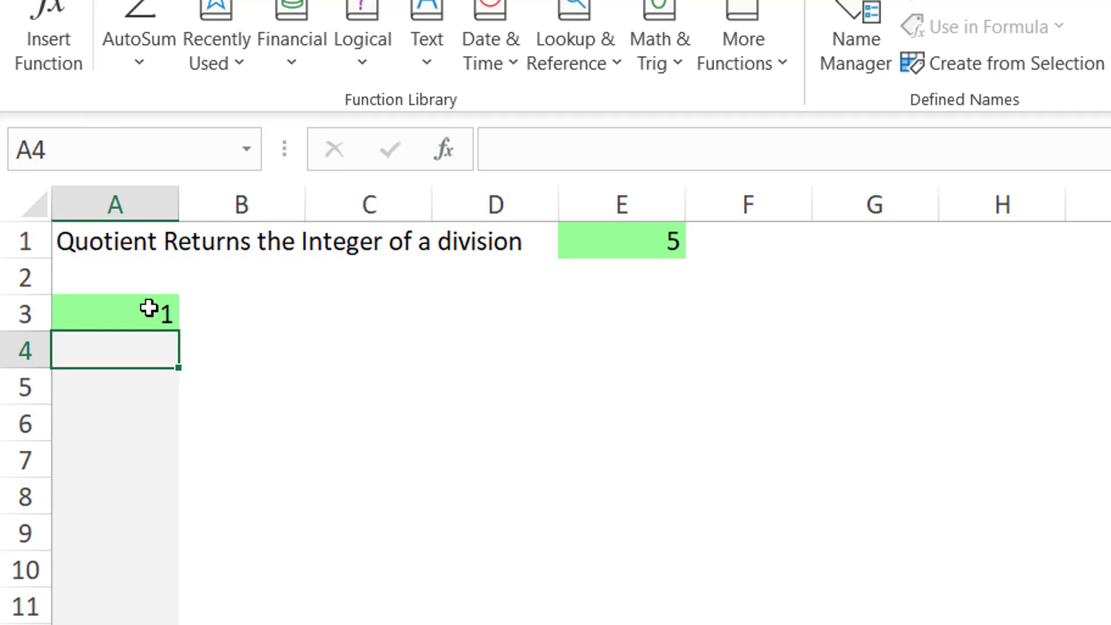
# Step: Fill the A3 formula down through A22
pyautogui.click(158, 315)
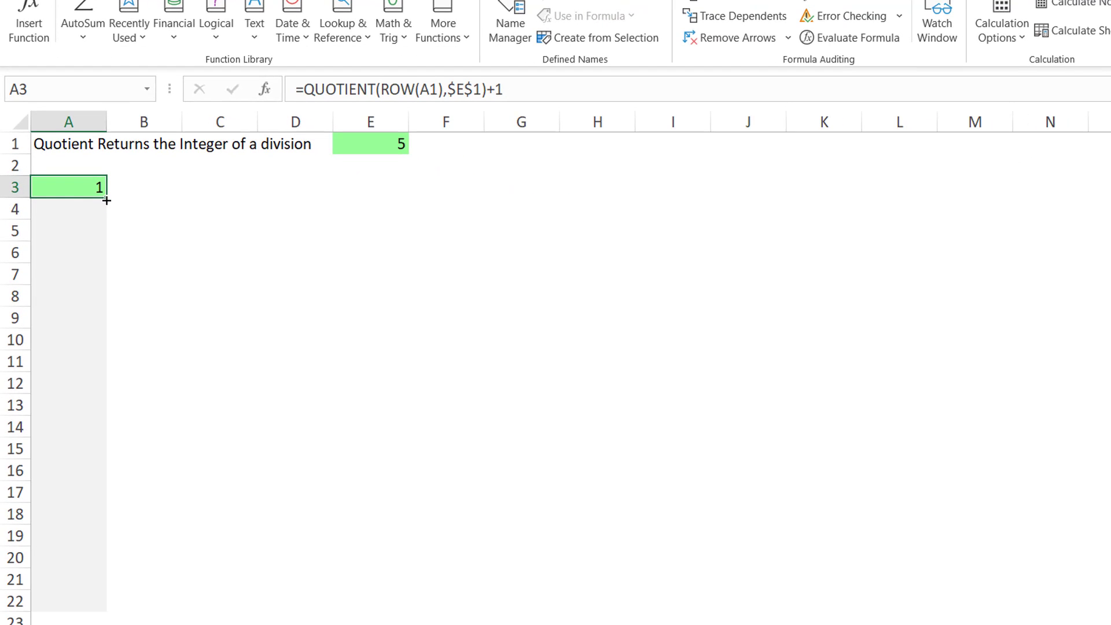
pyautogui.moveTo(105, 198); pyautogui.dragTo(75, 607)
pyautogui.moveTo(75, 610); pyautogui.dragTo(76, 611)
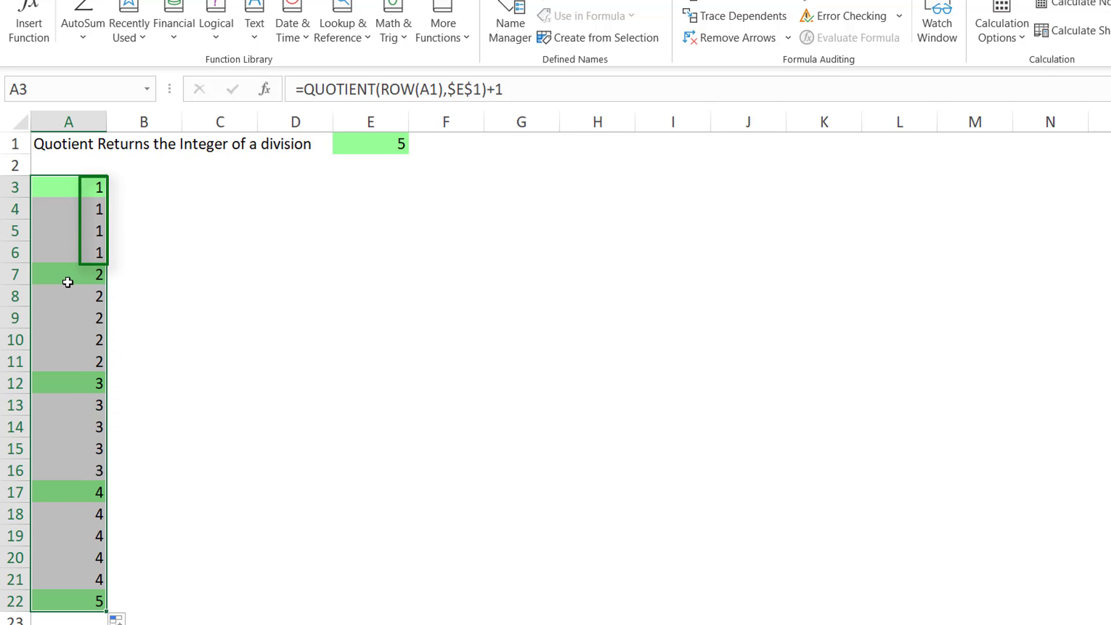
# Step: Change the formula in all selected cells to =QUOTIENT(ROW(A1)-1,$E$1)+1
pyautogui.press('F2')
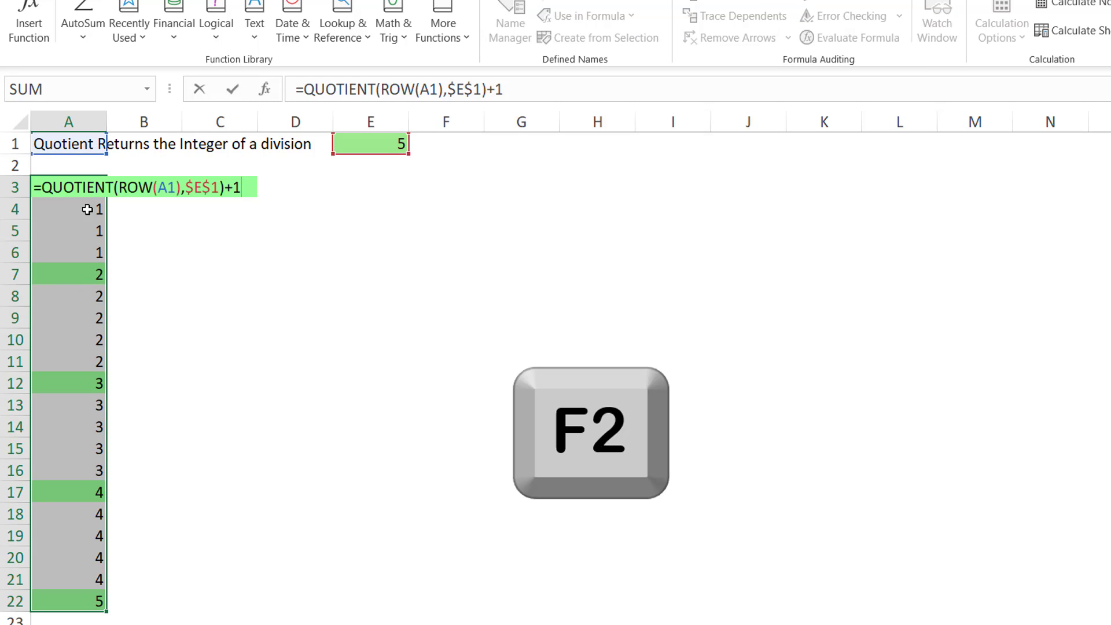
pyautogui.click(180, 188)
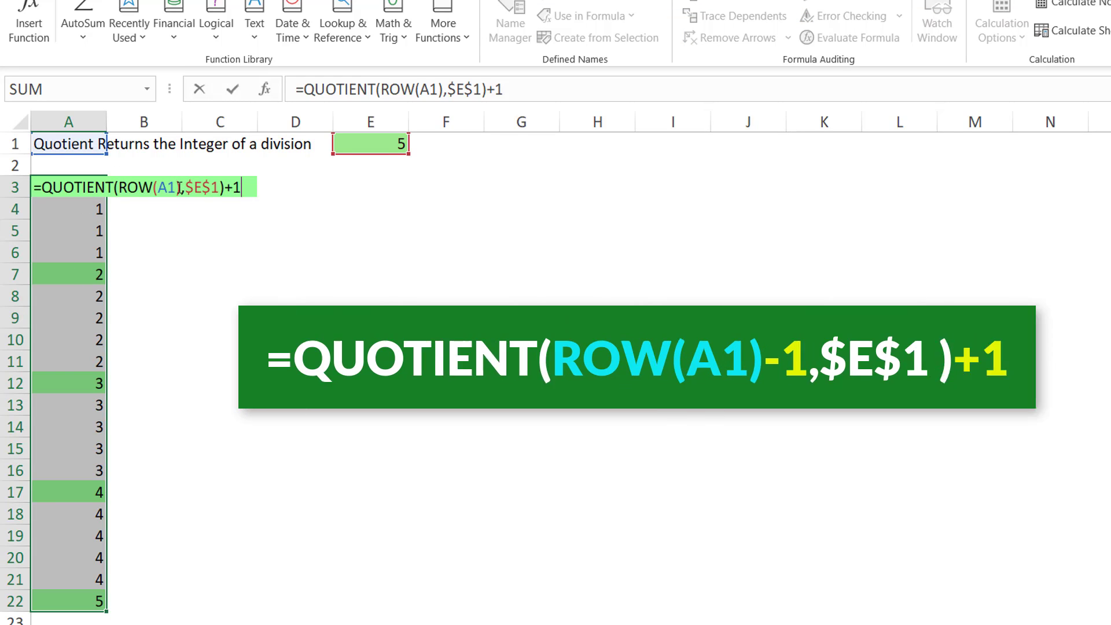
pyautogui.press('Right')
pyautogui.write('-1')
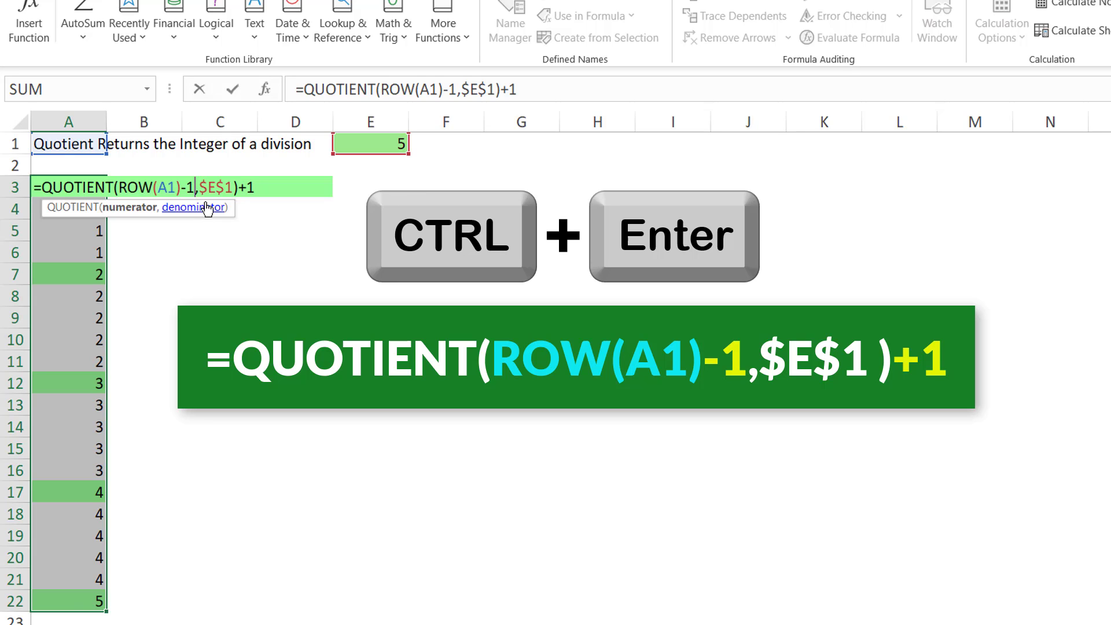
pyautogui.hotkey('ctrl', 'Return')
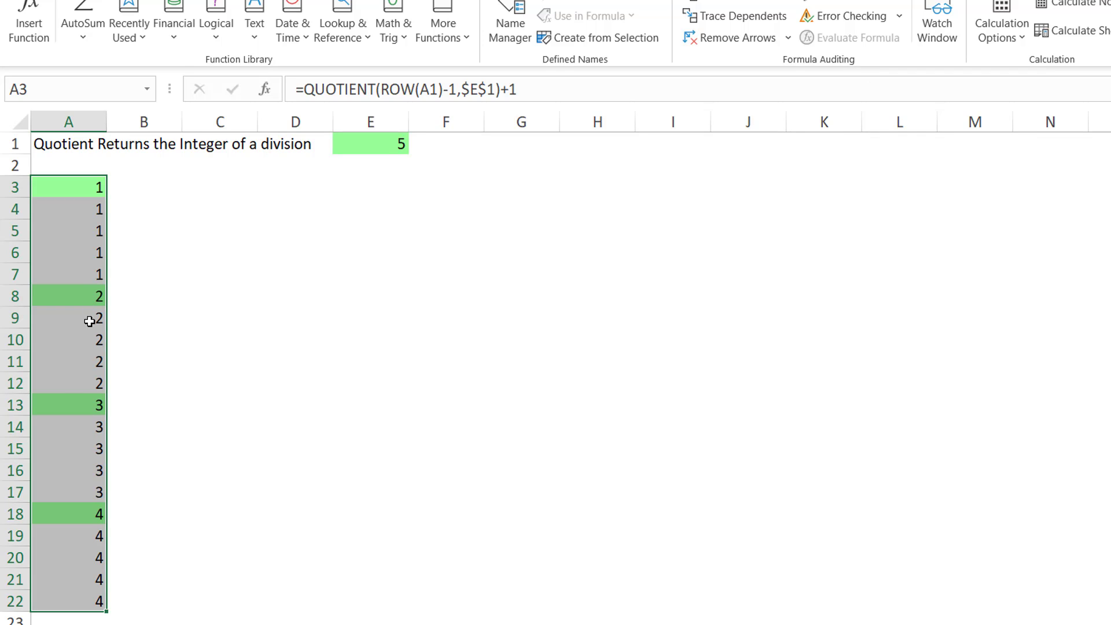
# Step: Set the divisor in E1 to 3
pyautogui.click(360, 146)
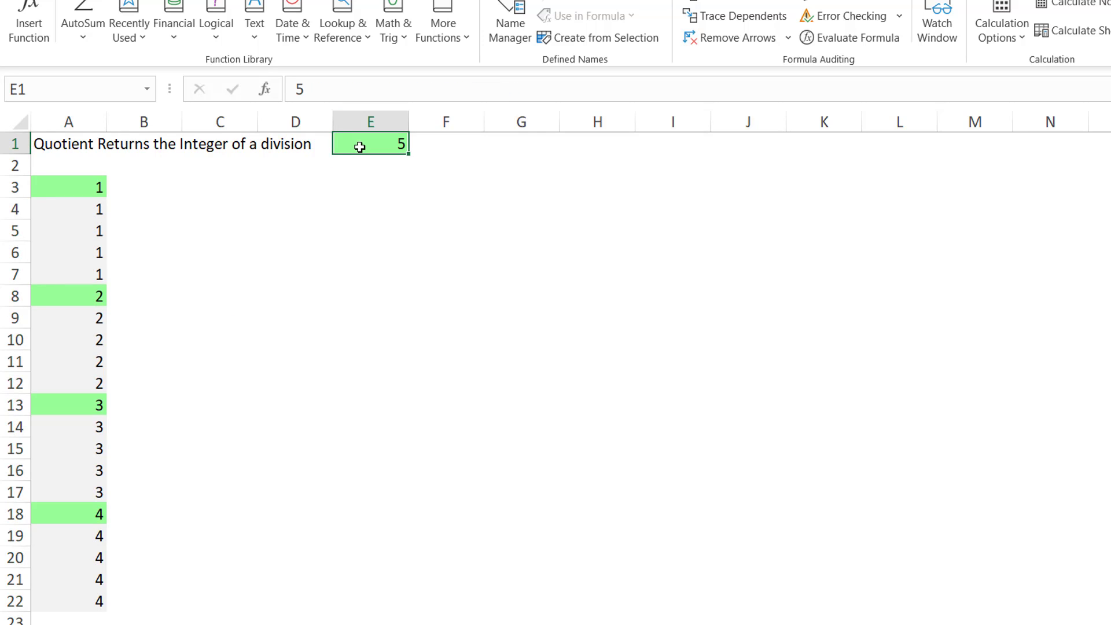
pyautogui.write('3')
pyautogui.press('Return')
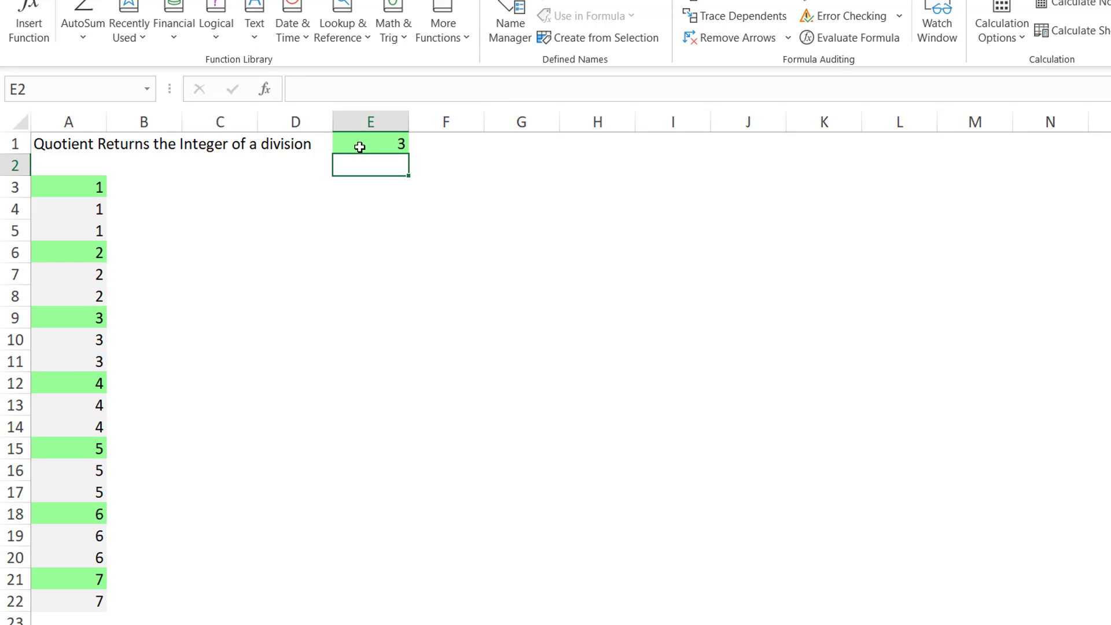
# Step: Step through the evaluation of the QUOTIENT formula in A5 with Evaluate Formula
pyautogui.click(86, 231)
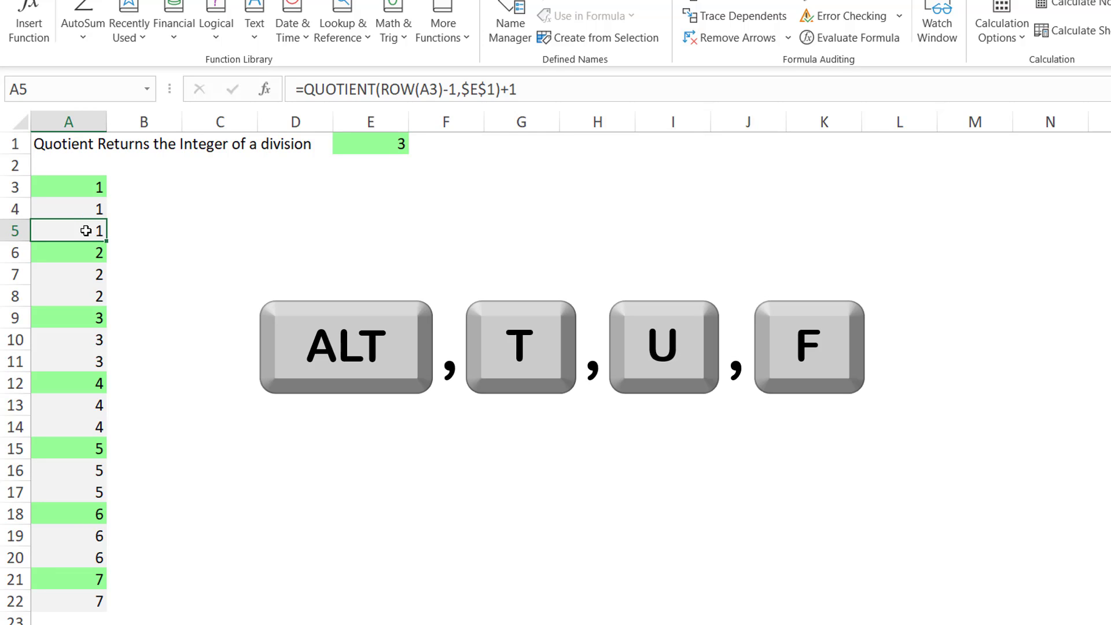
pyautogui.hotkey('alt', 't')
pyautogui.press('u')
pyautogui.press('f')
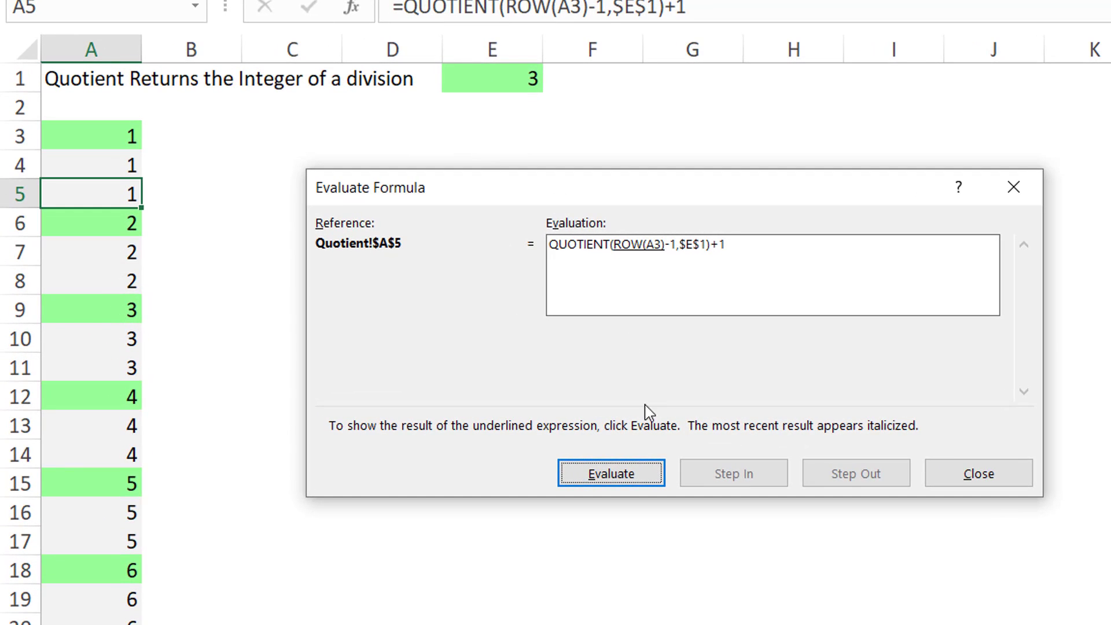
pyautogui.click(616, 478)
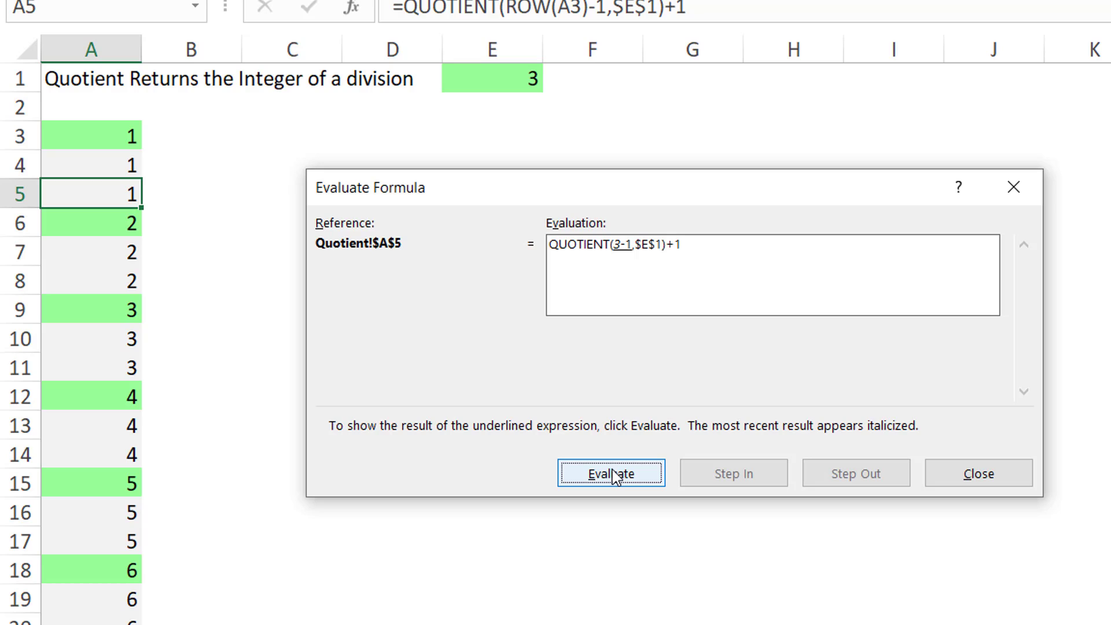
pyautogui.click(615, 478)
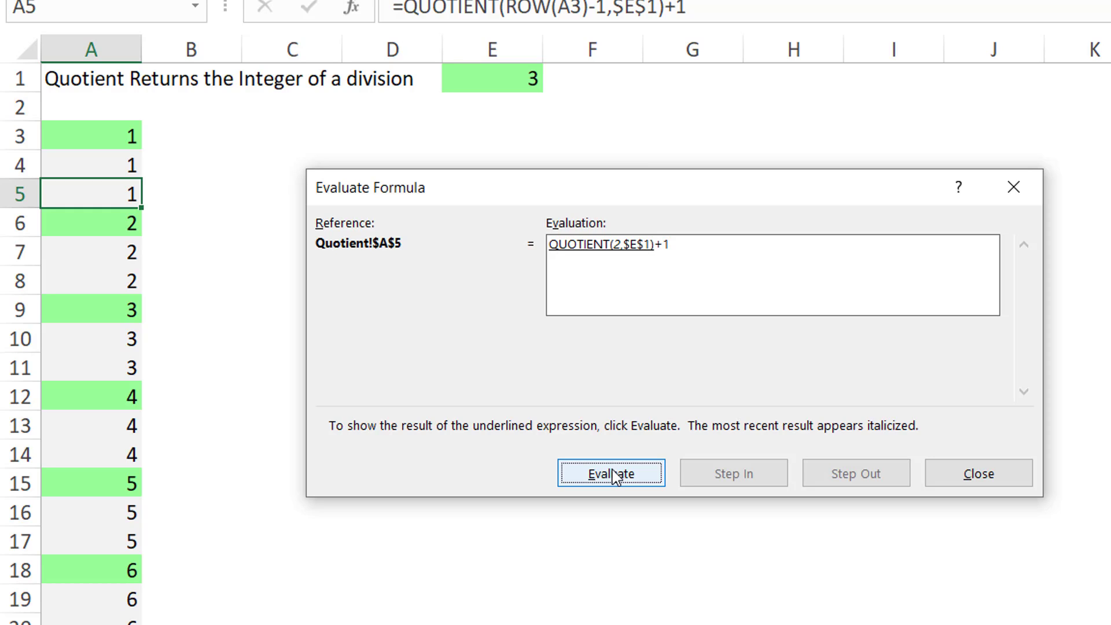
pyautogui.click(615, 477)
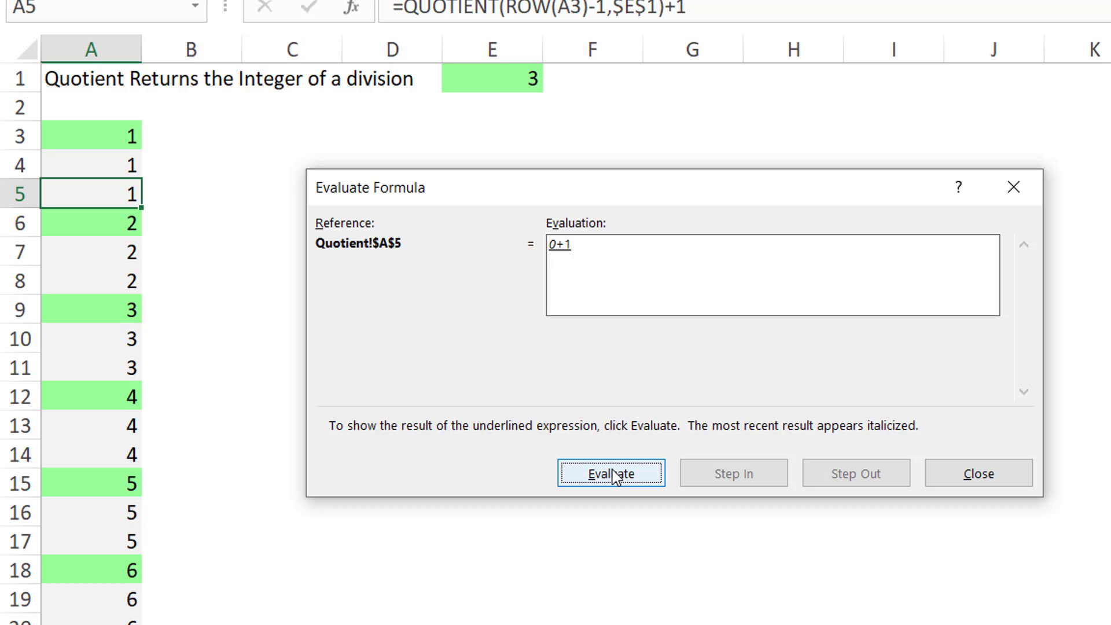
pyautogui.click(614, 477)
pyautogui.click(998, 473)
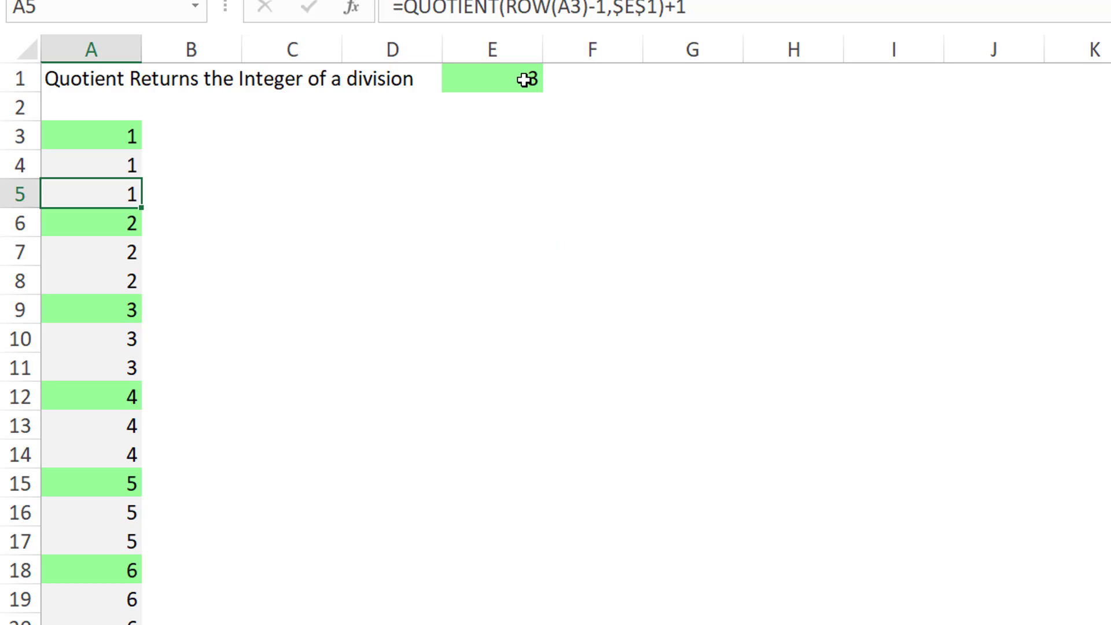
# Step: Set the divisor in E1 to 5
pyautogui.click(525, 79)
pyautogui.write('5')
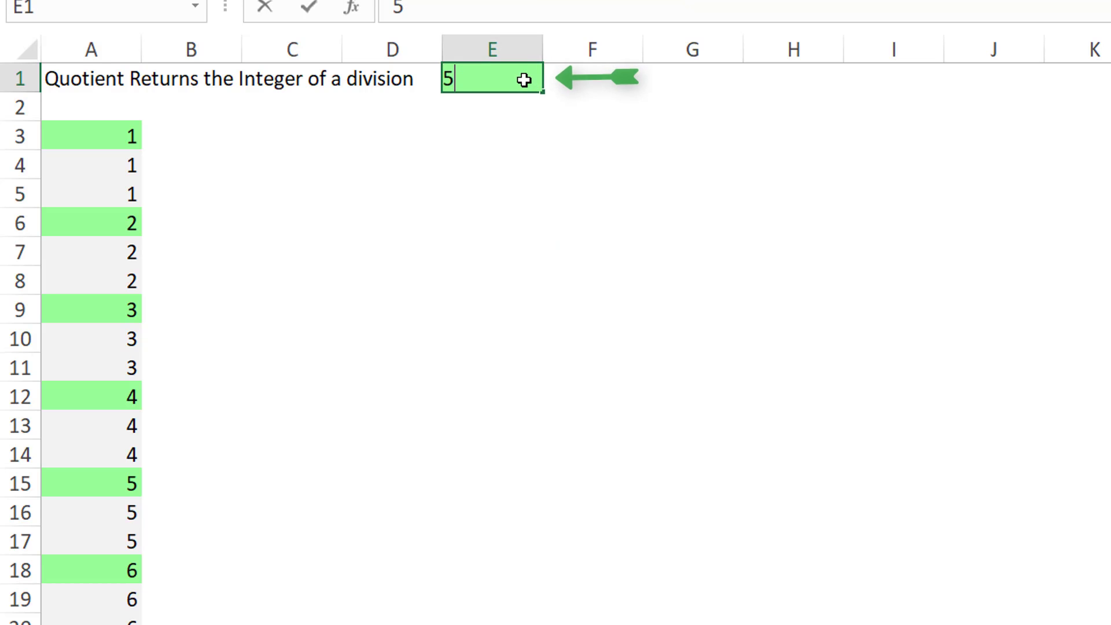
pyautogui.press('Return')
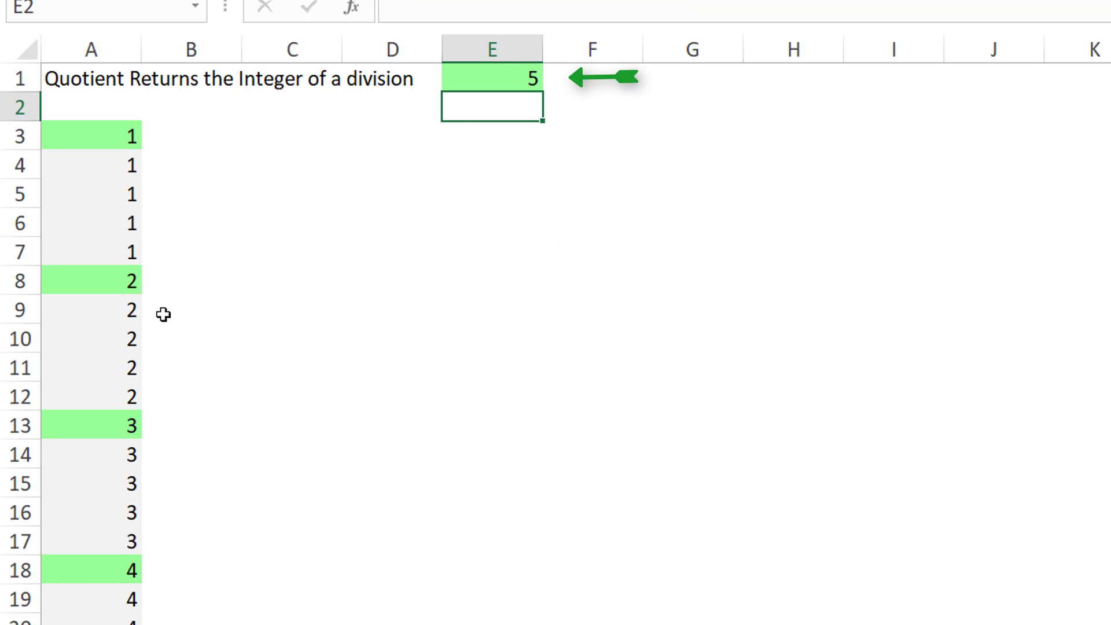
# Step: Step through the evaluation of the QUOTIENT formula in A10 with Evaluate Formula
pyautogui.click(132, 340)
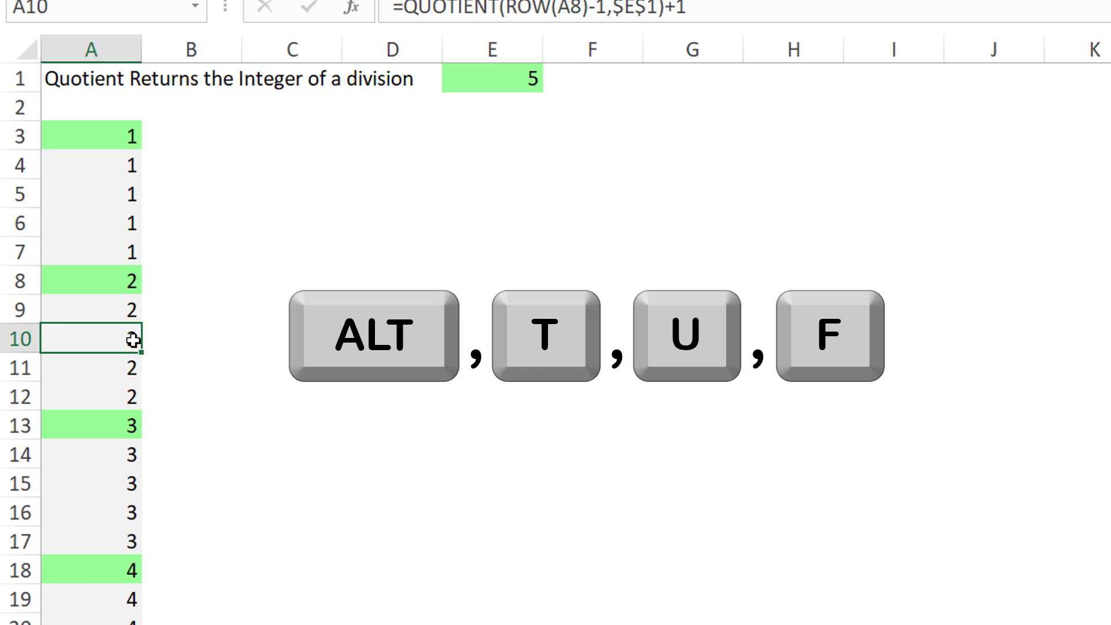
pyautogui.hotkey('alt', 't')
pyautogui.press('u')
pyautogui.press('f')
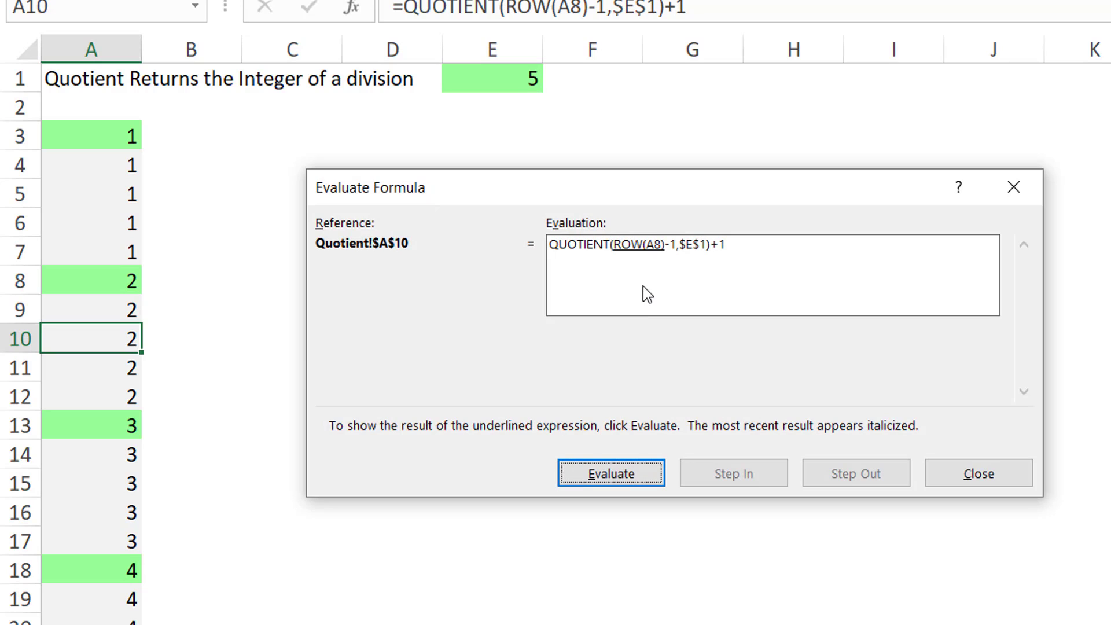
pyautogui.click(627, 480)
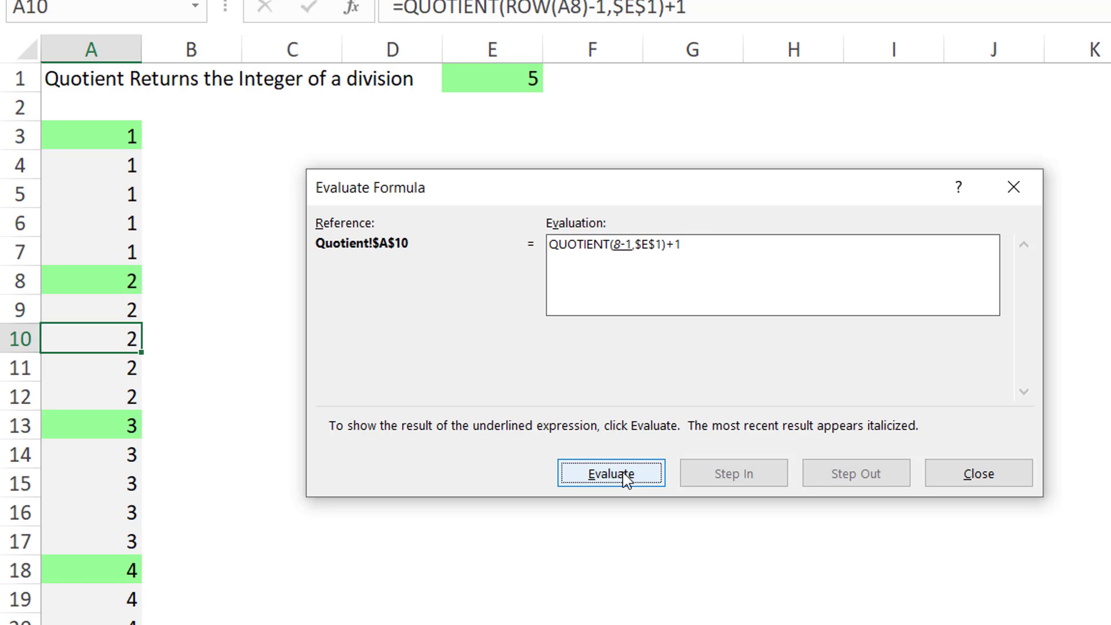
pyautogui.click(627, 480)
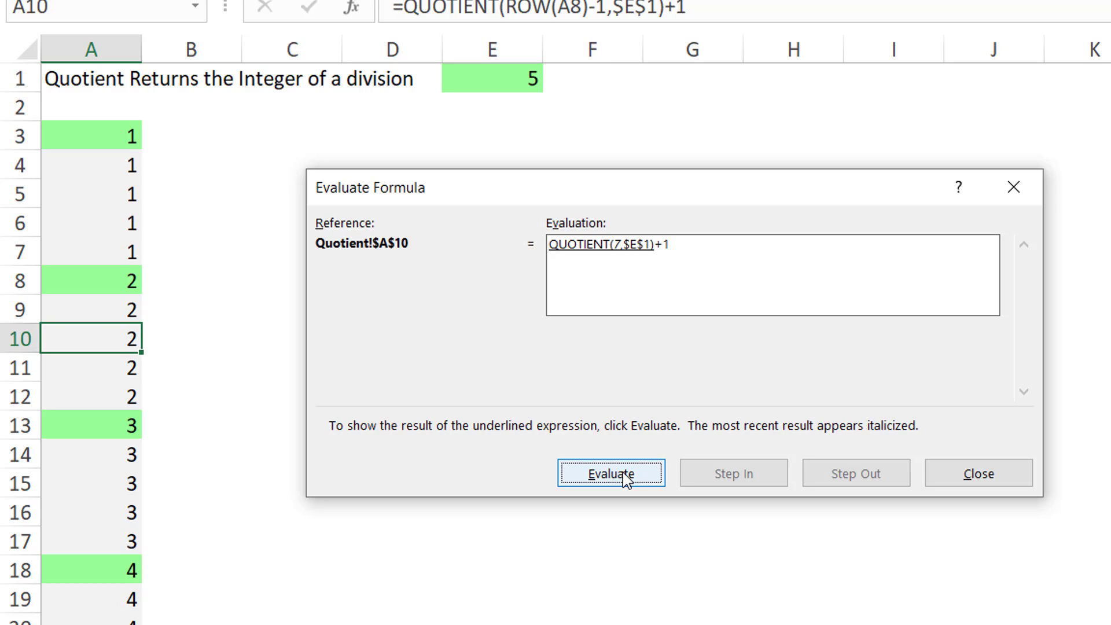
pyautogui.click(626, 479)
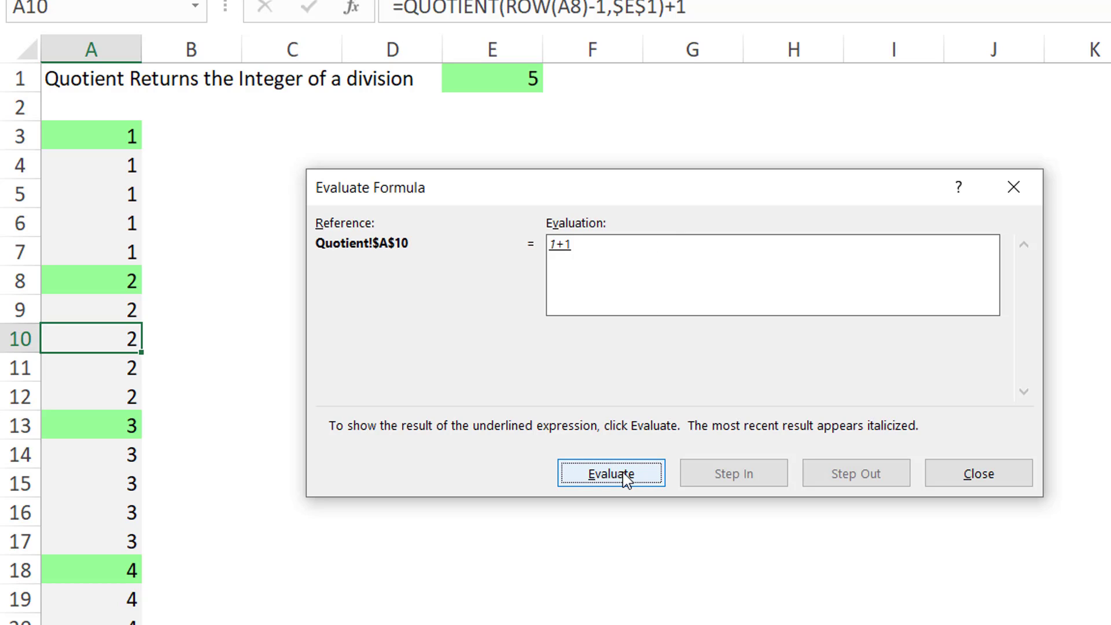
pyautogui.click(626, 480)
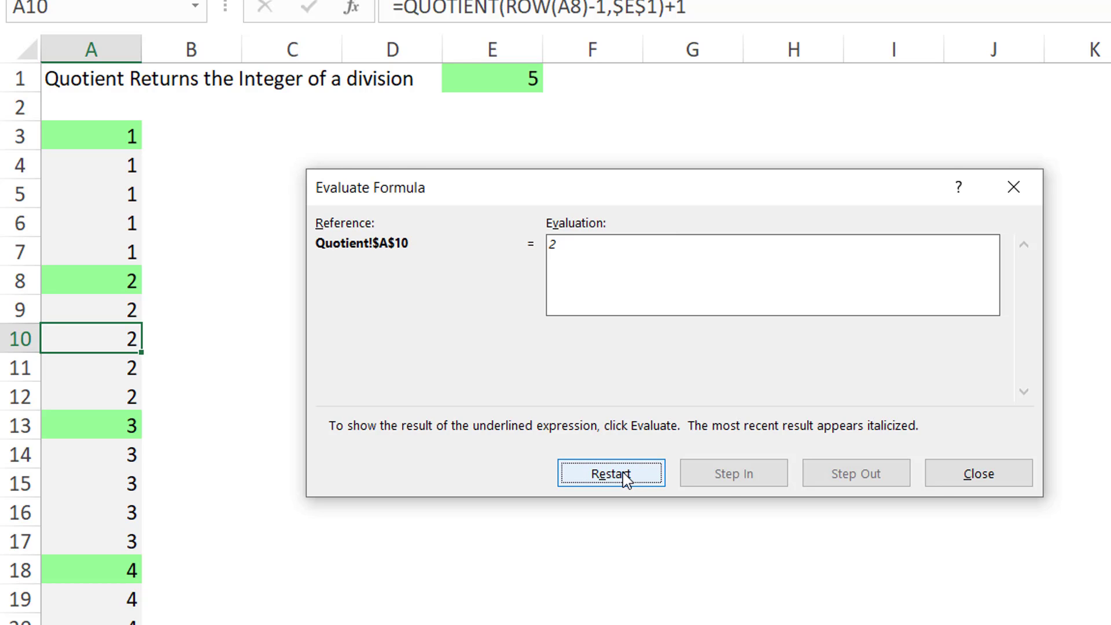
pyautogui.click(952, 474)
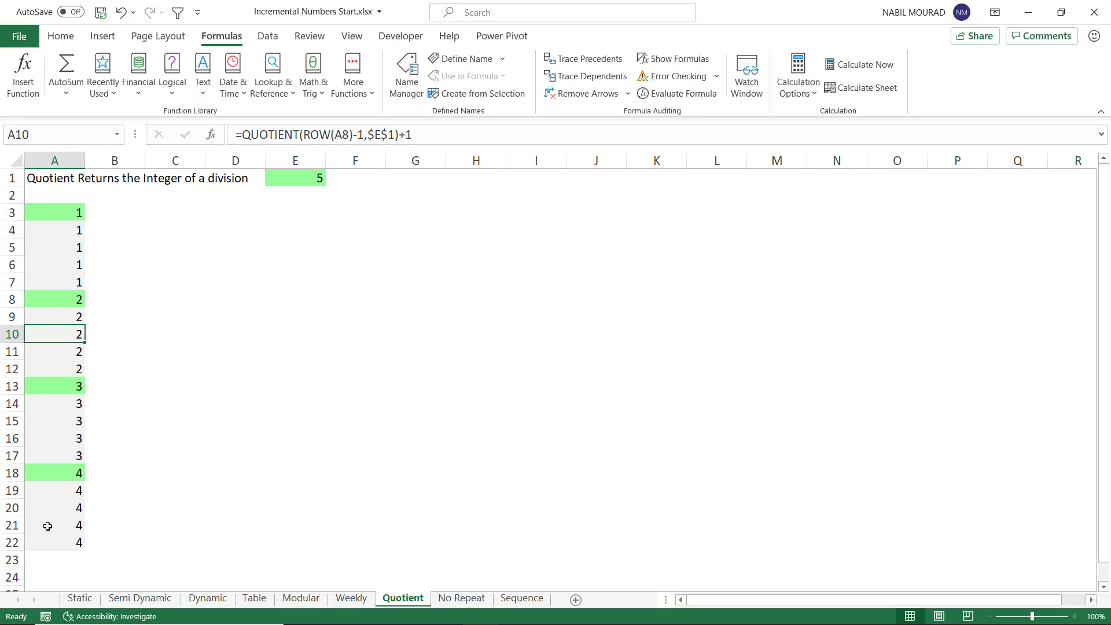
# Step: On the No Repeat sheet, enter =QUOTIENT(ROW(A1)-1,$E$1) in A3 with an absolute reference to E1
pyautogui.click(66, 212)
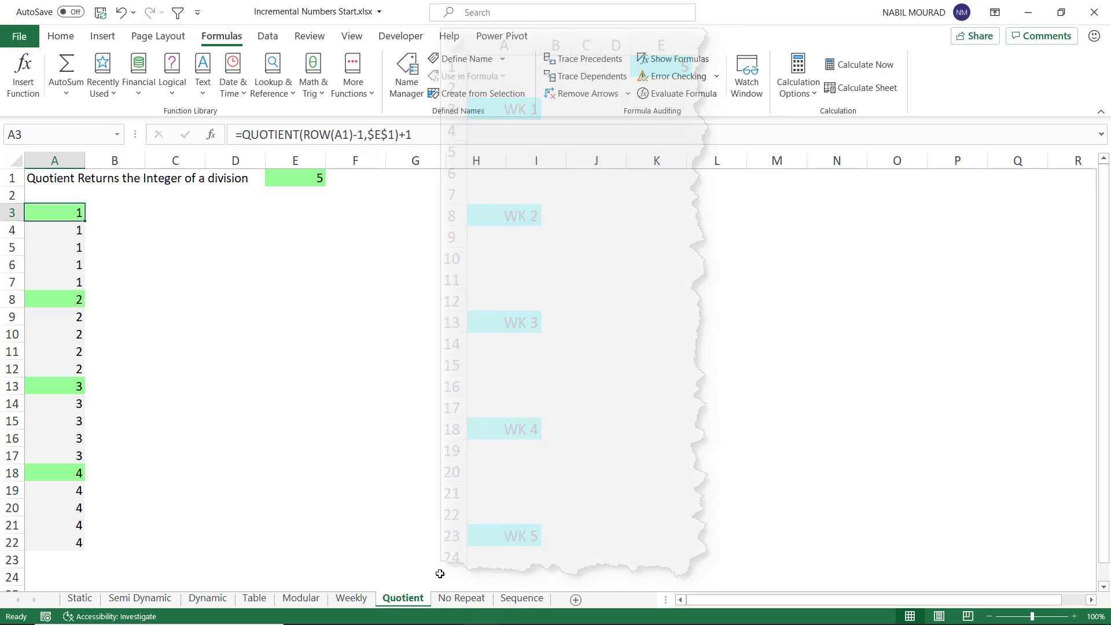
pyautogui.click(461, 599)
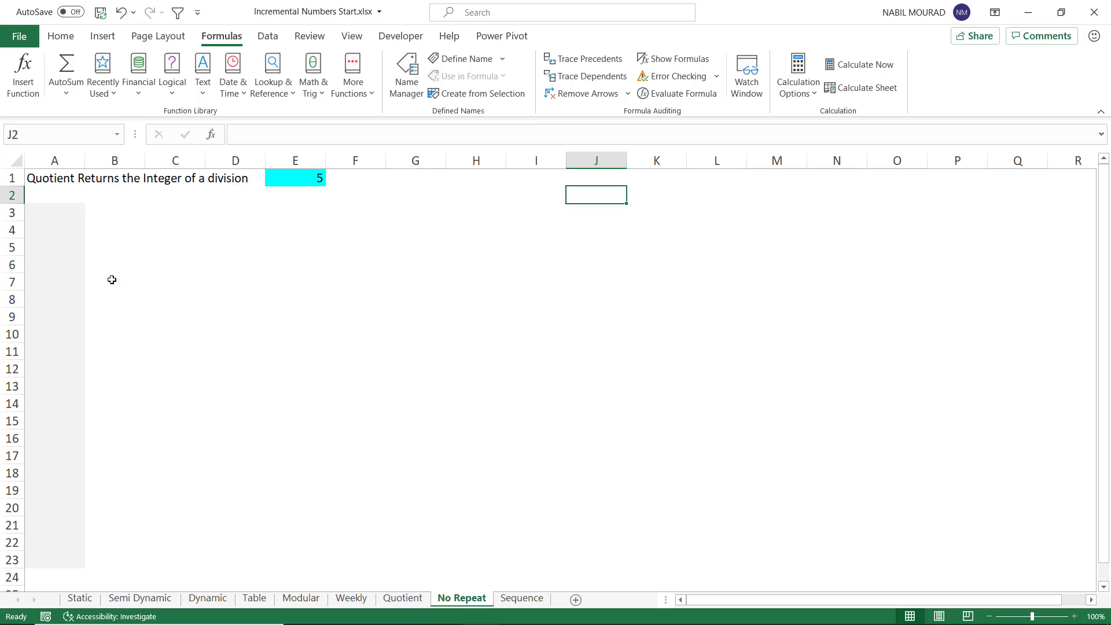
pyautogui.click(62, 212)
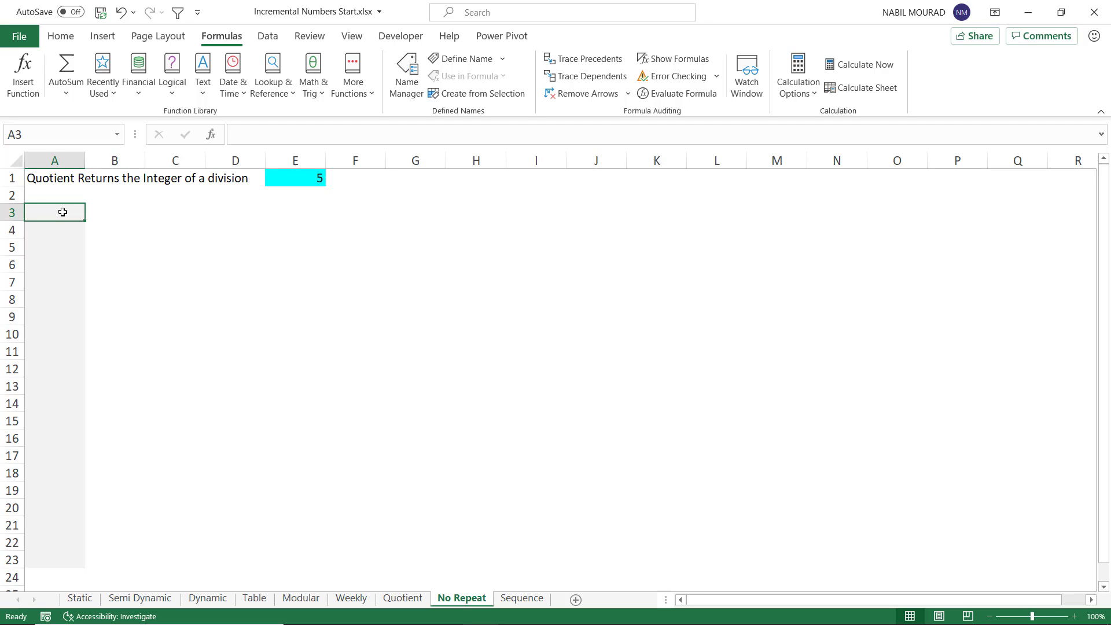
pyautogui.write('=QUOT')
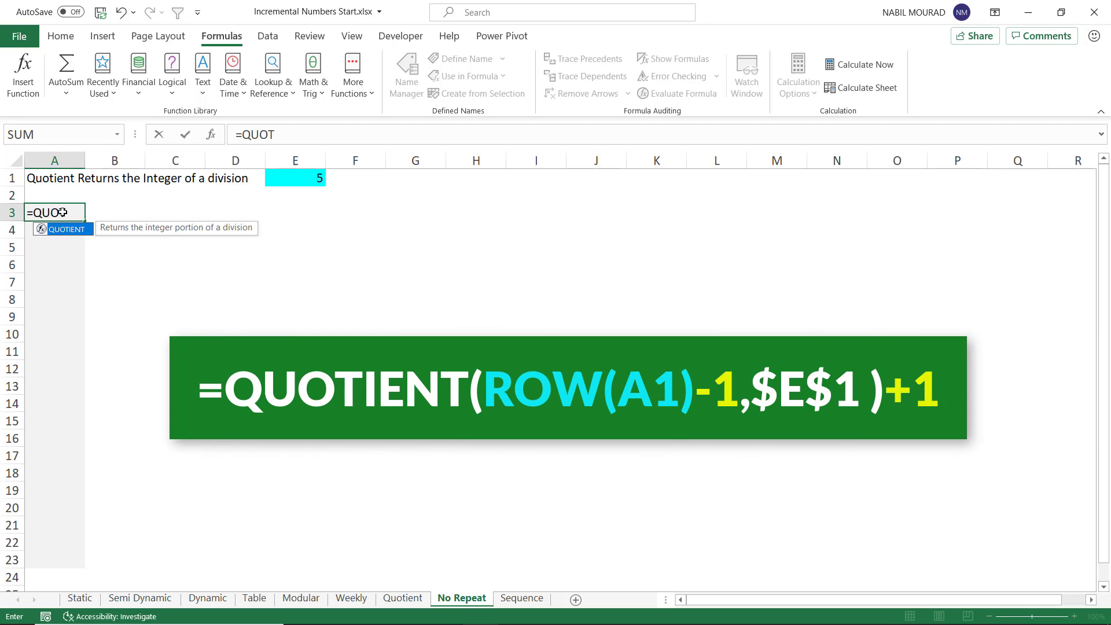
pyautogui.press('Tab')
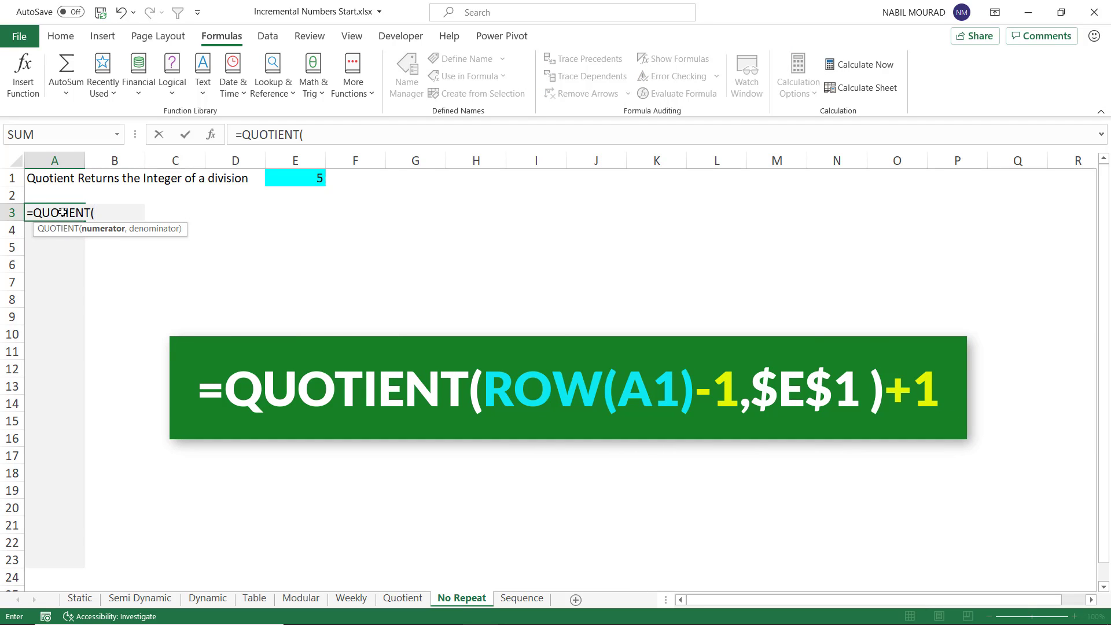
pyautogui.write('ROW')
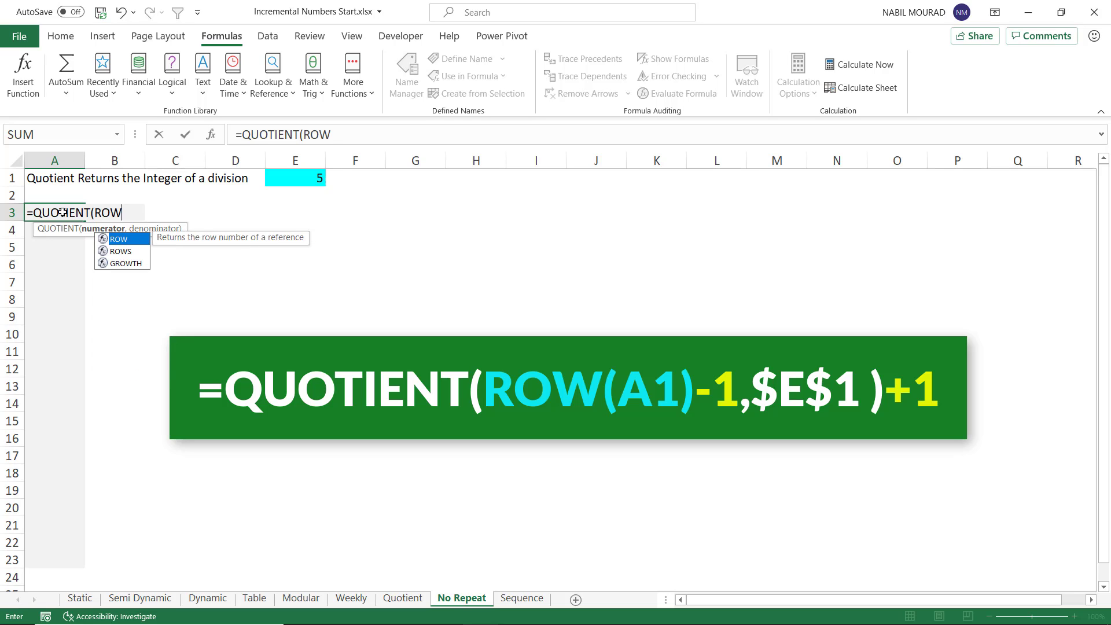
pyautogui.write('(a1)')
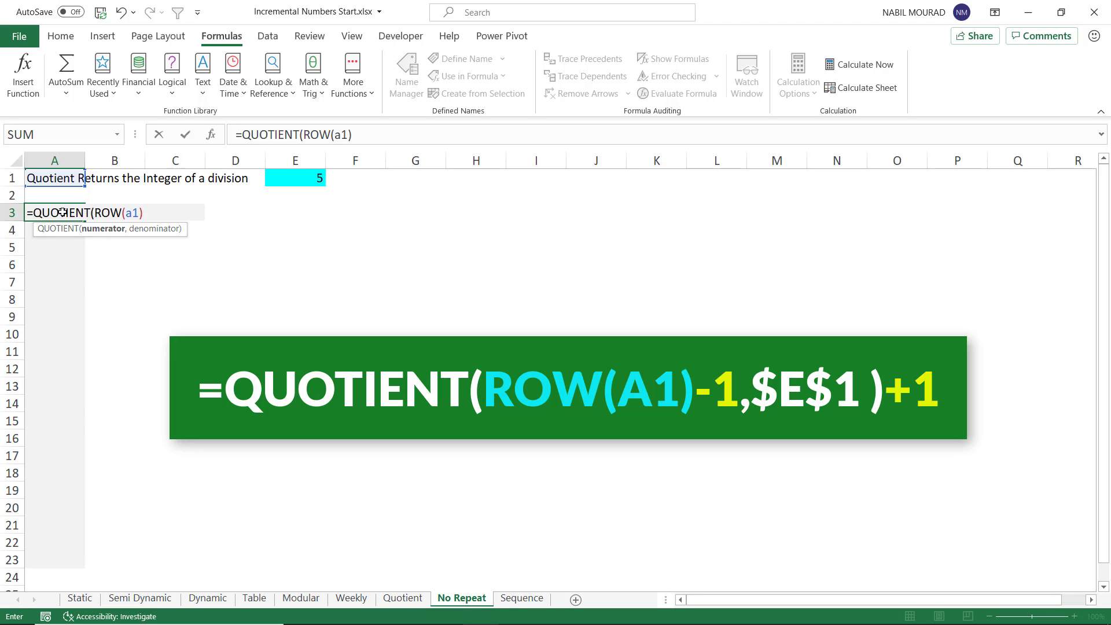
pyautogui.write('-1,')
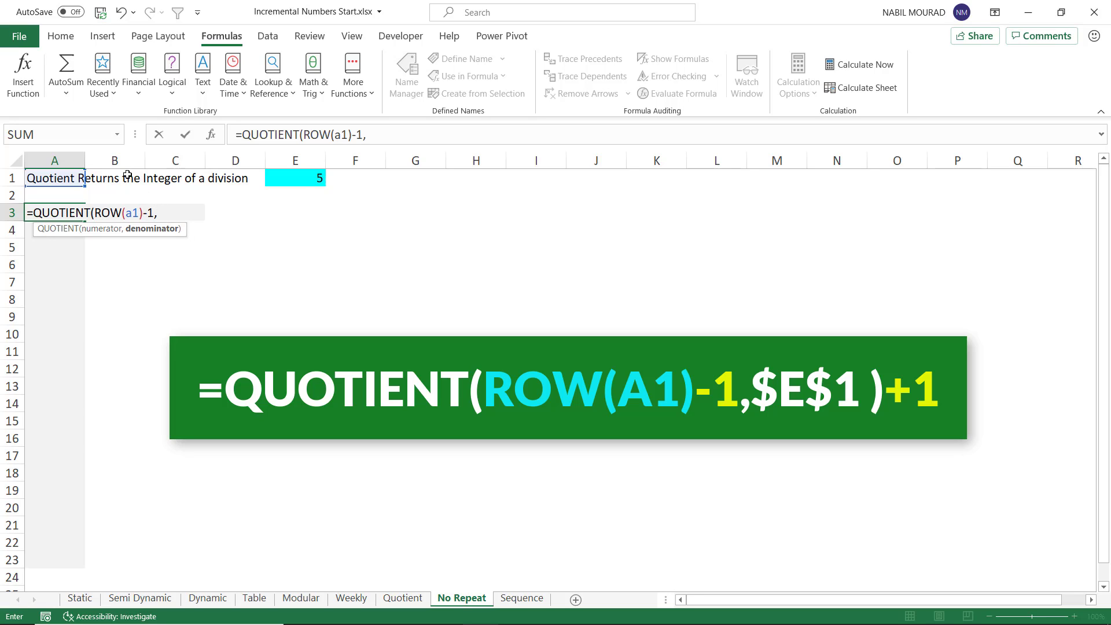
pyautogui.click(301, 181)
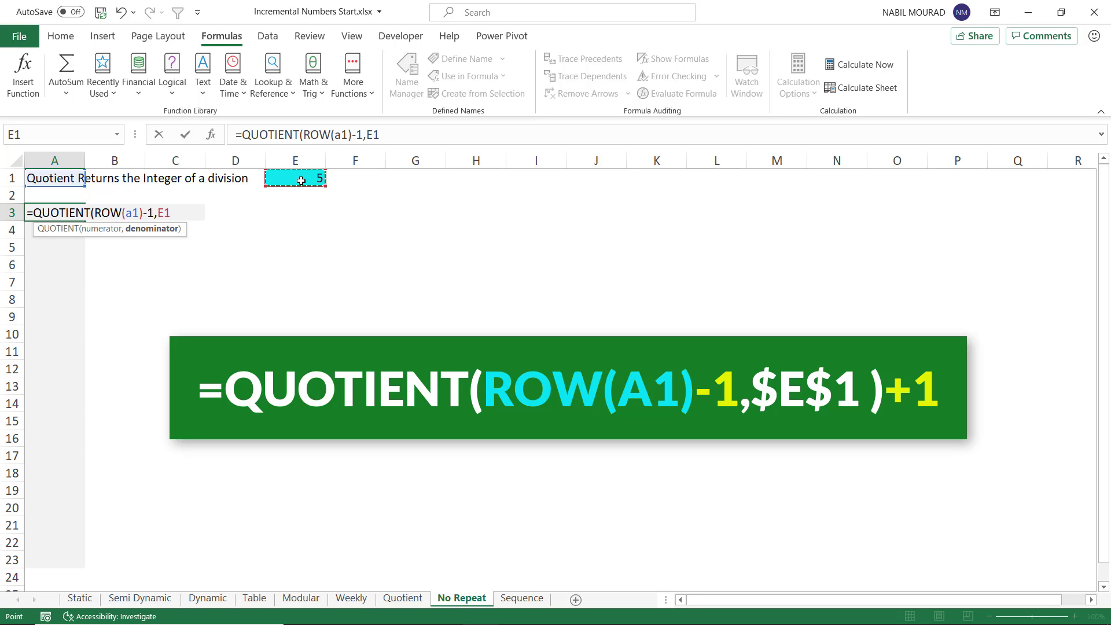
pyautogui.press('F4')
pyautogui.write(')')
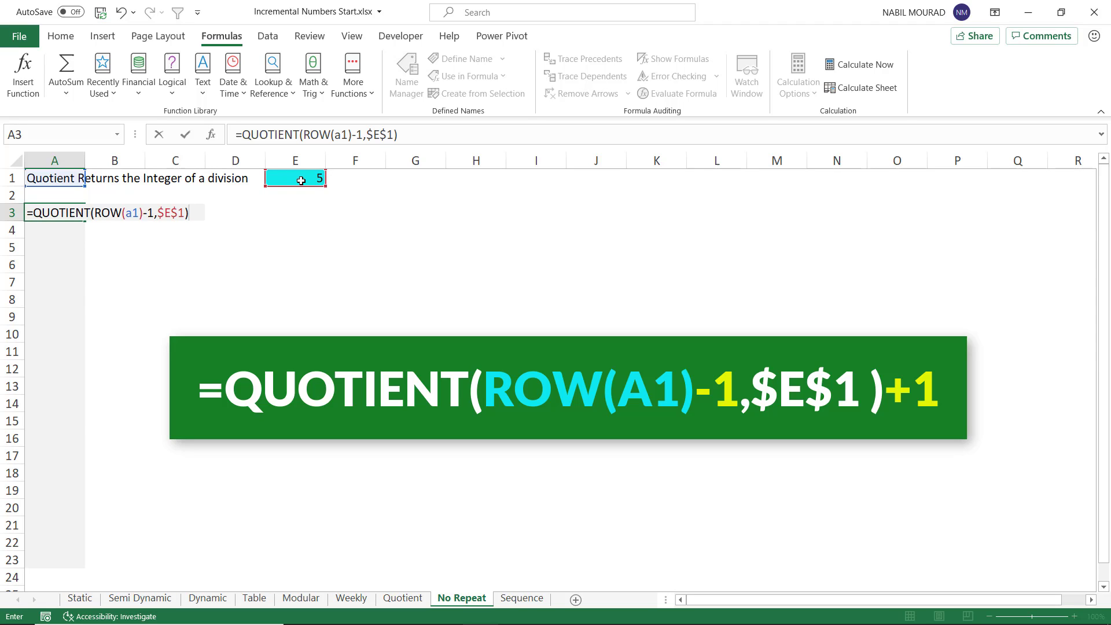
pyautogui.hotkey('ctrl', 'Return')
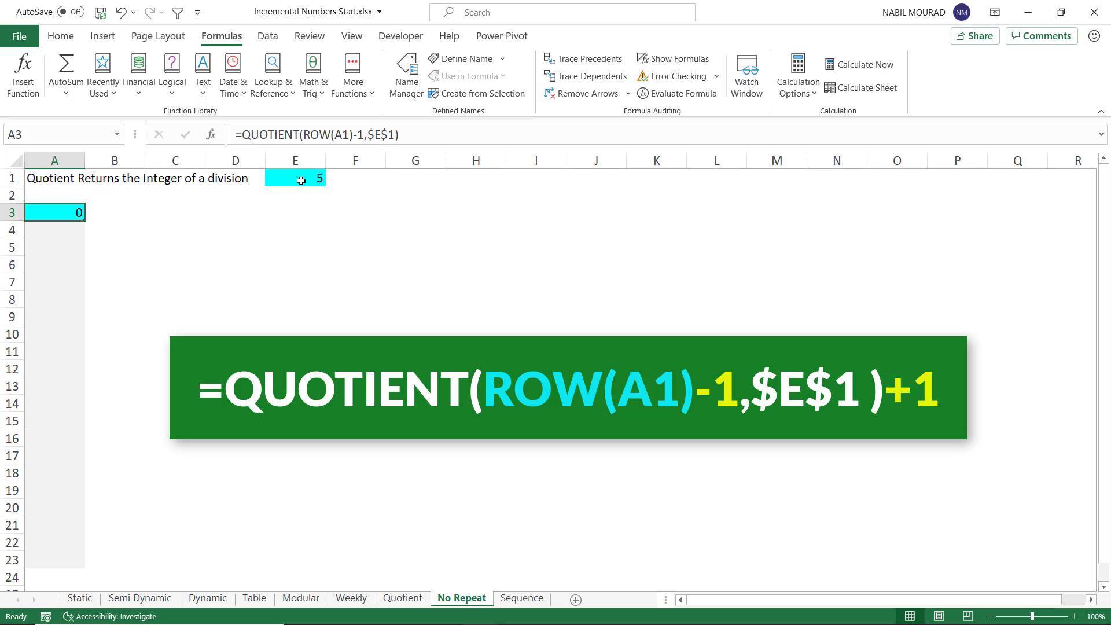
# Step: Edit the formula in A3 to add +1 at the end
pyautogui.press('F2')
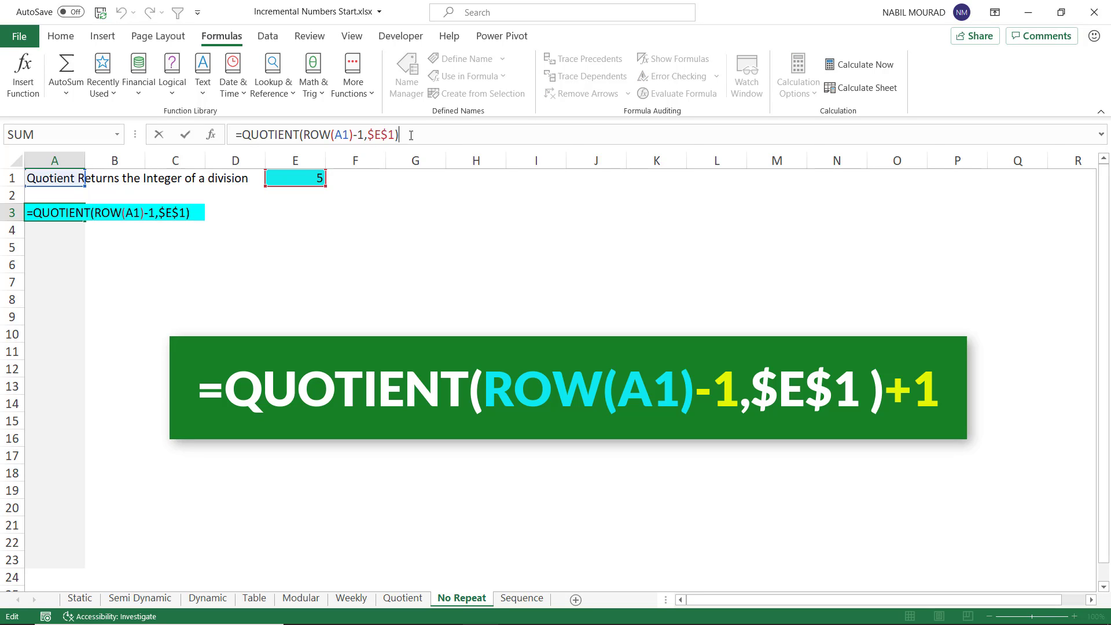
pyautogui.write('+1')
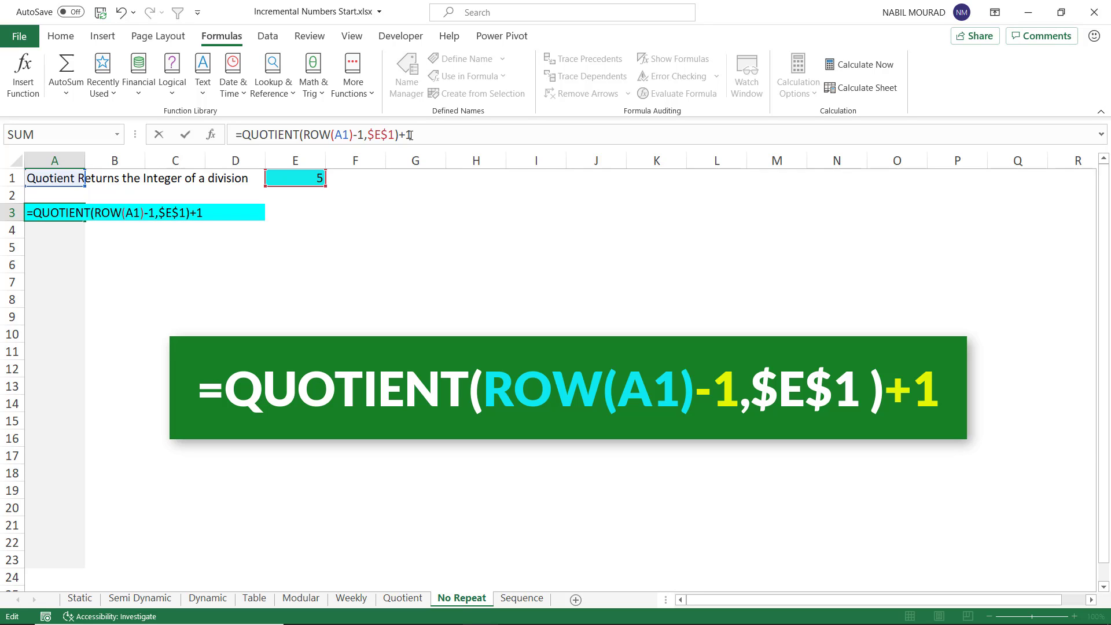
pyautogui.hotkey('ctrl', 'Return')
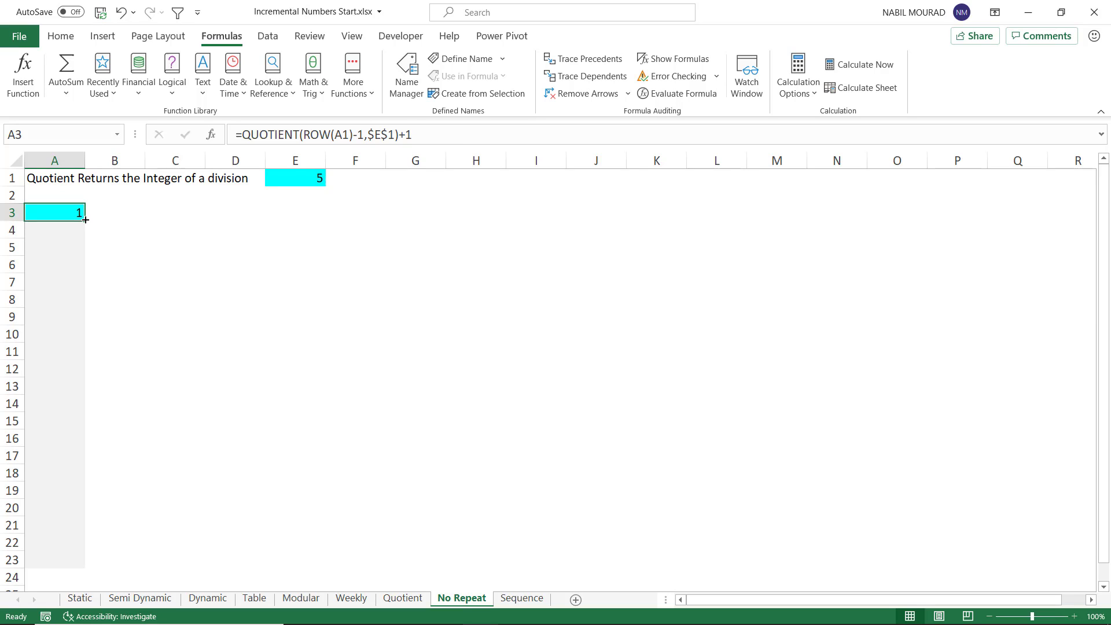
# Step: Fill the A3 formula down through A23
pyautogui.moveTo(86, 220); pyautogui.dragTo(85, 514)
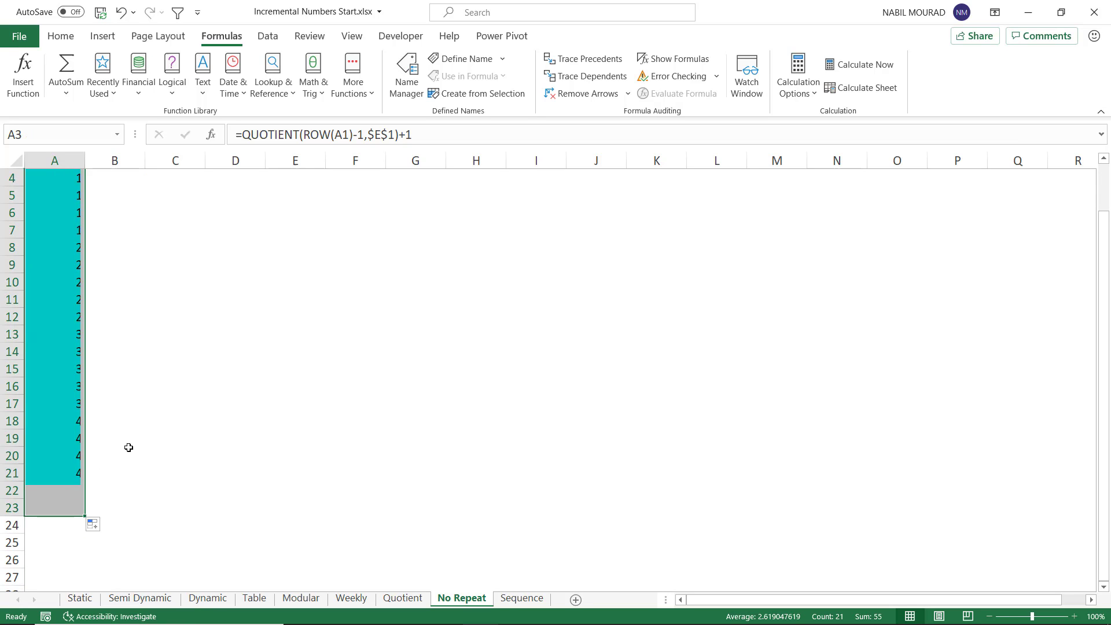
pyautogui.scroll(1, 128, 448)
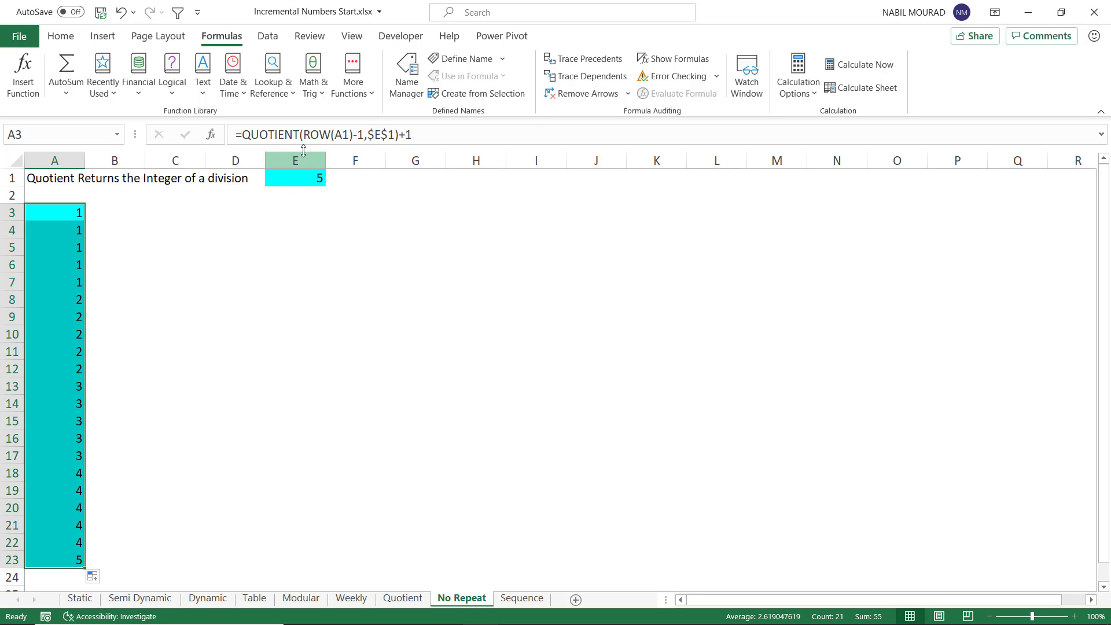
pyautogui.moveTo(307, 134); pyautogui.dragTo(400, 142)
pyautogui.hotkey('ctrl', 'c')
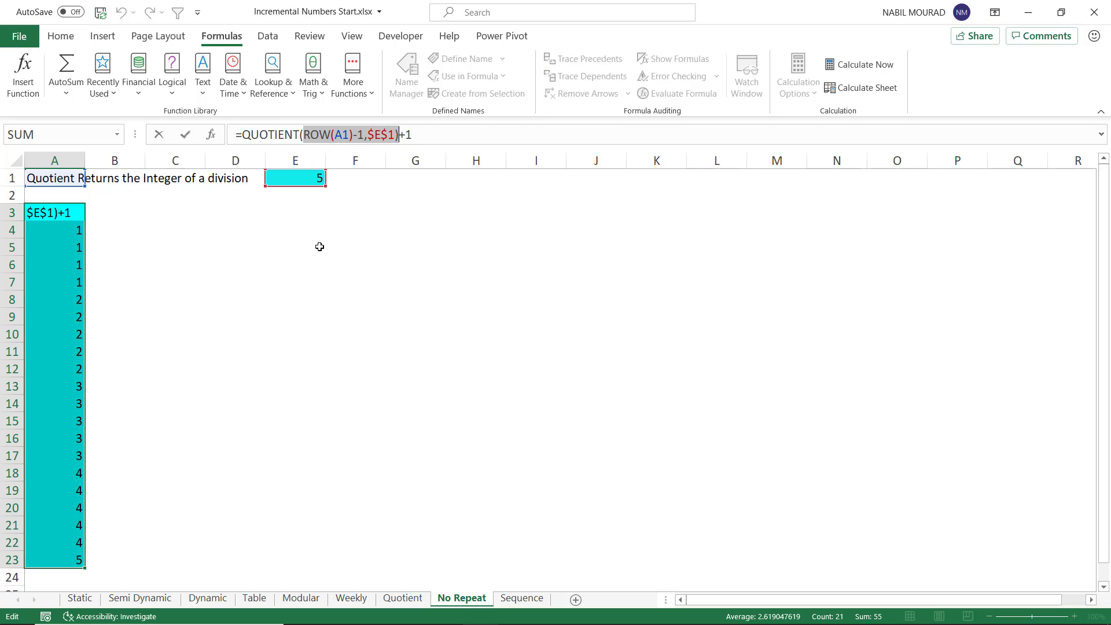
pyautogui.press('Escape')
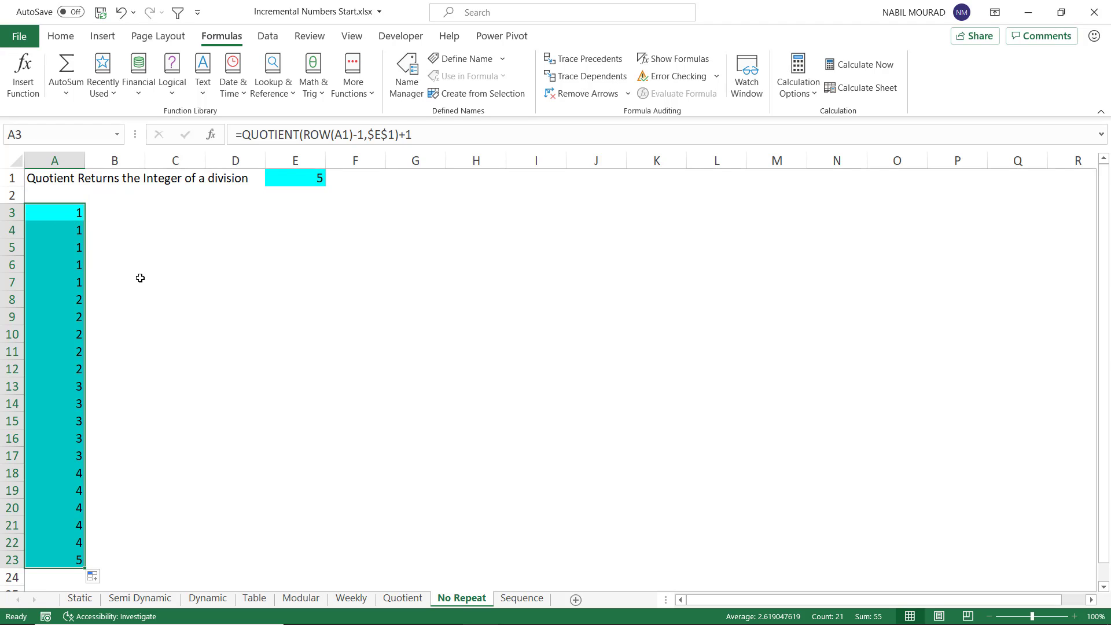
# Step: Edit the A3 formula to begin an IF whose condition is MOD(ROW(A1)-1,$E$1)=0, placed before the QUOTIENT part
pyautogui.press('F2')
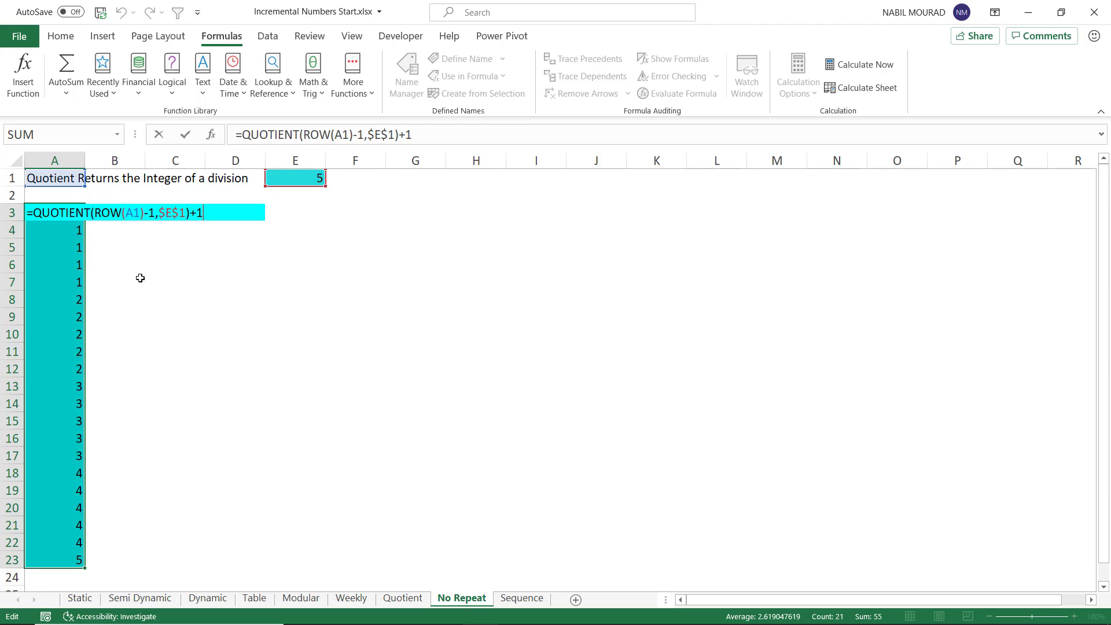
pyautogui.click(34, 213)
pyautogui.write('IF(')
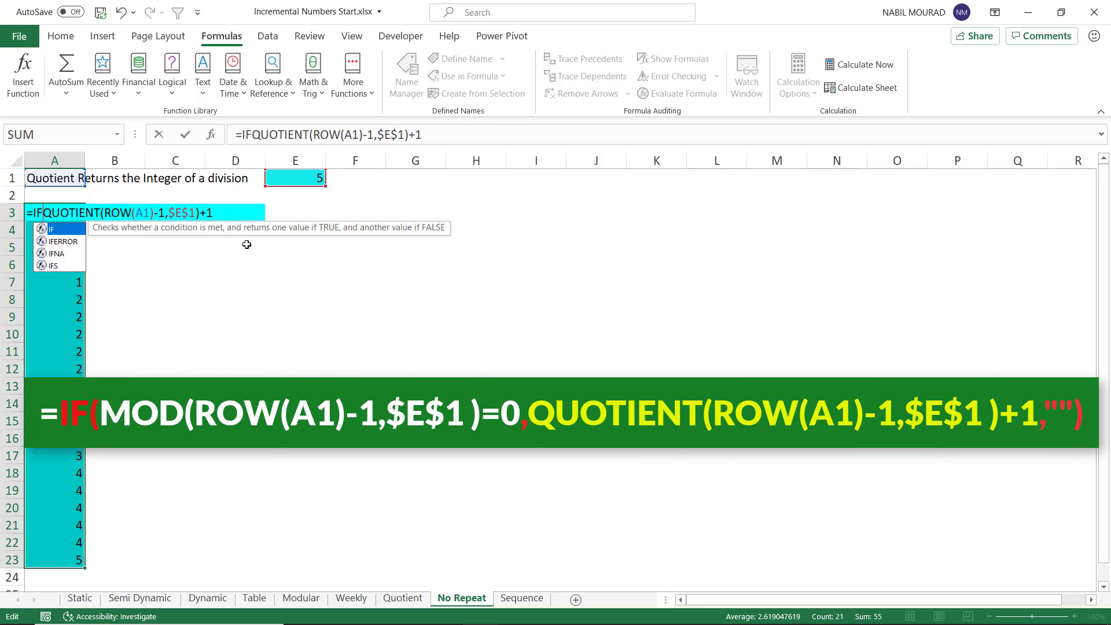
pyautogui.write('MOD(')
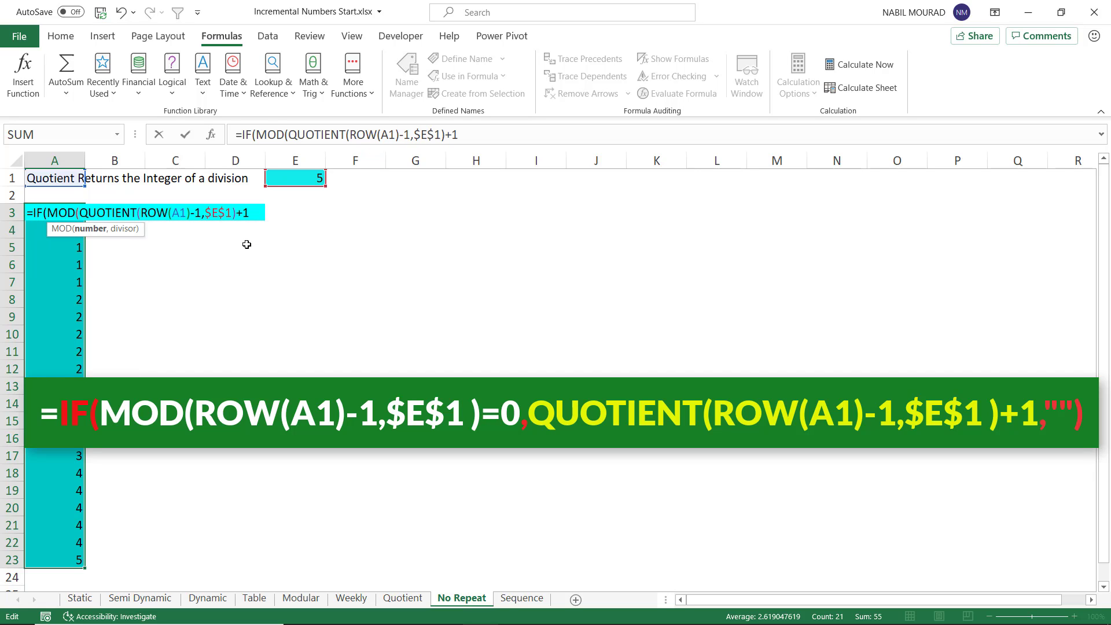
pyautogui.hotkey('ctrl', 'v')
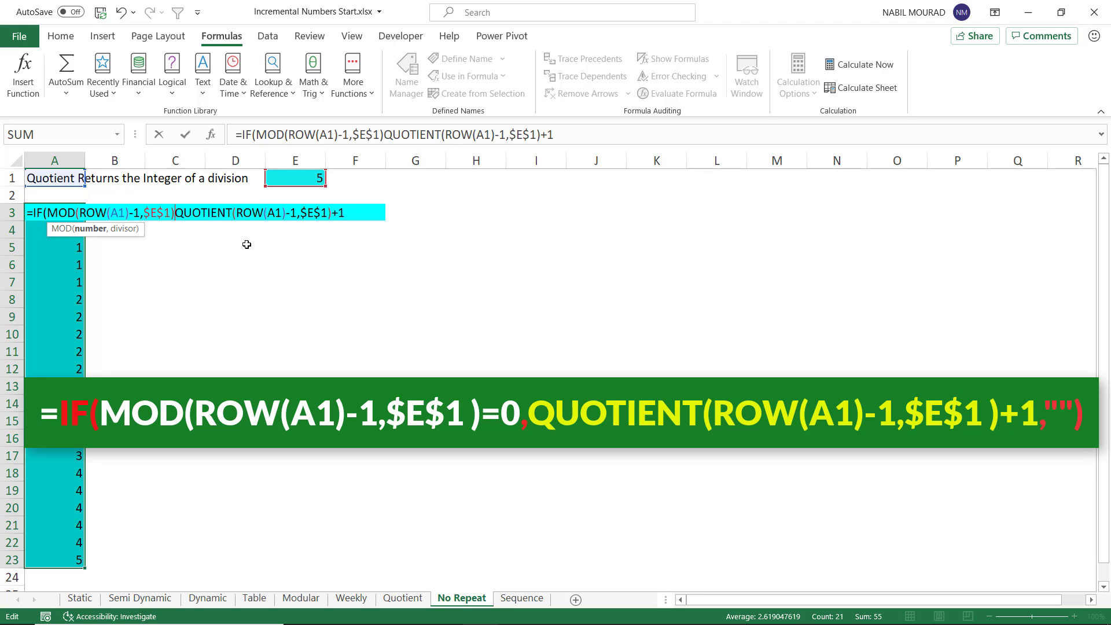
pyautogui.write('=0')
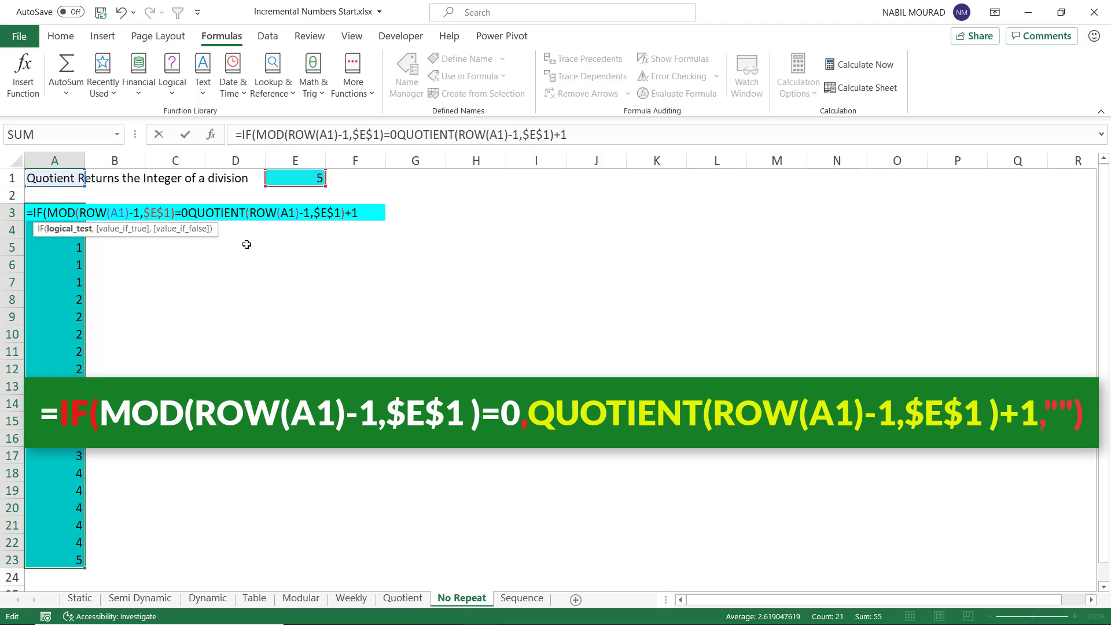
pyautogui.write(',')
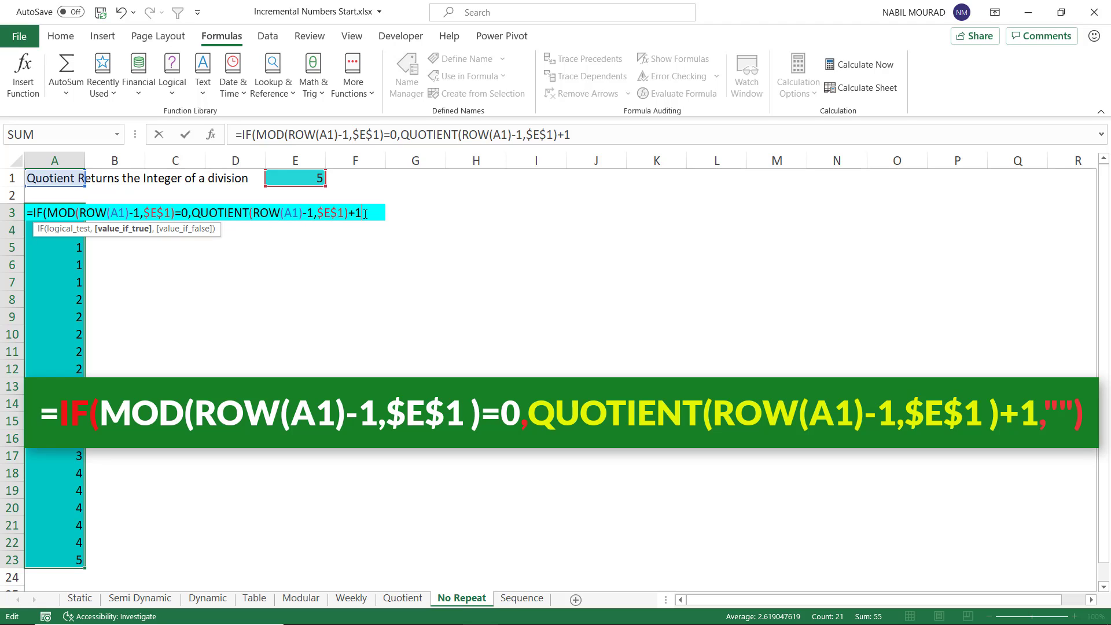
# Step: Complete the IF so the QUOTIENT expression is the true result and an empty string "" is the false result
pyautogui.write(',')
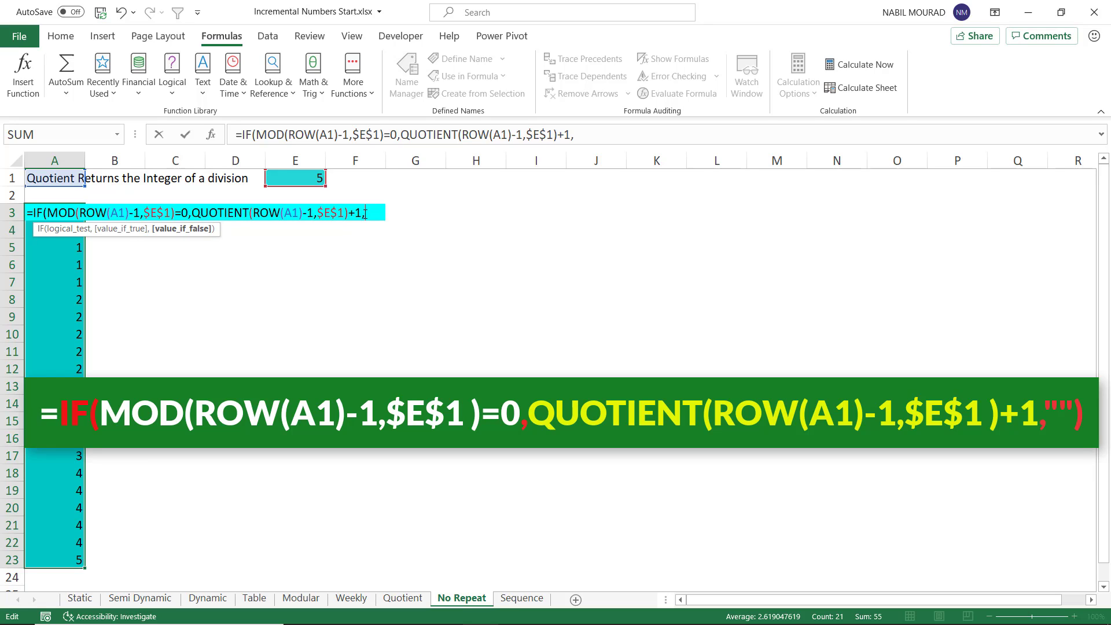
pyautogui.write('"")')
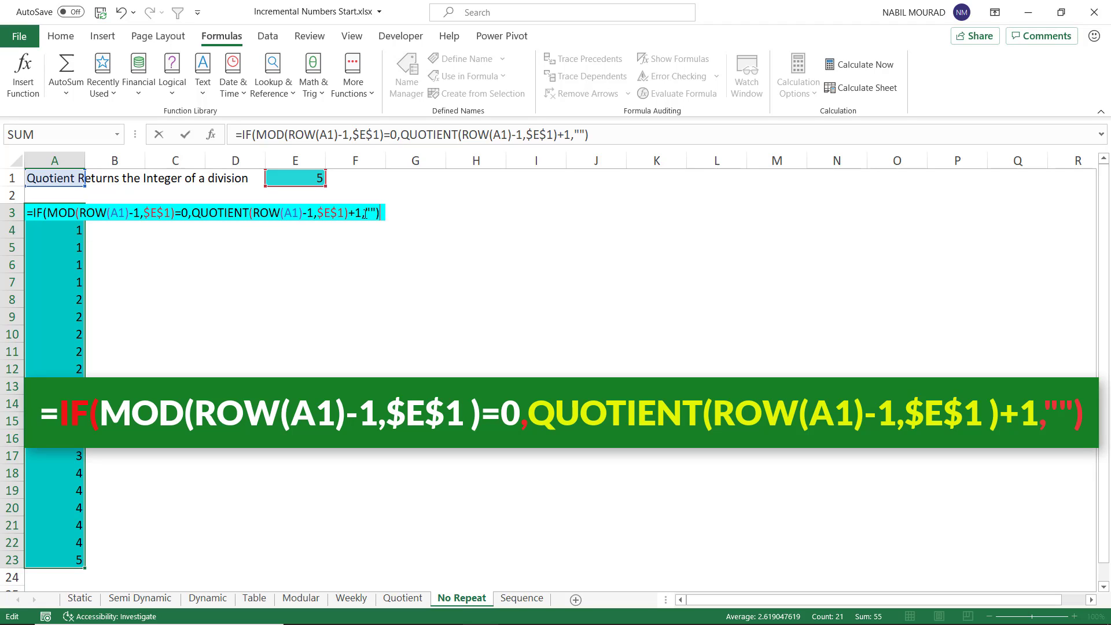
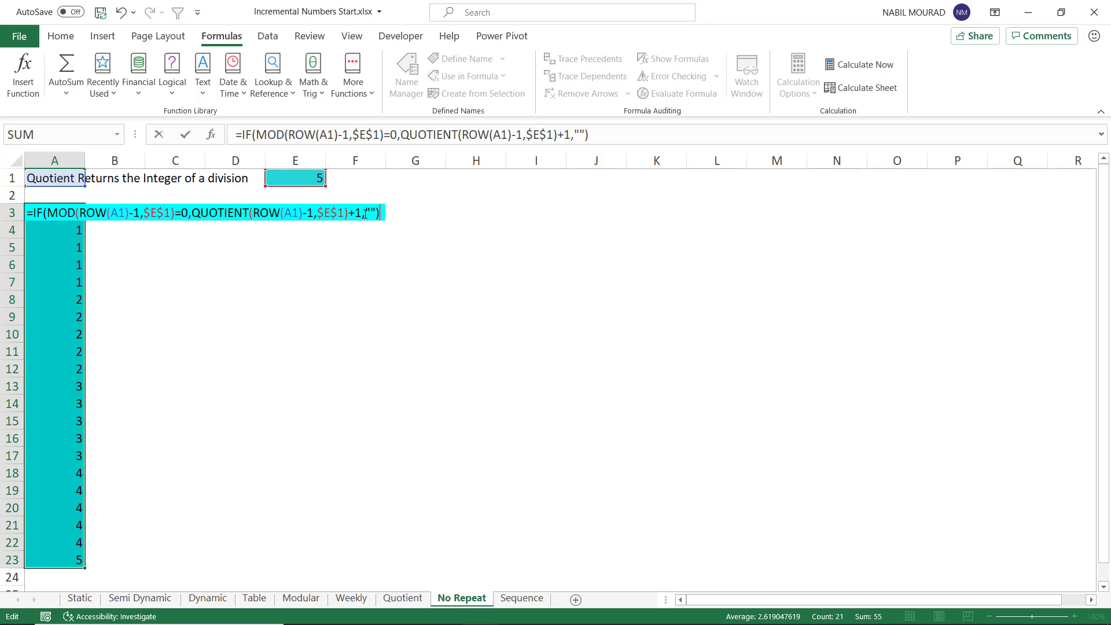
# Step: Enter the completed IF formula into all selected cells from A3 to A23 at once
pyautogui.hotkey('ctrl', 'Return')
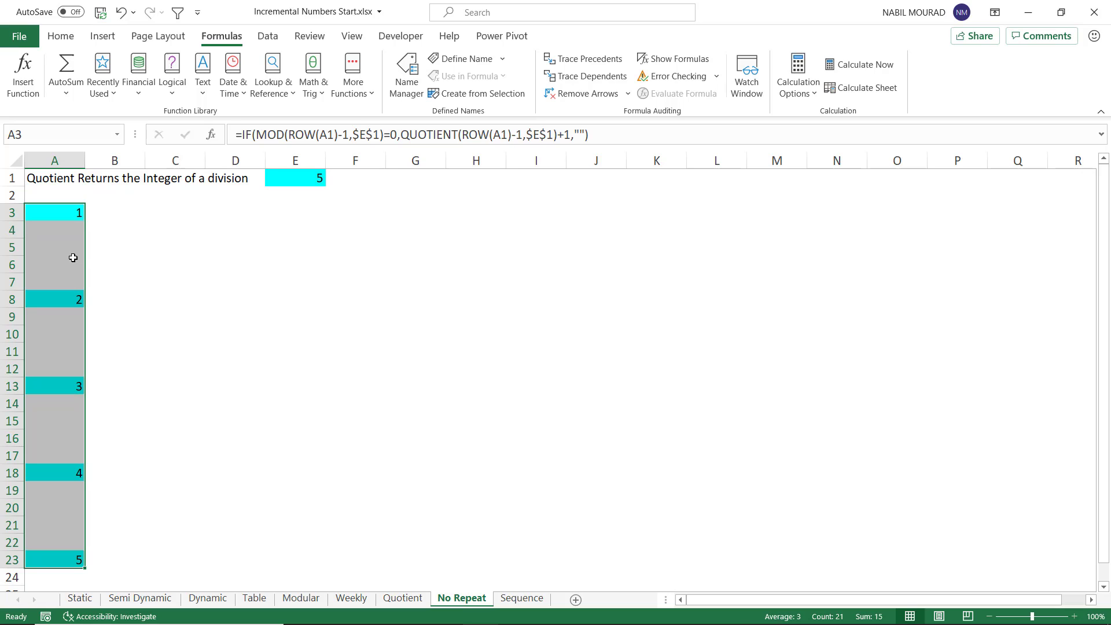
pyautogui.click(72, 297)
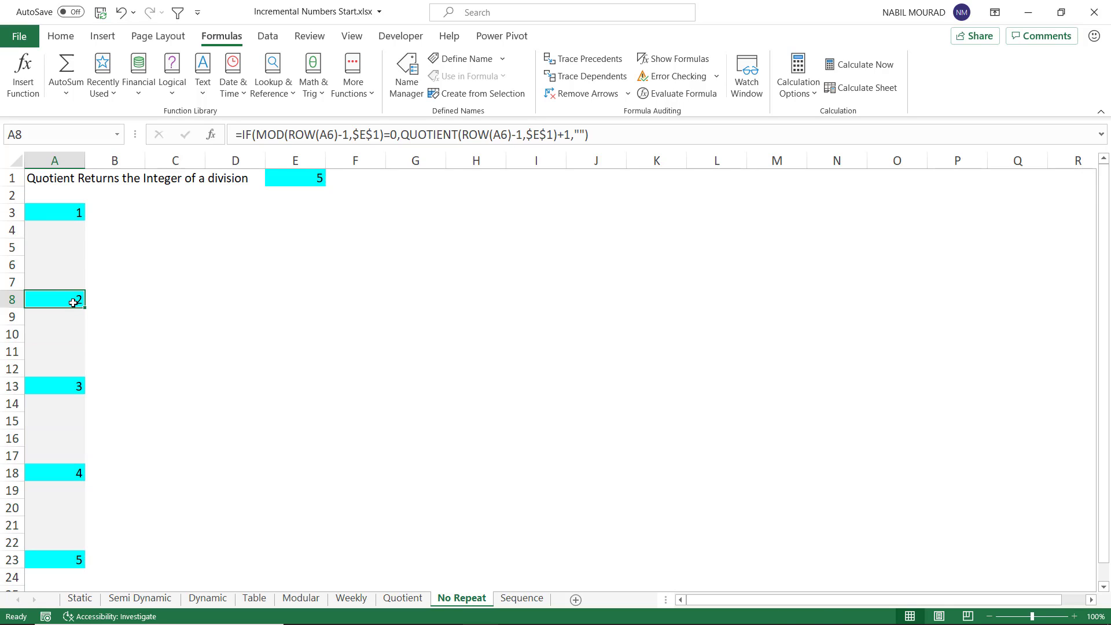
# Step: Step through the evaluation of the A3 formula with Evaluate Formula, then close the dialog
pyautogui.click(56, 209)
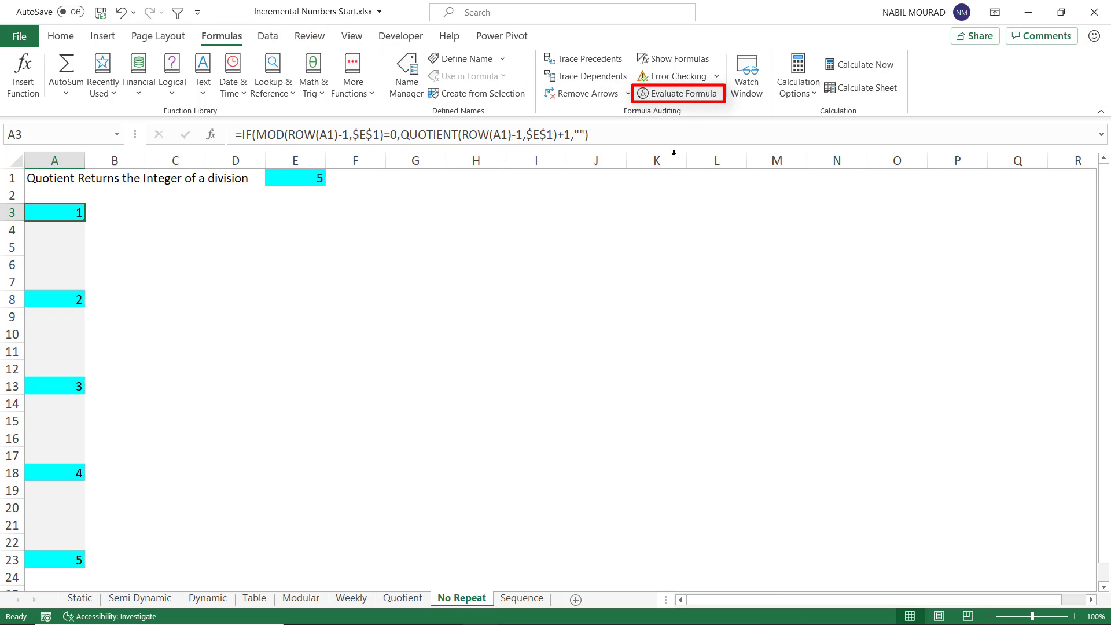
pyautogui.click(684, 94)
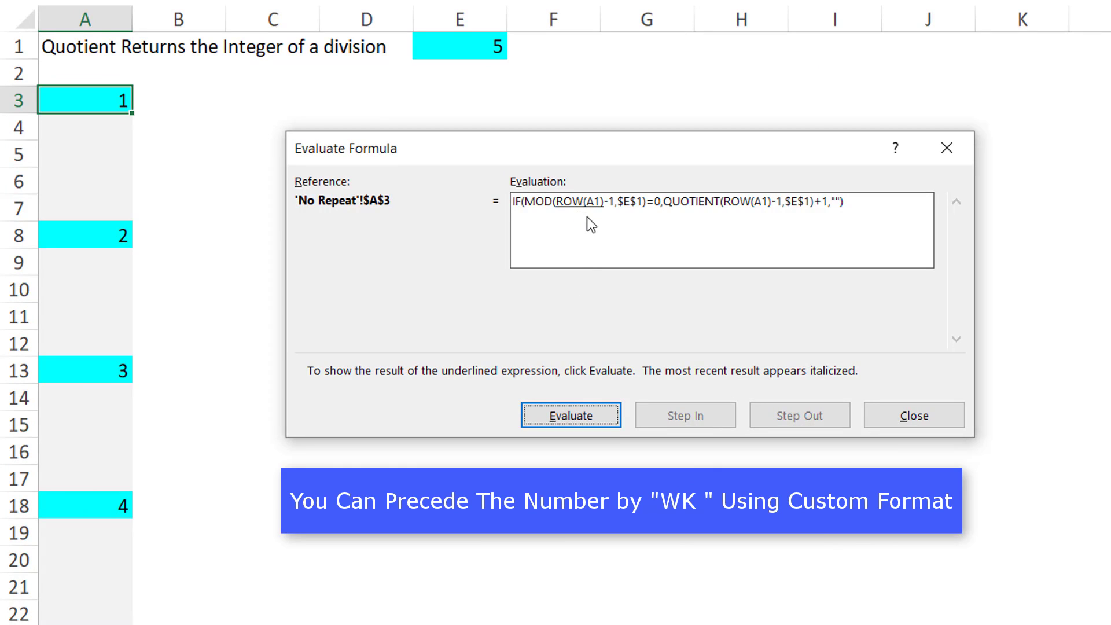
pyautogui.click(557, 417)
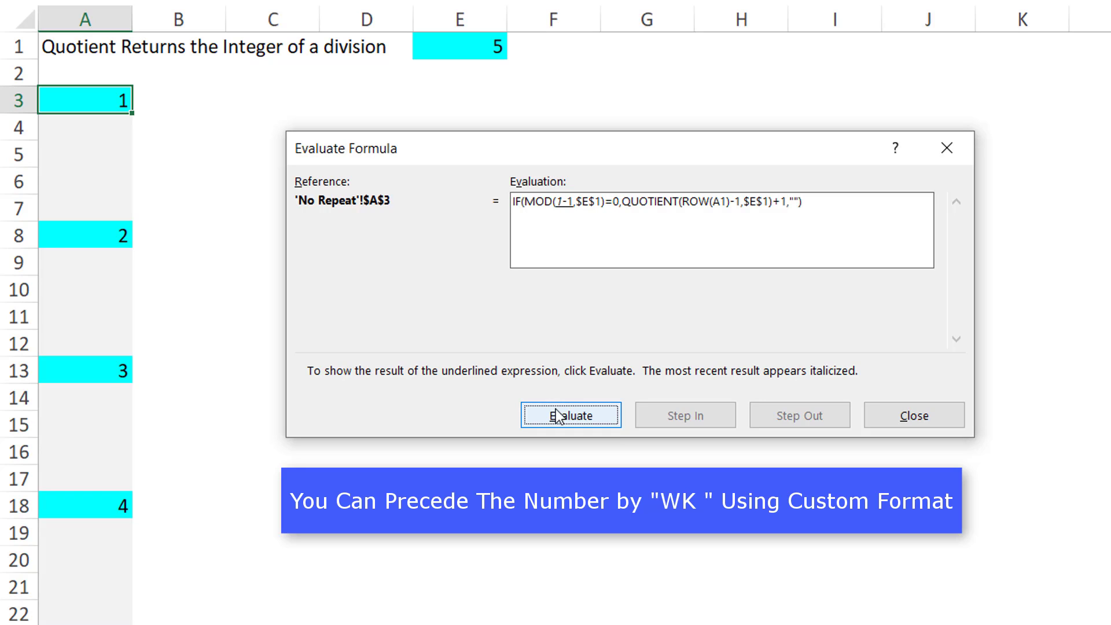
pyautogui.click(557, 417)
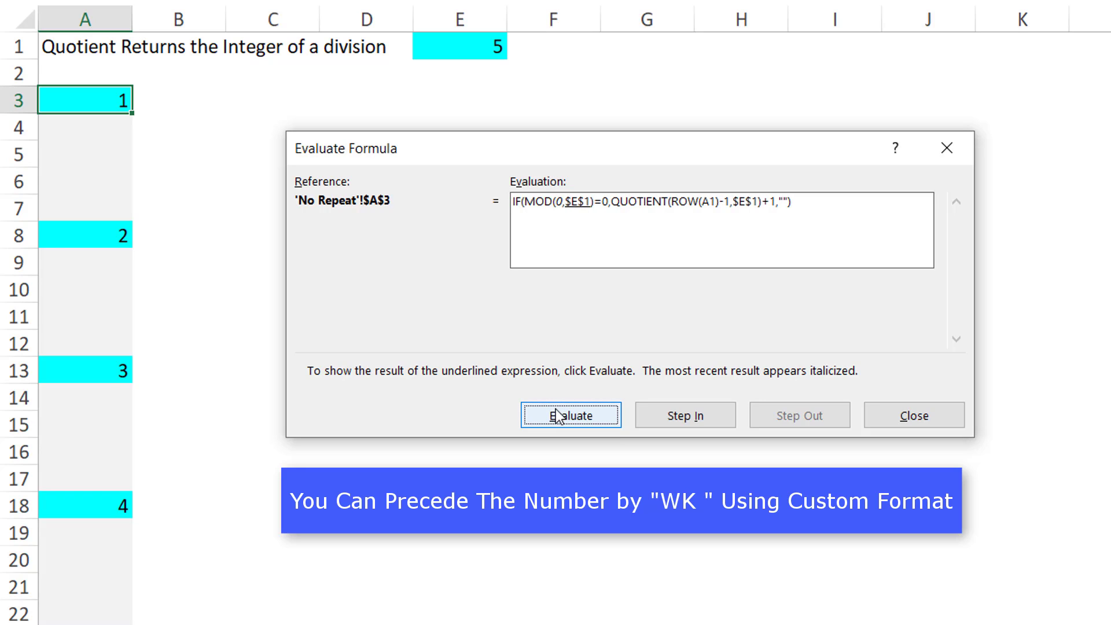
pyautogui.click(557, 416)
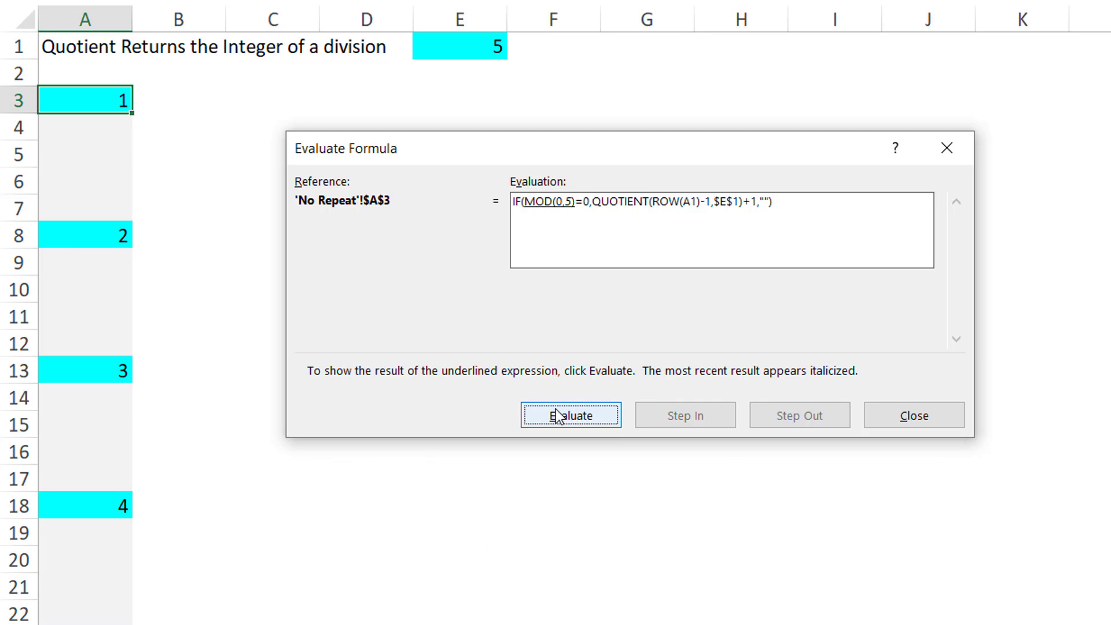
pyautogui.click(557, 417)
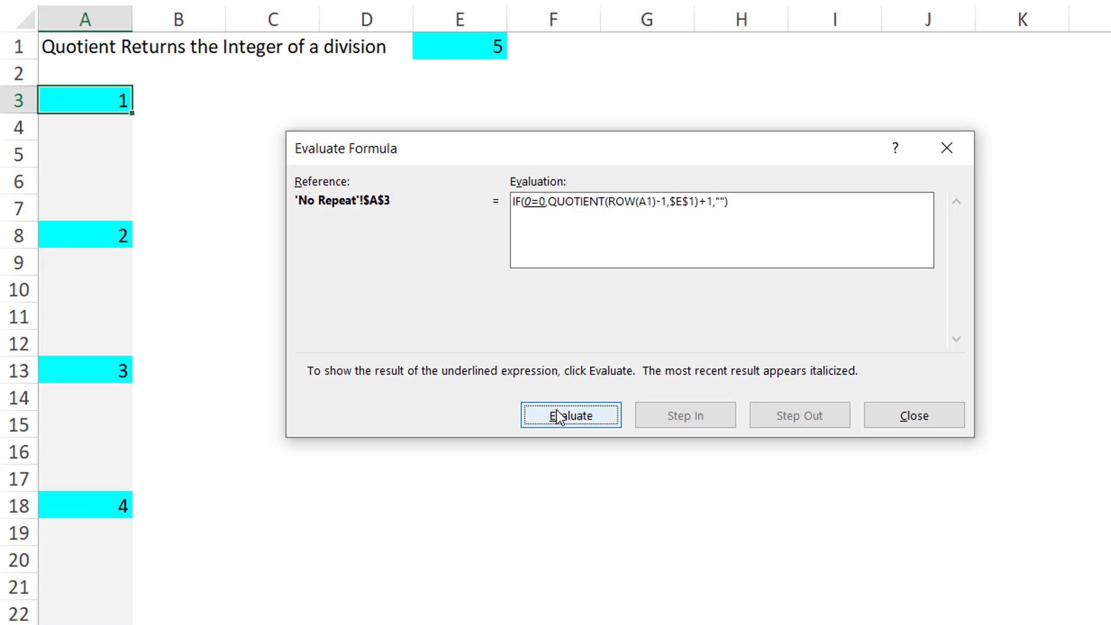
pyautogui.click(557, 417)
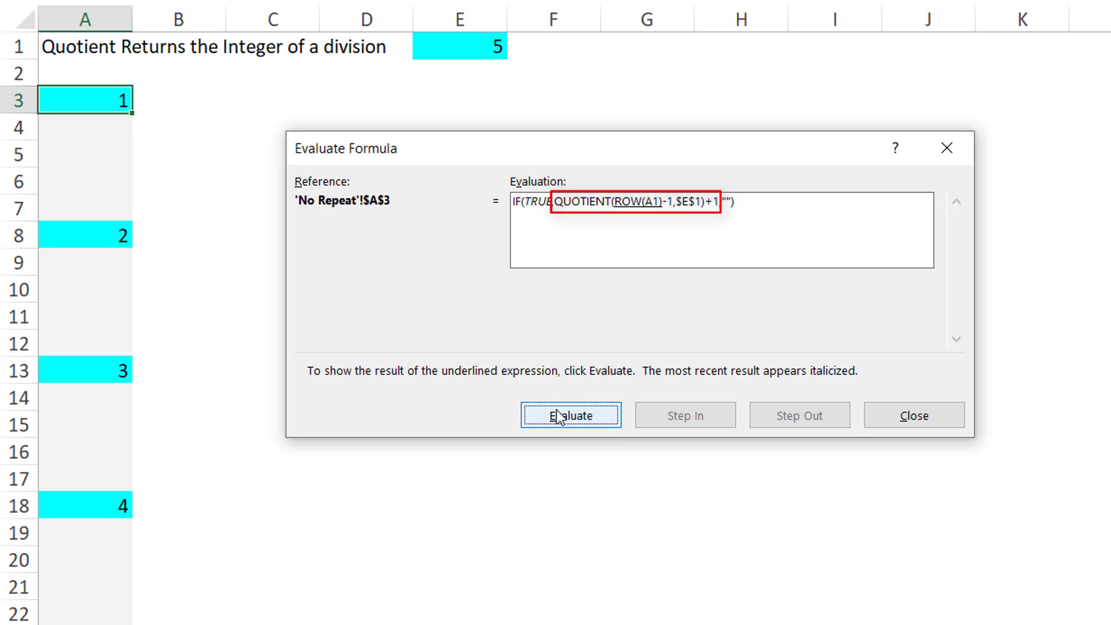
pyautogui.click(557, 417)
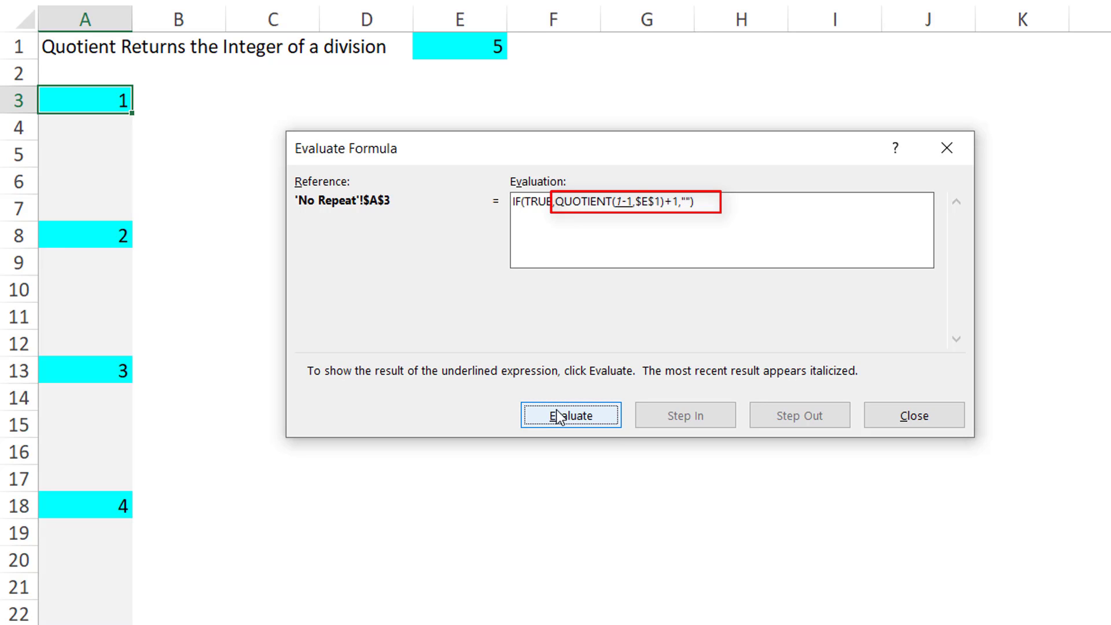
pyautogui.click(557, 417)
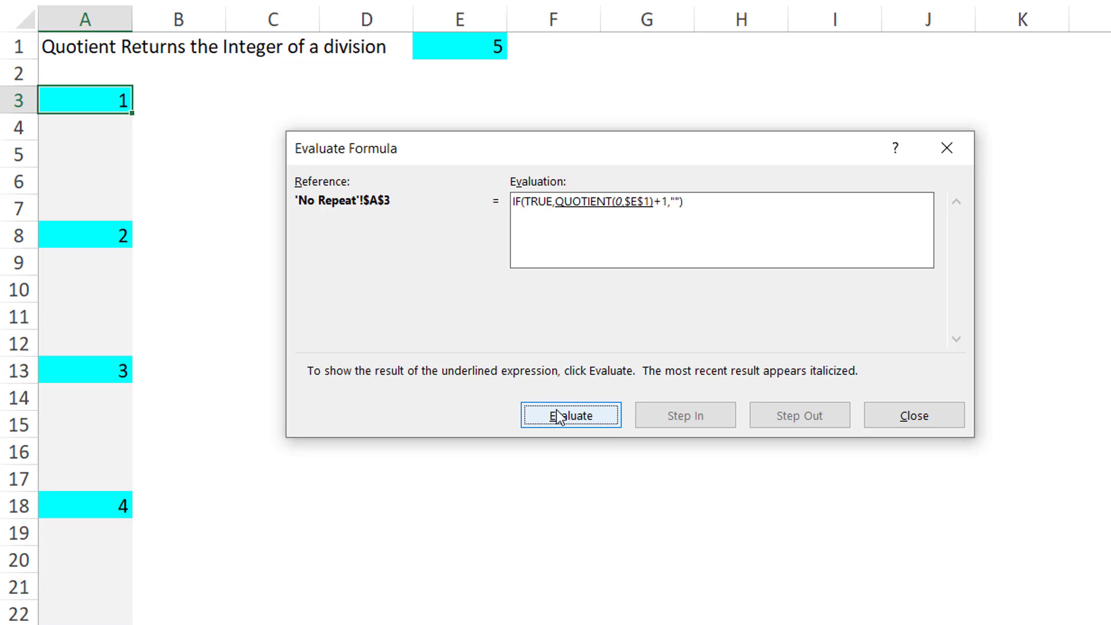
pyautogui.click(557, 417)
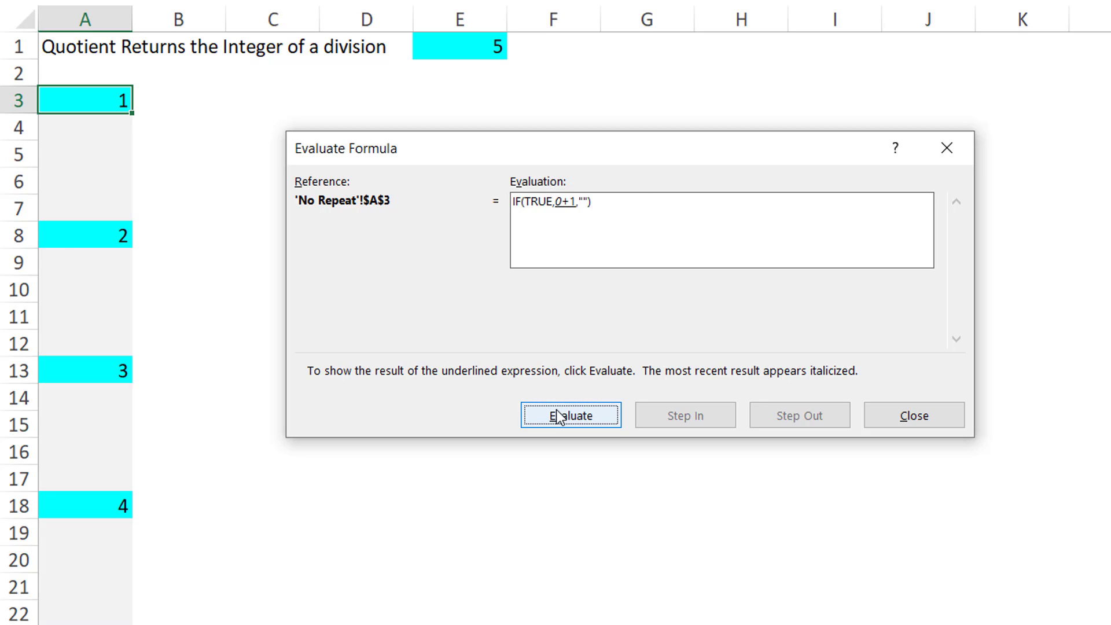
pyautogui.click(557, 417)
pyautogui.click(557, 417)
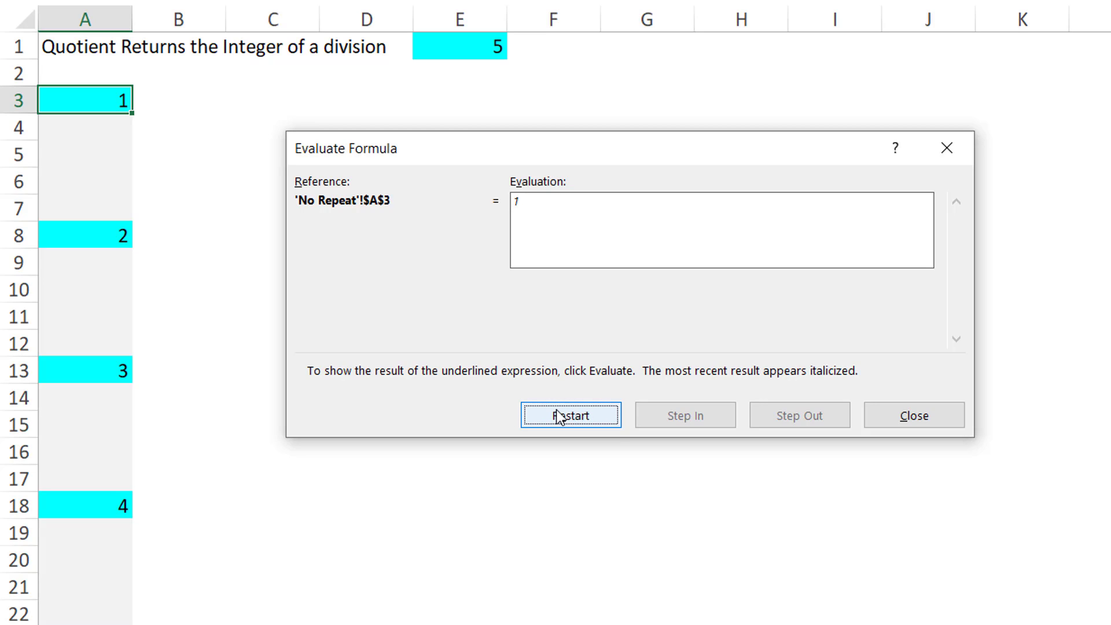
pyautogui.click(875, 419)
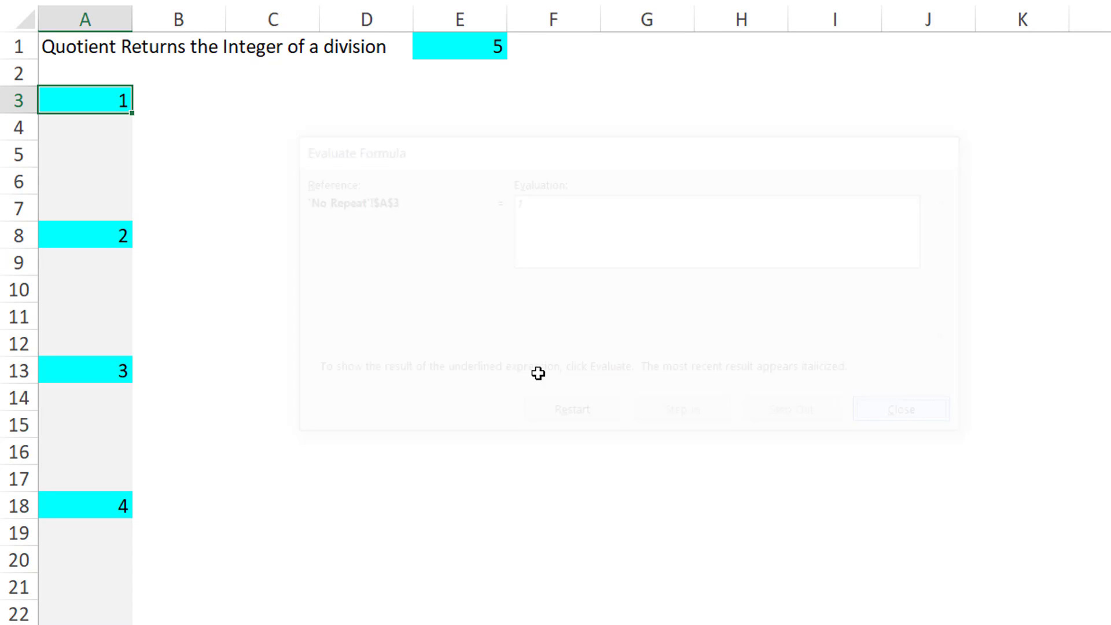
# Step: Step through the evaluation of the A5 formula with Evaluate Formula, then close the dialog
pyautogui.click(97, 161)
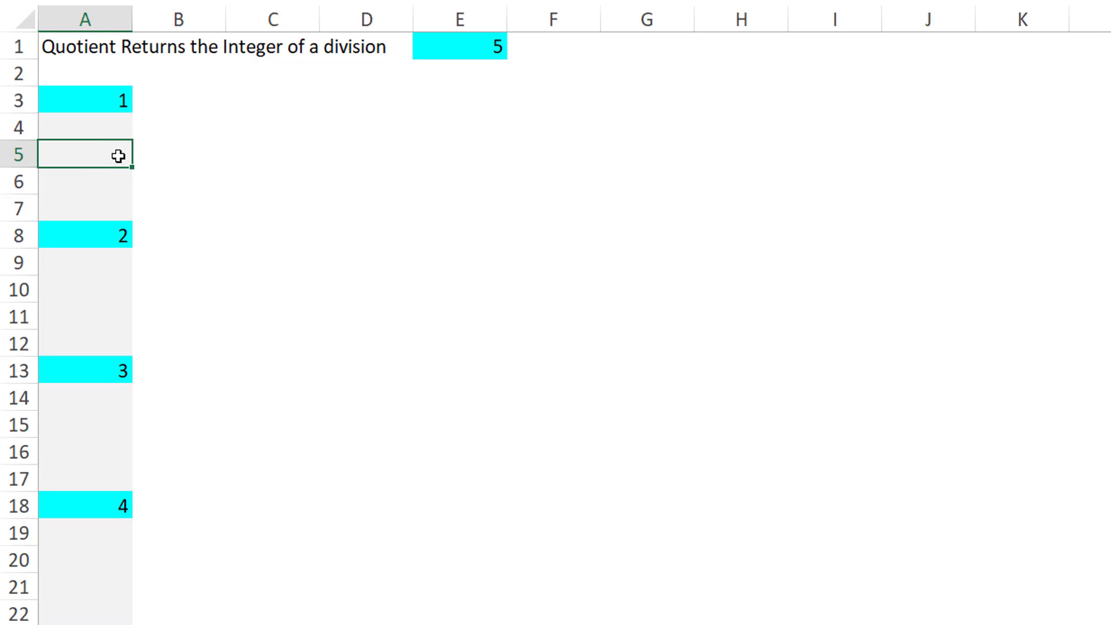
pyautogui.click(941, 2)
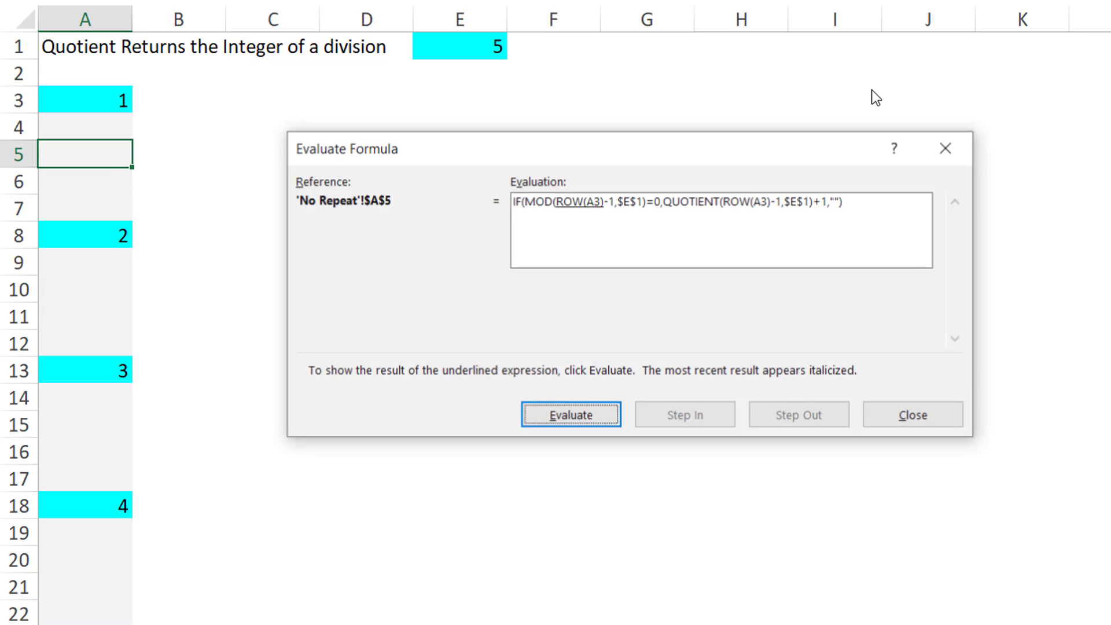
pyautogui.click(577, 423)
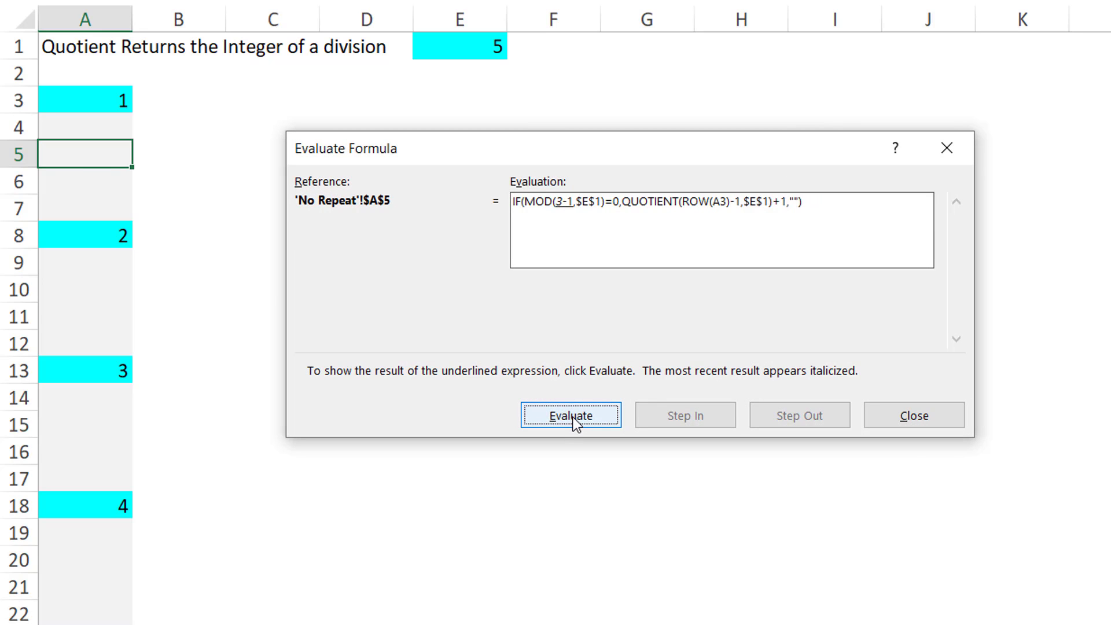
pyautogui.click(577, 424)
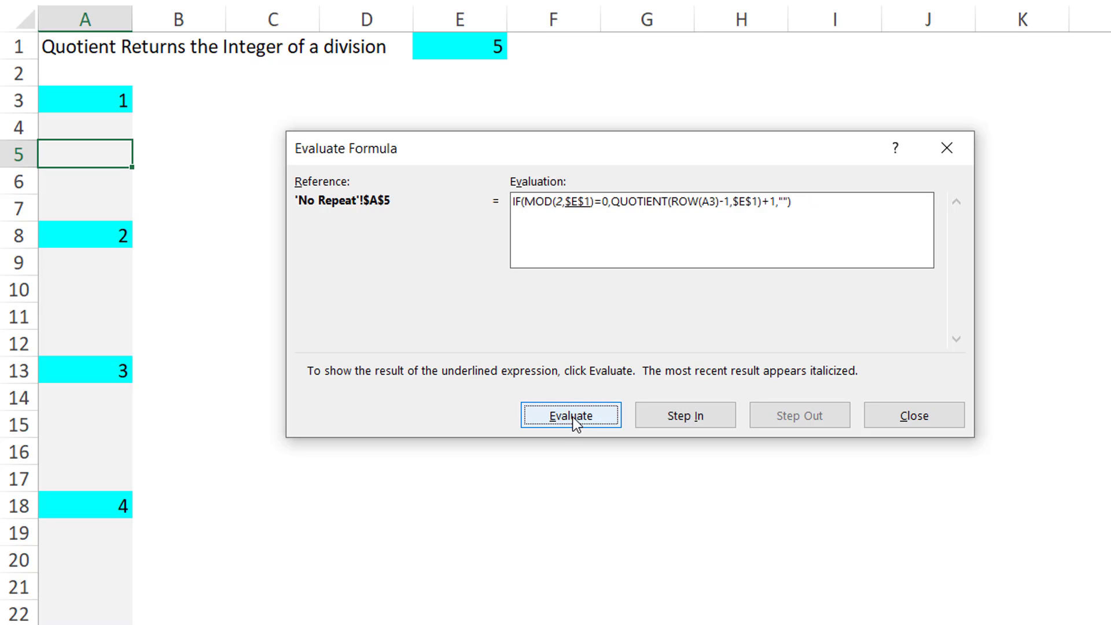
pyautogui.click(576, 424)
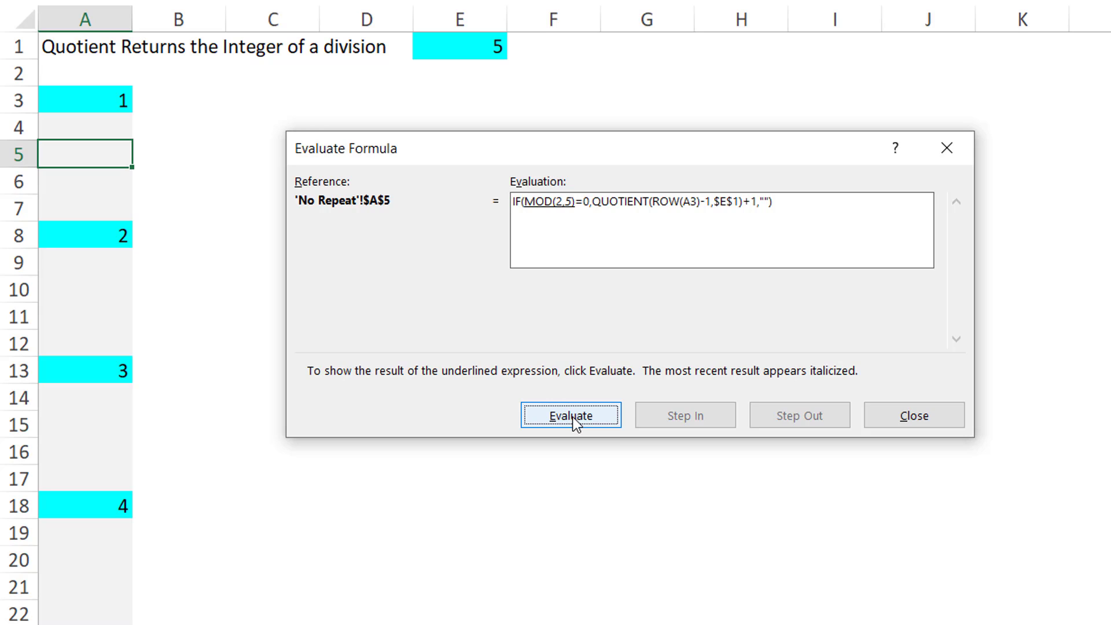
pyautogui.click(577, 423)
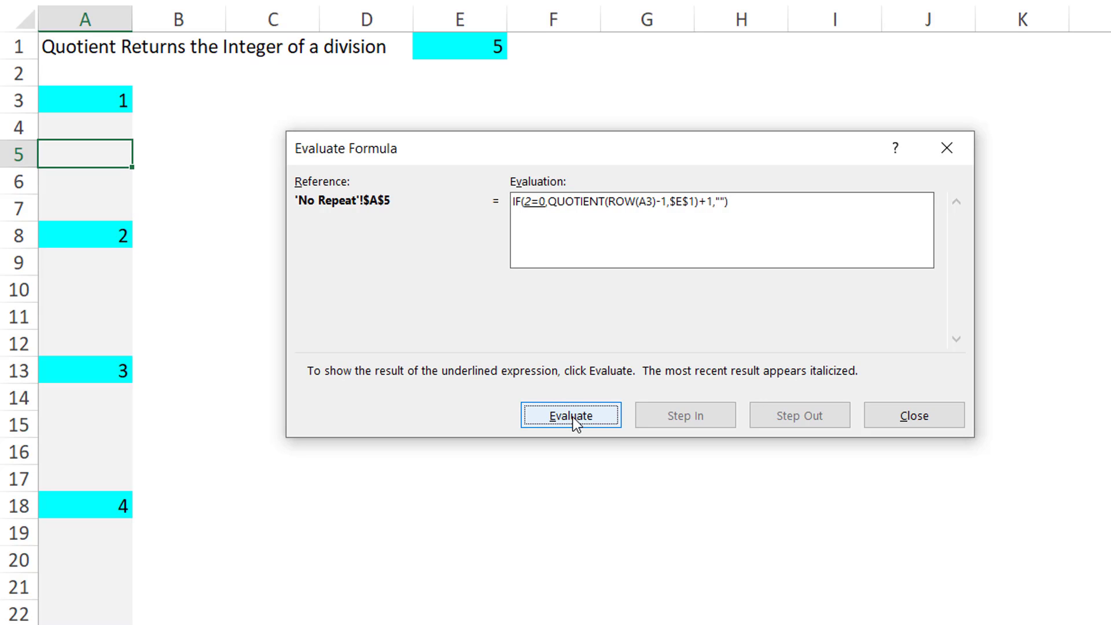
pyautogui.click(577, 423)
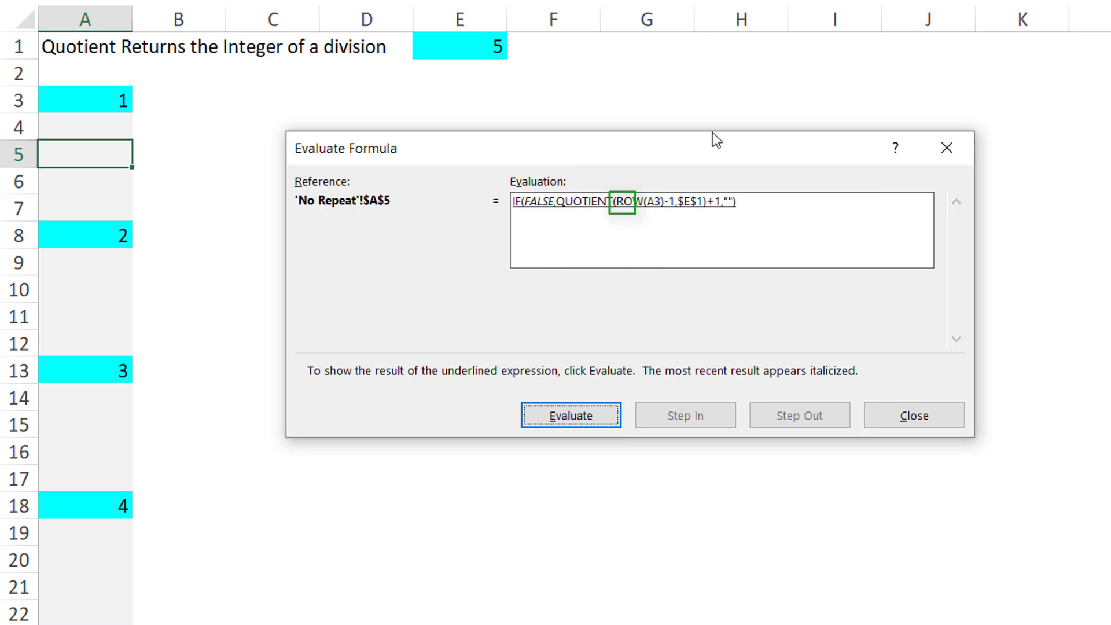
pyautogui.click(597, 415)
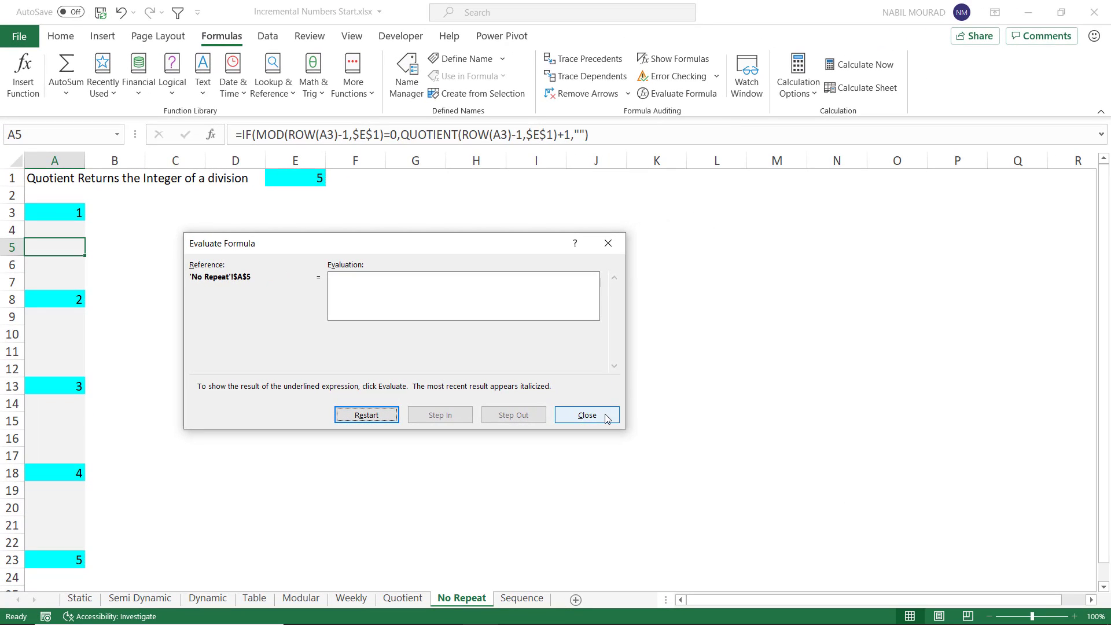
pyautogui.click(587, 415)
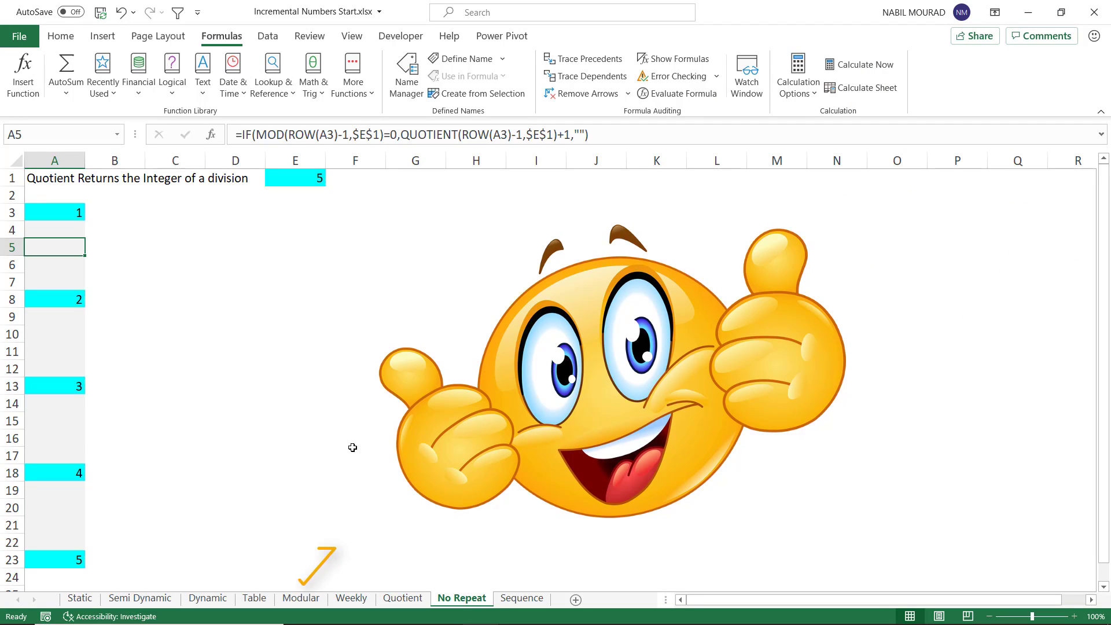
pyautogui.click(303, 602)
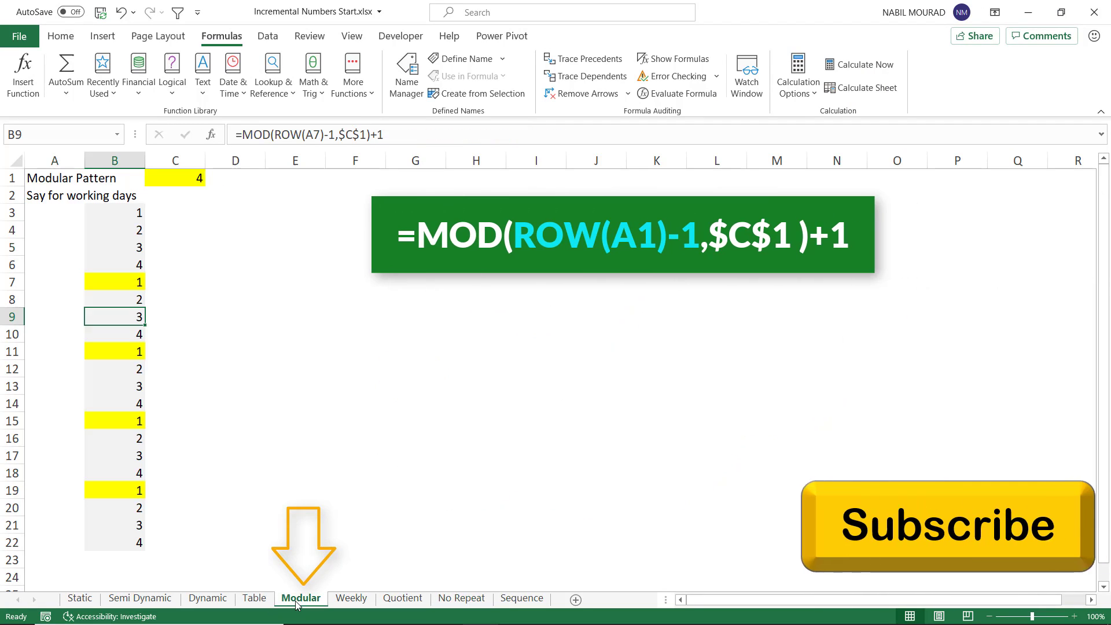
pyautogui.click(408, 602)
pyautogui.click(451, 602)
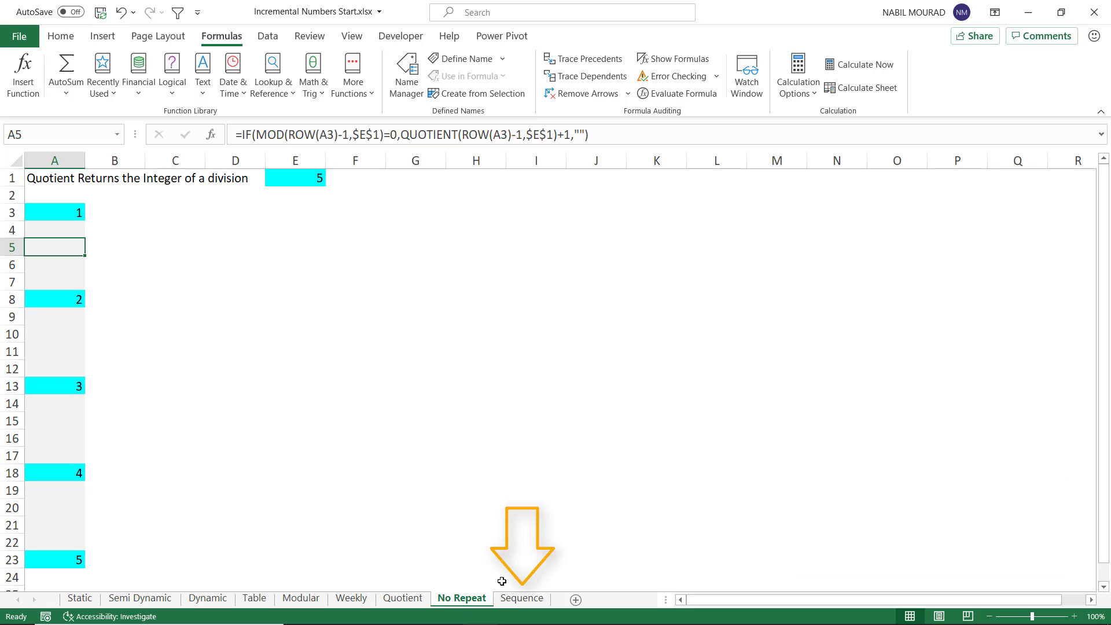
# Step: On the Sequence sheet, enter =SEQUENCE(20,1,1,1) in B1 next to the Increment heading
pyautogui.click(521, 600)
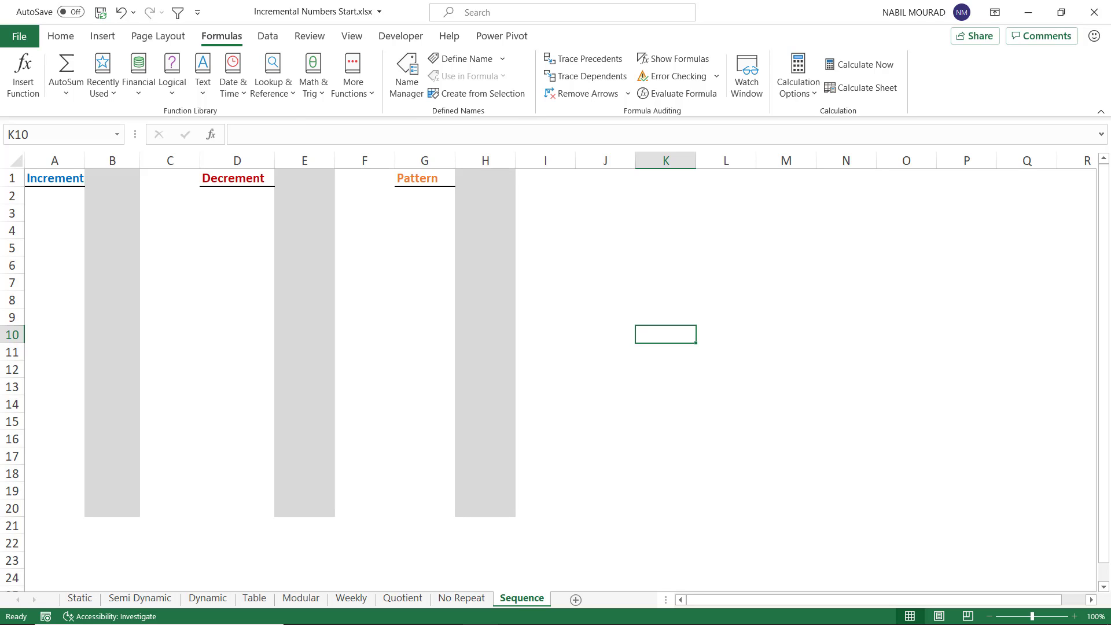
pyautogui.click(110, 173)
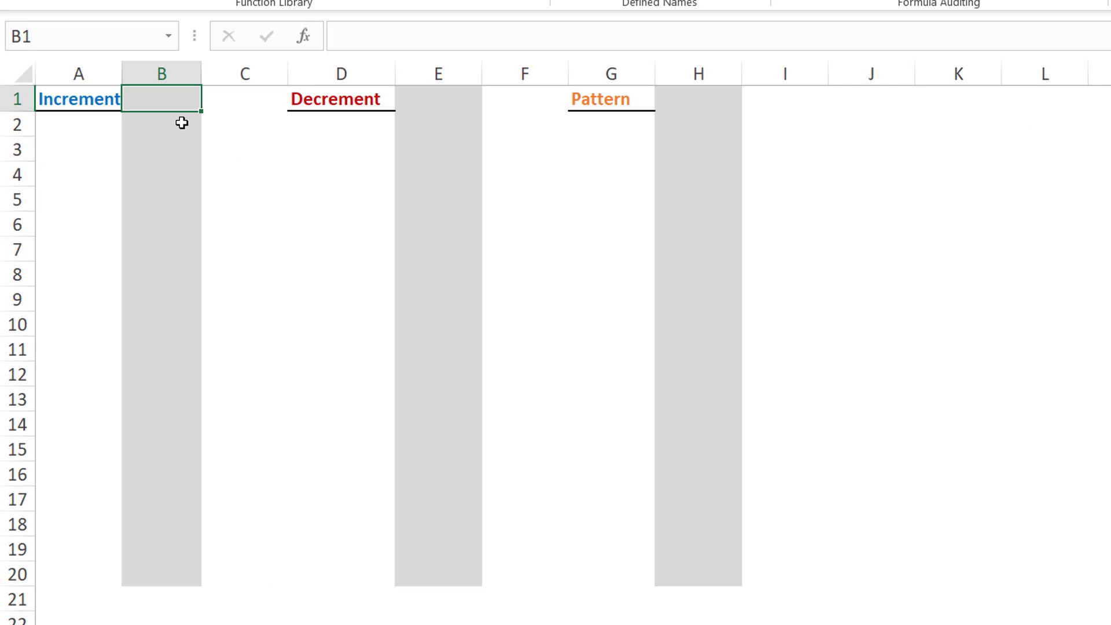
pyautogui.write('=')
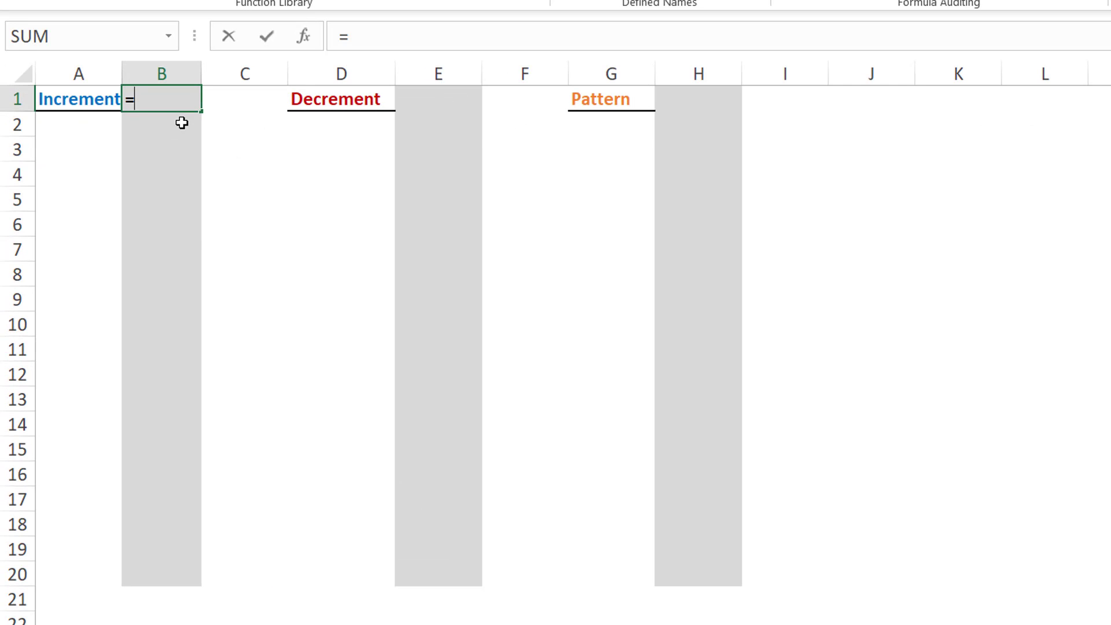
pyautogui.write('SEQUENCE(')
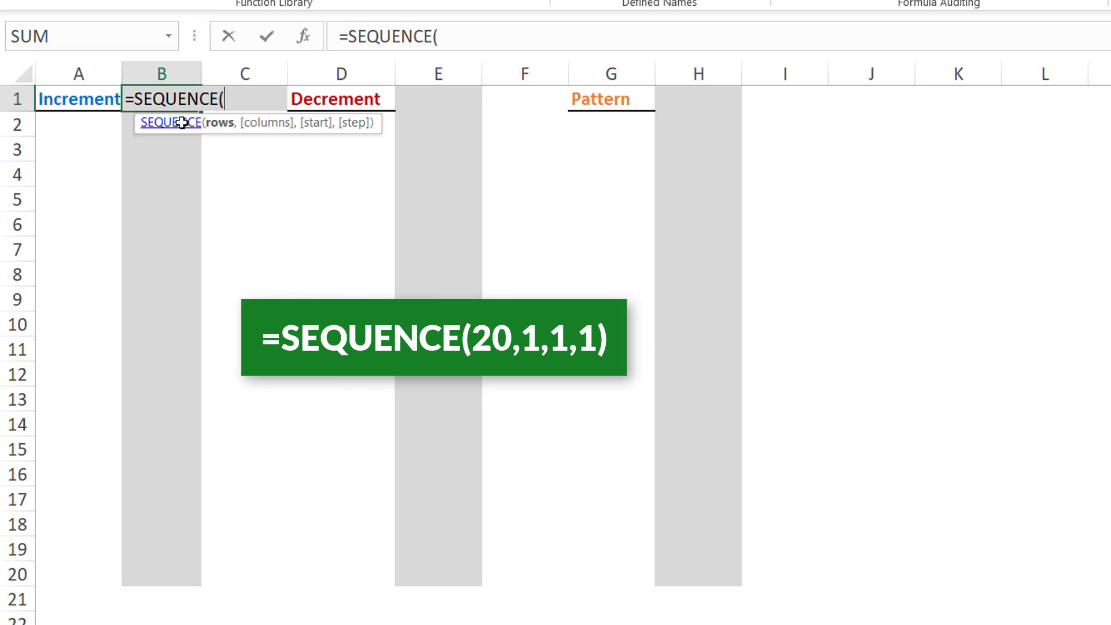
pyautogui.write('20,')
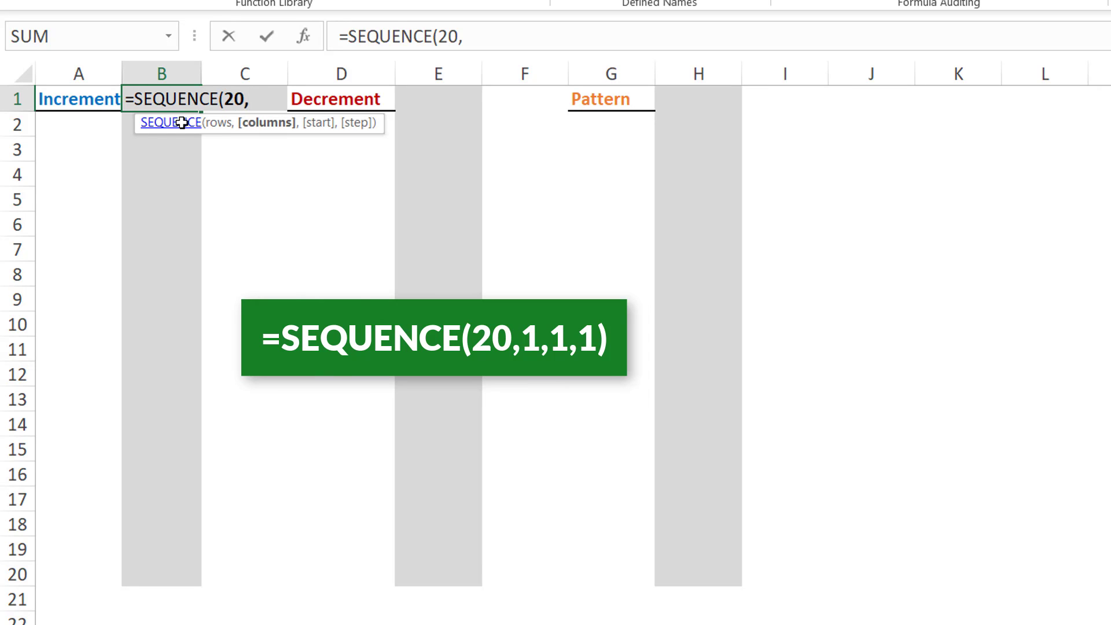
pyautogui.write('1,')
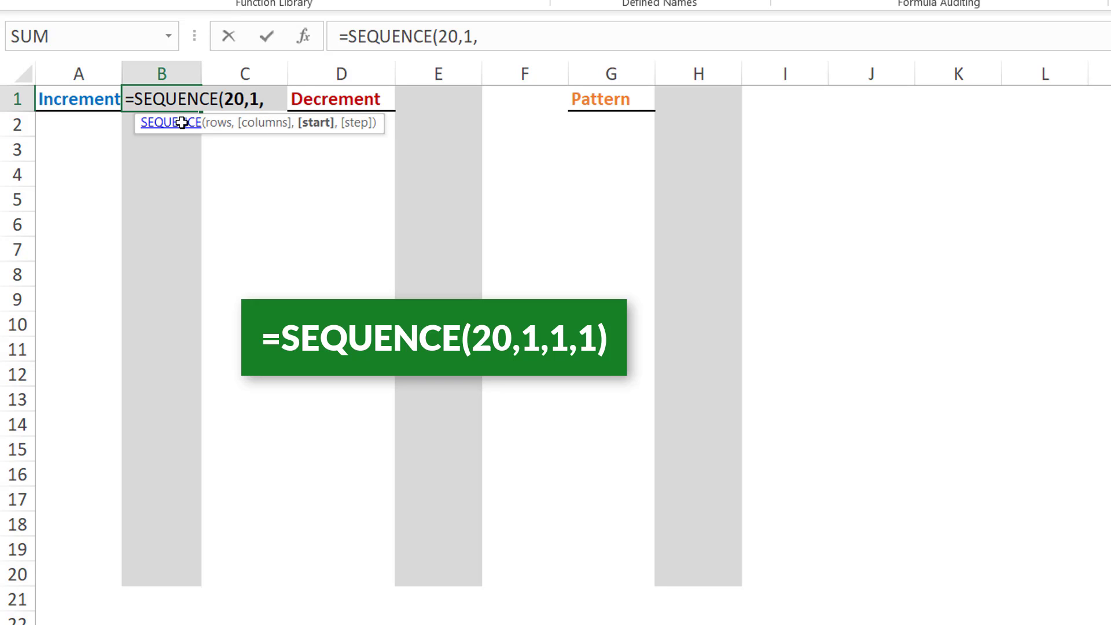
pyautogui.write('1,')
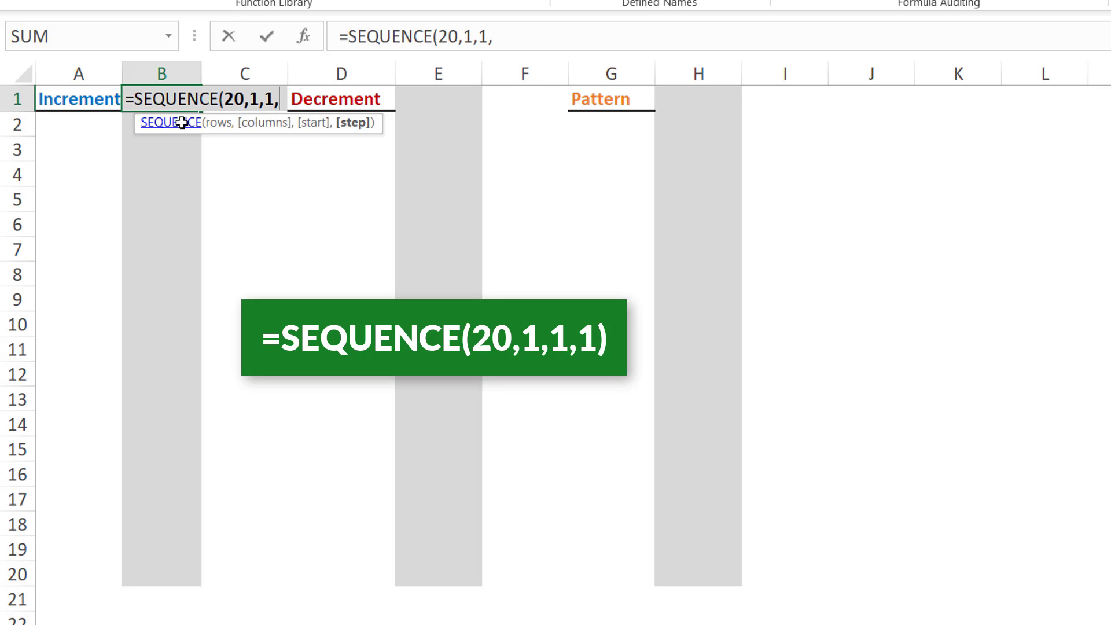
pyautogui.write('1)')
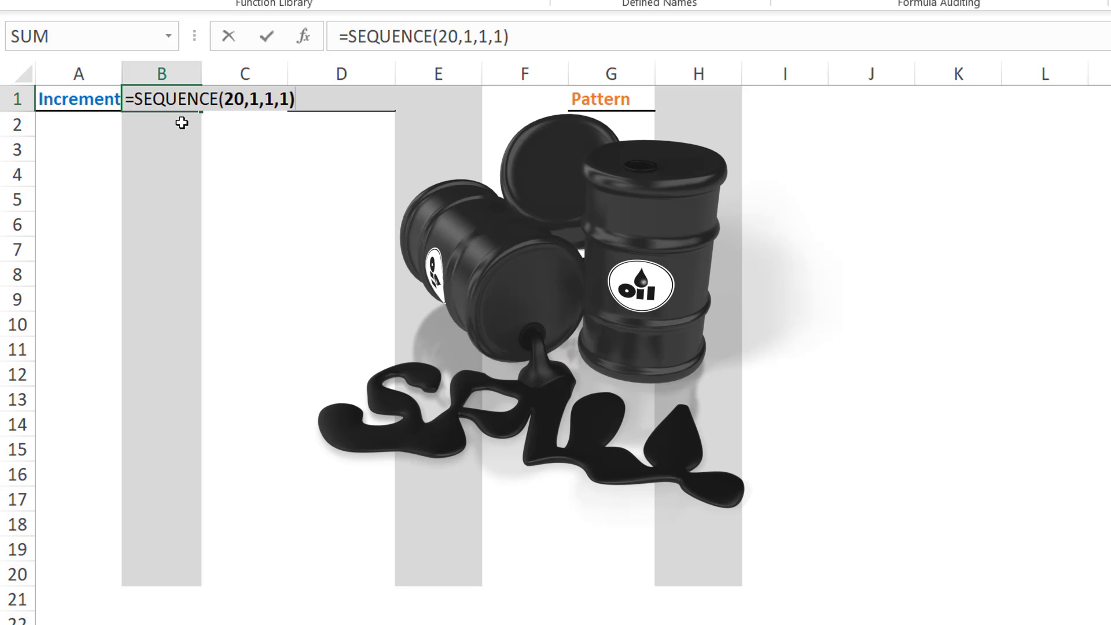
pyautogui.press('Return')
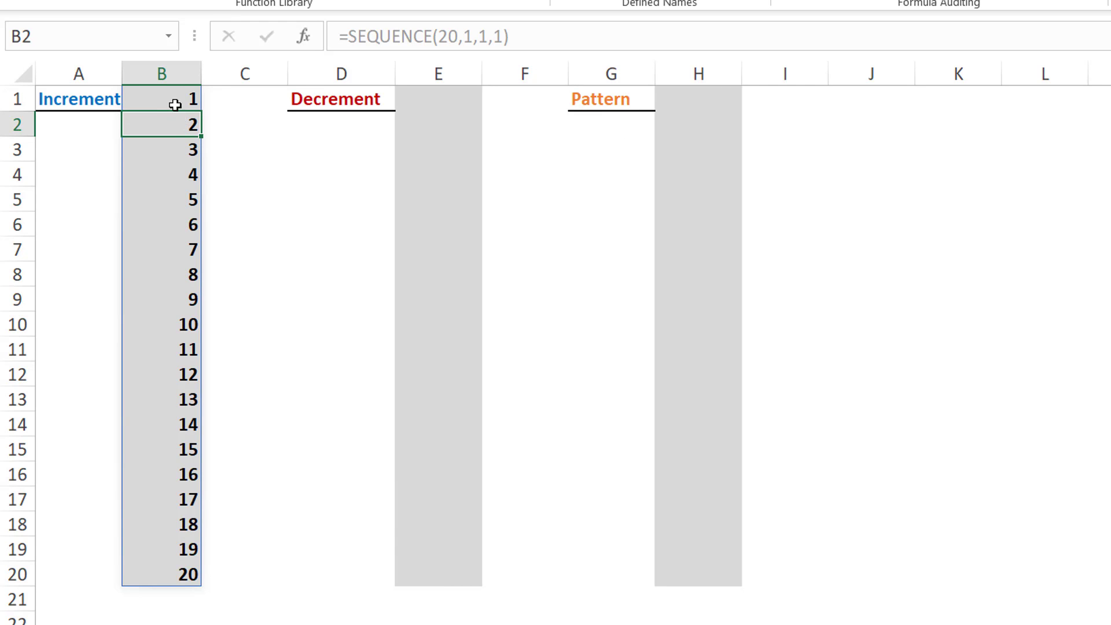
pyautogui.click(175, 98)
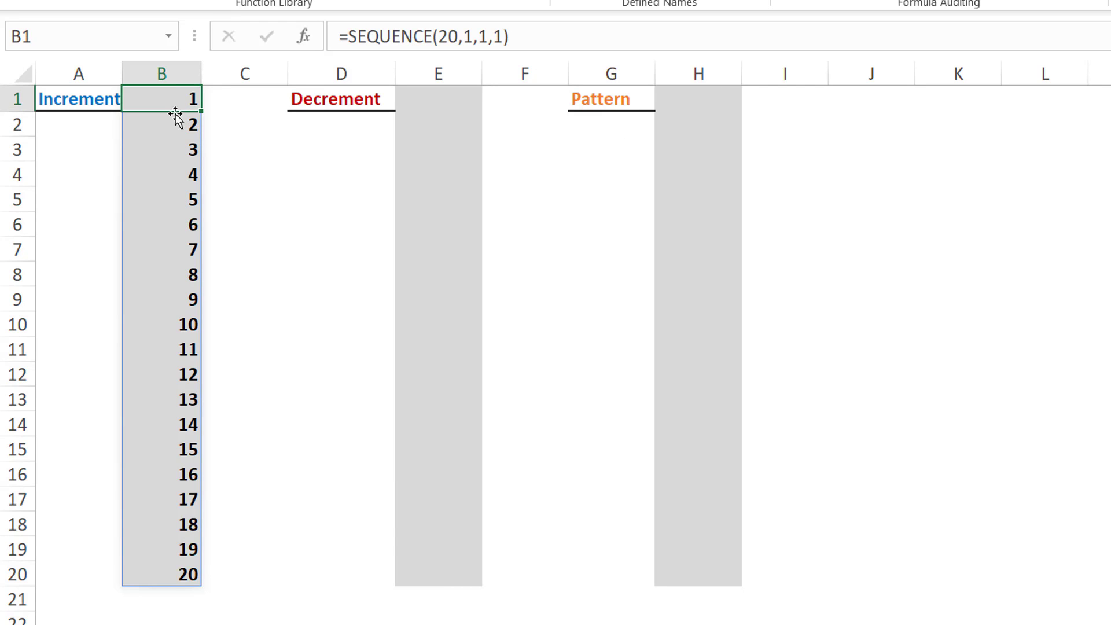
# Step: Enter =SEQUENCE(20,1,20,-1) in E1 beside the Decrement heading to create a descending list
pyautogui.click(175, 191)
pyautogui.click(155, 239)
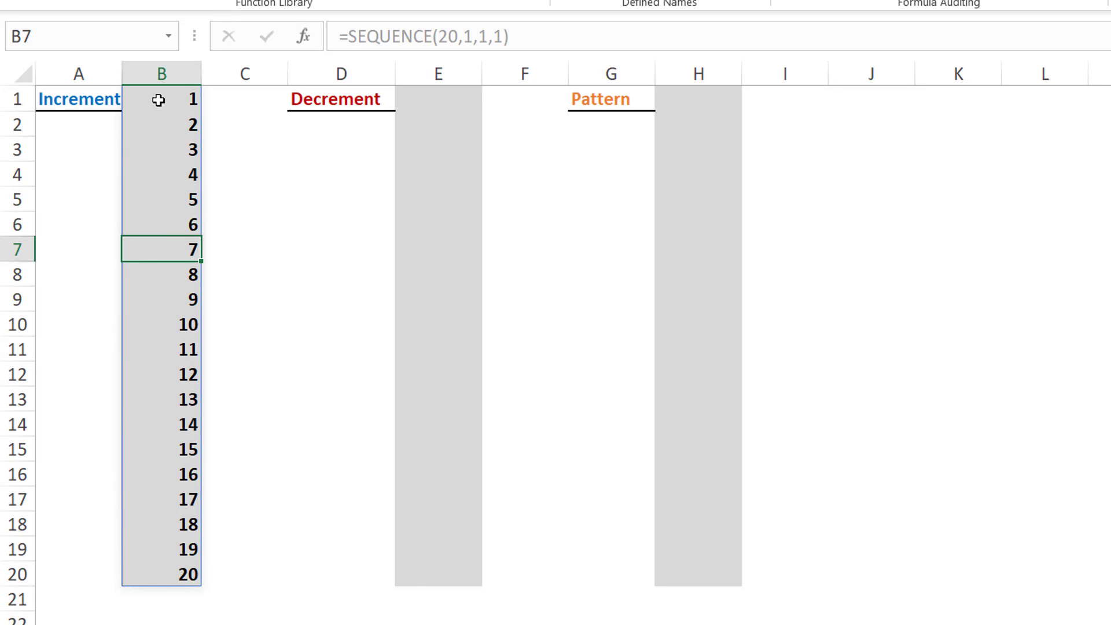
pyautogui.click(433, 101)
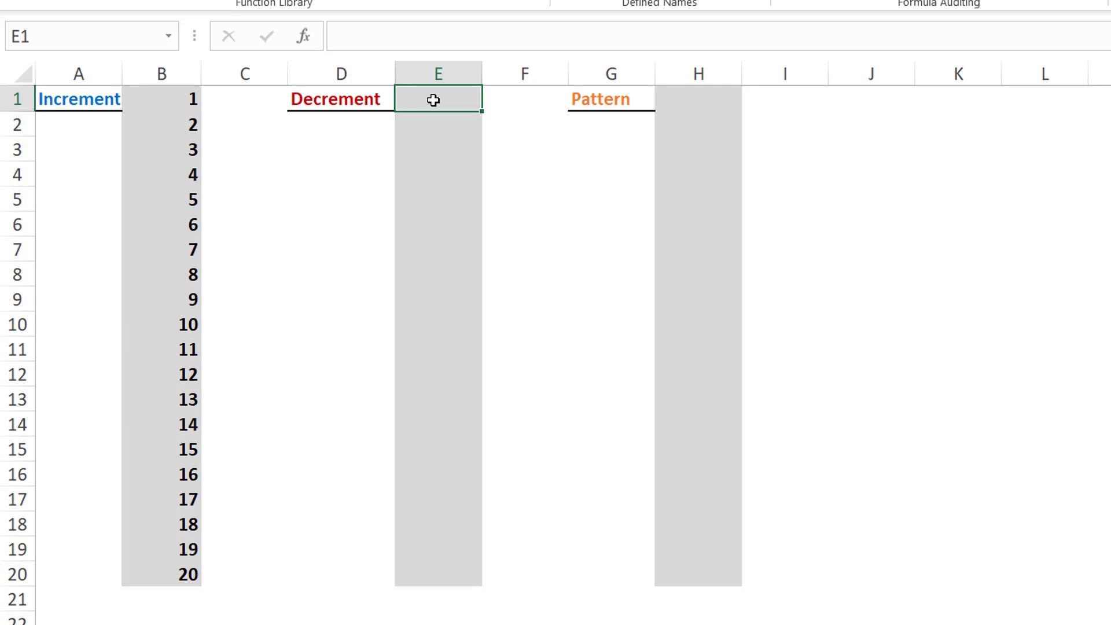
pyautogui.write('=SEQU')
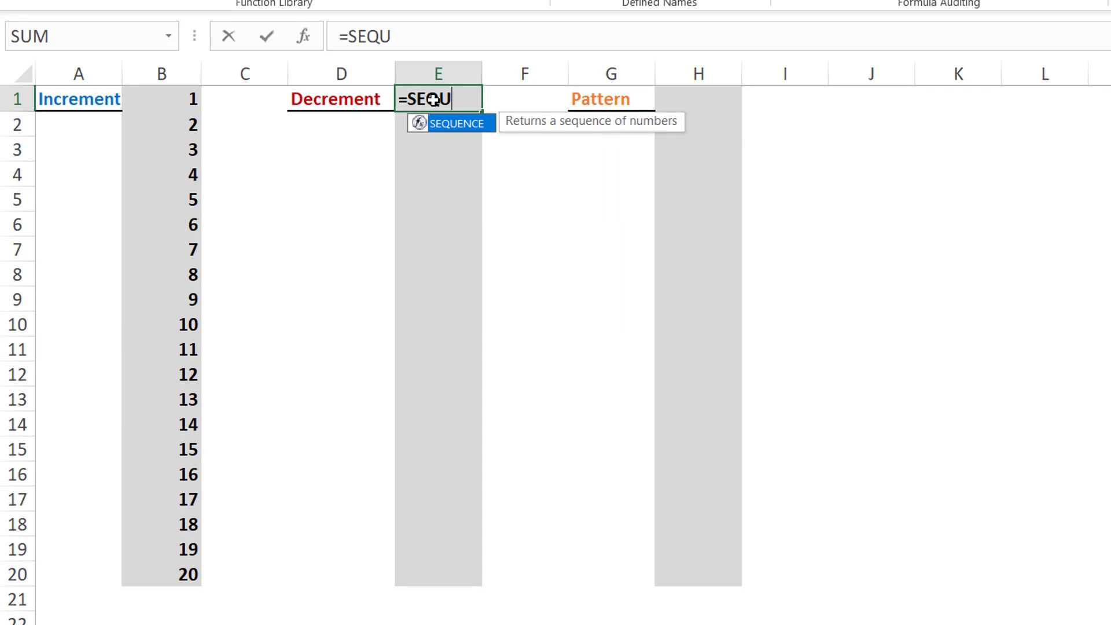
pyautogui.write('ENCE(')
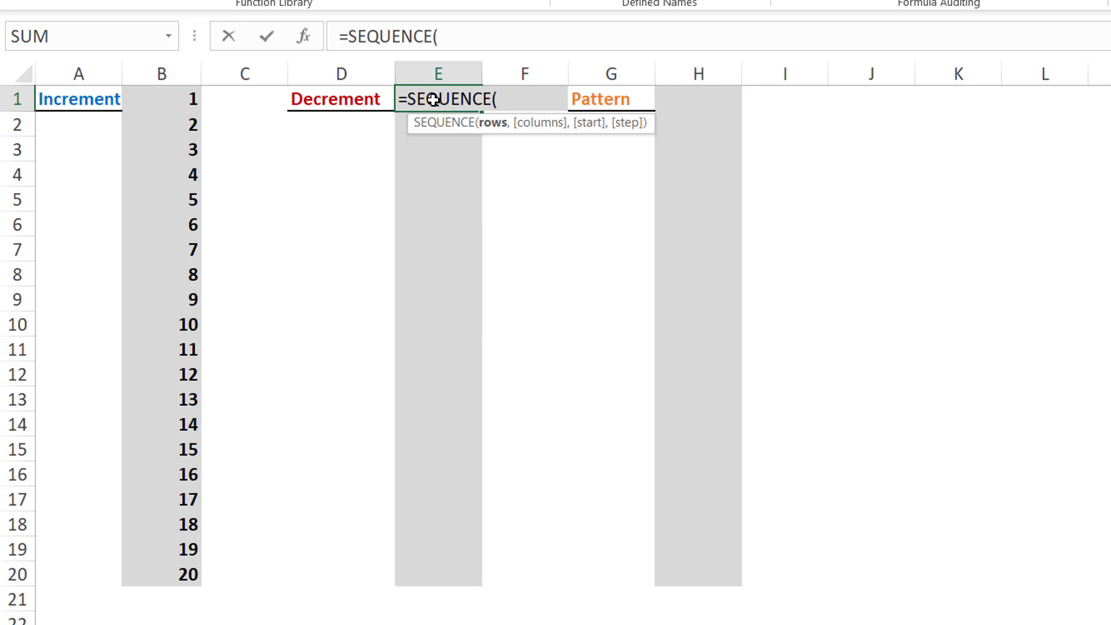
pyautogui.write('2')
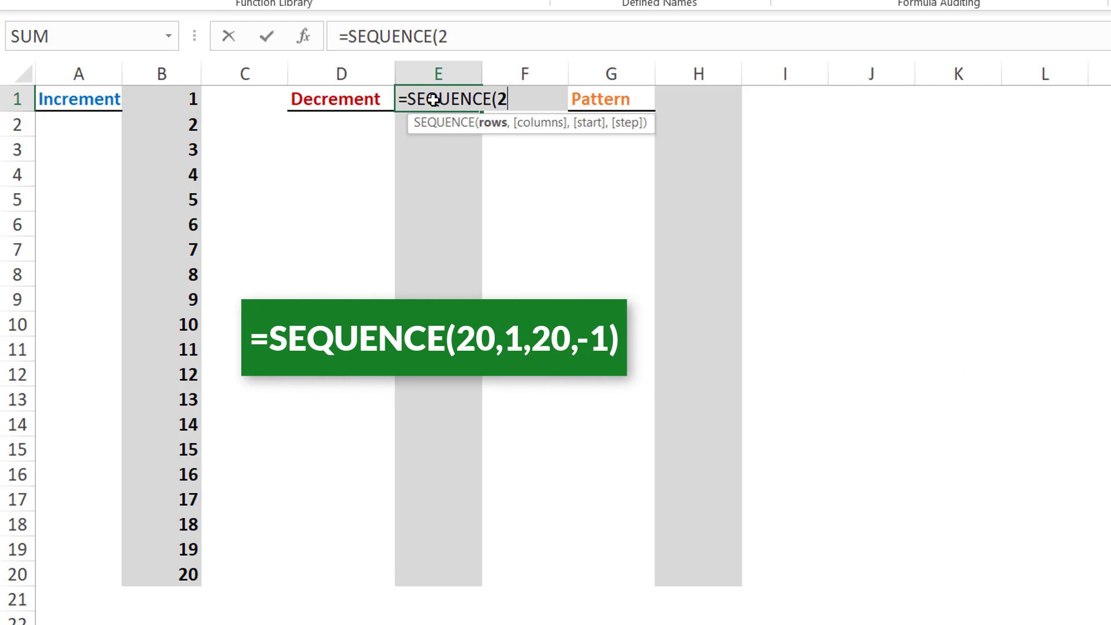
pyautogui.write('0,')
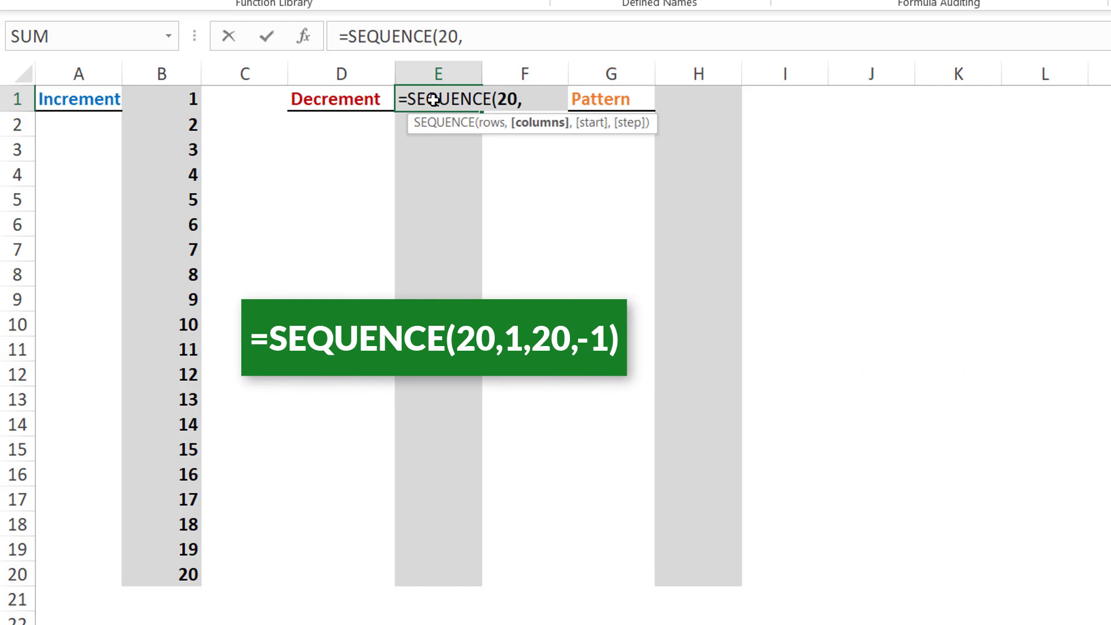
pyautogui.write('1,')
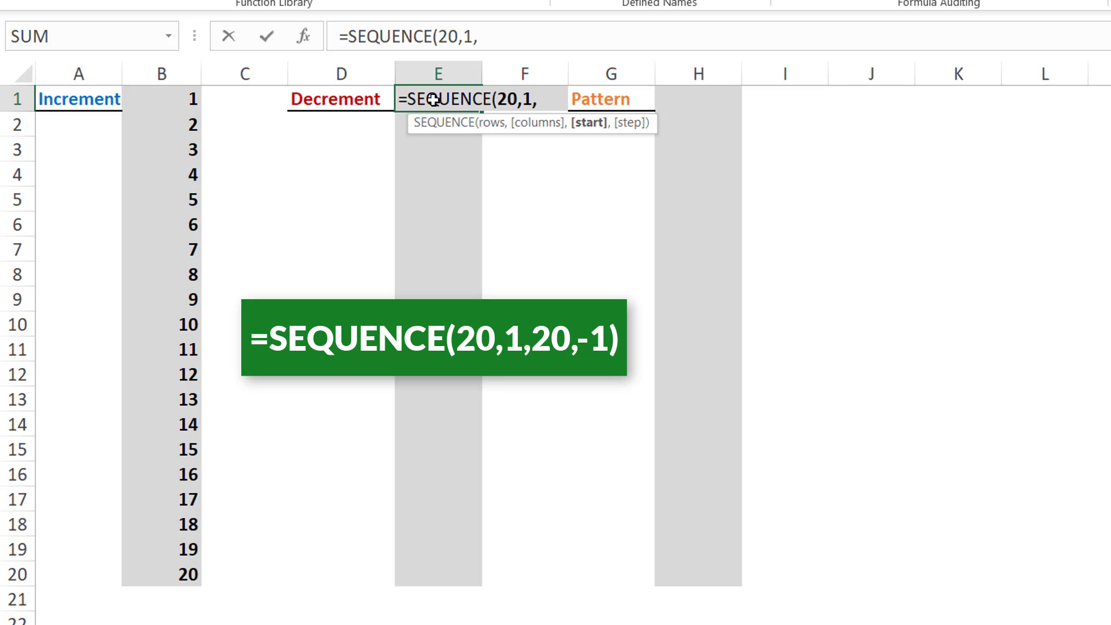
pyautogui.write('20,')
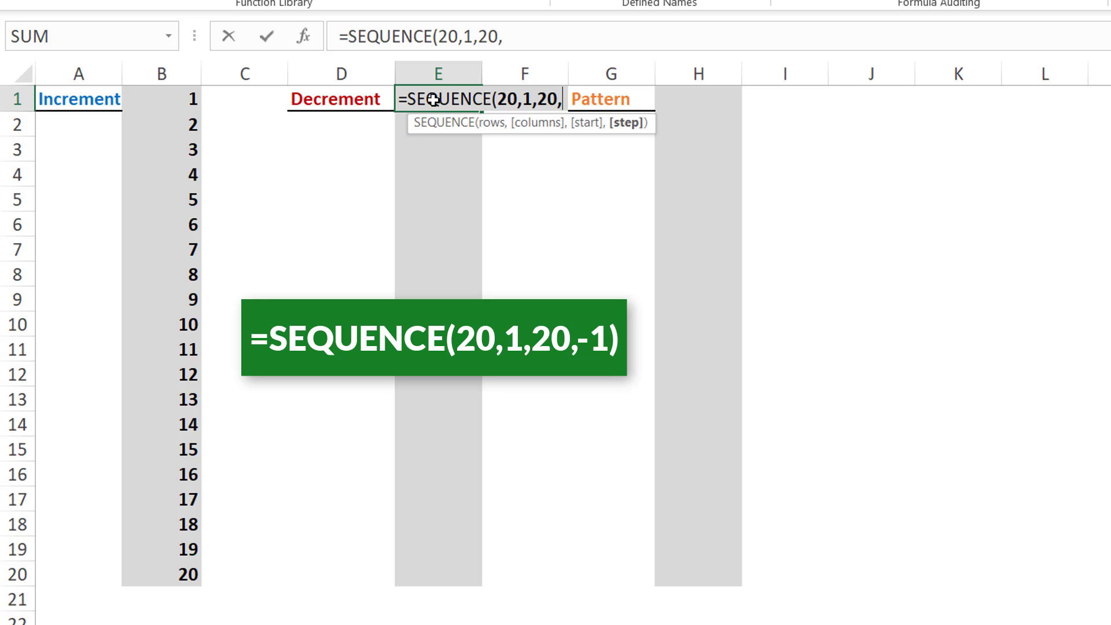
pyautogui.write('-1')
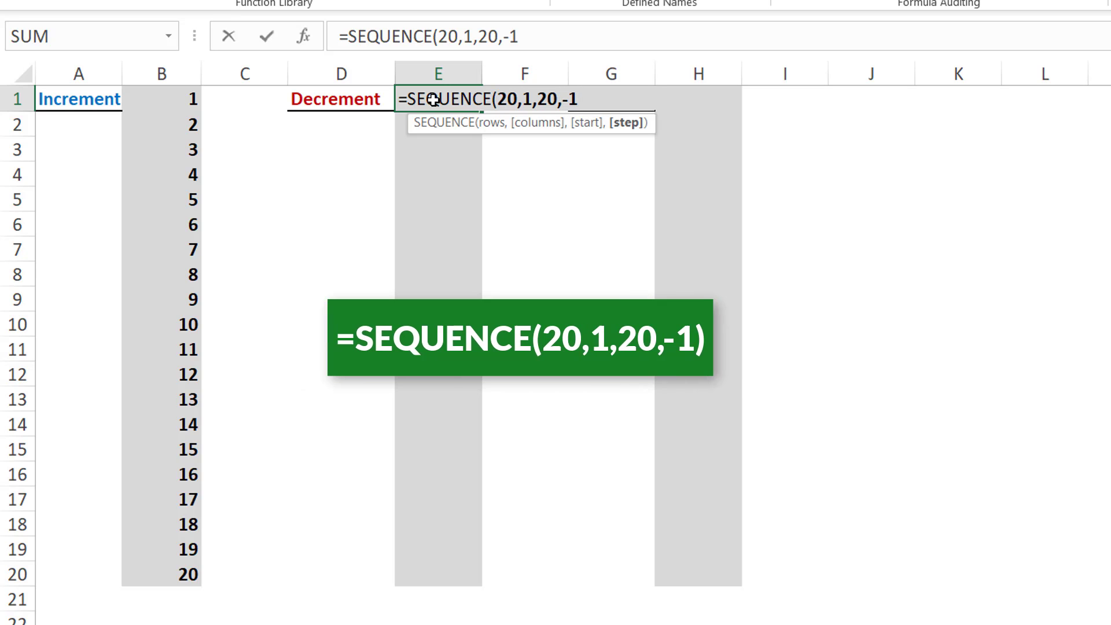
pyautogui.write(')')
pyautogui.press('Return')
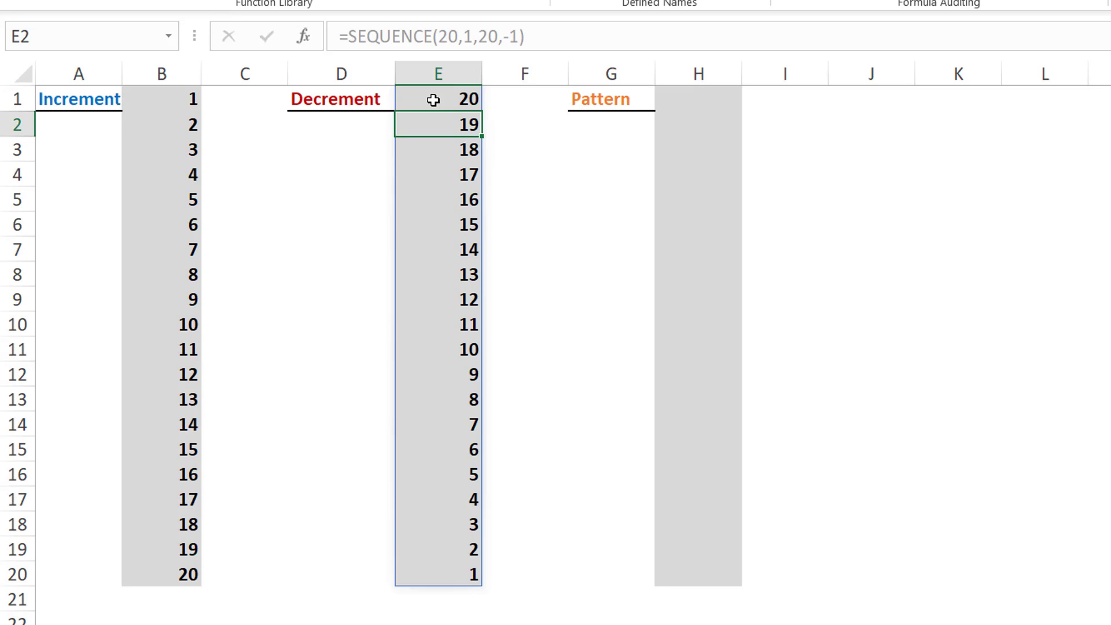
# Step: Enter =SEQUENCE(20,1,1,3) in H1 beside the Pattern heading to count up in steps of 3
pyautogui.click(711, 97)
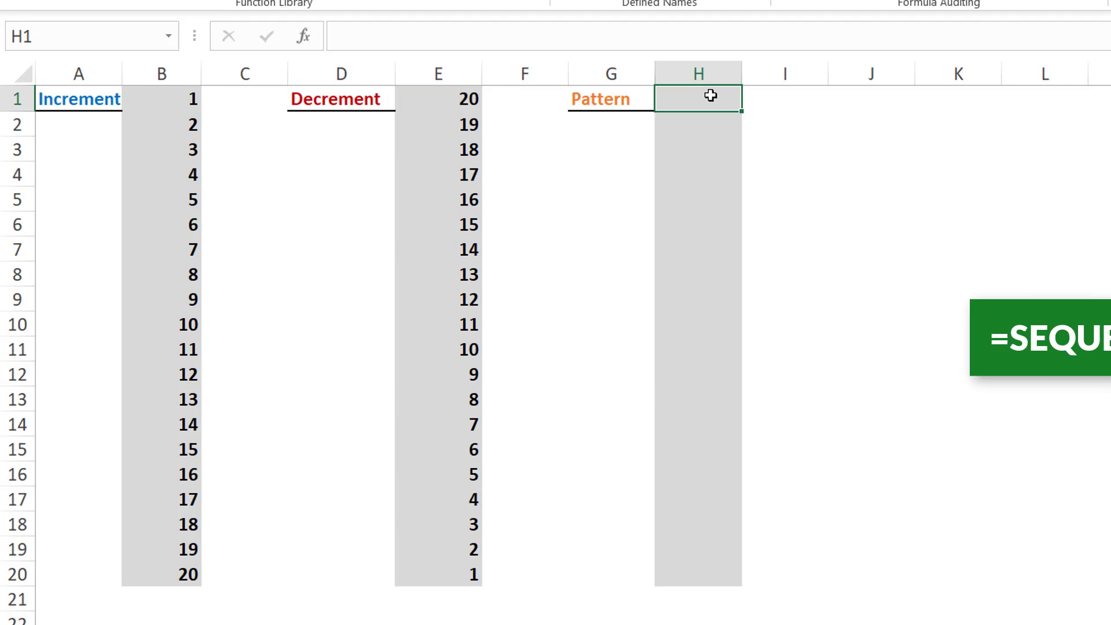
pyautogui.write('=SE')
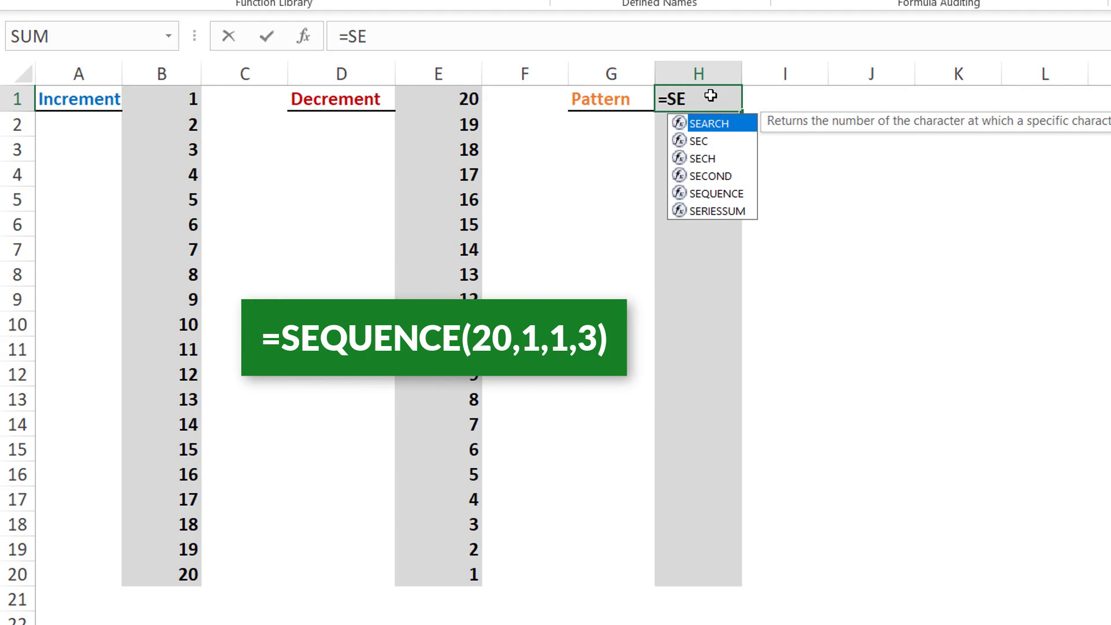
pyautogui.write('QUENCE')
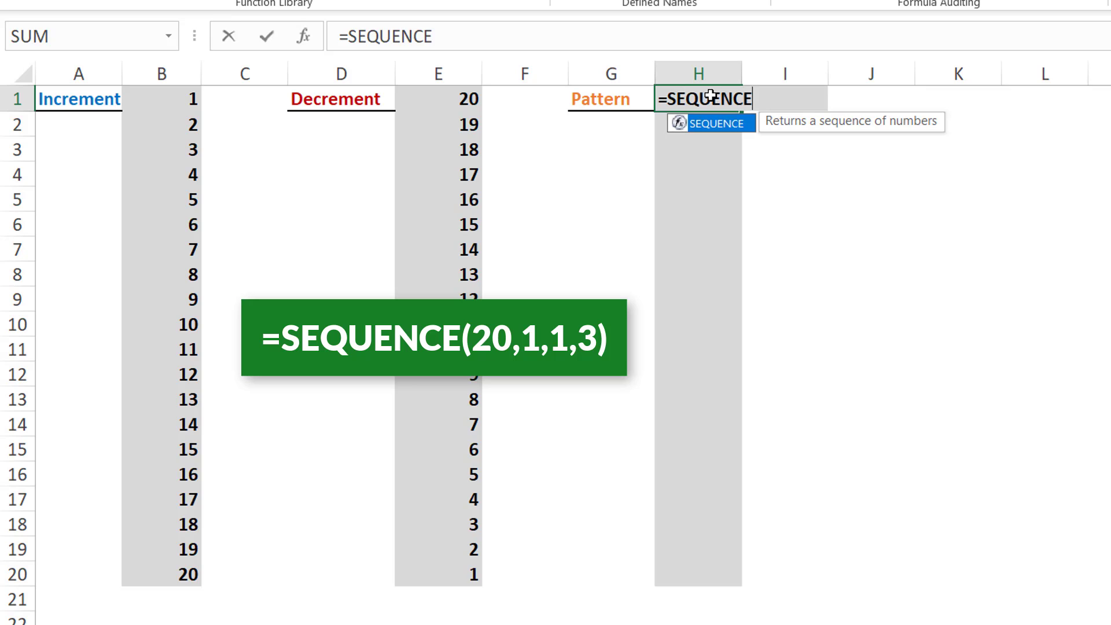
pyautogui.write('(')
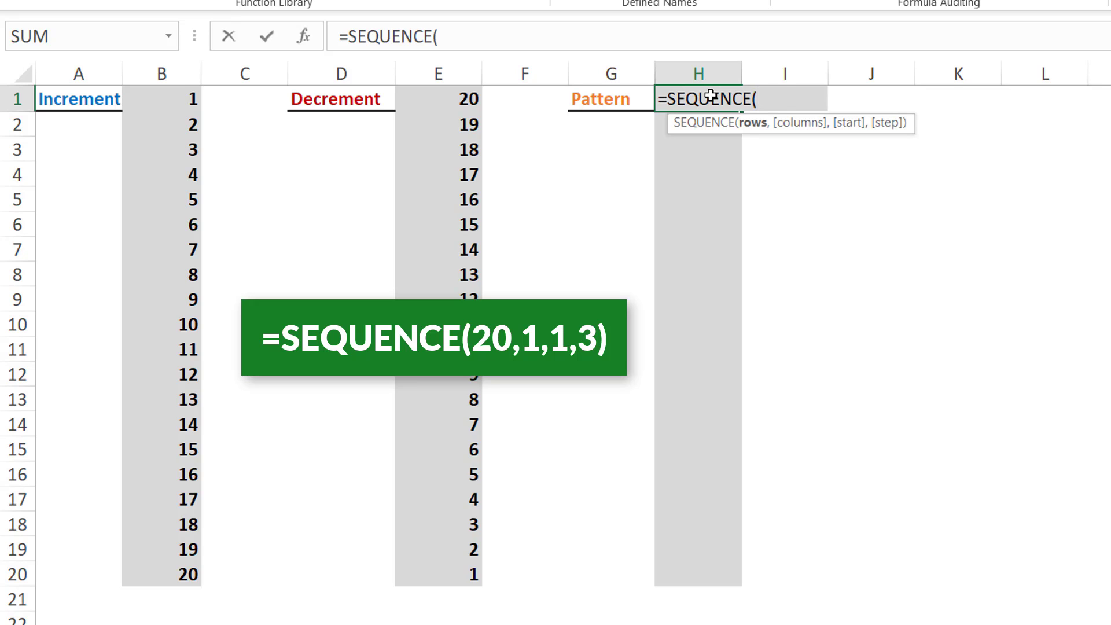
pyautogui.write('20,1,')
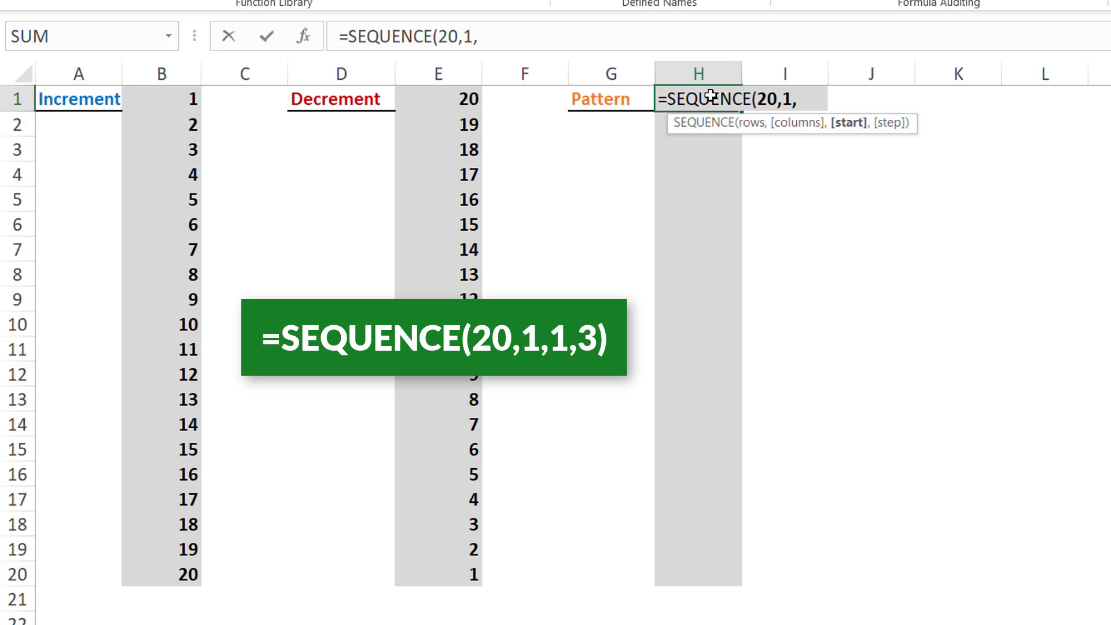
pyautogui.write('1,')
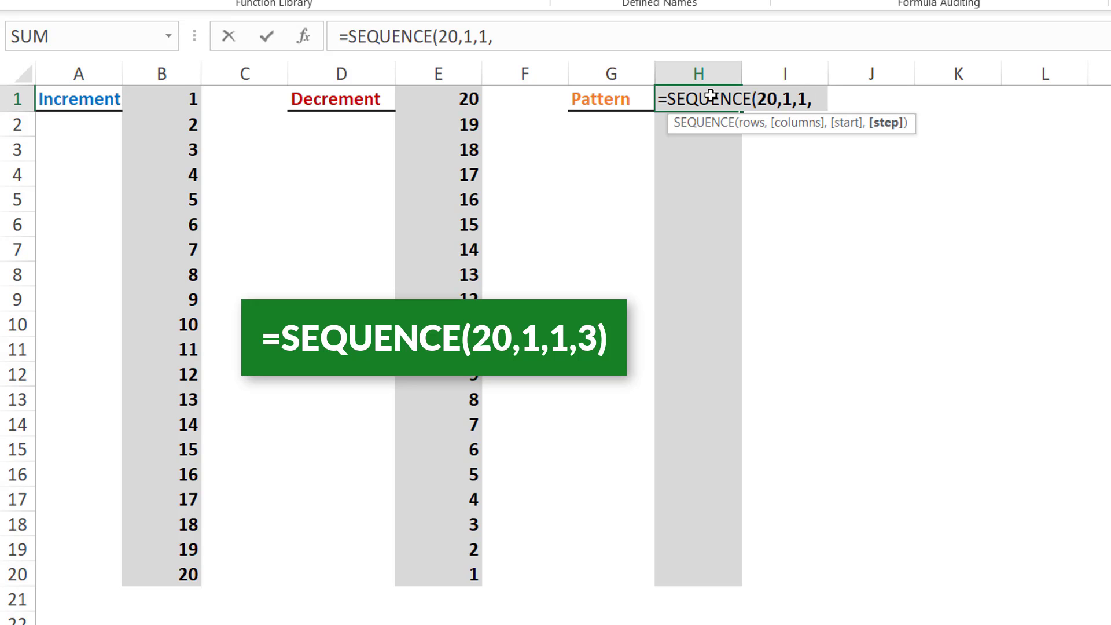
pyautogui.write('3)')
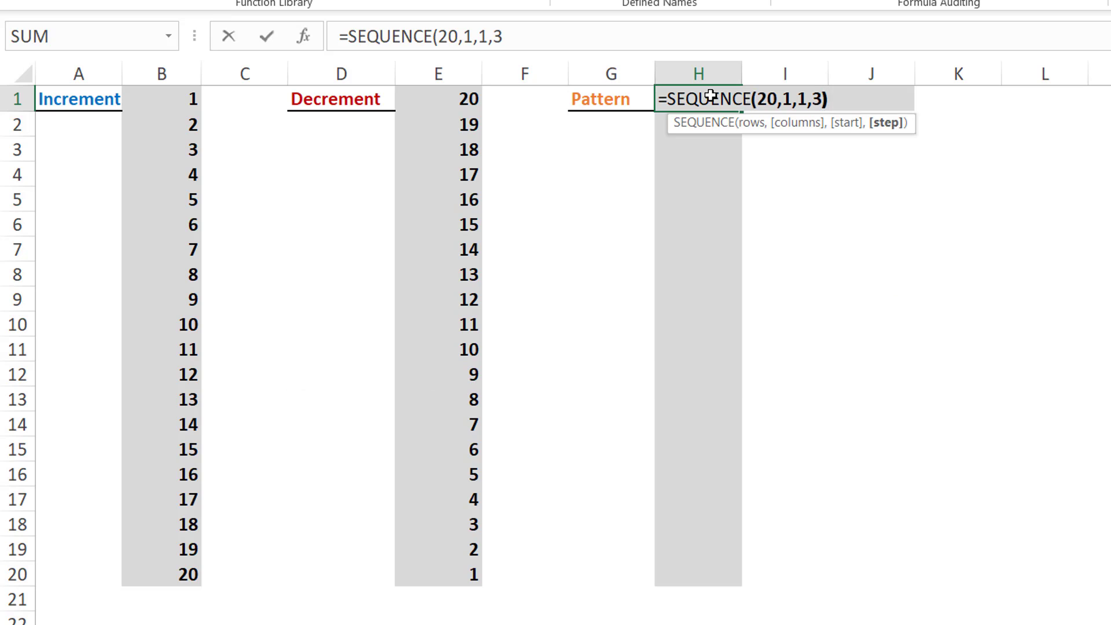
pyautogui.press('Return')
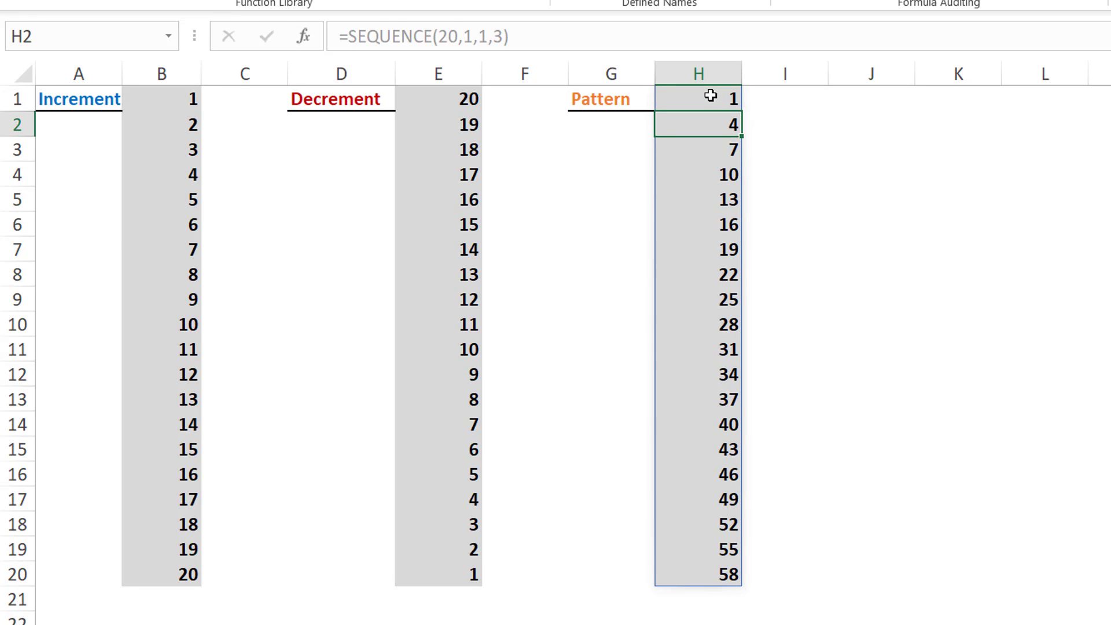